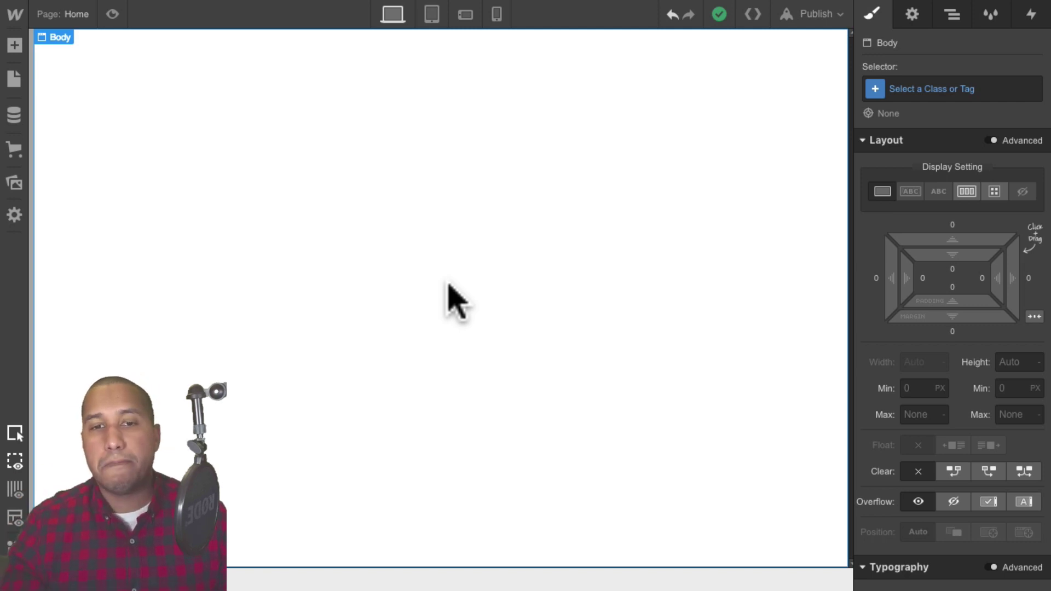
Create the class d-35-body on the page's Body element.
click(946, 87)
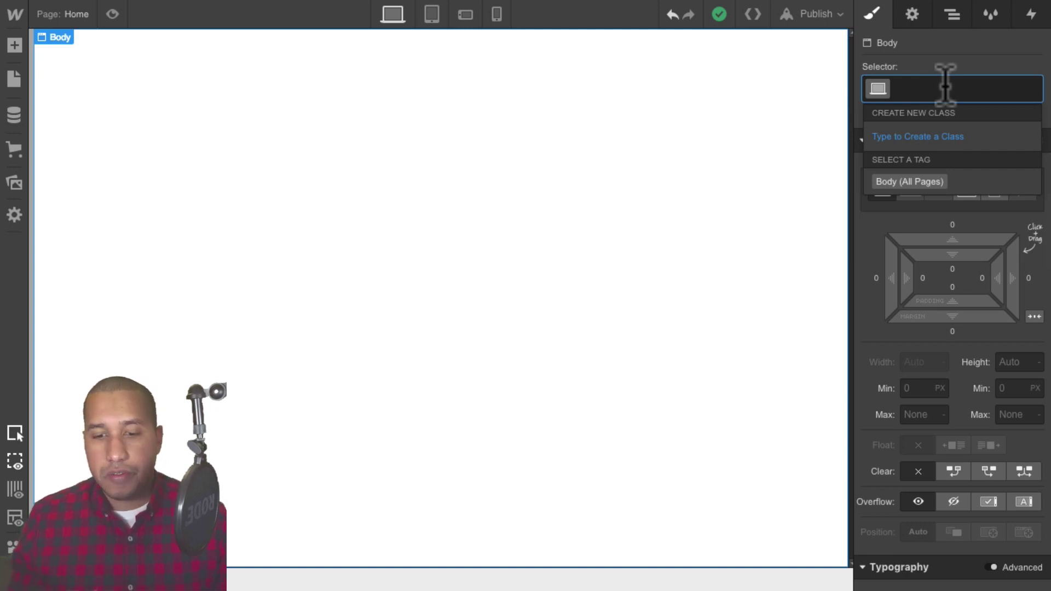
text(d-)
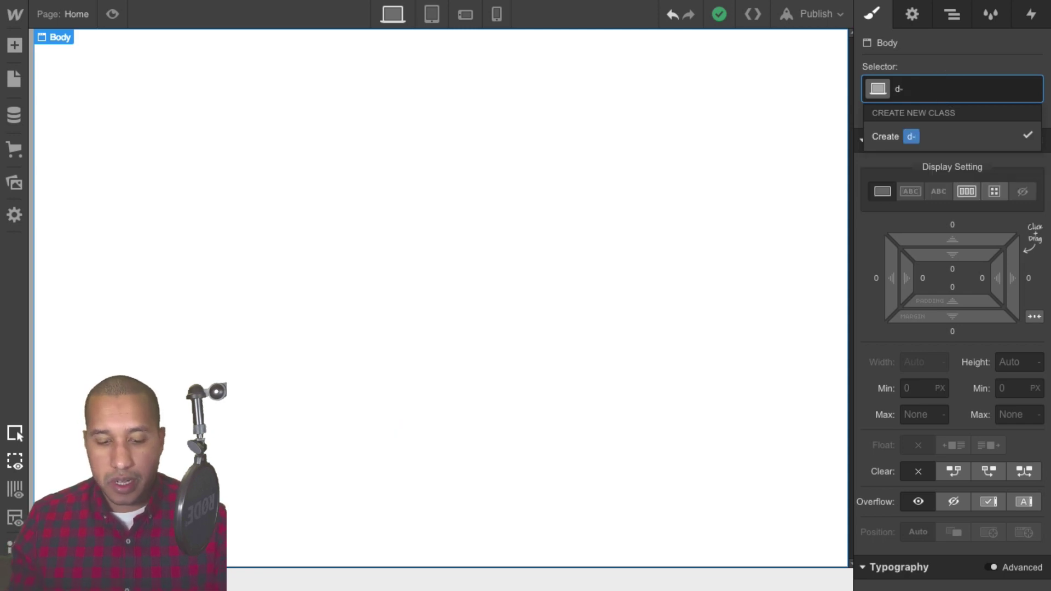
text(35-body)
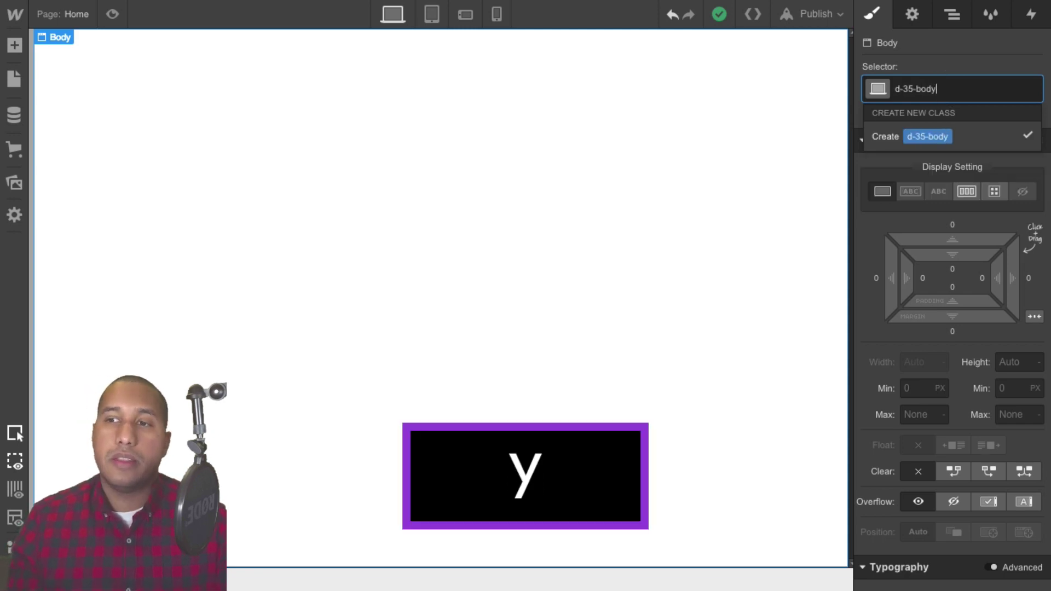
key(Return)
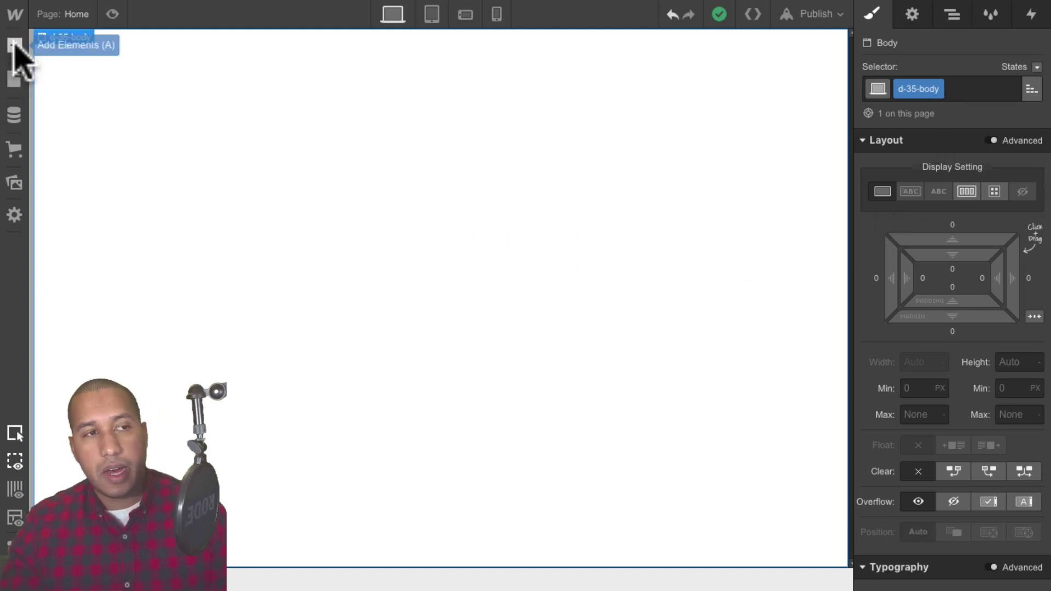
Add a Section to the page body and give it a new class named d-35-section.
click(15, 46)
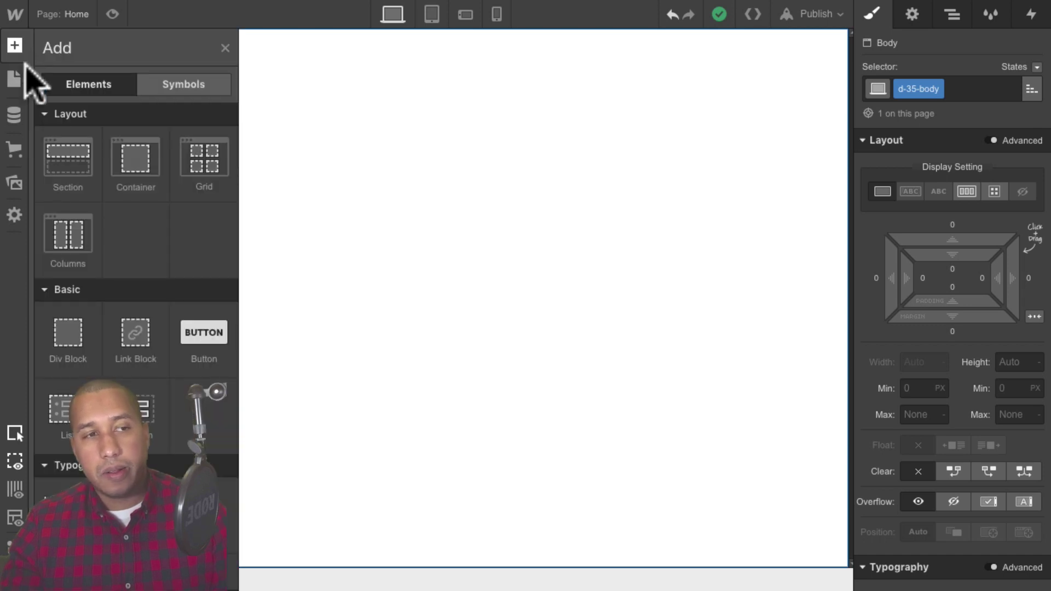
drag(66, 169, 575, 265)
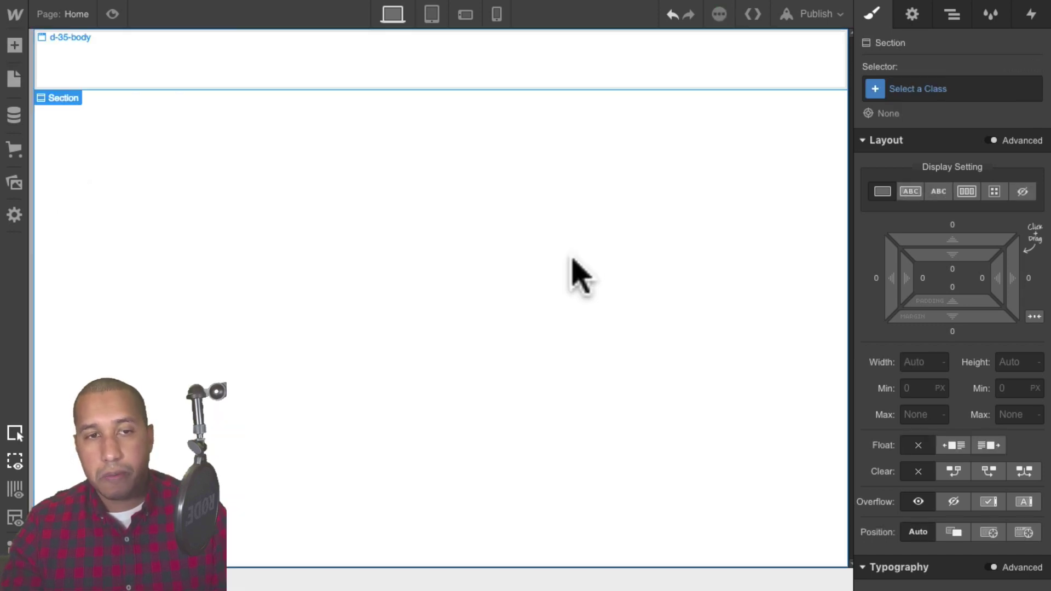
click(937, 87)
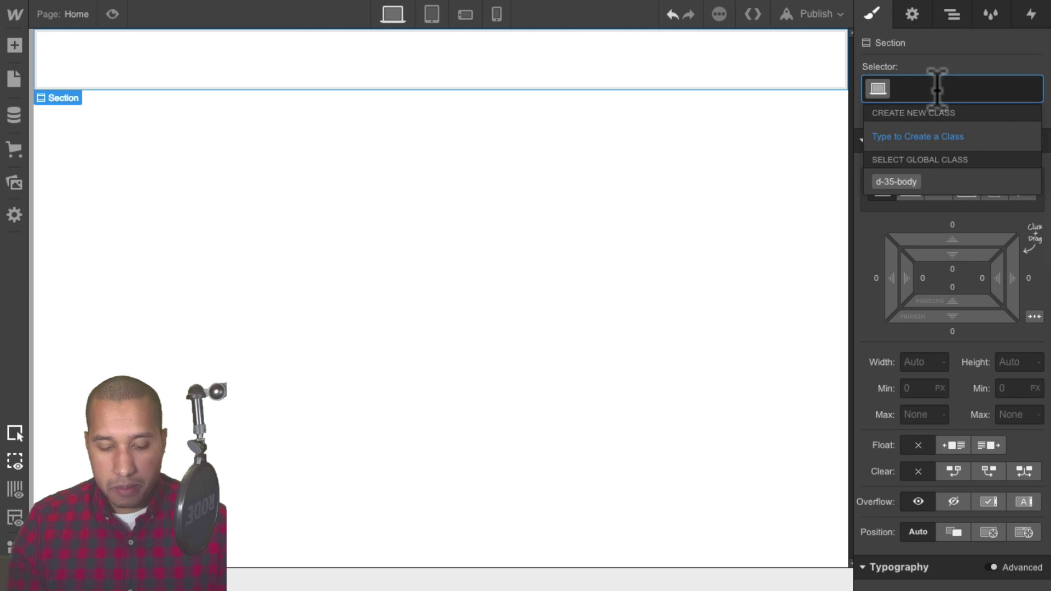
text(d-35-sec)
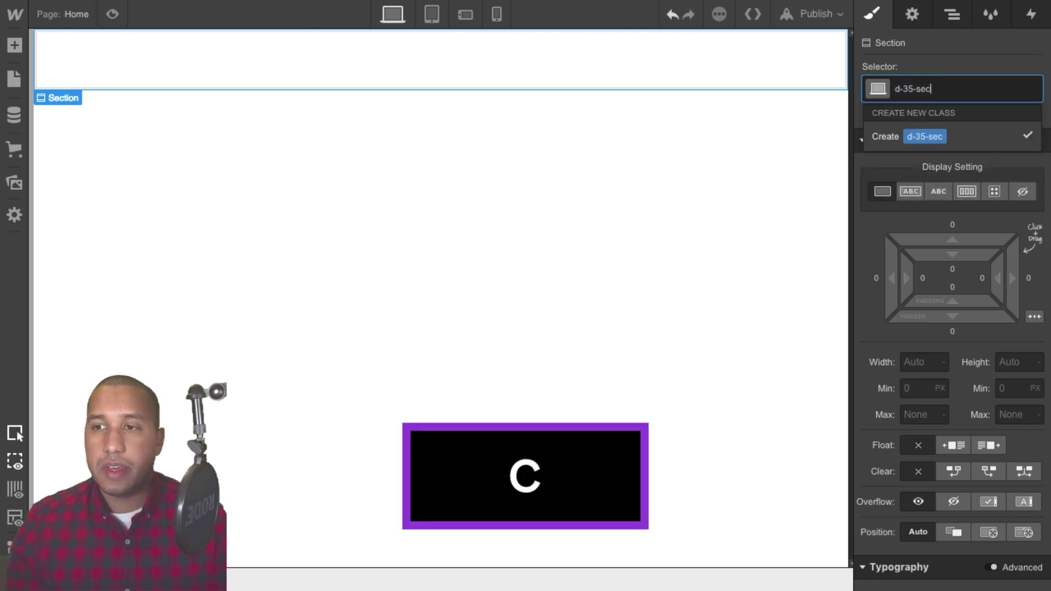
text(tion)
key(Return)
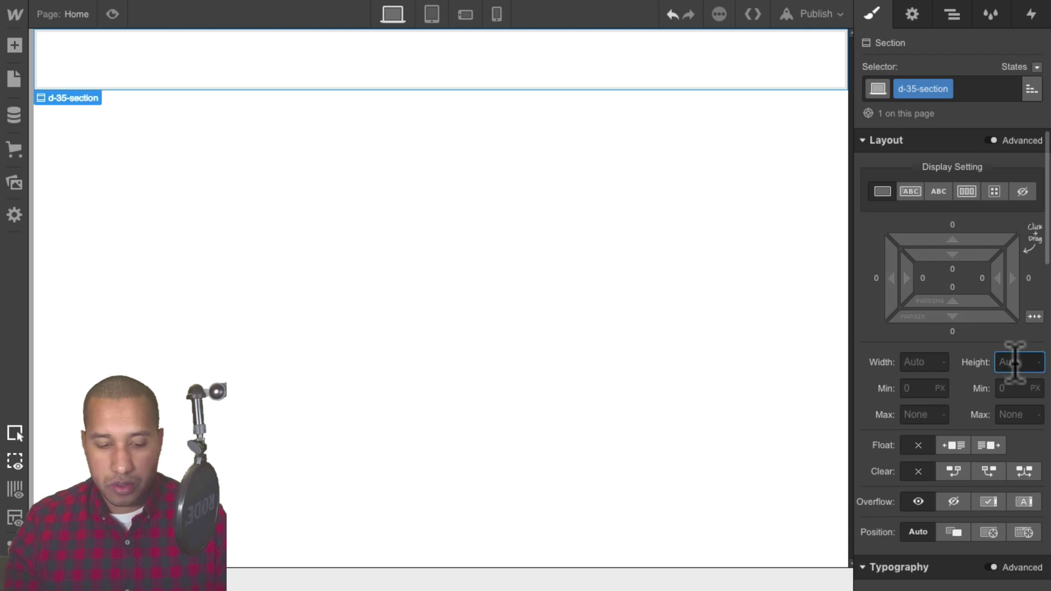
Set the d-35-section's height to 100vh and its background color to #111.
text(100vh)
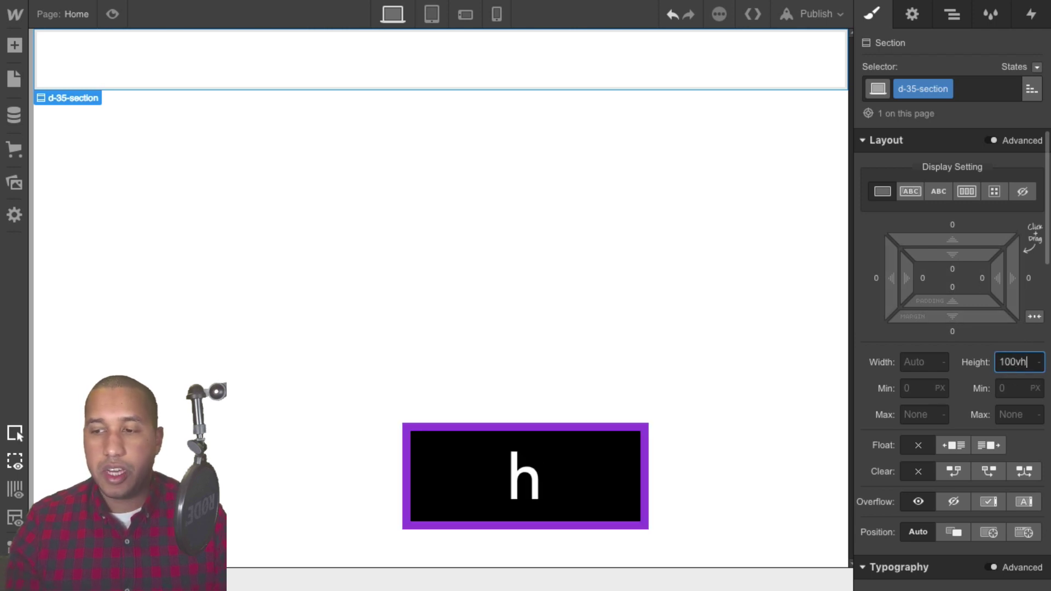
key(Return)
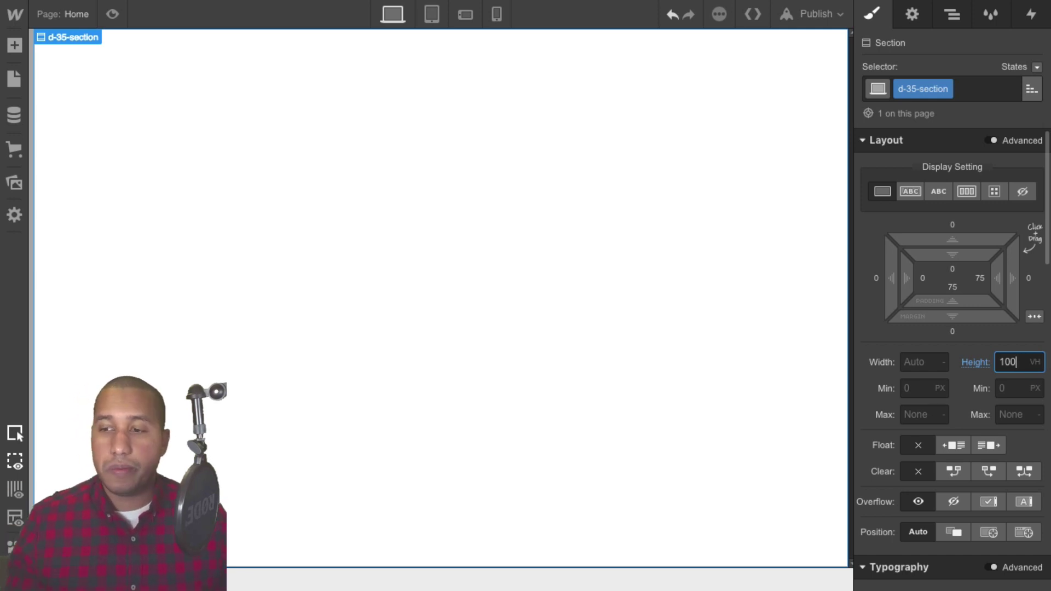
scroll(992, 347, down, 9)
scroll(990, 345, down, 3)
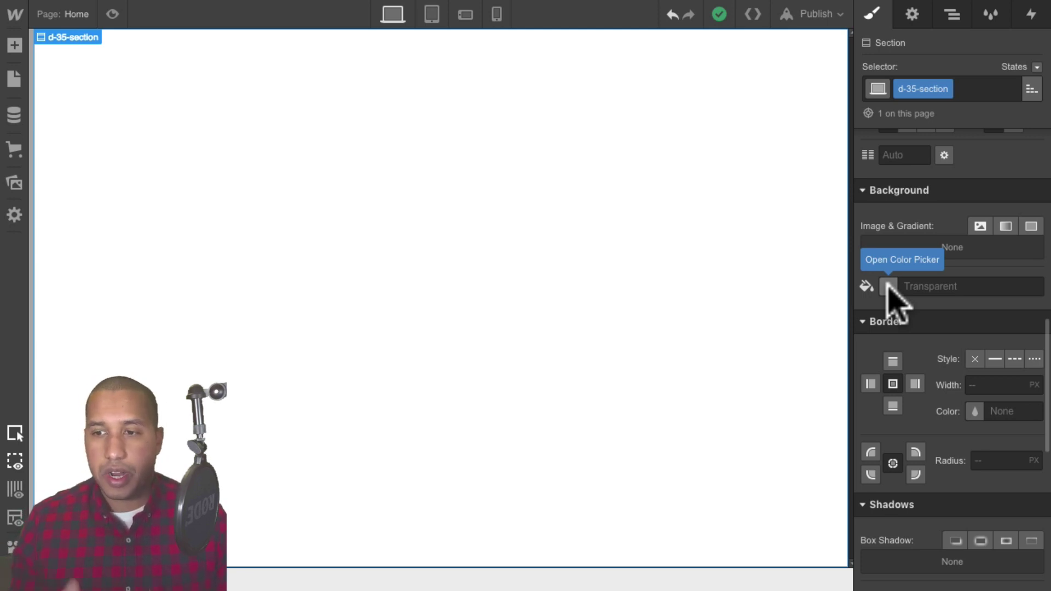
click(911, 285)
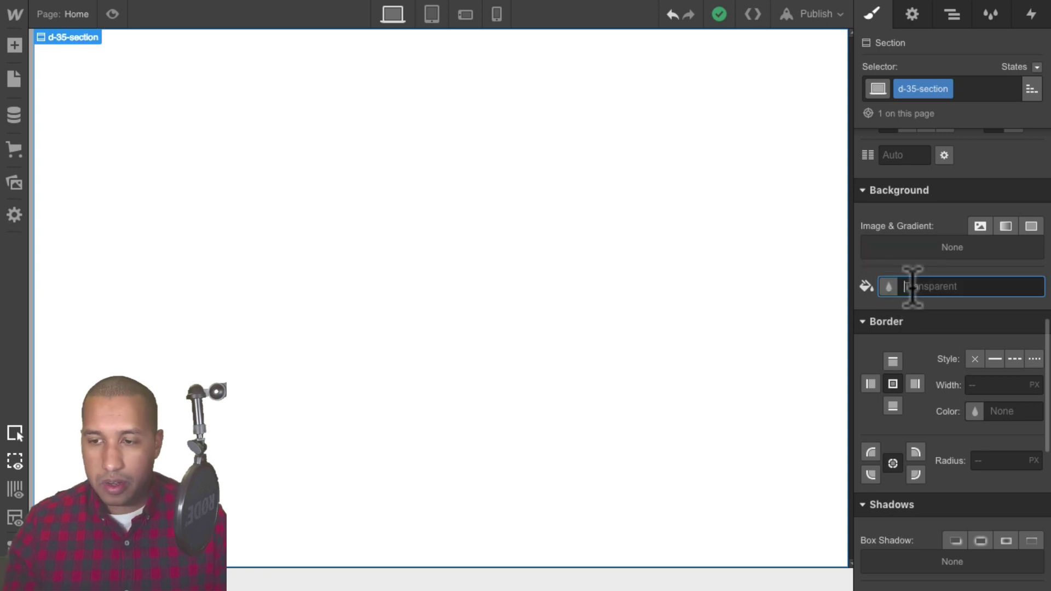
key(shift)
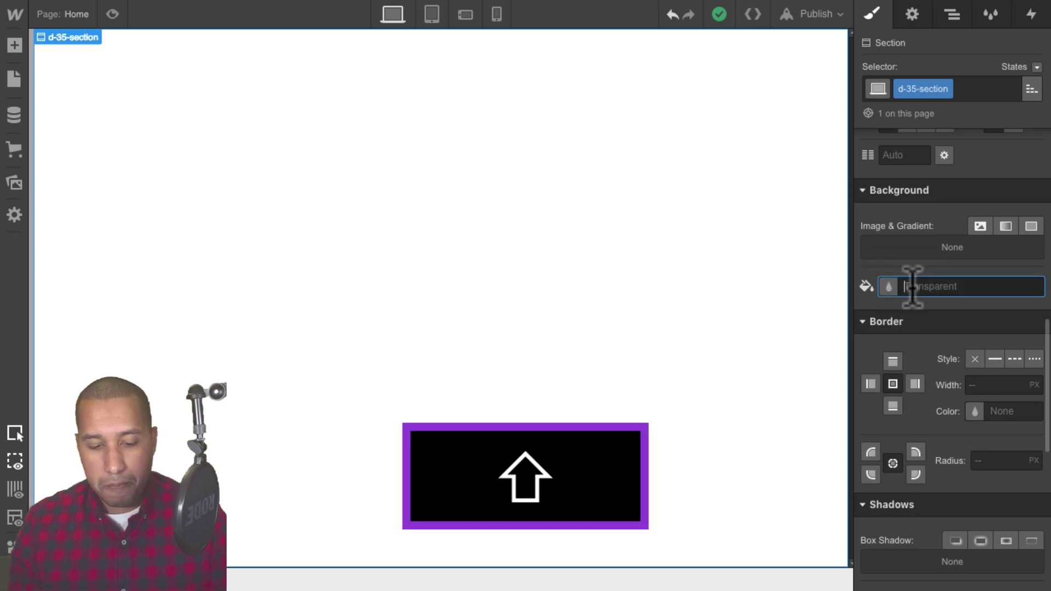
text(#111)
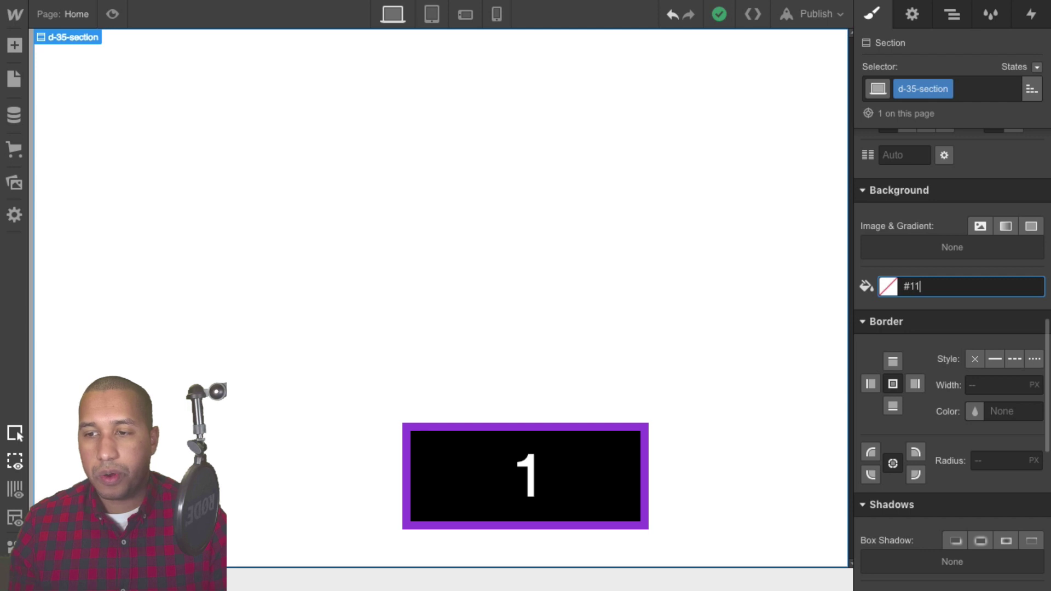
key(Return)
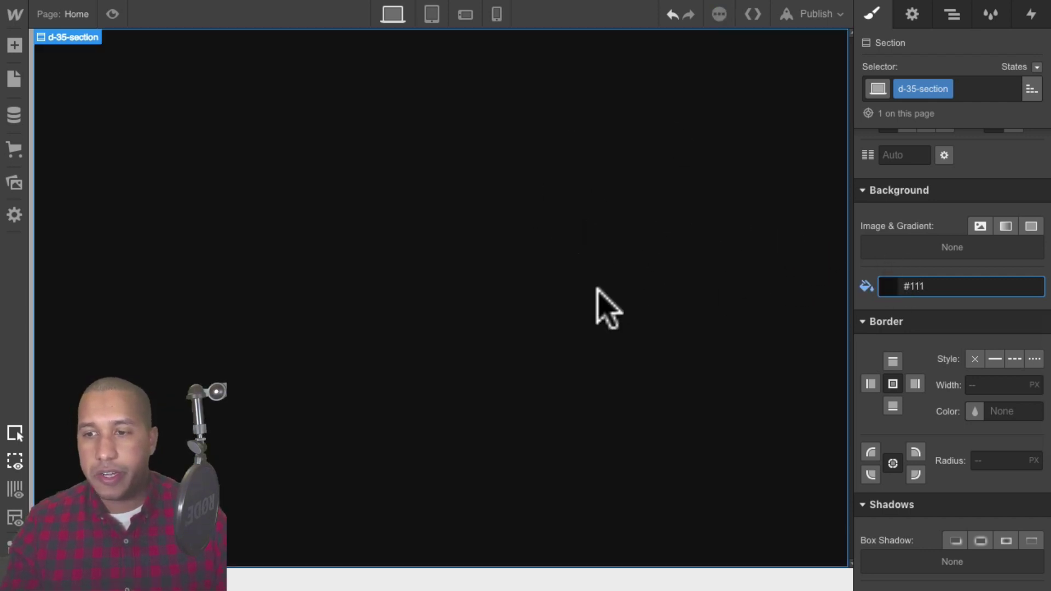
Set the d-35-section's display to flex and its item alignment to center.
scroll(951, 326, up, 5)
scroll(958, 306, up, 5)
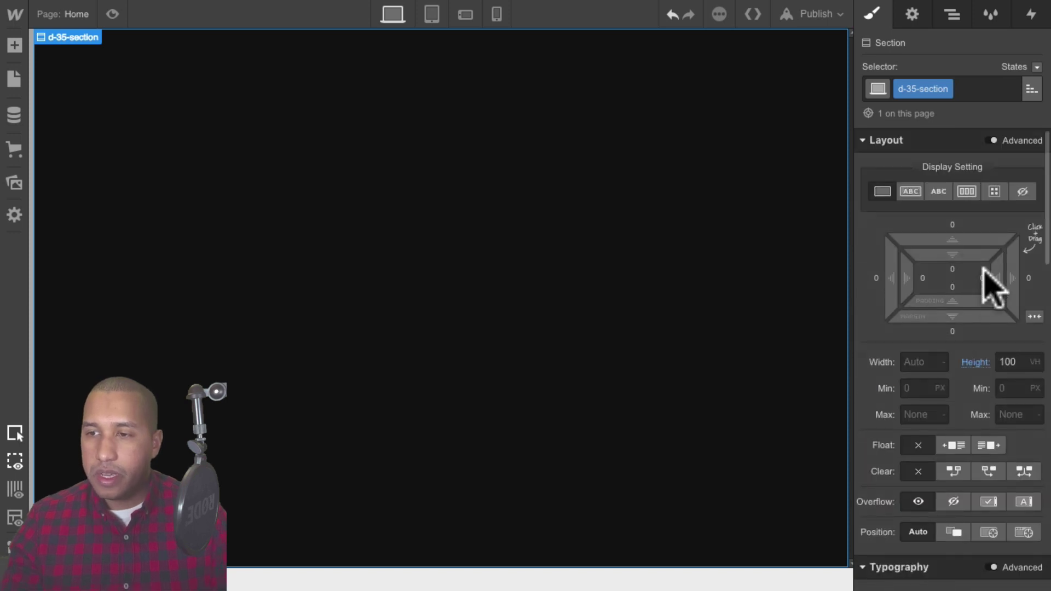
click(967, 191)
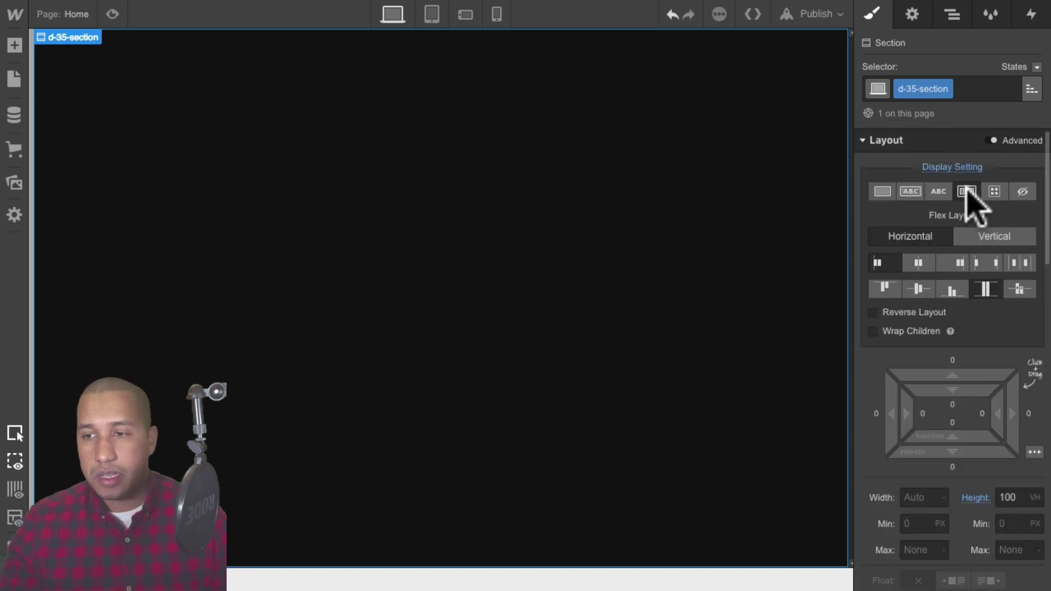
click(918, 291)
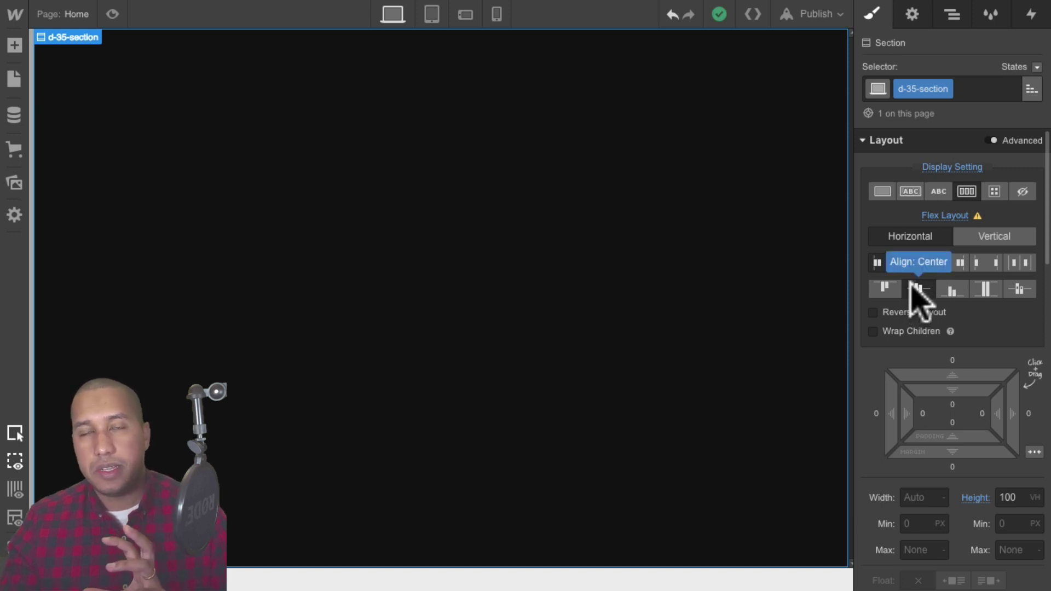
Add a Div Block inside the section and give it a new class named d-35-menu-trigger.
click(14, 47)
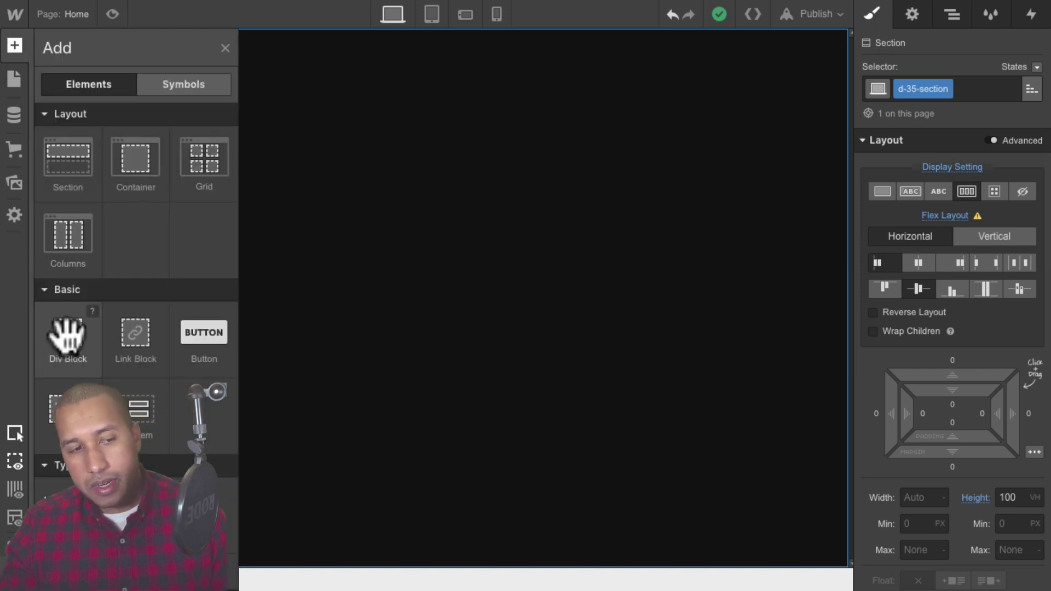
drag(67, 335, 71, 352)
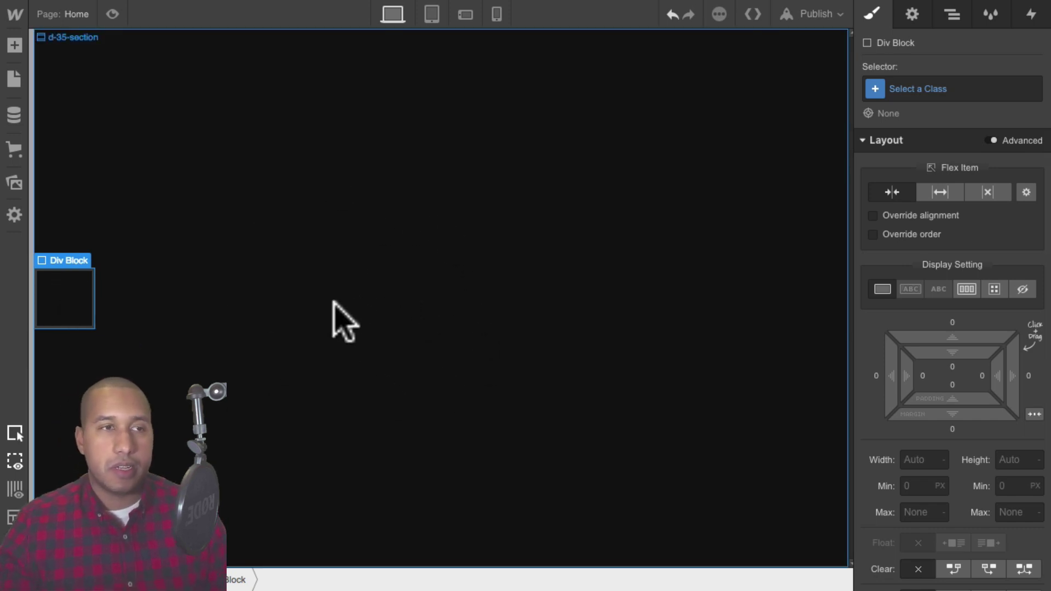
click(929, 88)
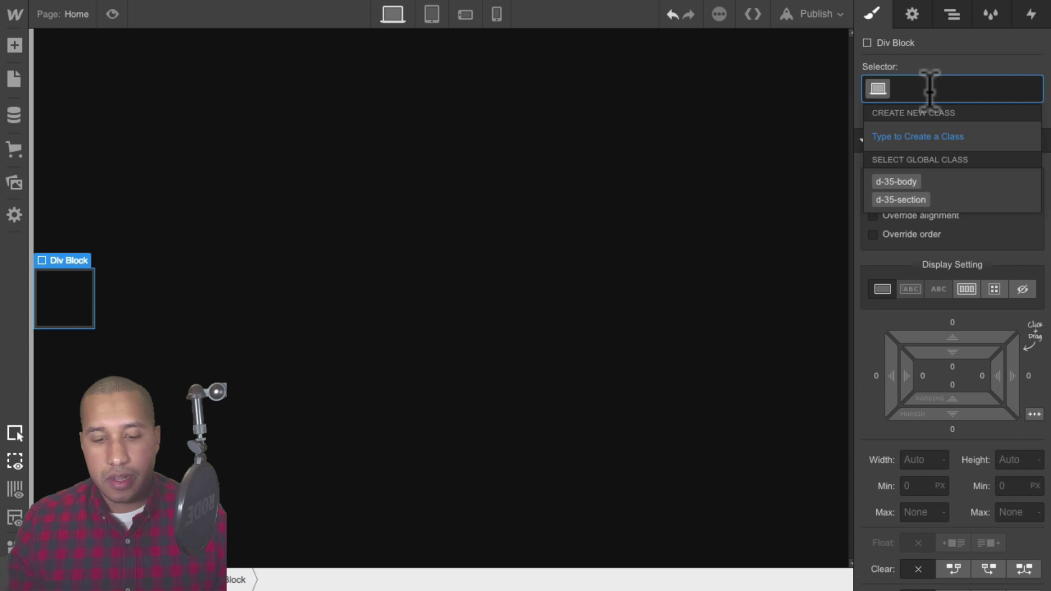
text(d-35-)
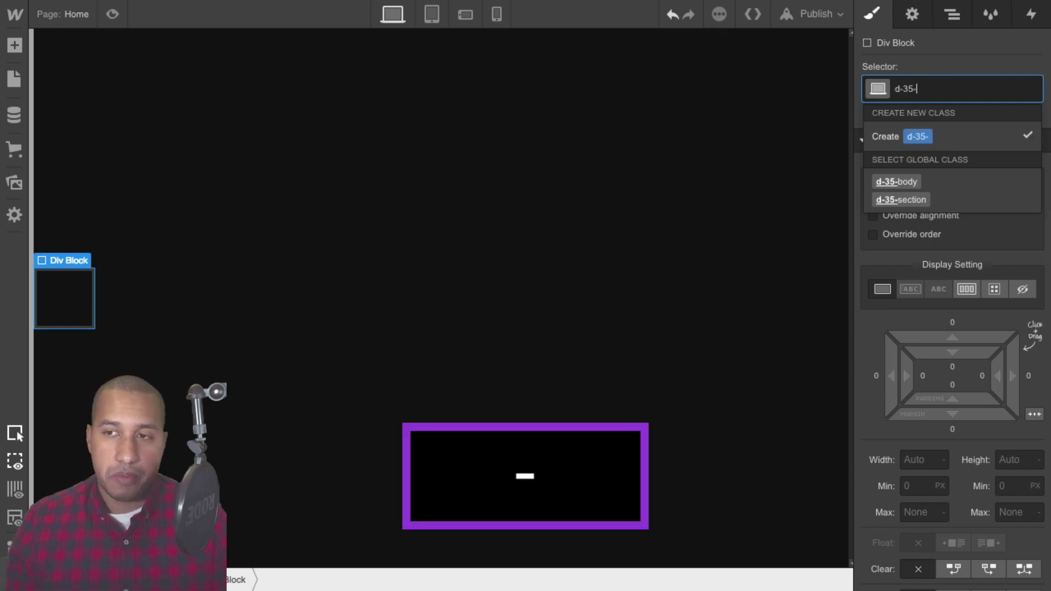
text(menu-tr)
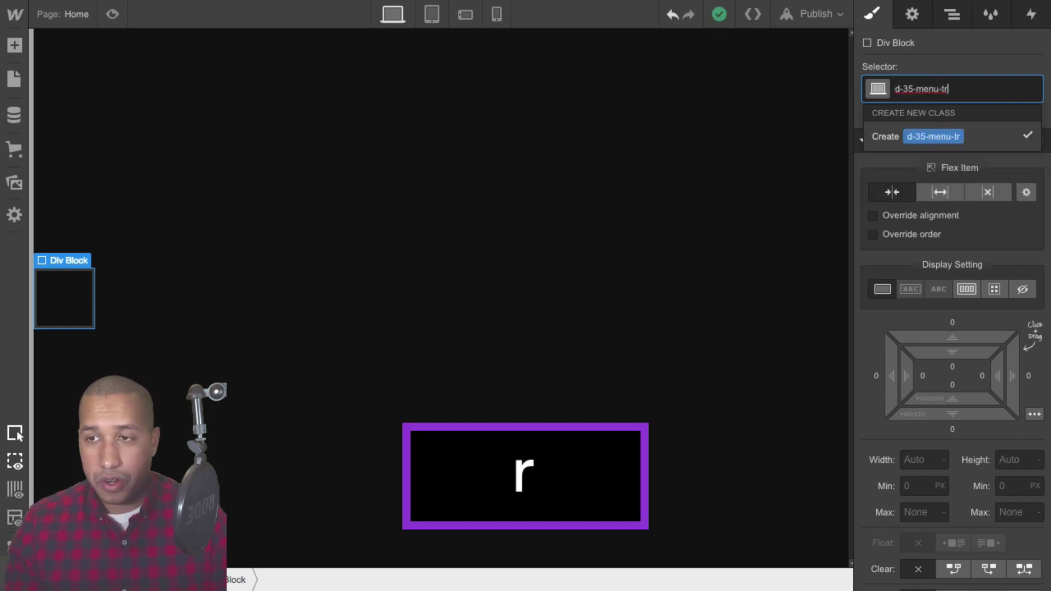
text(igger)
key(Return)
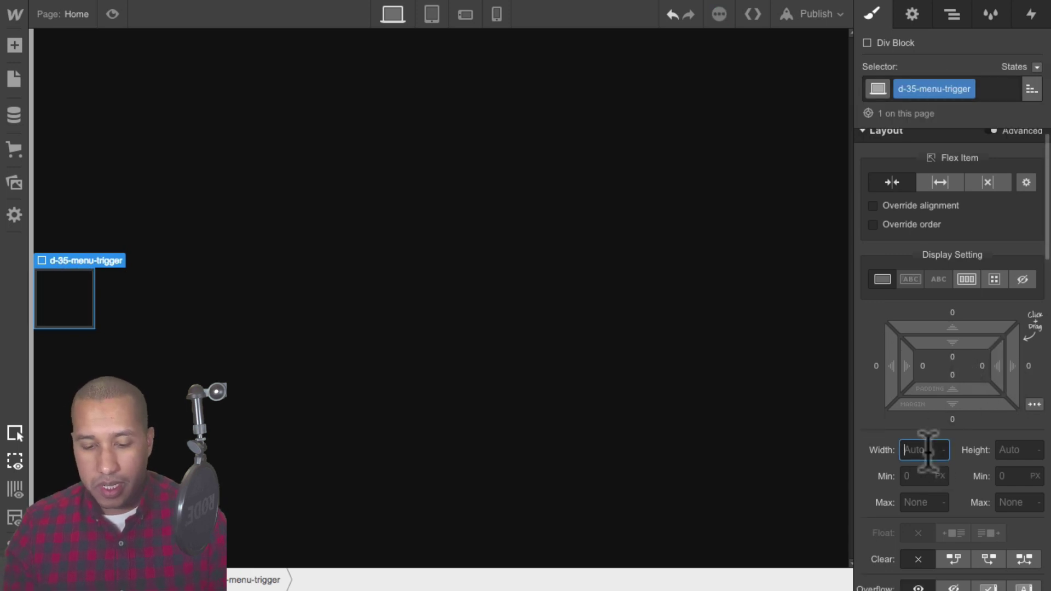
Set the menu trigger div's width and height to 50px each.
text(50px)
key(Tab)
text(50px)
key(Return)
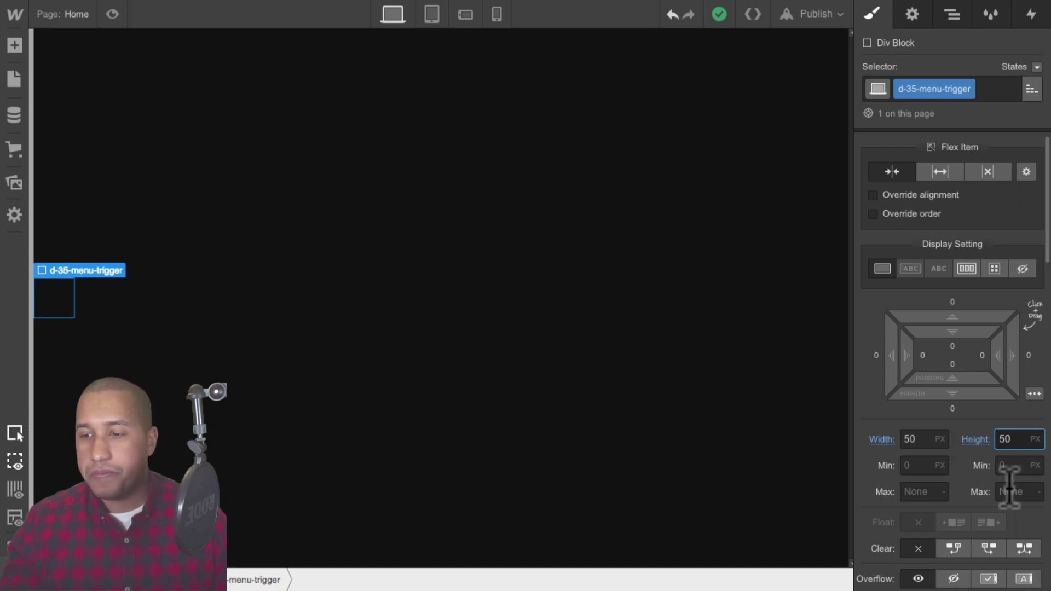
Fill the menu trigger's background with the saved Plum swatch (#ffaff9).
scroll(1024, 531, down, 3)
scroll(979, 383, down, 15)
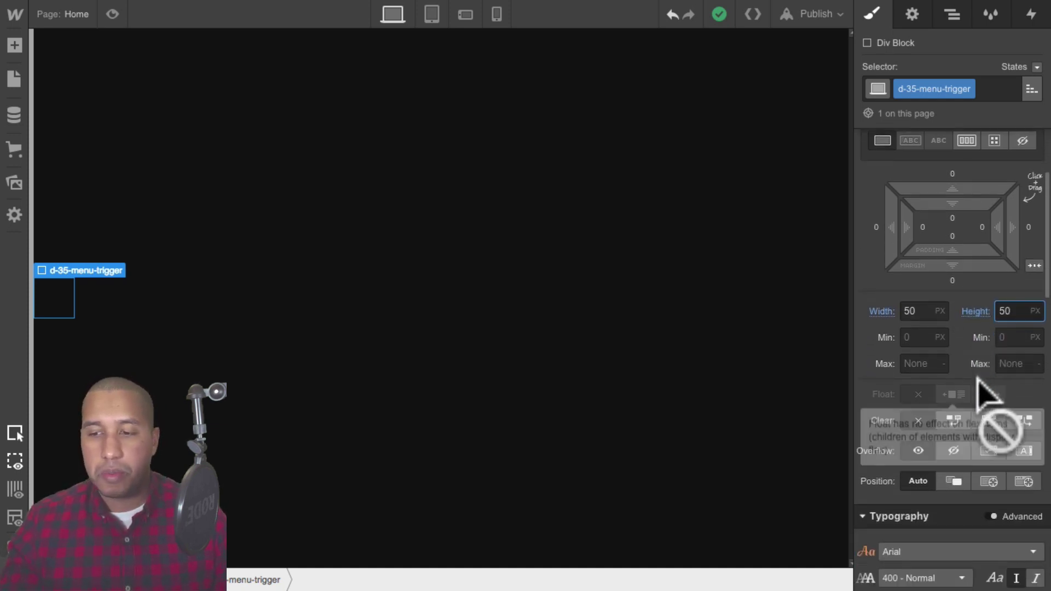
scroll(979, 406, down, 4)
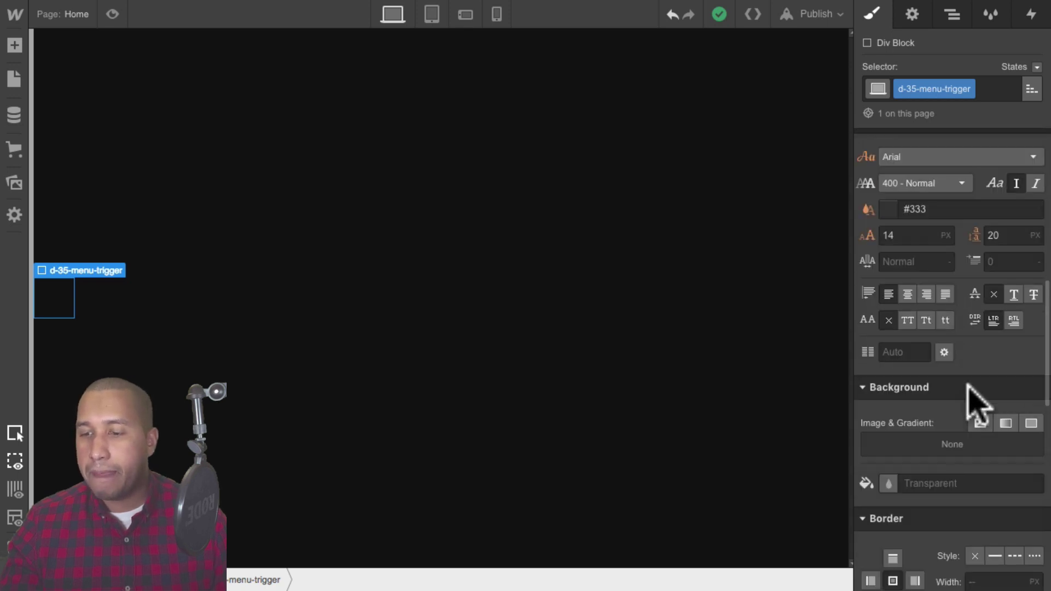
click(889, 463)
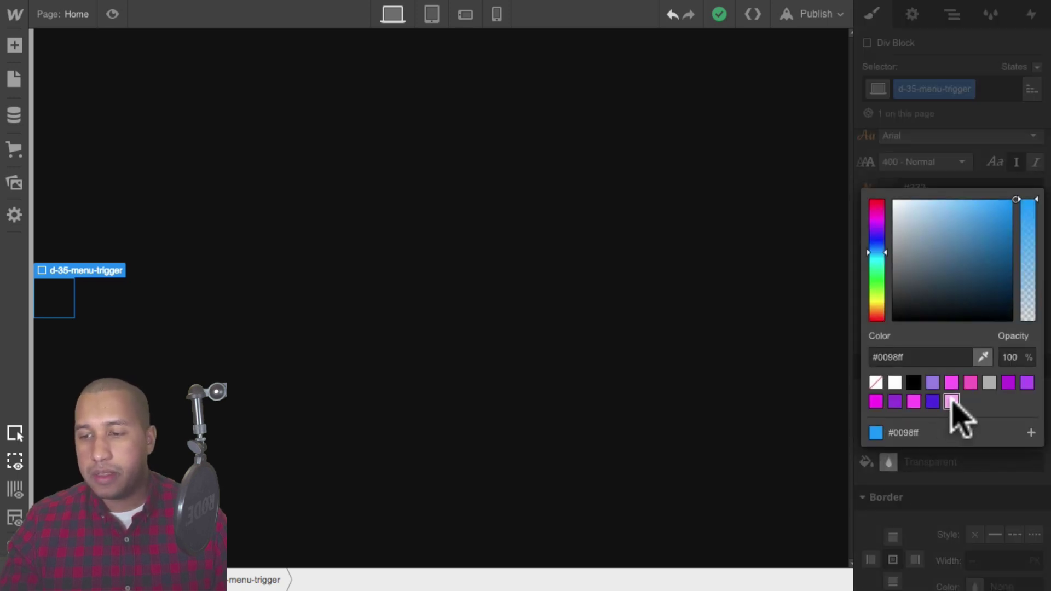
click(951, 403)
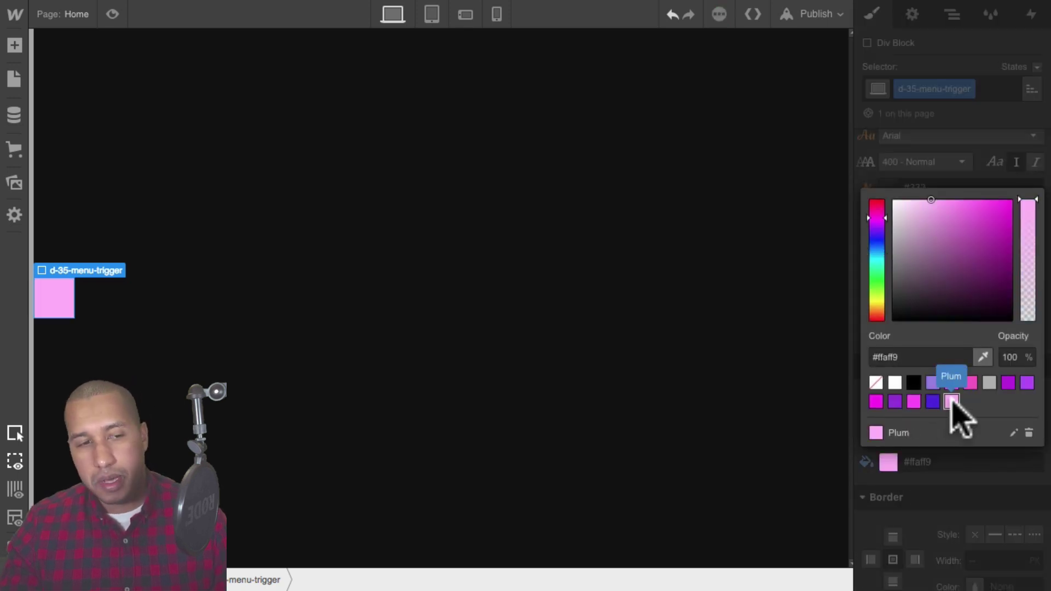
click(941, 473)
Give the menu trigger a 50% border radius on all corners and a left margin of 40 px.
scroll(934, 451, down, 3)
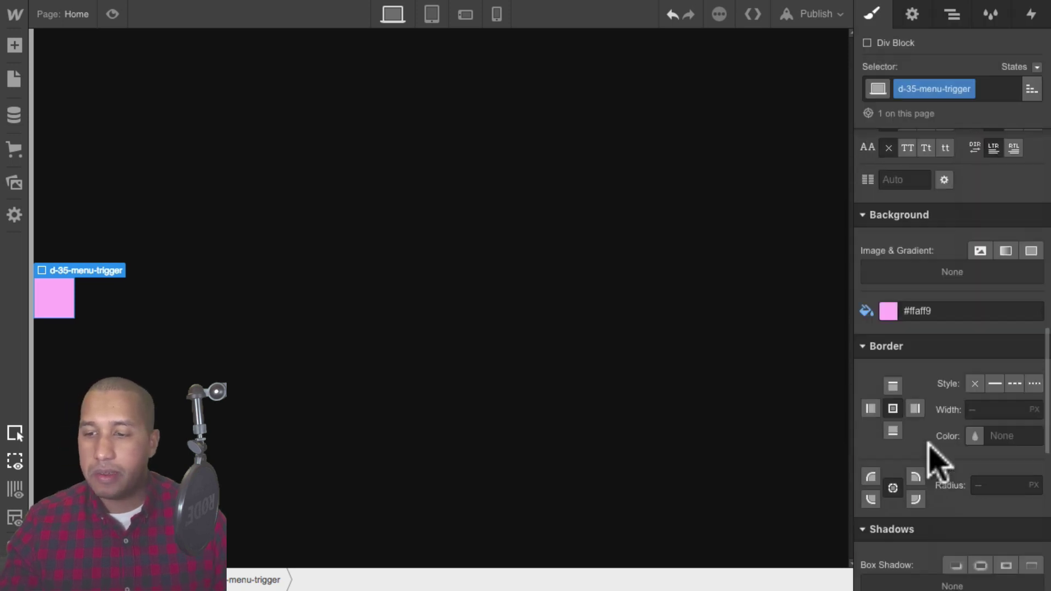
scroll(930, 455, down, 1)
text(50%)
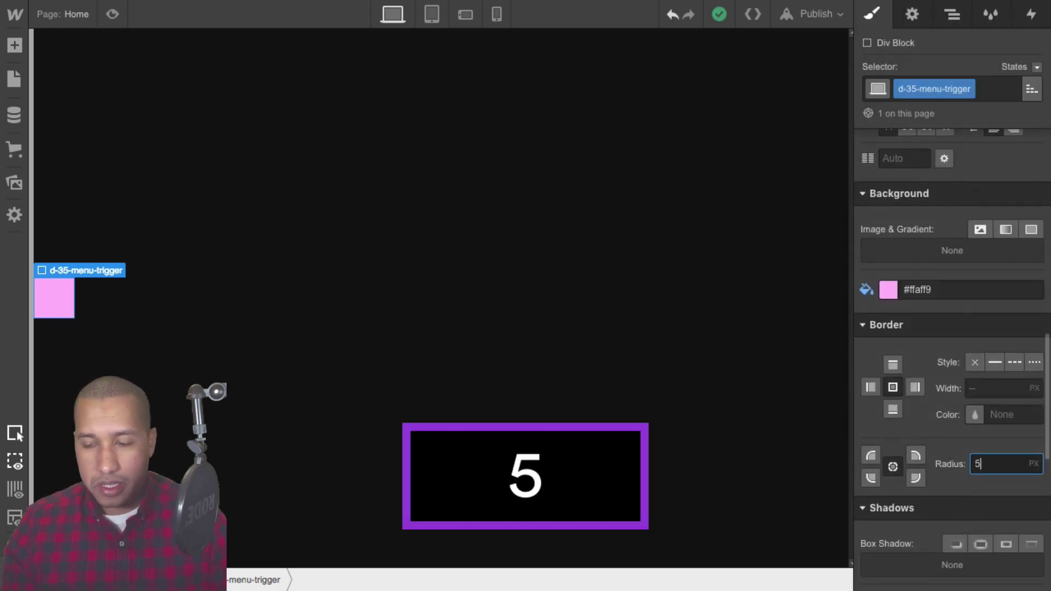
key(shift+Return)
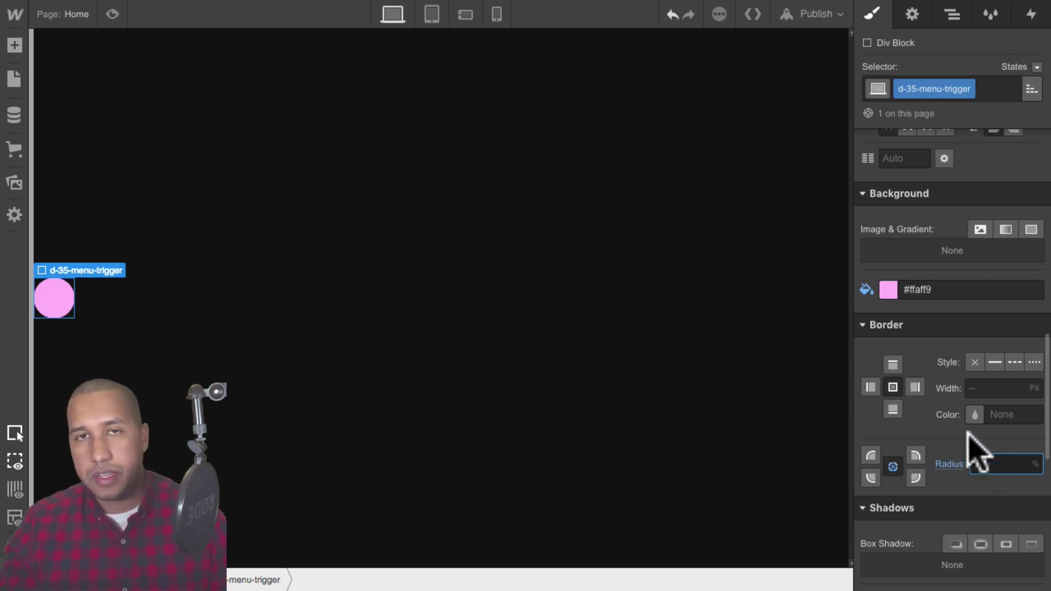
scroll(969, 438, up, 10)
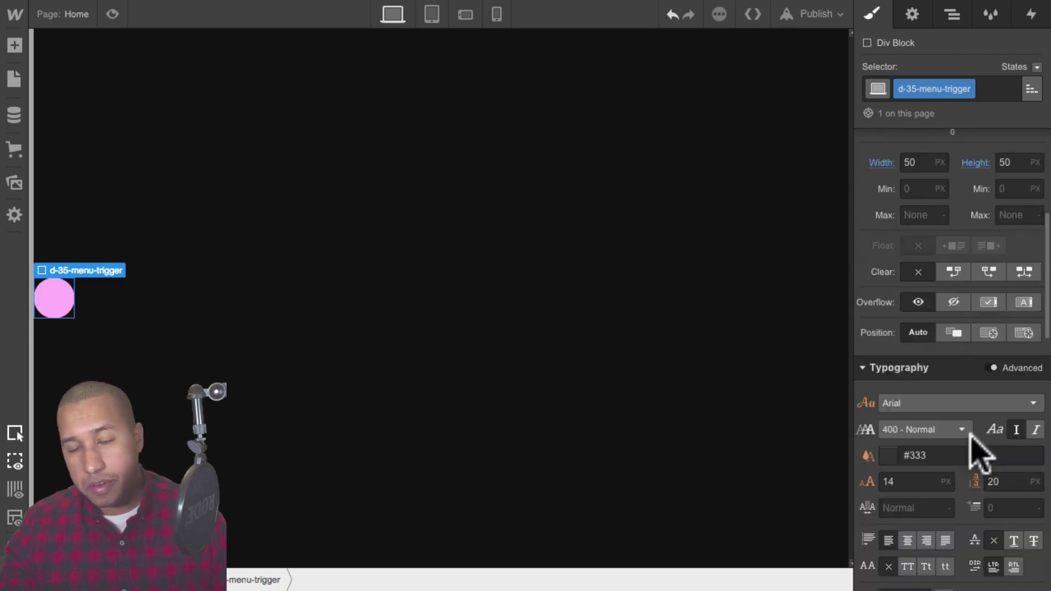
drag(892, 376, 791, 382)
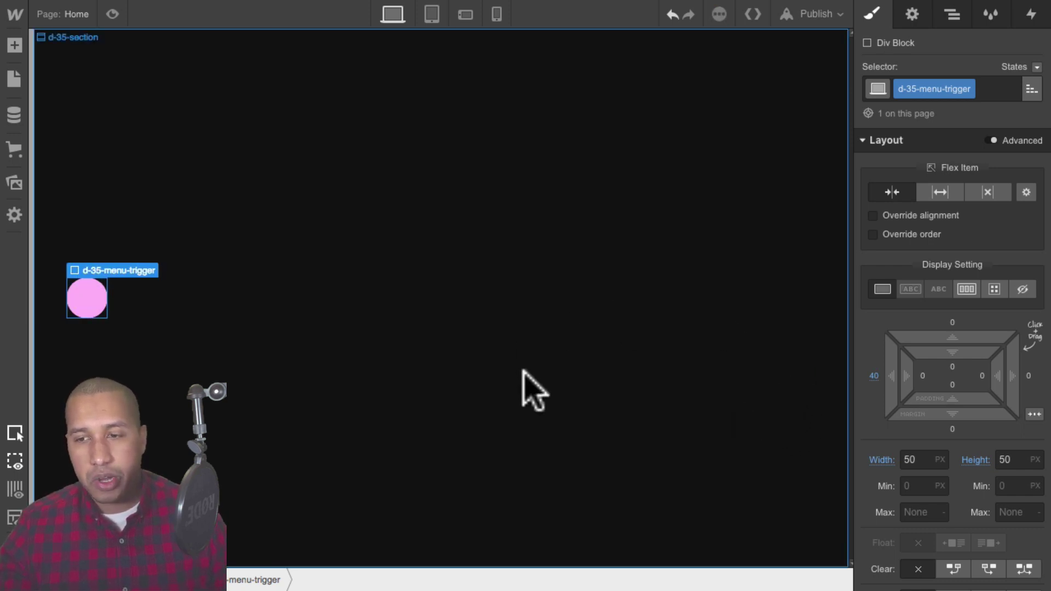
Preview the page with the round menu trigger, and return to editing.
click(112, 14)
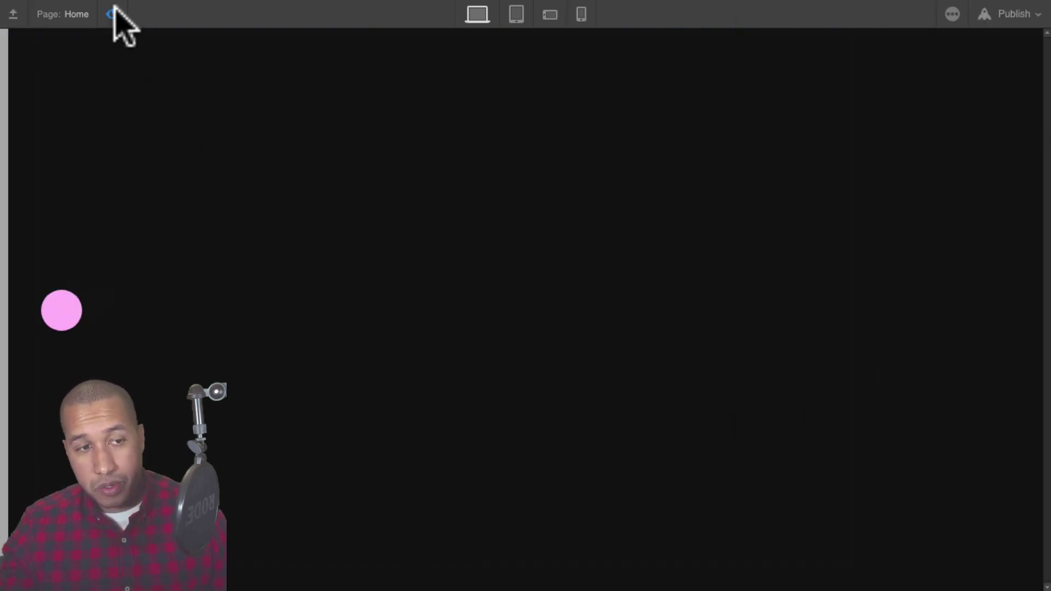
click(111, 14)
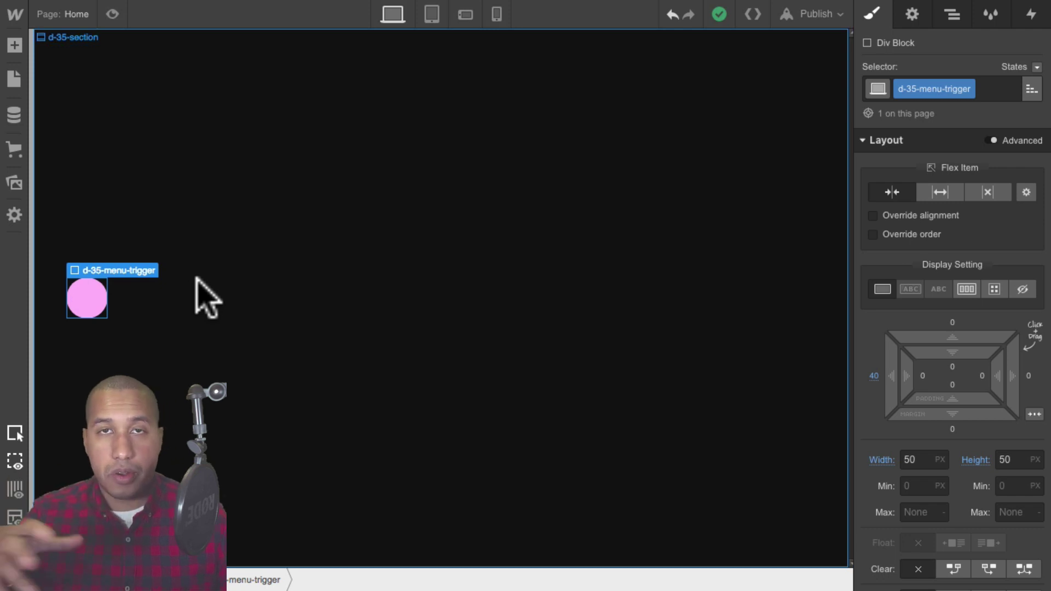
Add a Div Block directly inside d-35-body, as a sibling of d-35-section.
click(951, 16)
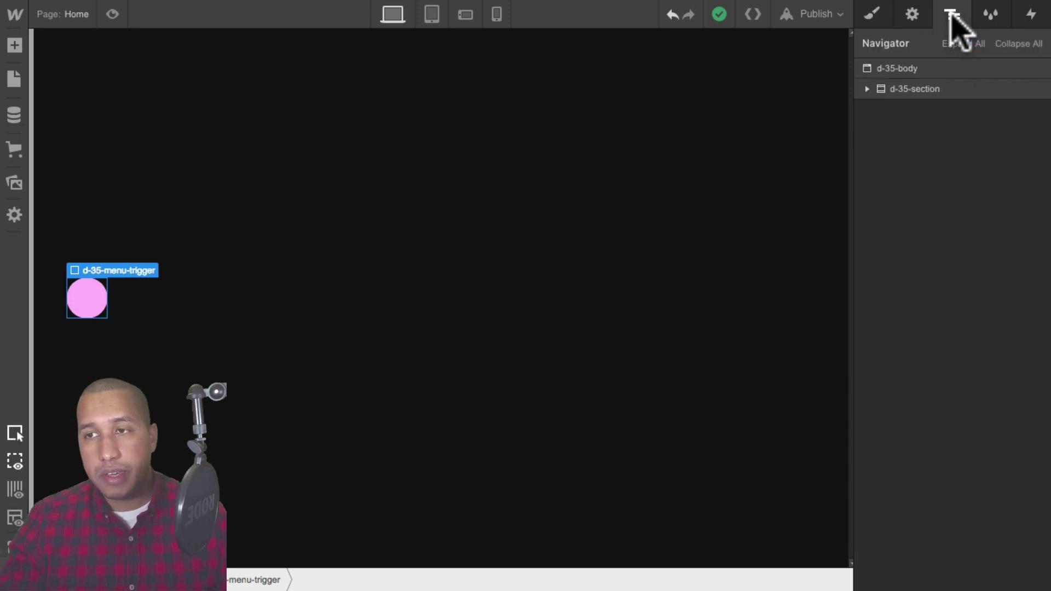
click(902, 68)
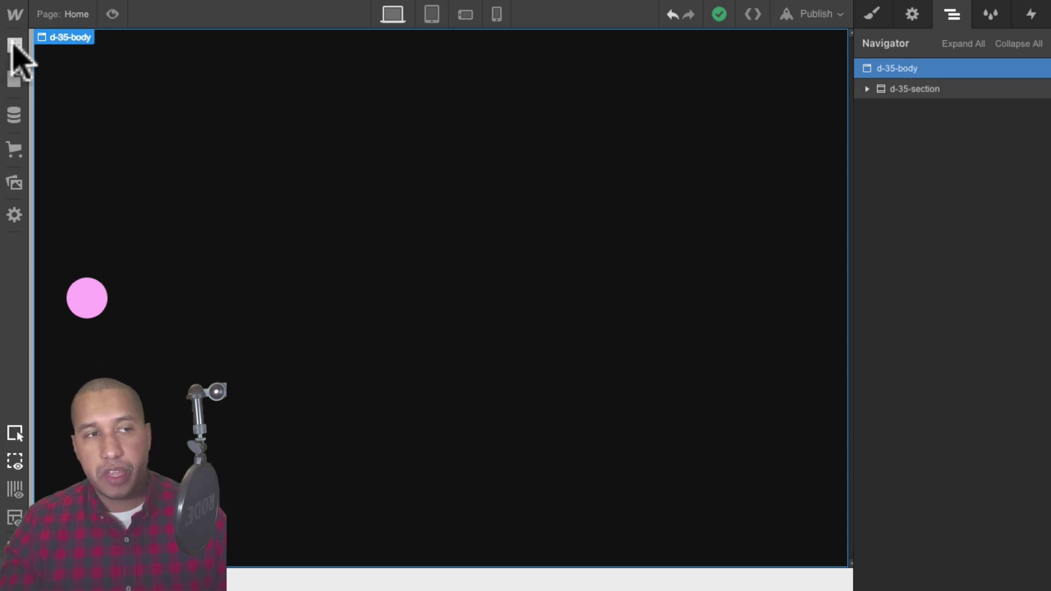
click(14, 46)
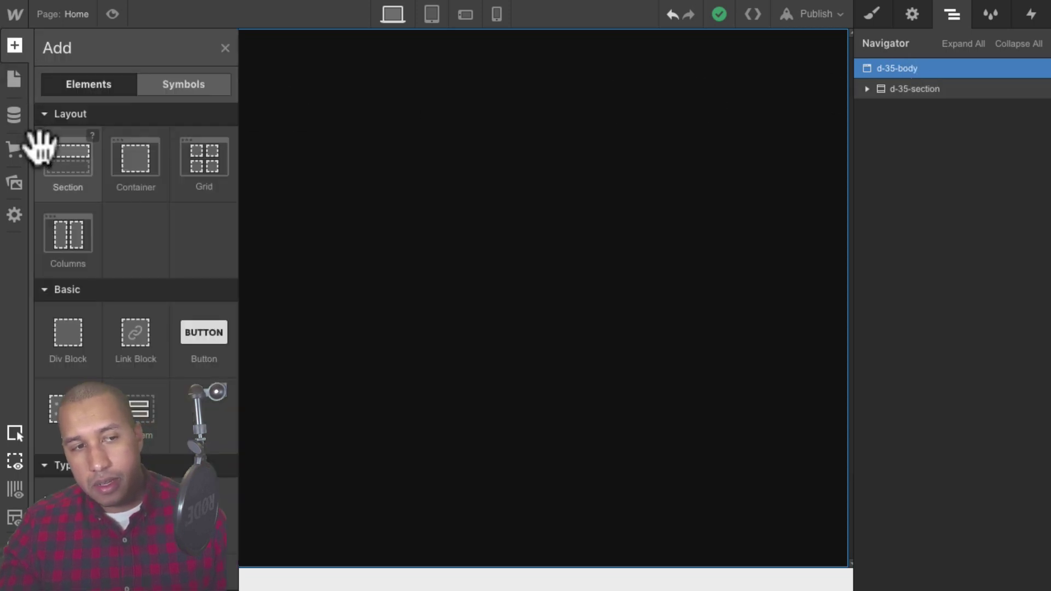
drag(68, 337, 74, 345)
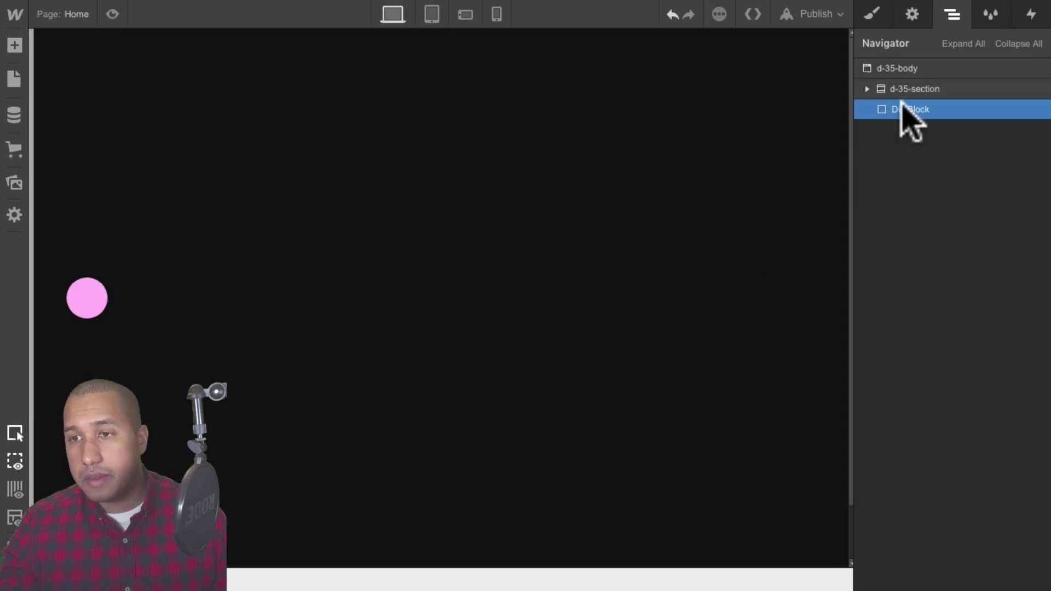
Give the new Div Block a new class named d-35-menu-wrapper.
click(871, 14)
click(904, 90)
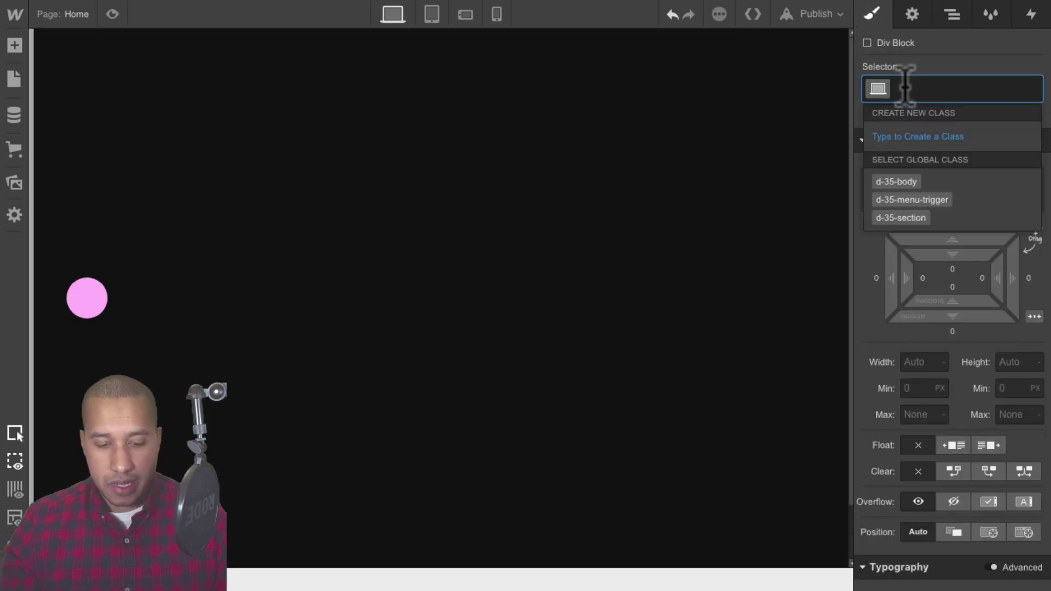
text(d-35-men)
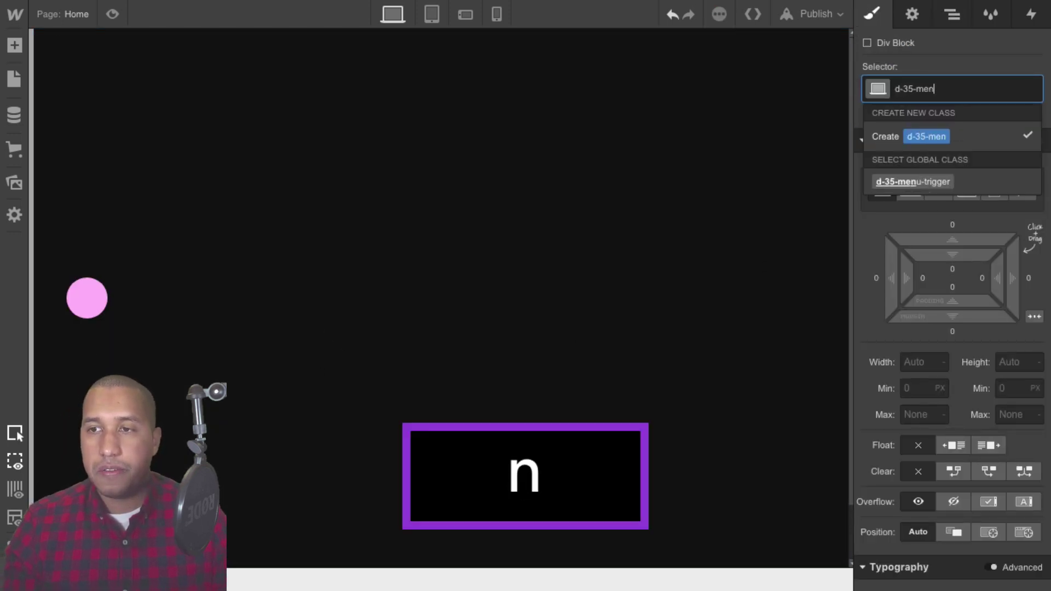
text(uw-r)
key(BackSpace)
key(BackSpace)
key(BackSpace)
text(-wrapper)
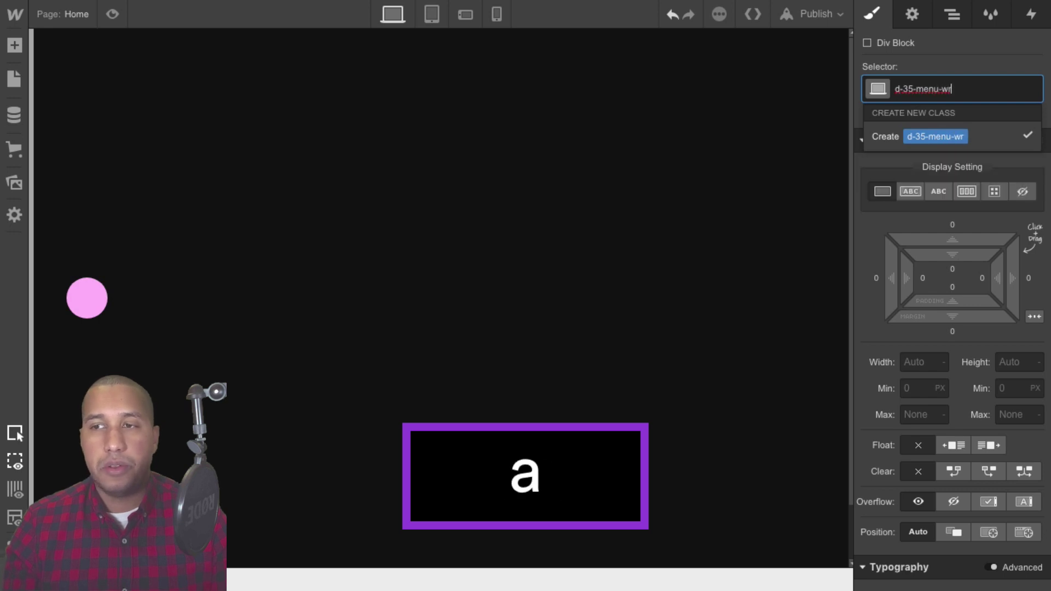
key(Return)
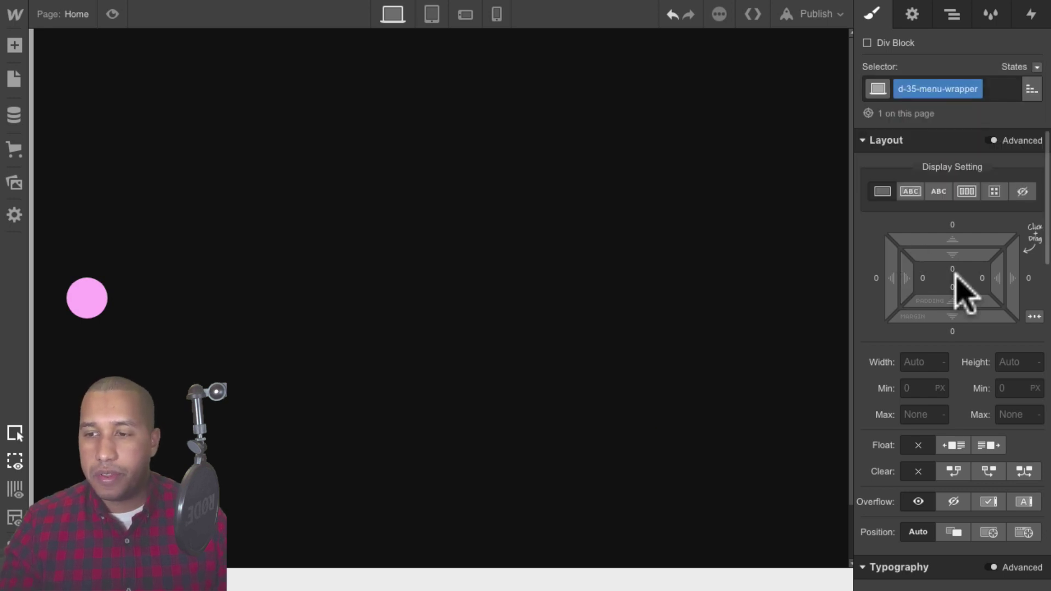
Set the menu wrapper's position to Fixed and stretch it over the full viewport with 0 px offsets on all four sides.
scroll(955, 294, down, 3)
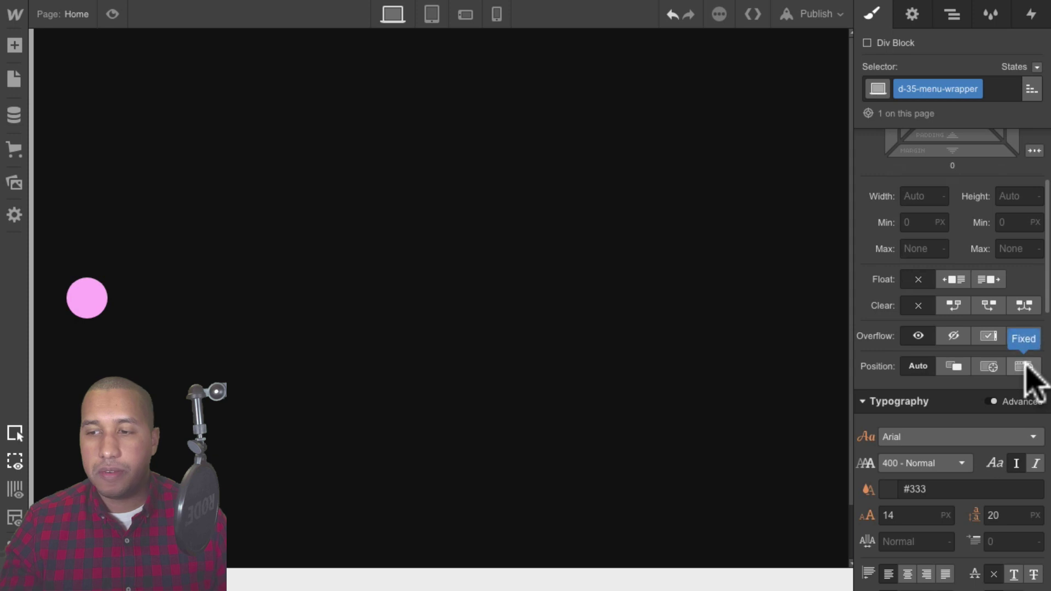
click(1024, 366)
scroll(1027, 373, down, 1)
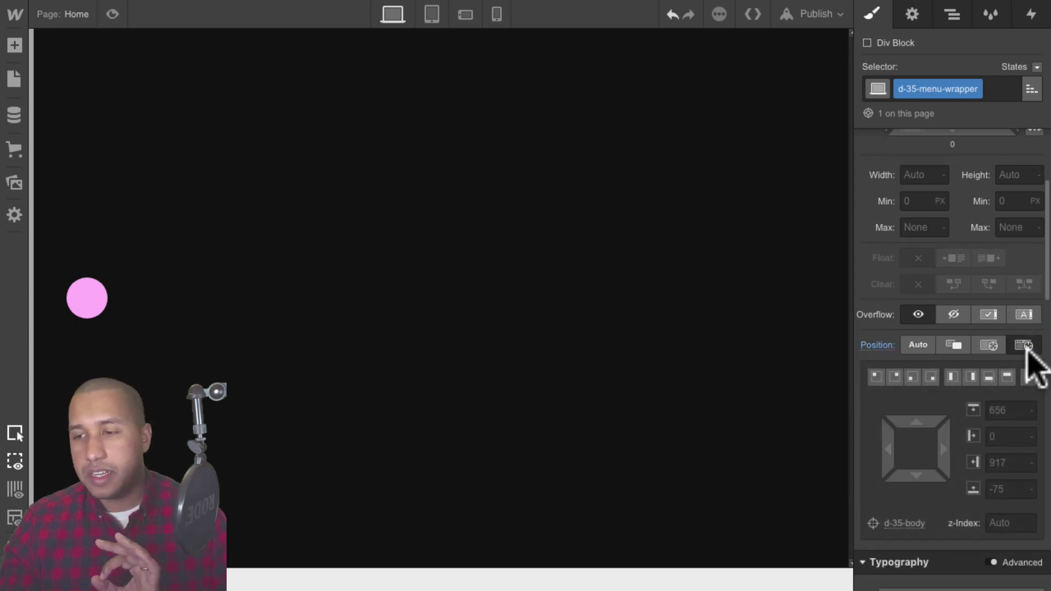
click(1029, 377)
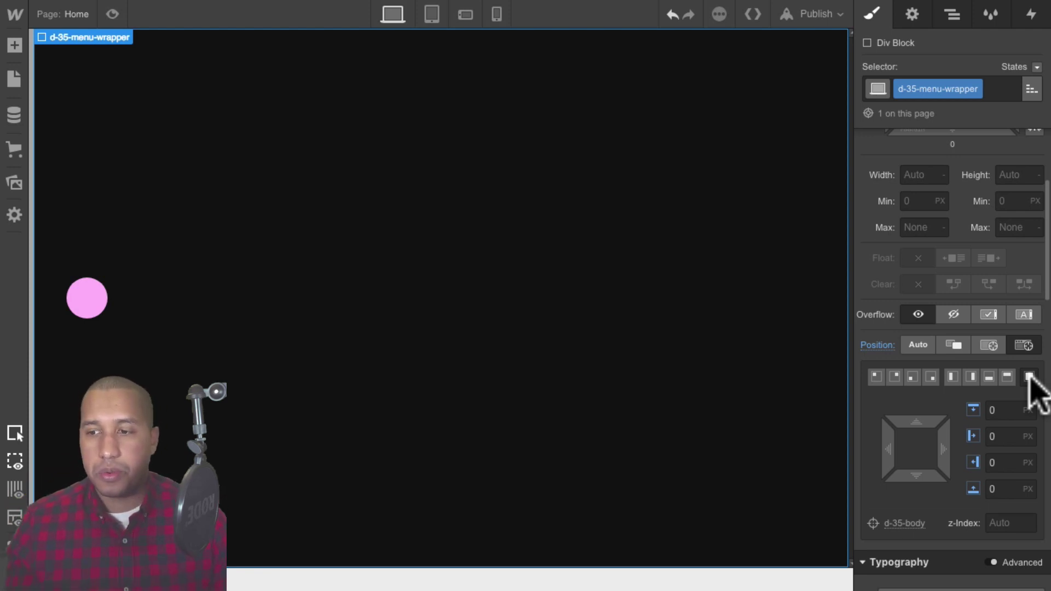
Fill the menu wrapper's background with white and collapse its Border settings.
scroll(1032, 383, down, 3)
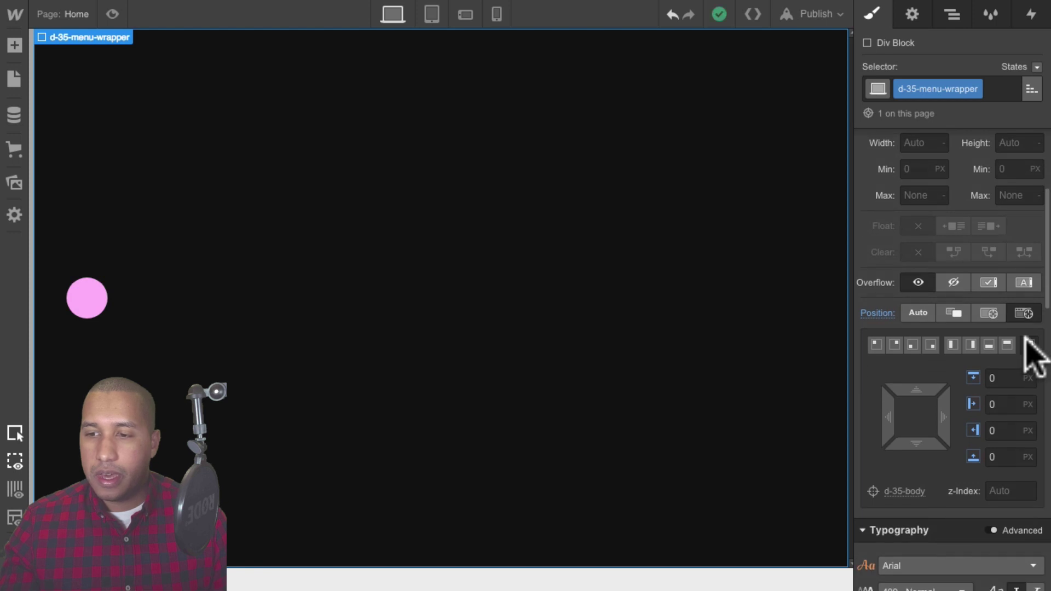
scroll(1028, 356, down, 8)
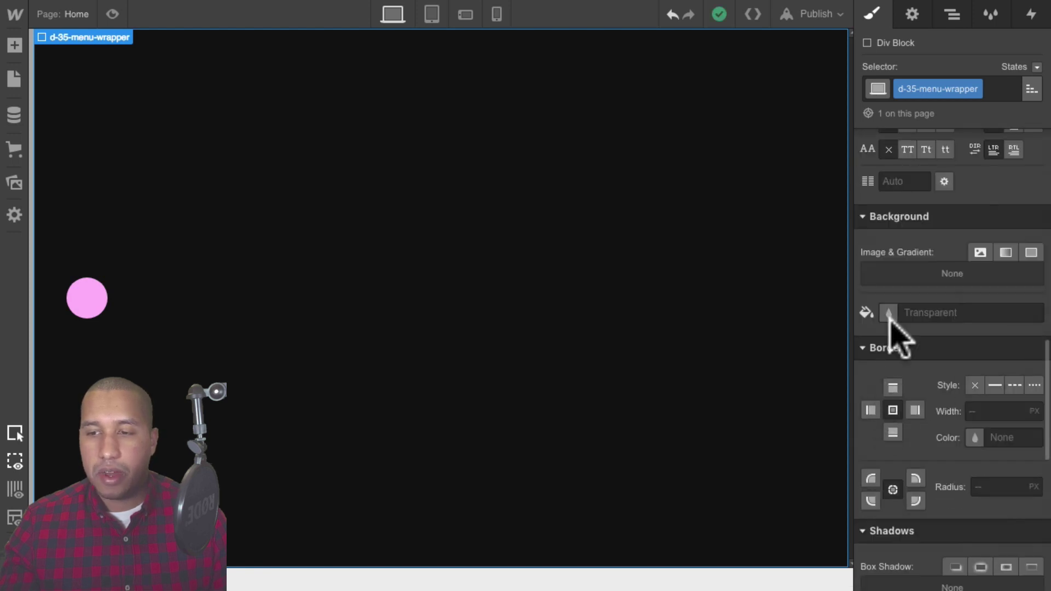
click(888, 313)
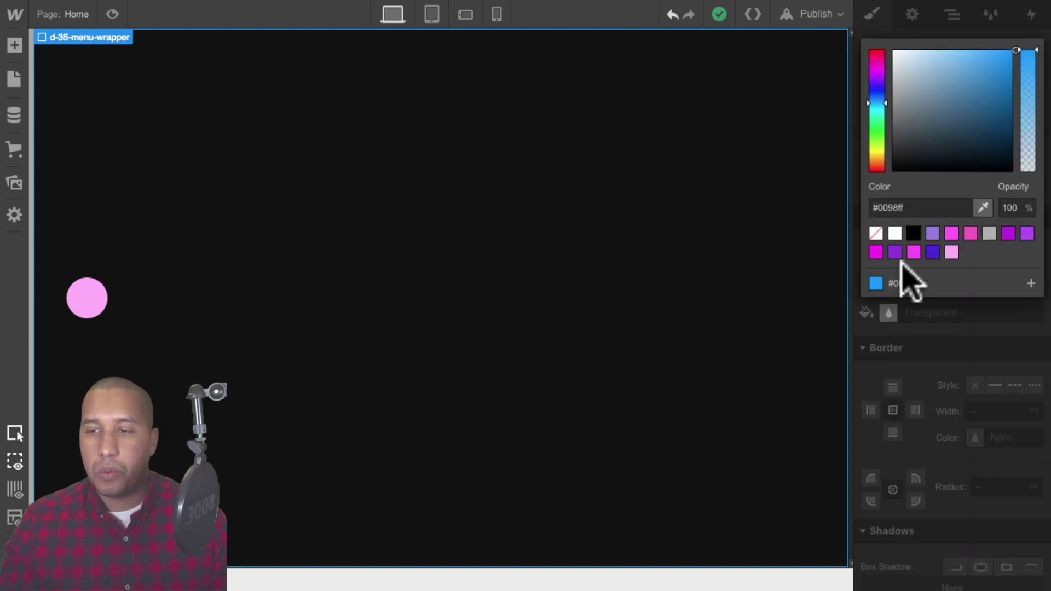
click(892, 233)
click(934, 355)
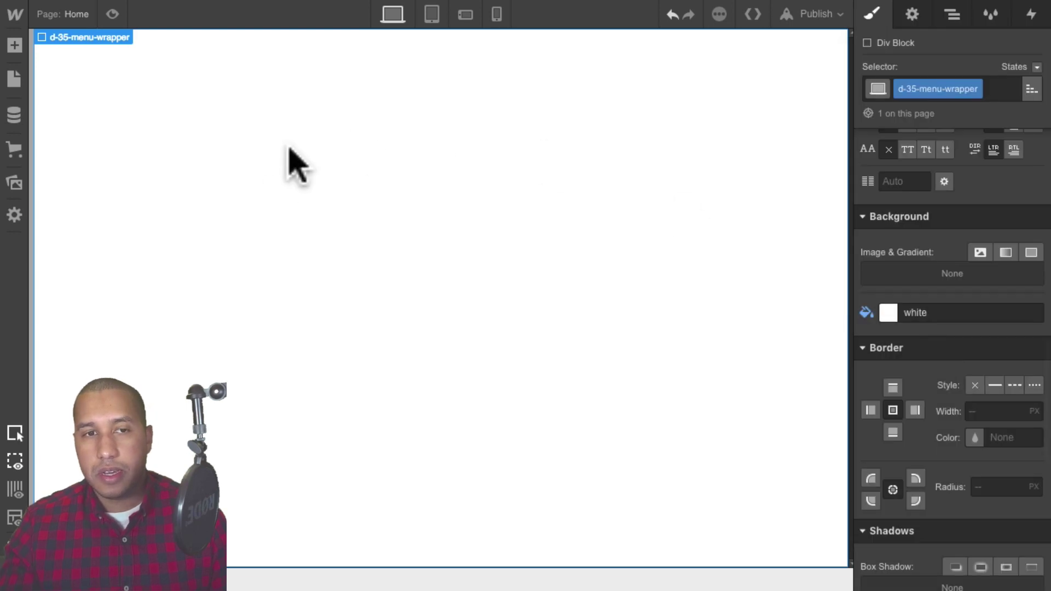
click(989, 339)
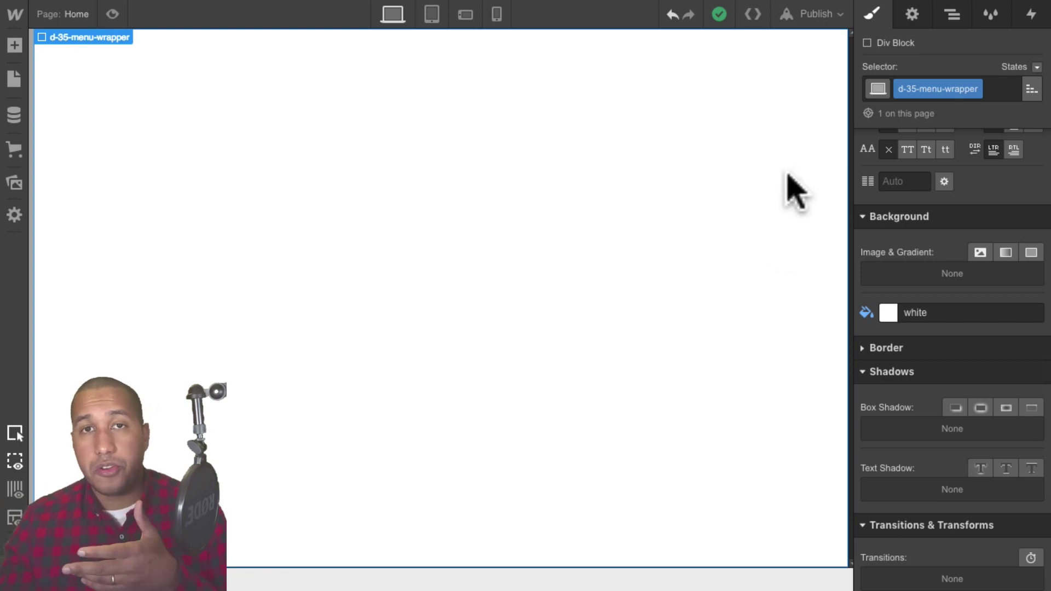
Select d-35-menu-trigger inside the section and set its position to Relative.
click(953, 13)
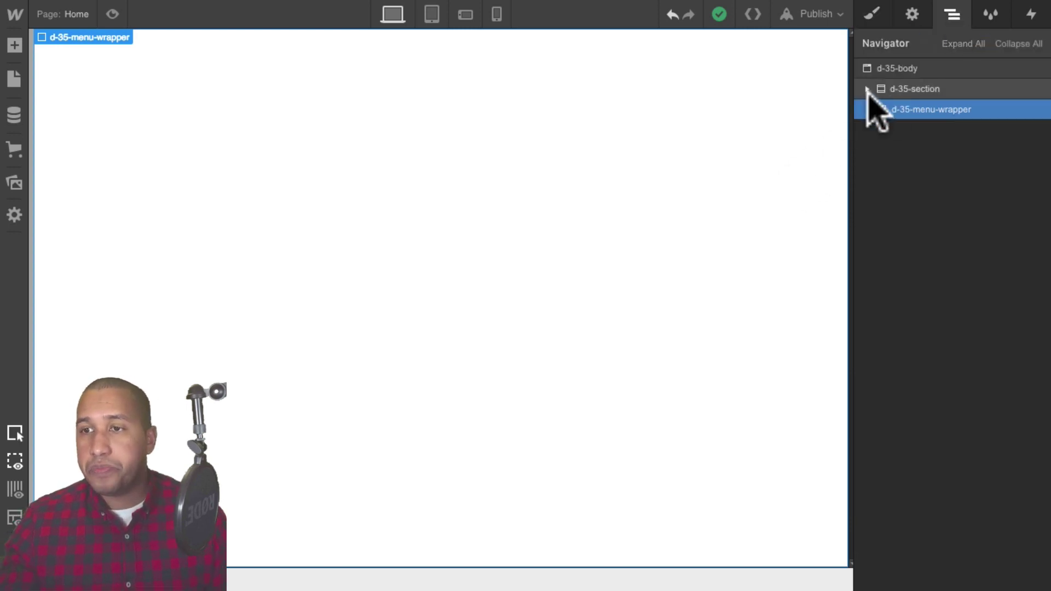
click(868, 88)
click(953, 110)
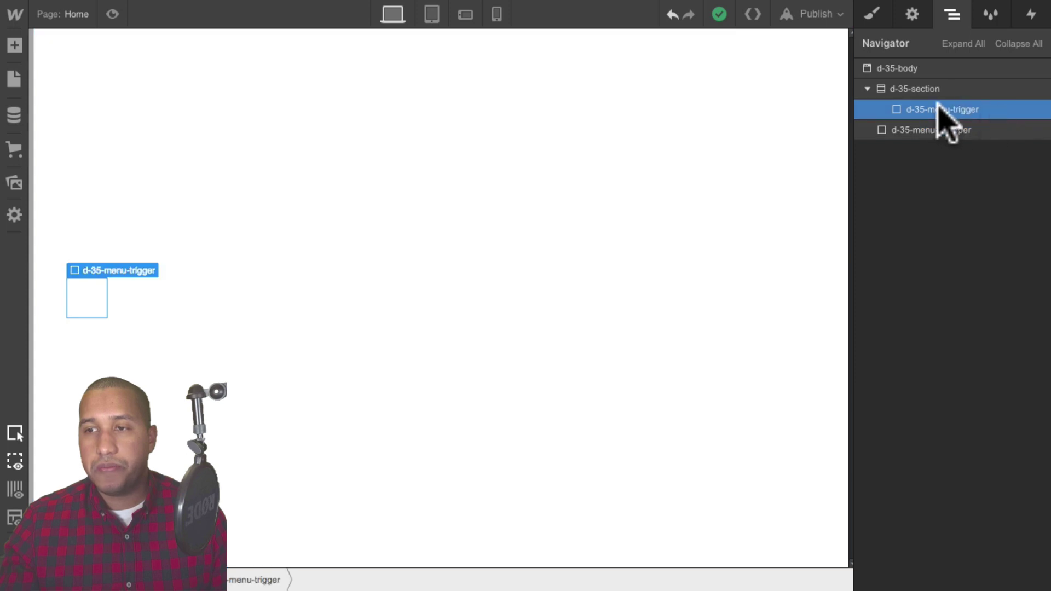
click(874, 16)
scroll(937, 219, down, 2)
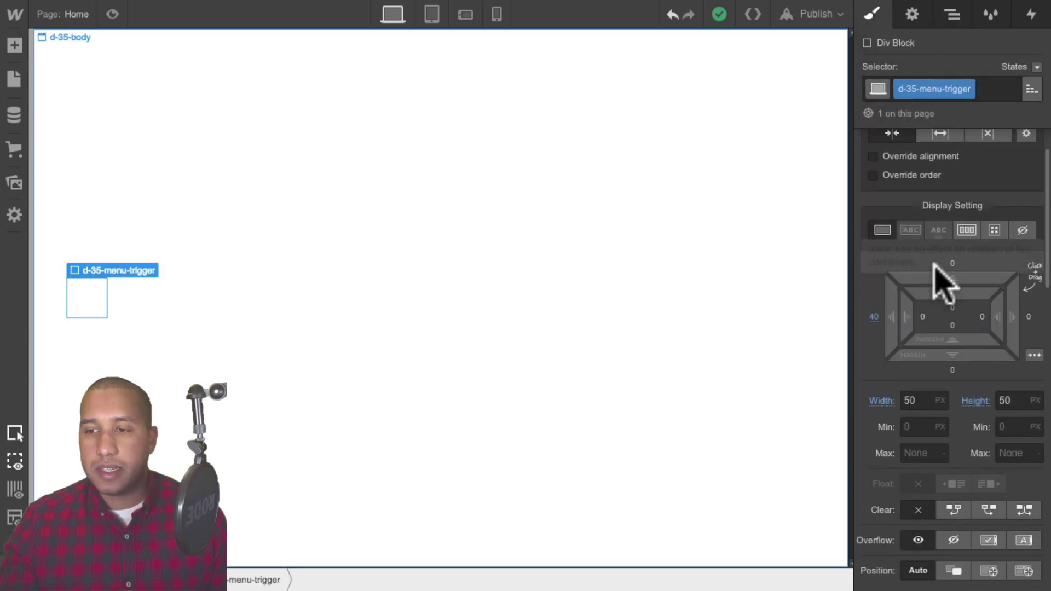
scroll(941, 274, down, 3)
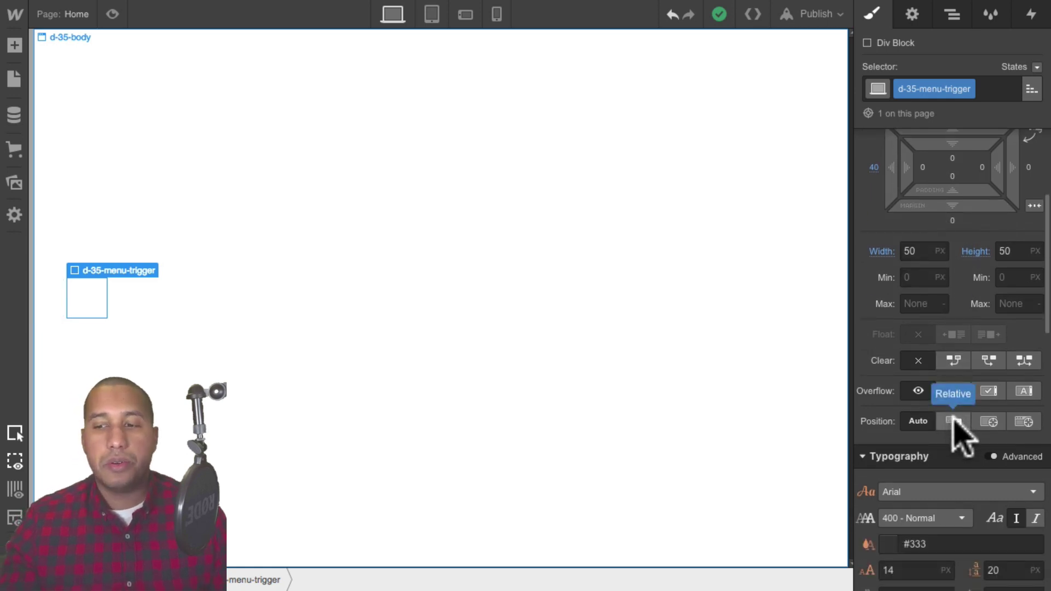
click(953, 421)
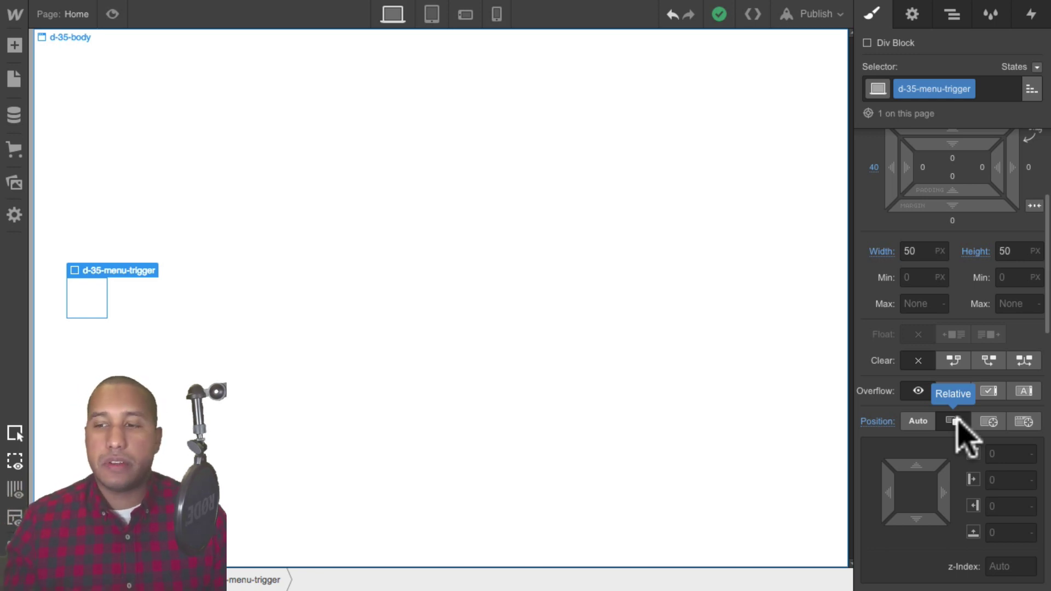
click(954, 421)
Set the menu trigger's z-index to 99.
scroll(951, 438, down, 2)
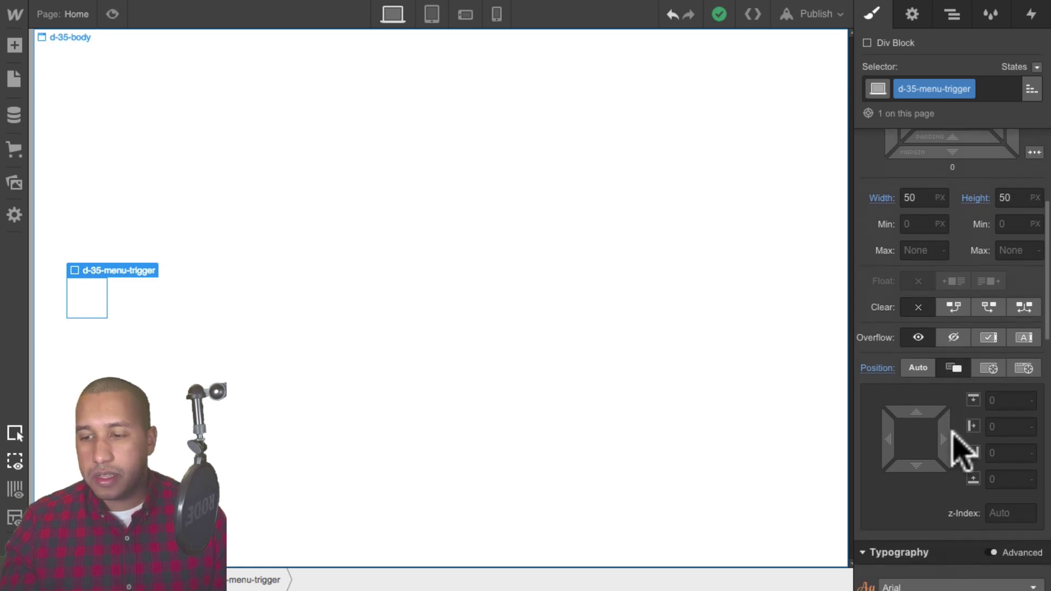
click(1000, 513)
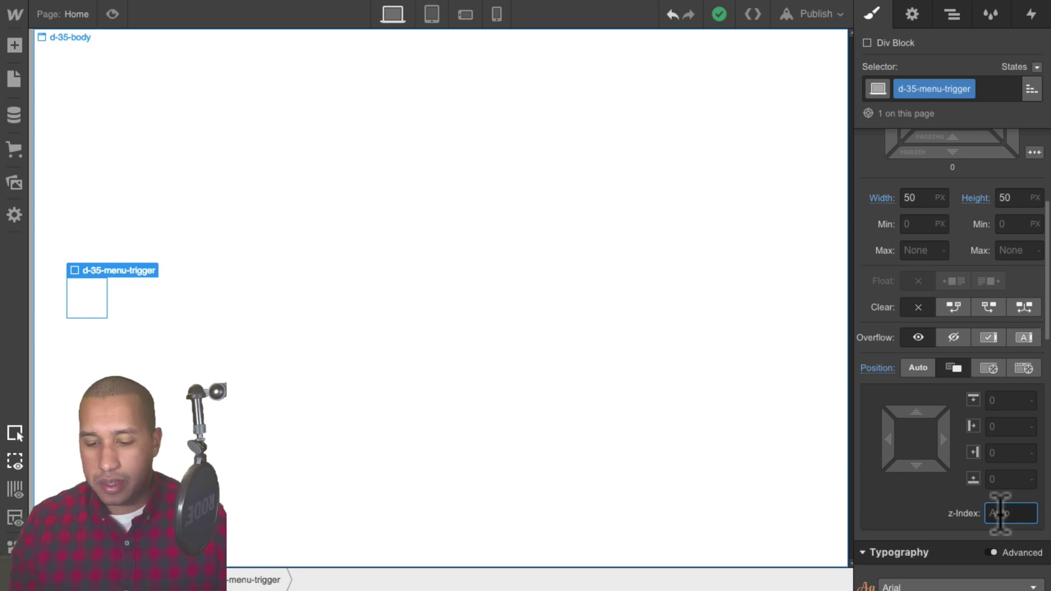
text(99)
key(Return)
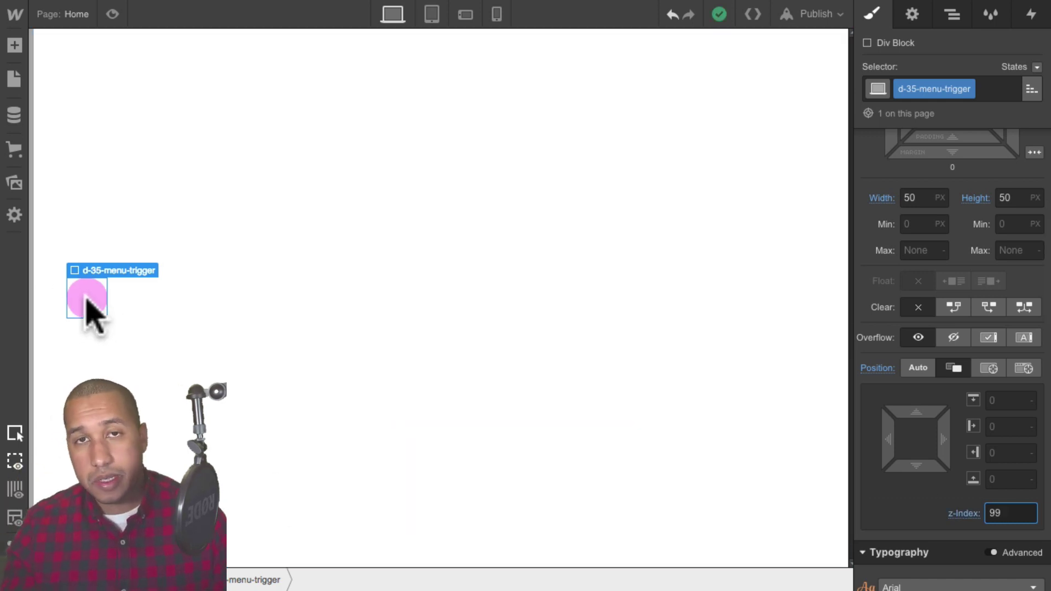
Make d-35-menu-wrapper a horizontal flex layout with both justify and align set to Center.
click(332, 300)
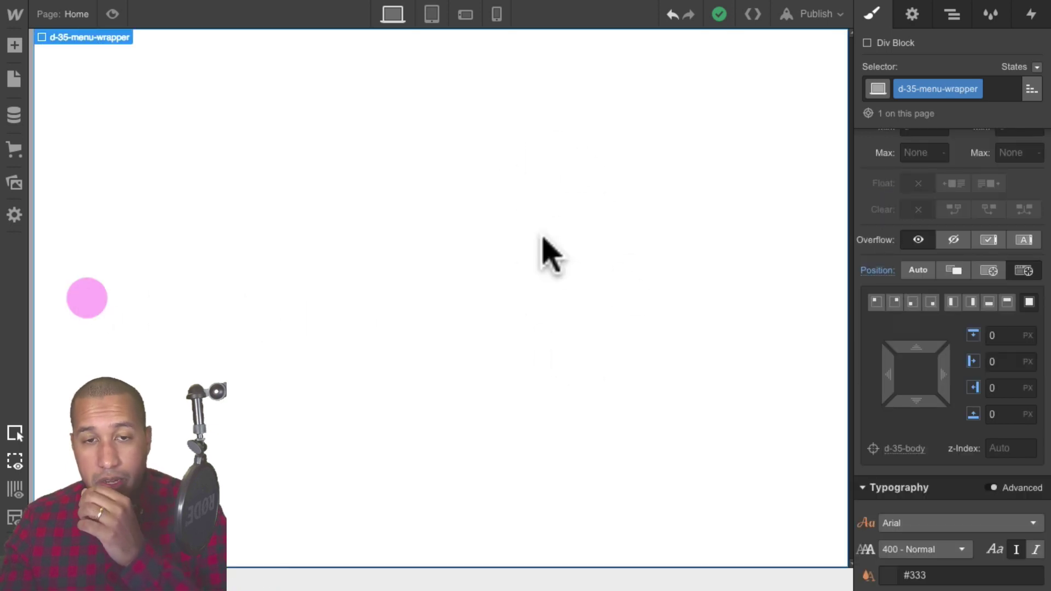
scroll(959, 183, up, 5)
click(952, 16)
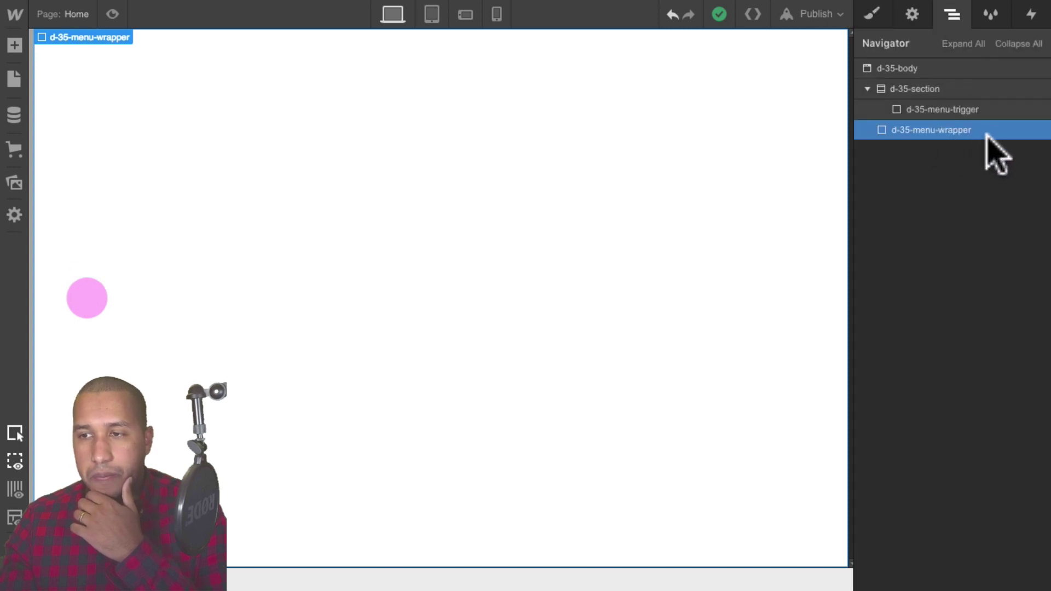
click(874, 14)
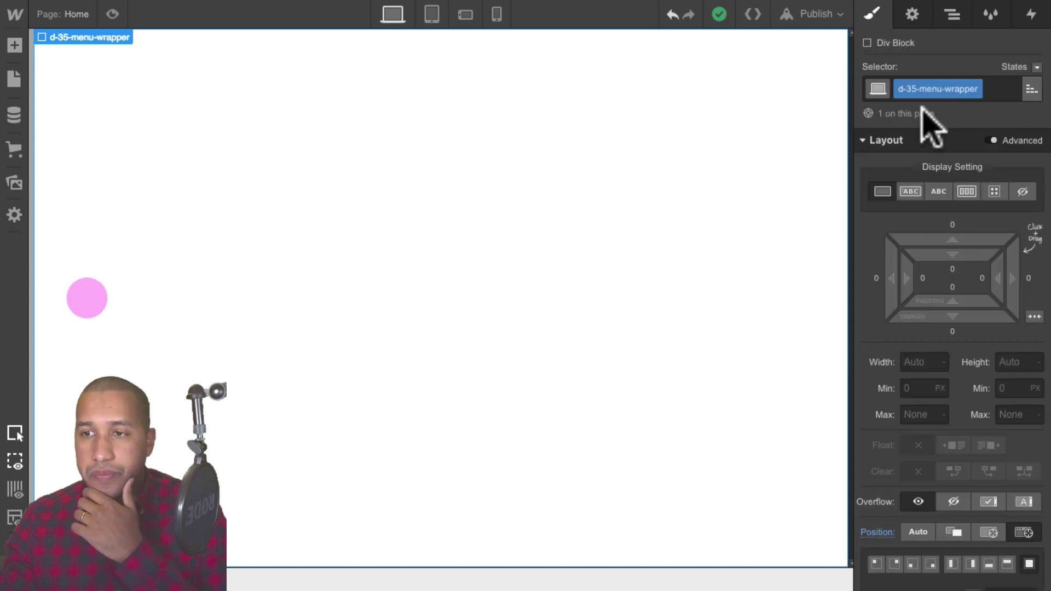
click(967, 192)
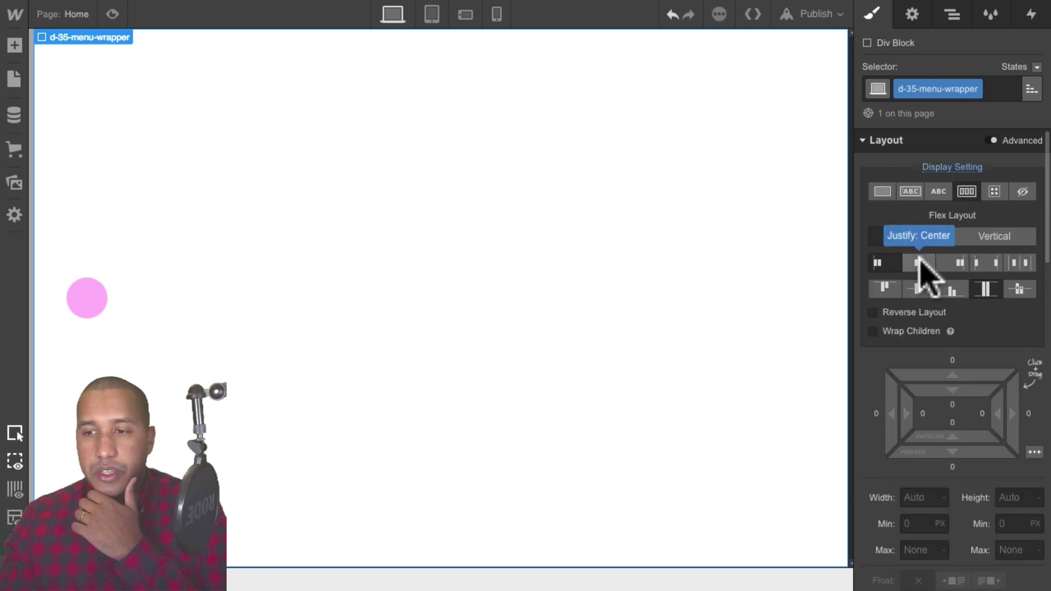
click(919, 263)
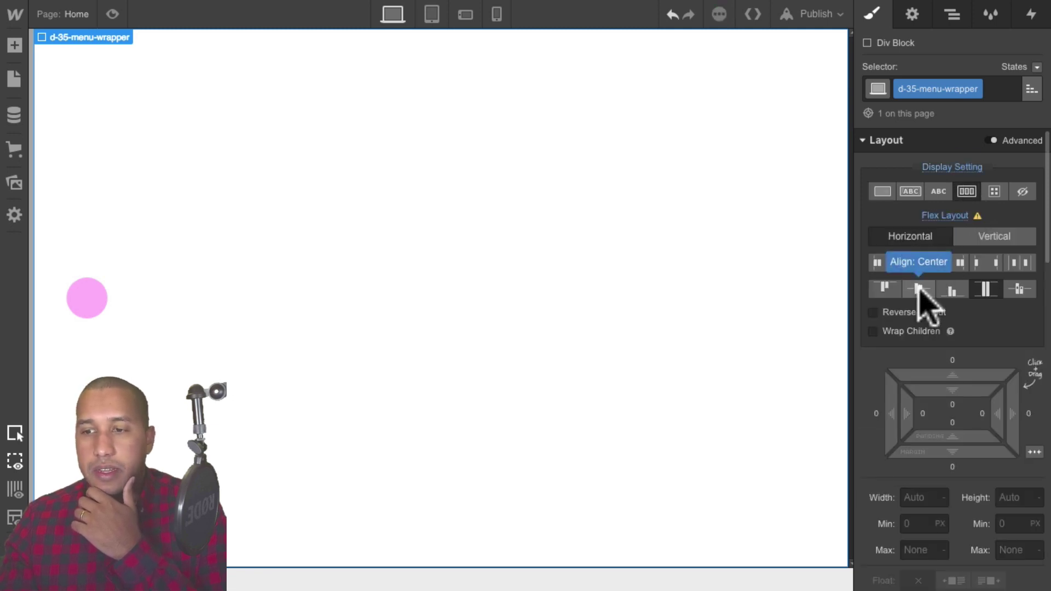
click(918, 289)
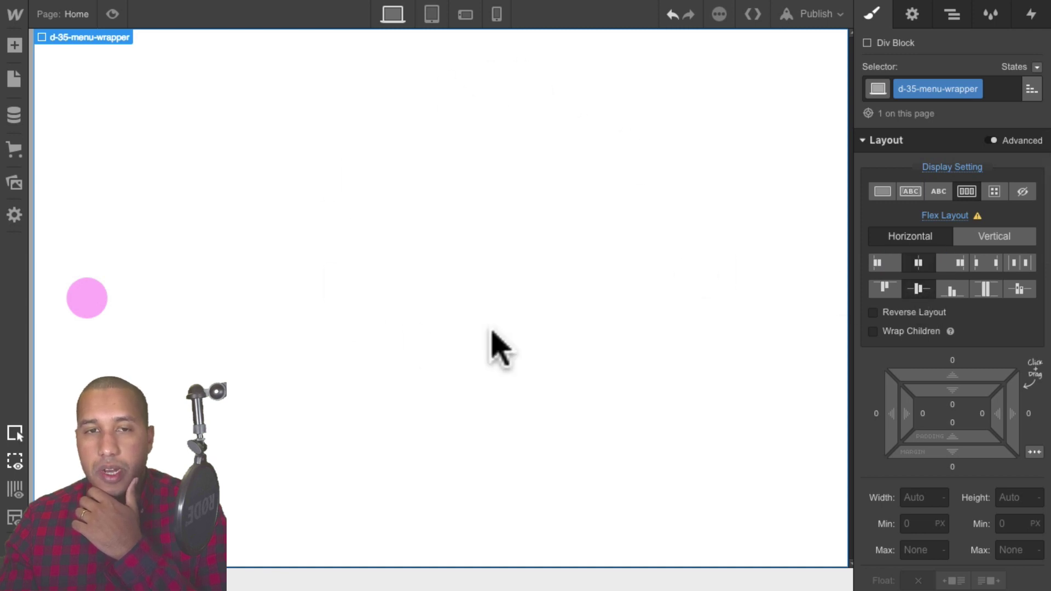
Add a div block inside the menu wrapper and give it the class d-35-menu-item-wrapper.
click(15, 47)
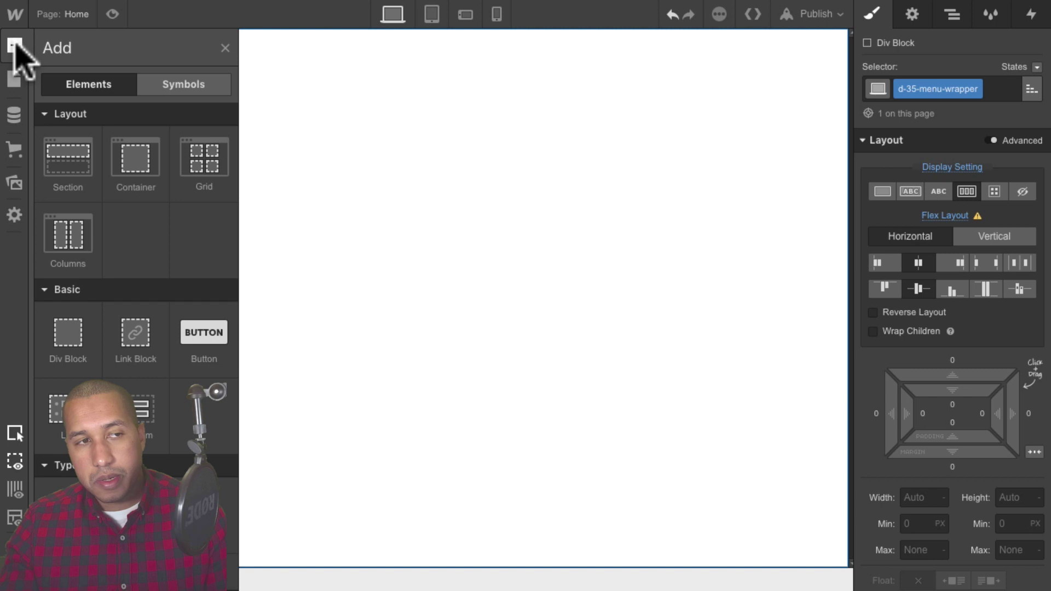
click(68, 336)
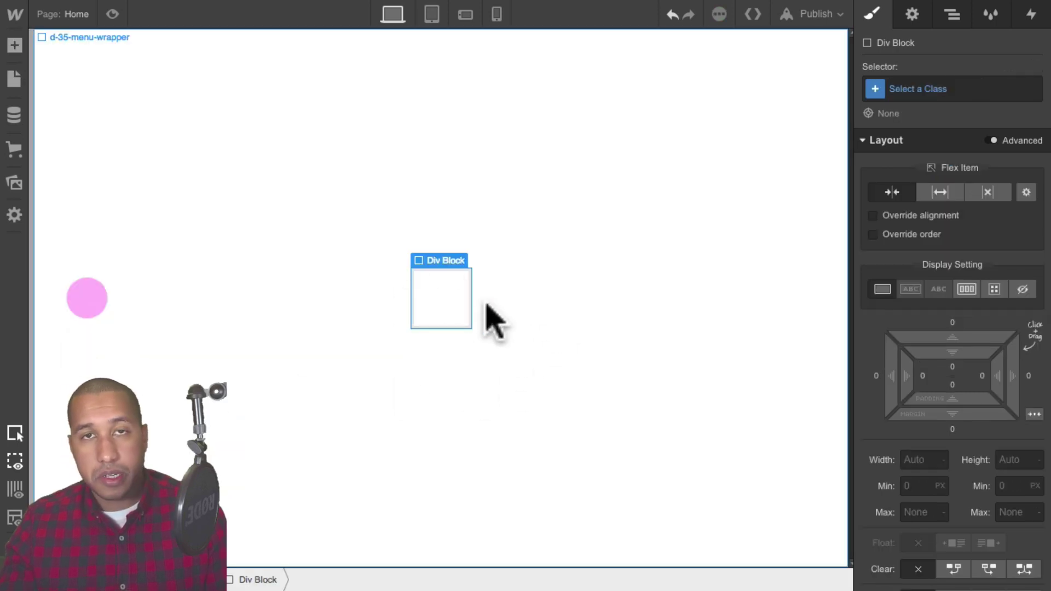
click(945, 89)
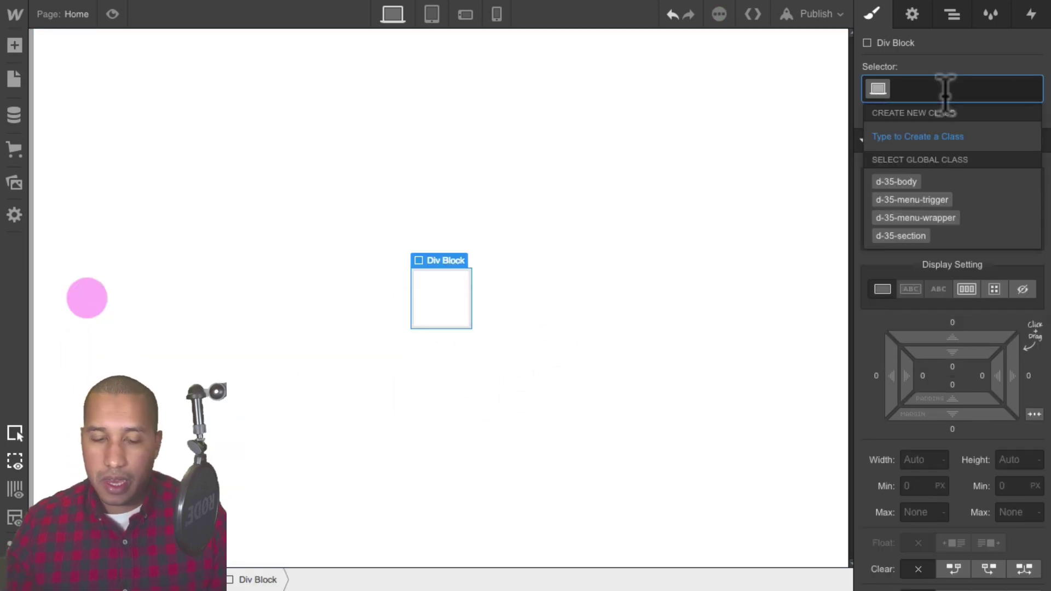
text(d-35-)
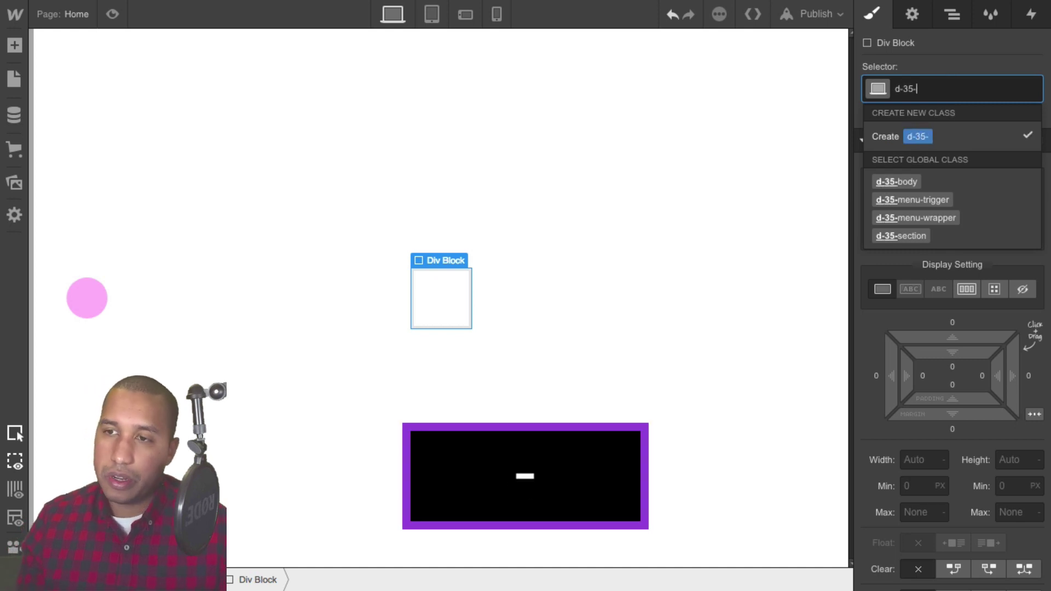
text(menu-item-wrapper)
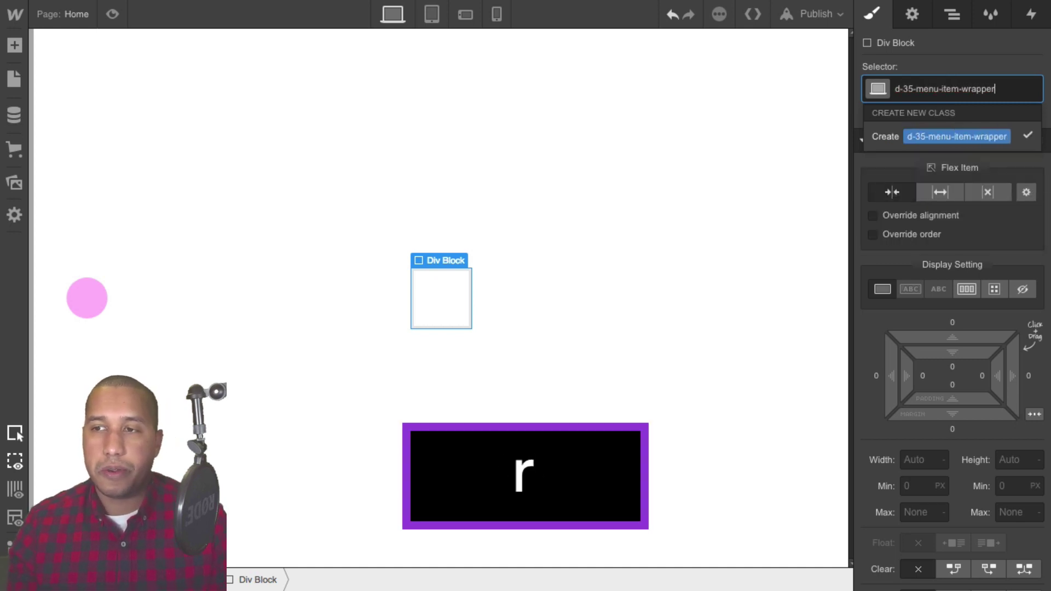
key(Return)
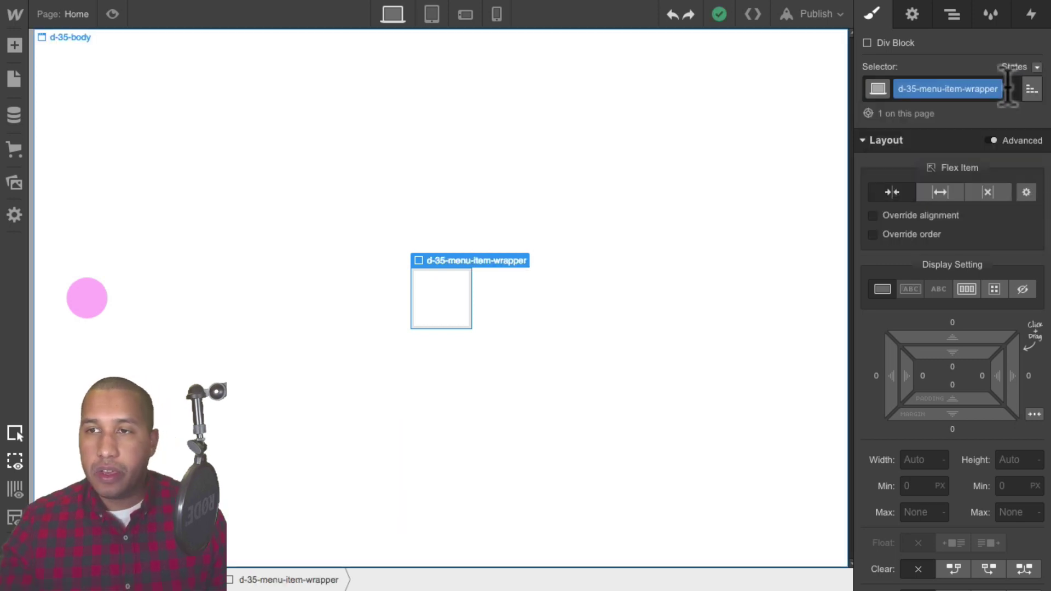
Change the menu item wrapper's HTML tag to Nav.
click(910, 15)
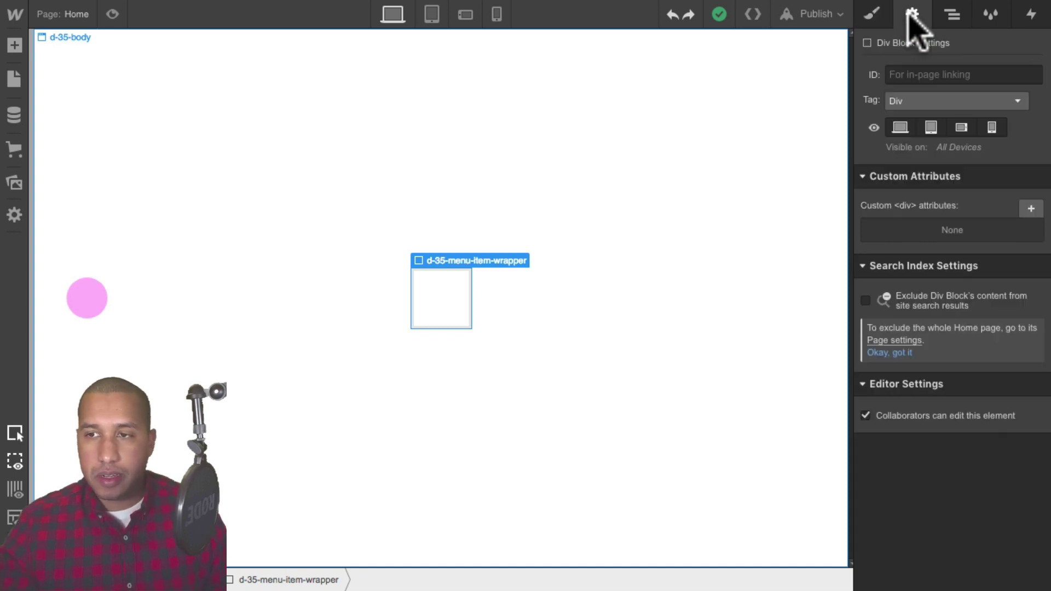
click(914, 102)
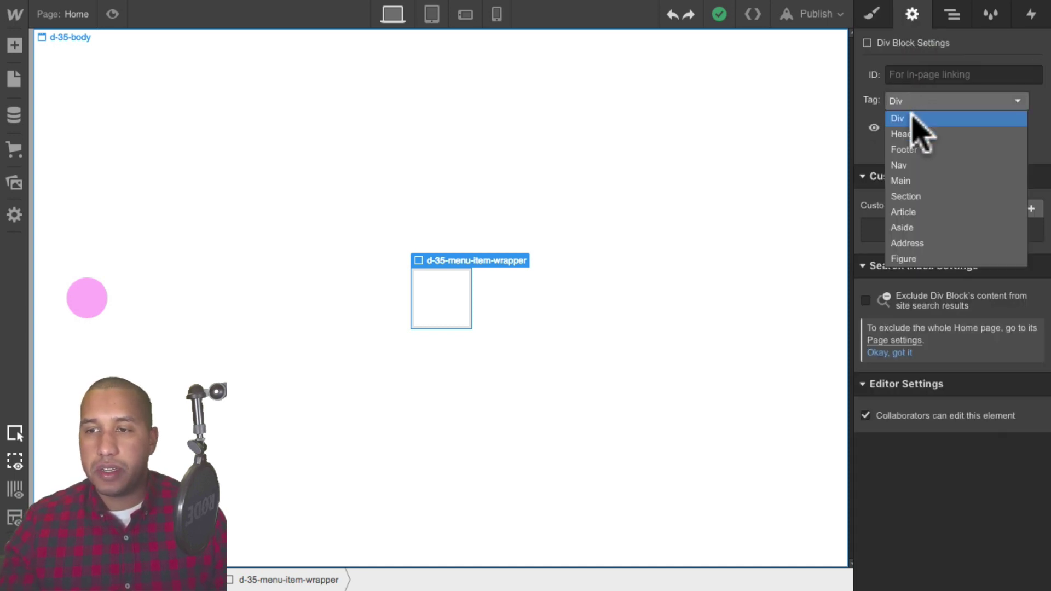
click(917, 165)
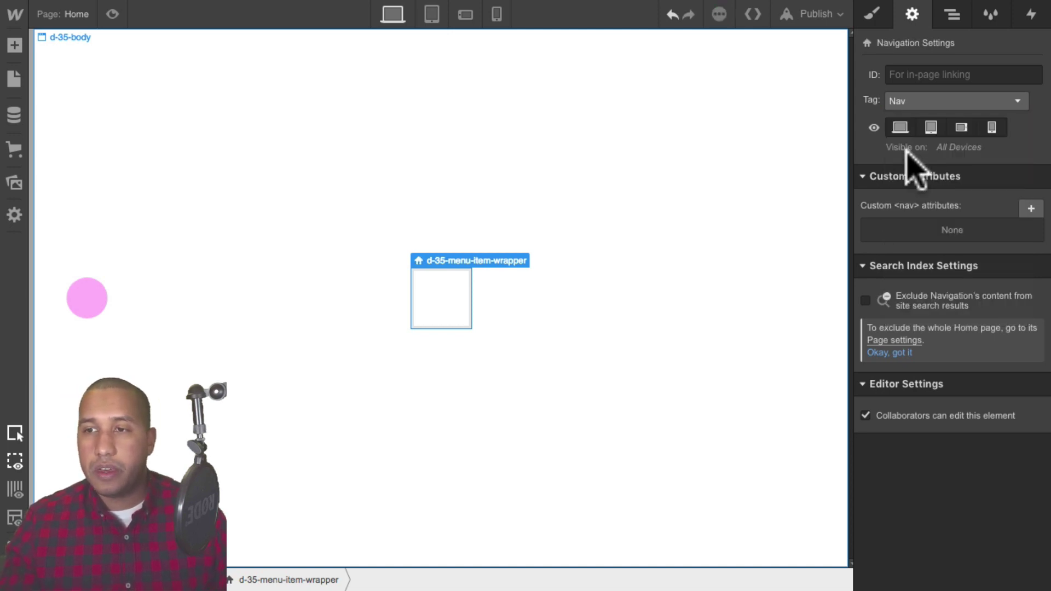
Make d-35-menu-item-wrapper a vertical flex layout with justify set to Space Around.
click(875, 22)
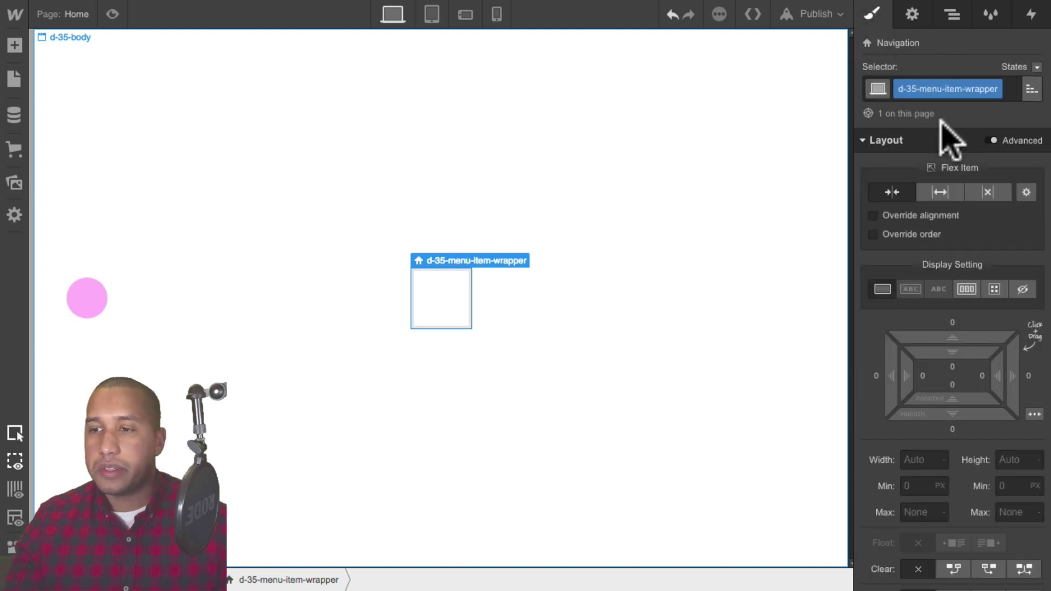
click(964, 287)
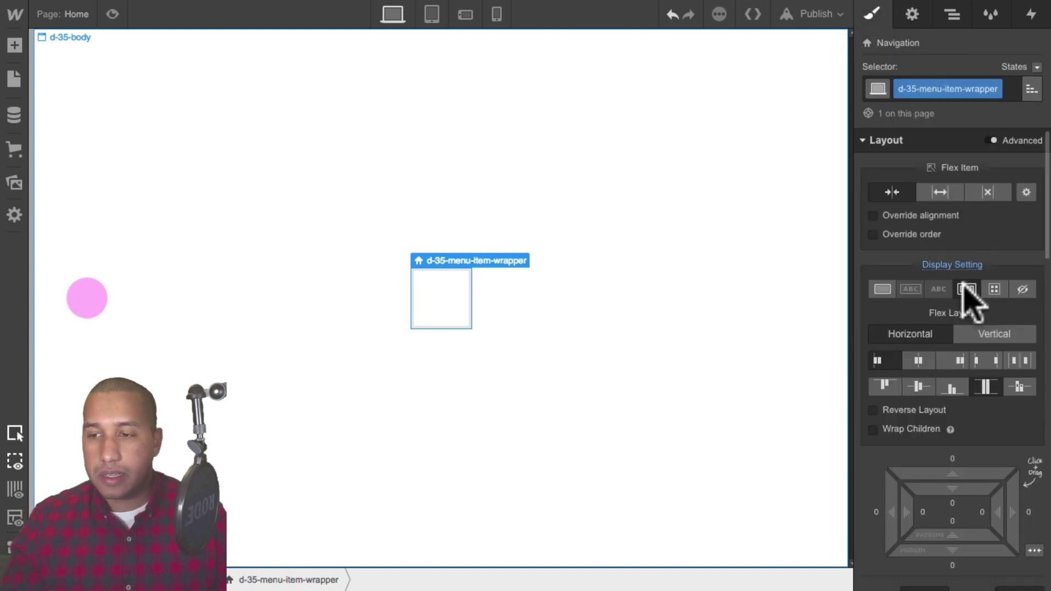
click(984, 341)
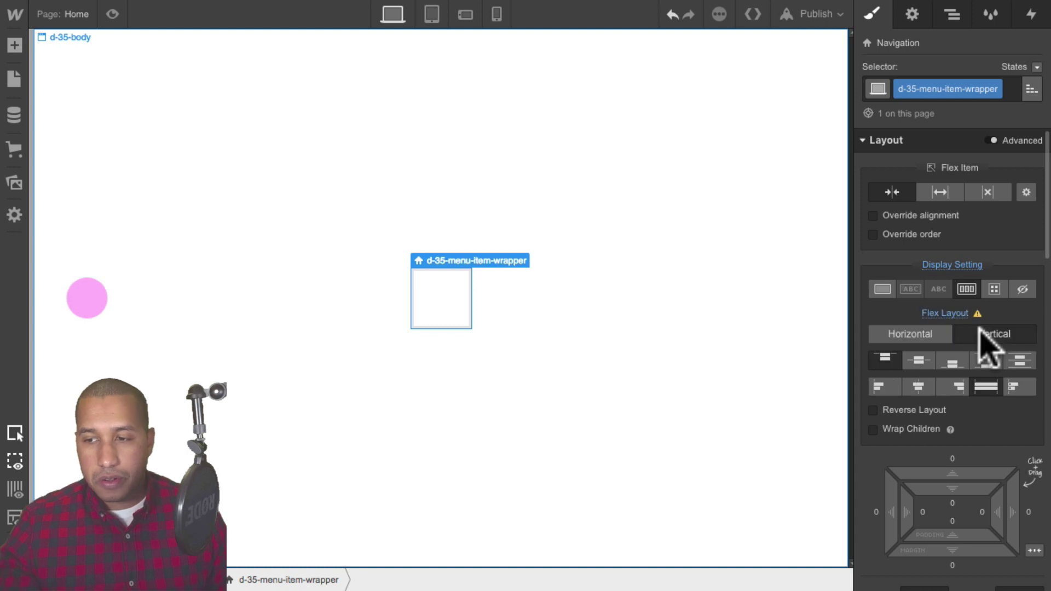
click(1020, 360)
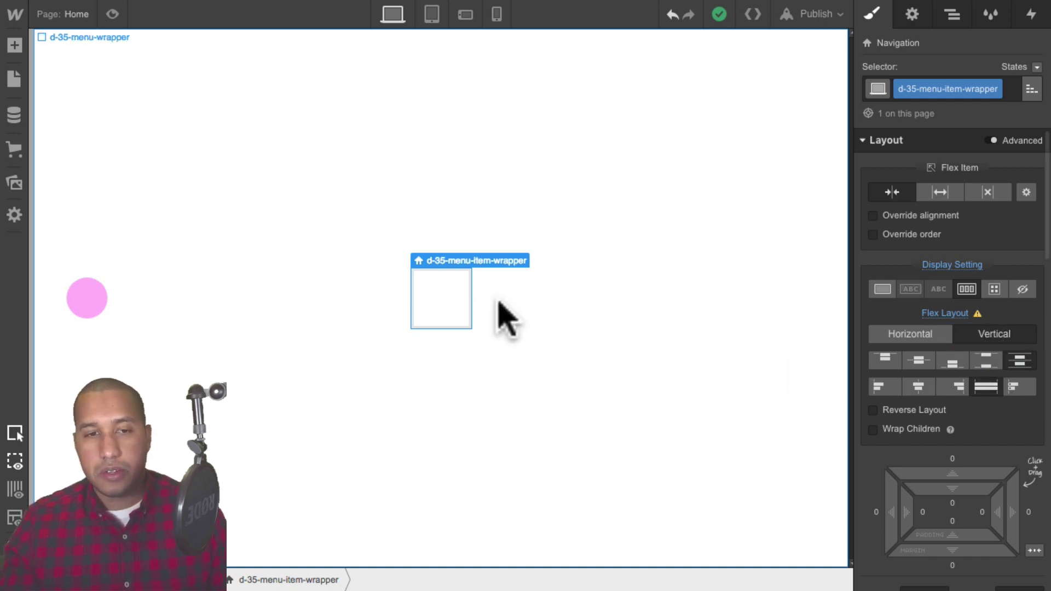
Place a link block inside d-35-menu-item-wrapper and give it the class d-35-menu-item.
click(14, 46)
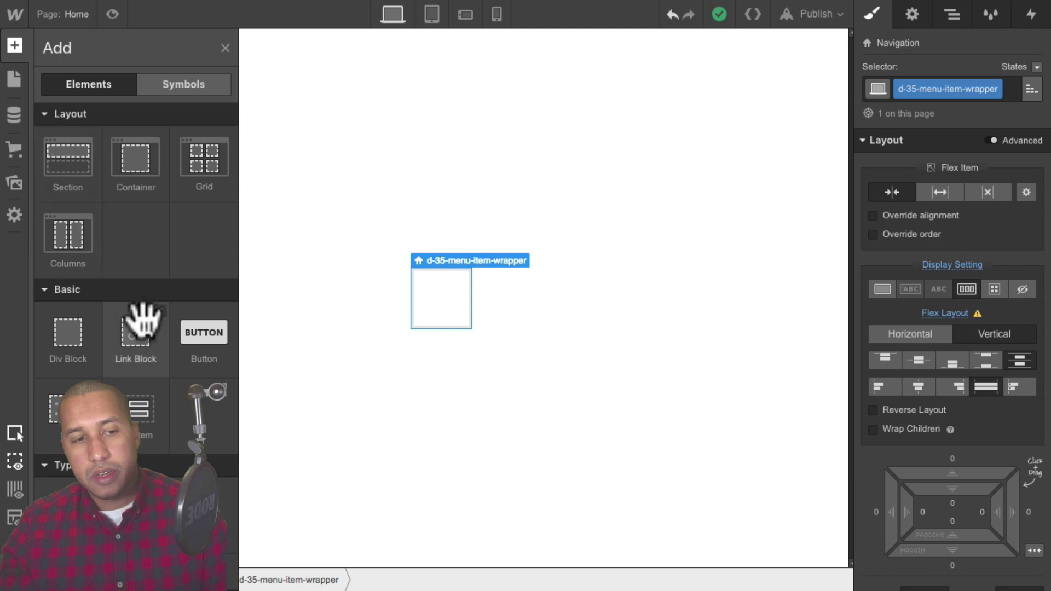
drag(136, 338, 441, 298)
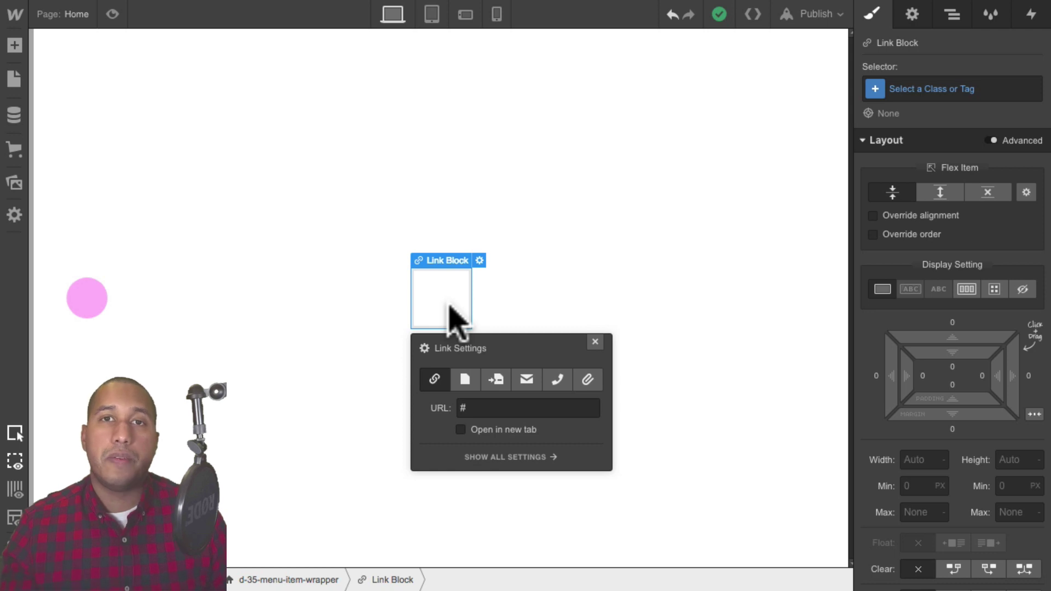
click(931, 90)
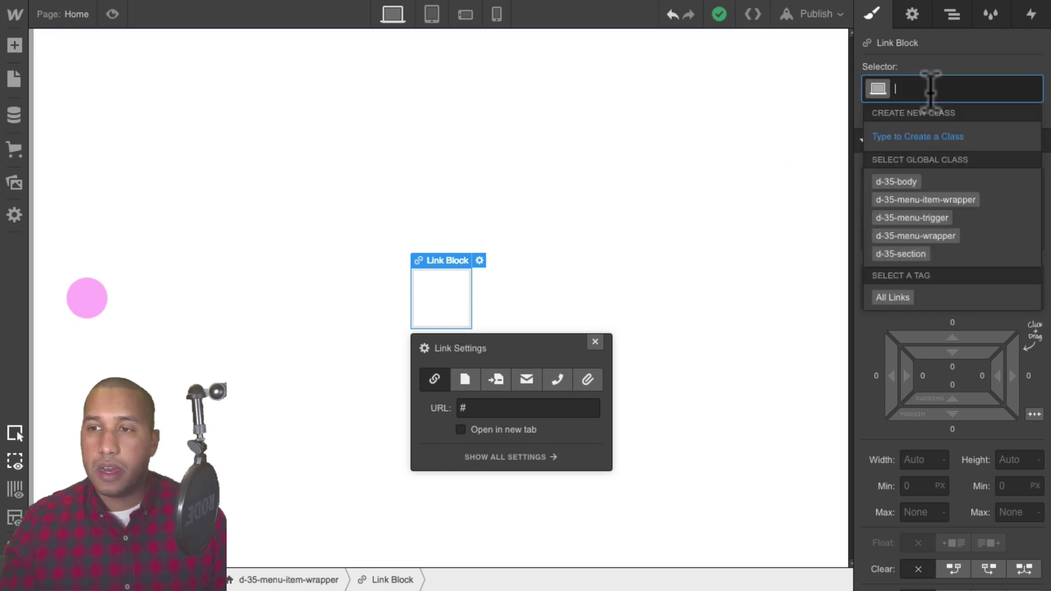
text(d-35-)
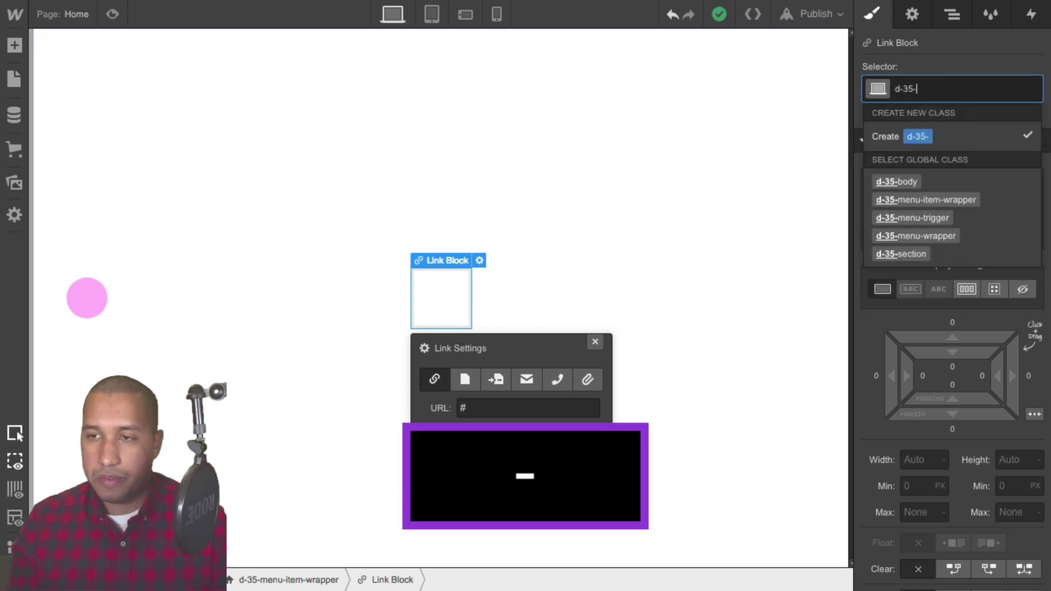
text(menu-item)
key(Return)
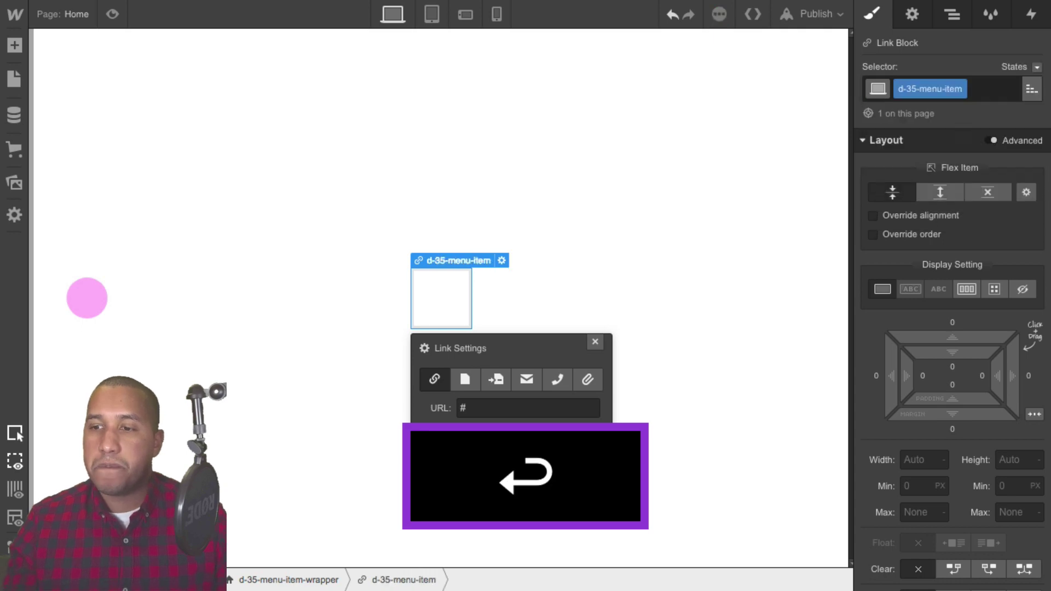
Make the d-35-menu-item link block a vertical flex layout with align set to Center.
click(966, 289)
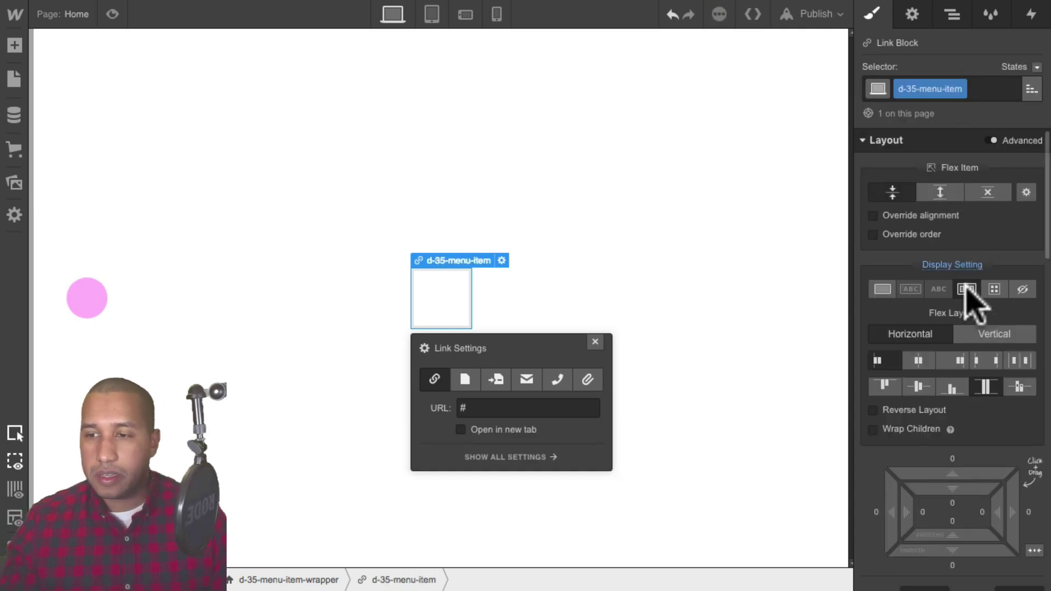
click(993, 333)
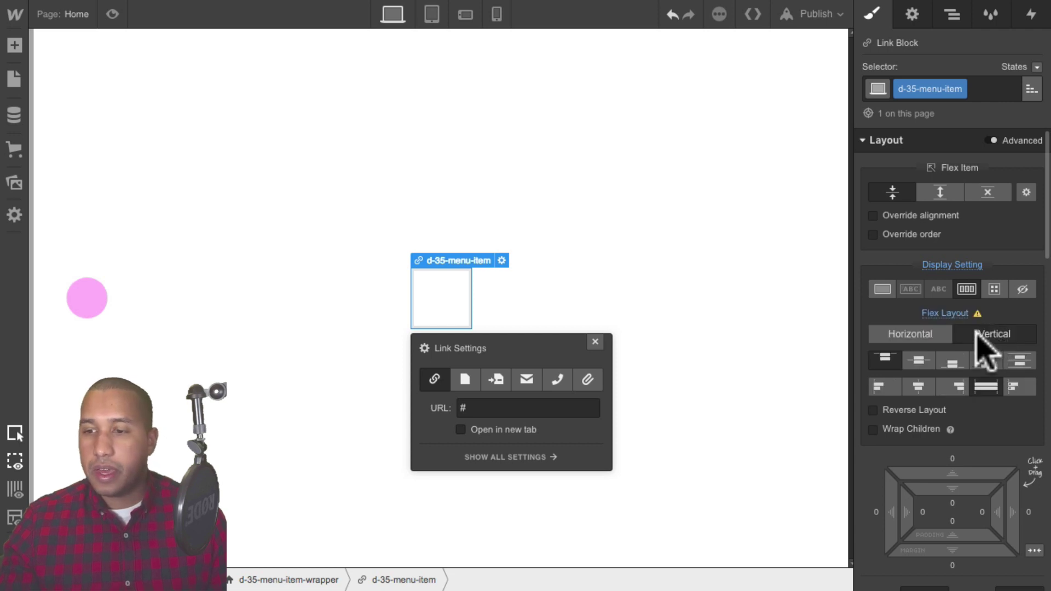
click(919, 386)
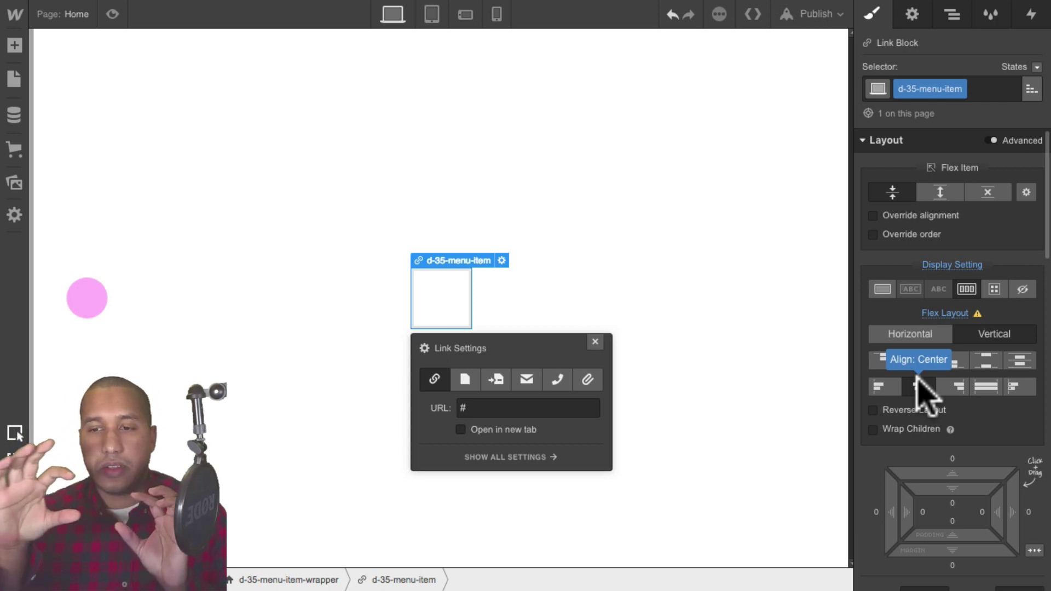
Examine how chapter labels and titles are stacked in the published demo site's menu, and return to the Webflow Designer.
click(112, 14)
click(185, 9)
click(189, 45)
click(85, 53)
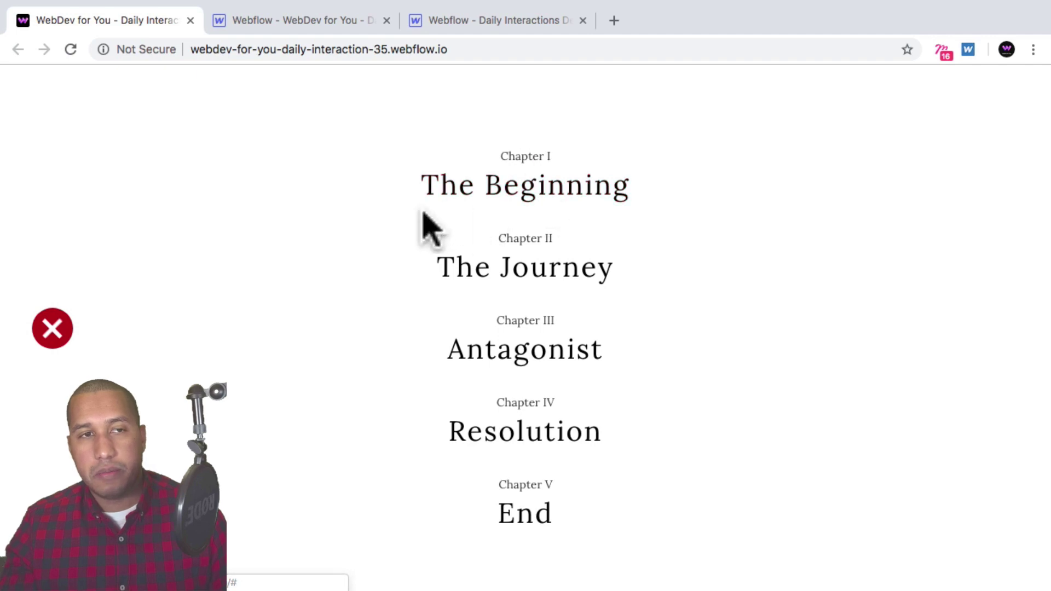
click(487, 21)
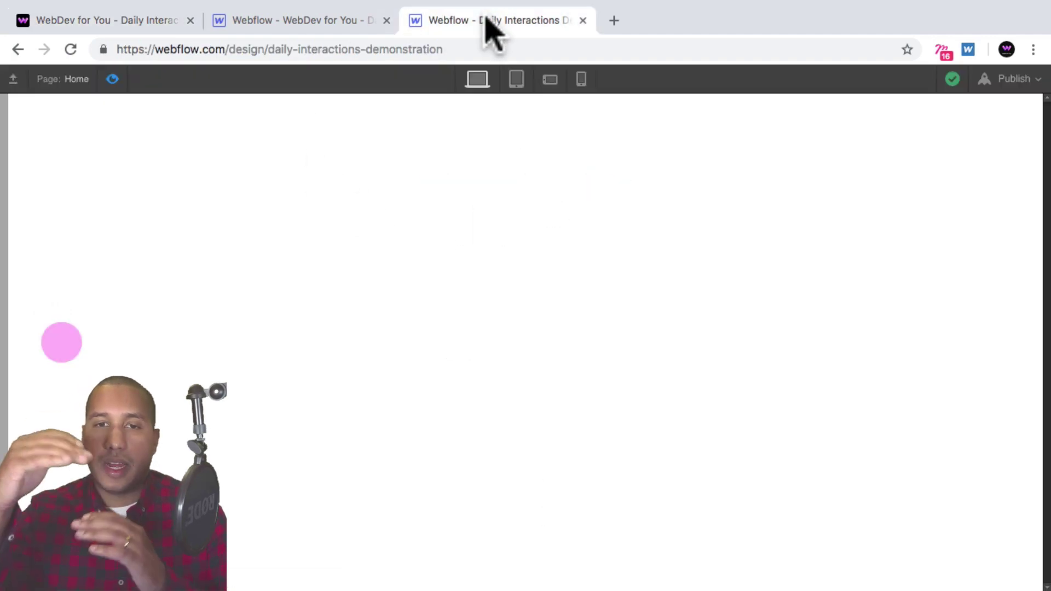
click(112, 79)
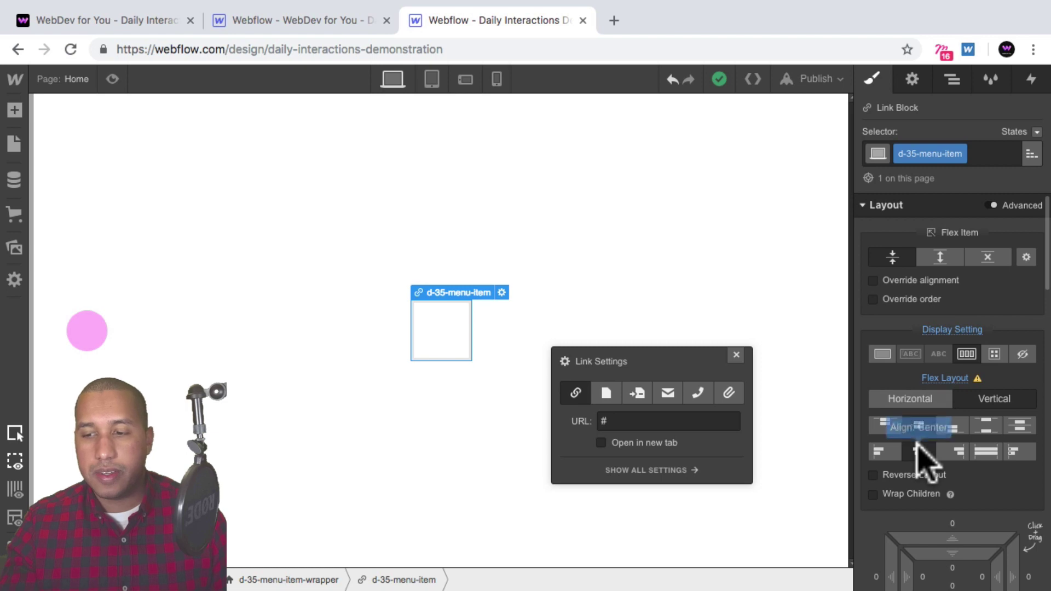
Set the menu item's justify to Center and add a text block inside it.
click(920, 452)
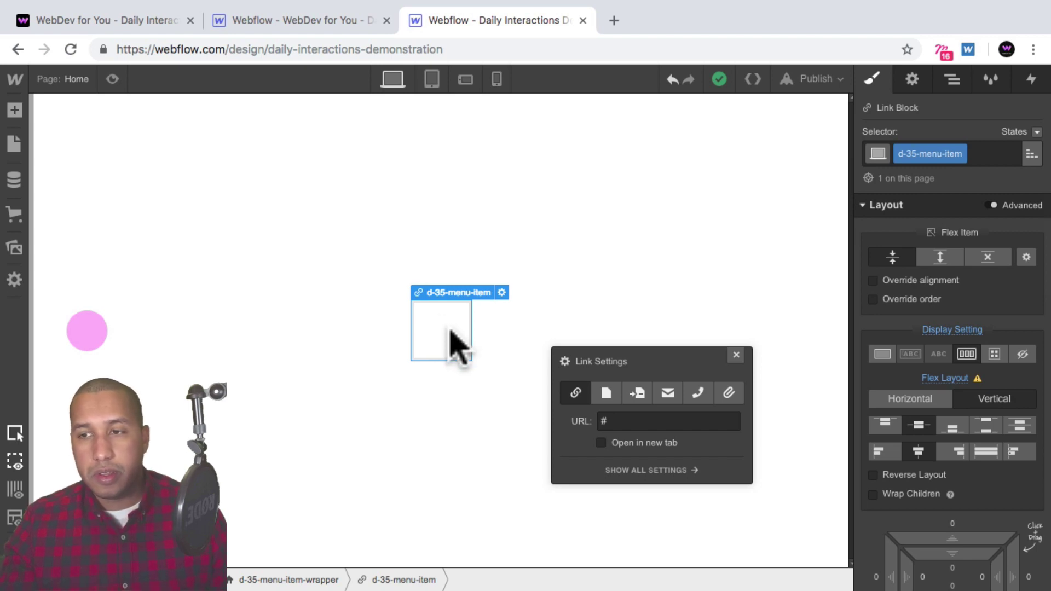
click(15, 111)
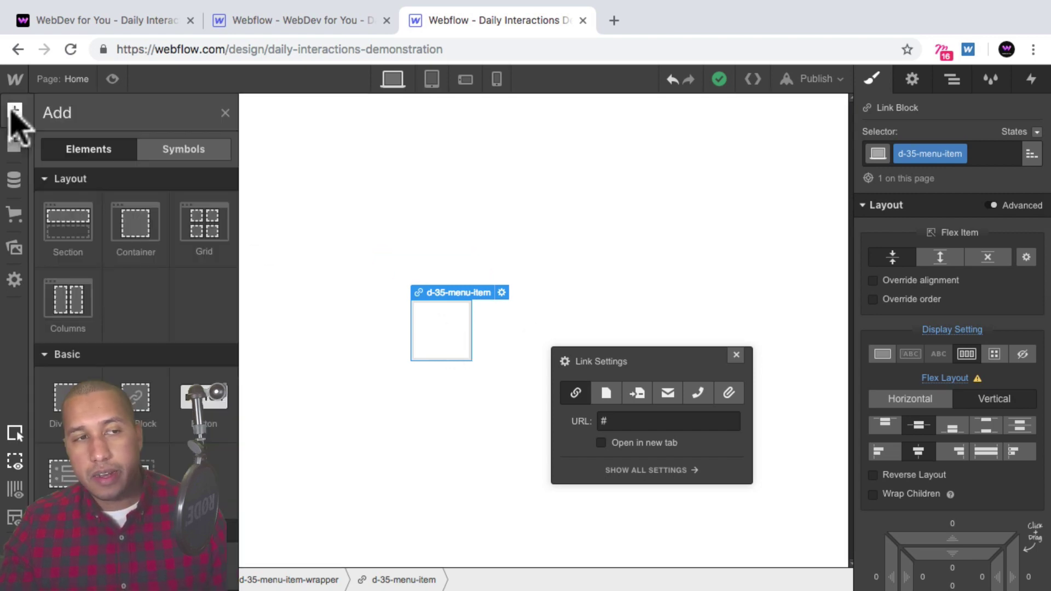
scroll(80, 273, down, 10)
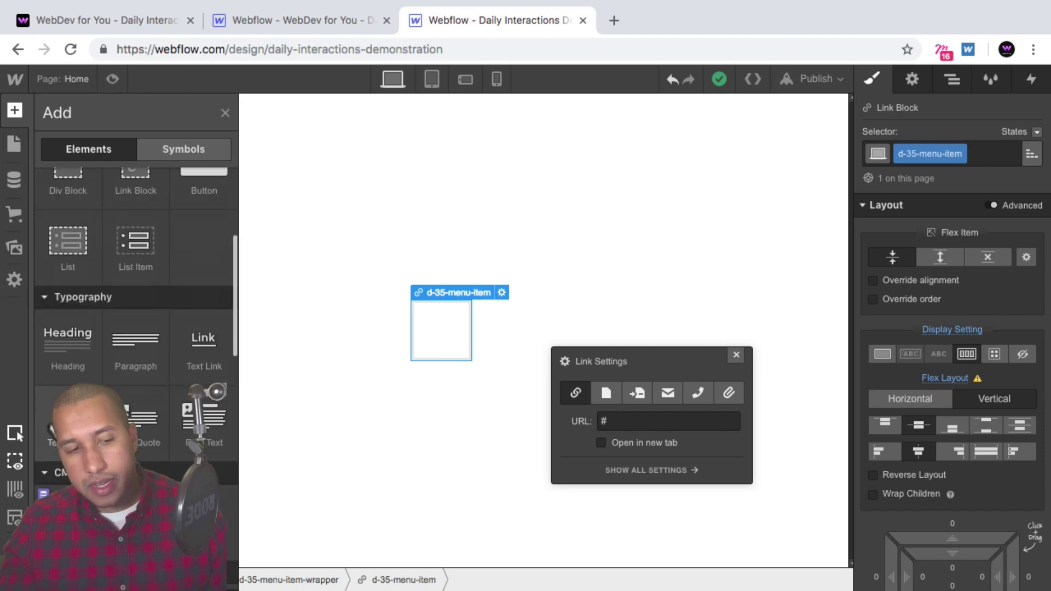
click(87, 331)
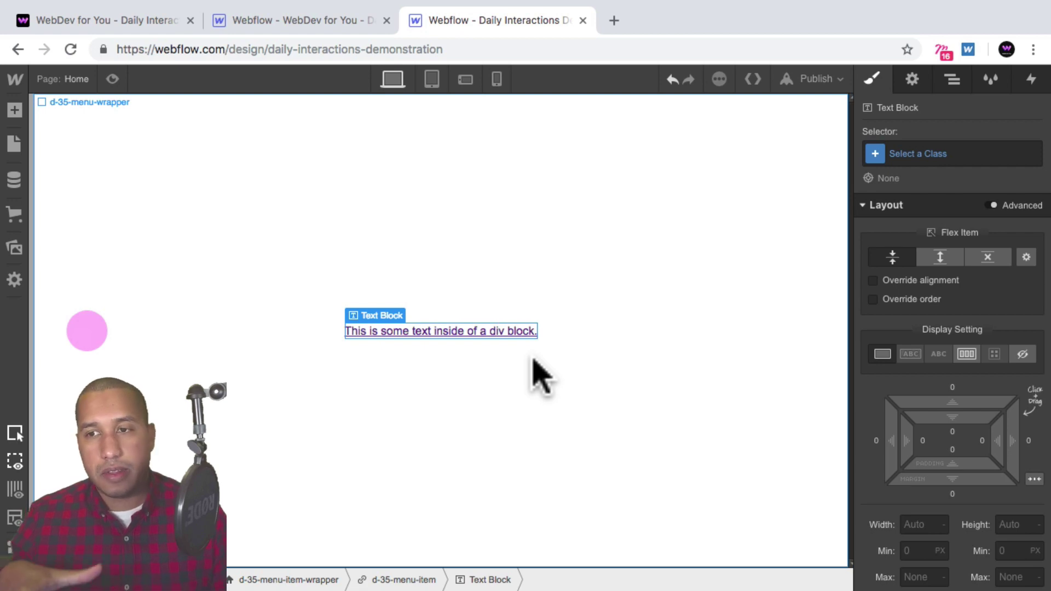
Examine how the text block is nested inside d-35-menu-item and its wrapper in the element hierarchy.
click(953, 81)
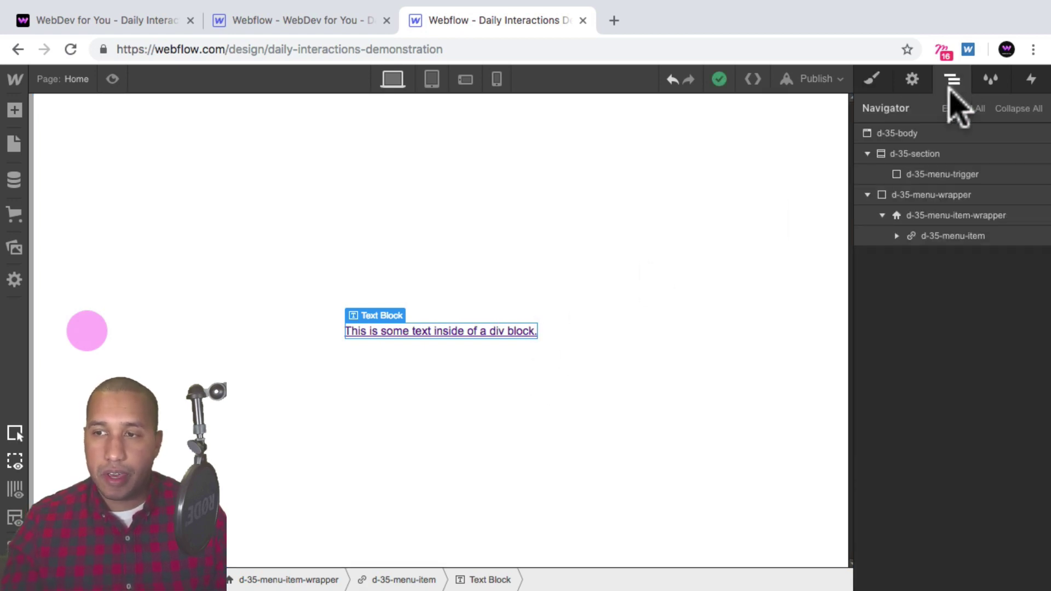
click(933, 241)
click(954, 253)
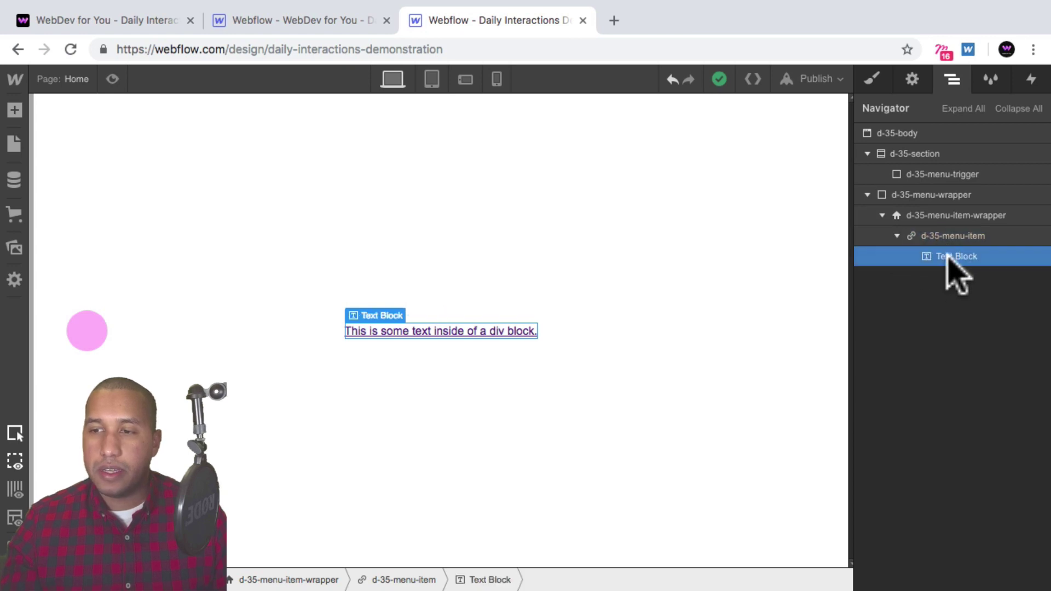
click(942, 216)
click(923, 236)
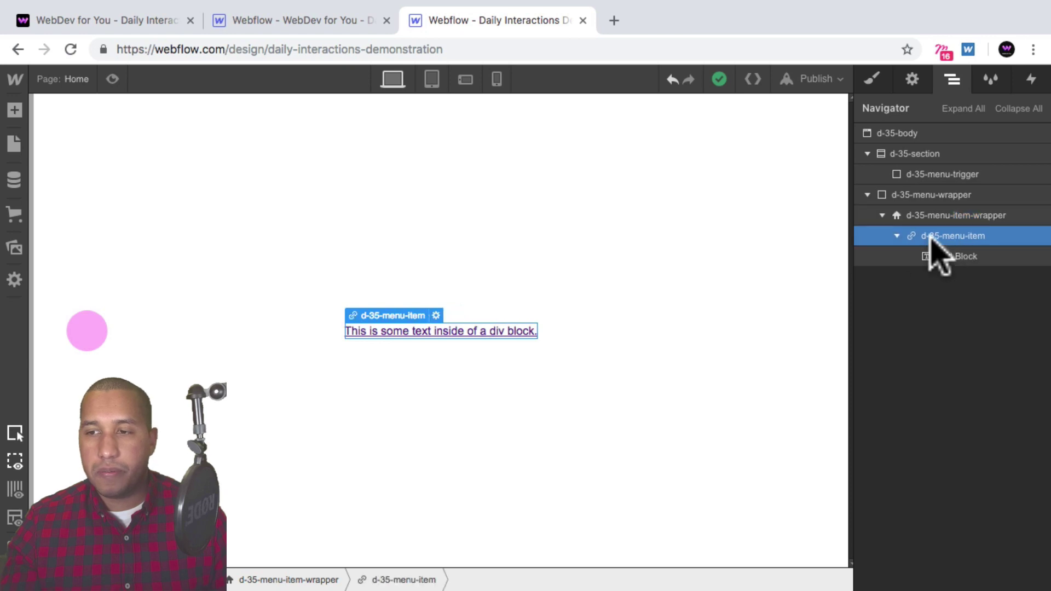
click(954, 257)
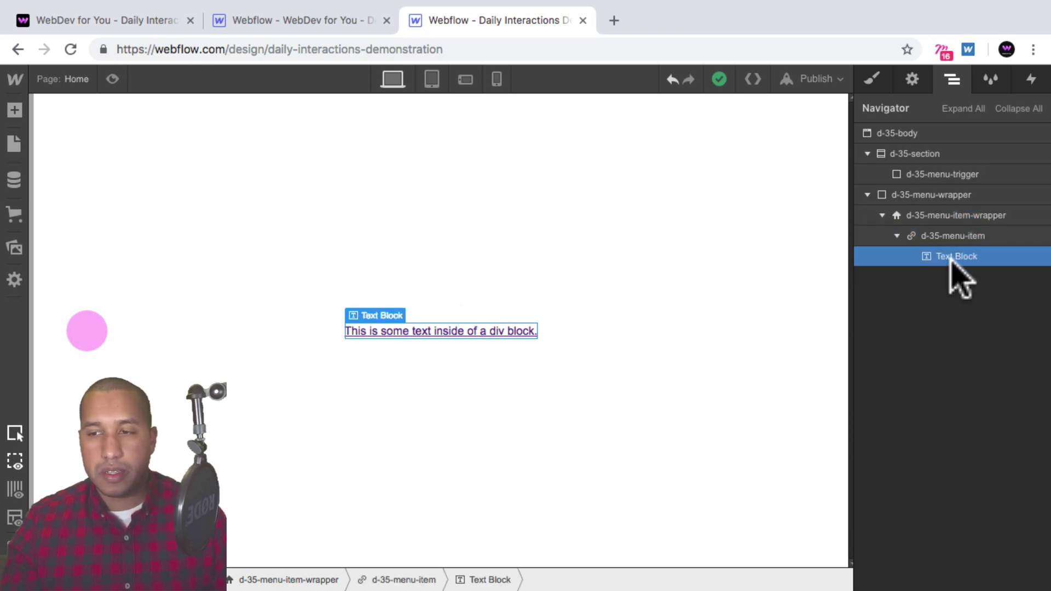
Remove the underline from the d-35-menu-item link block's text.
click(952, 239)
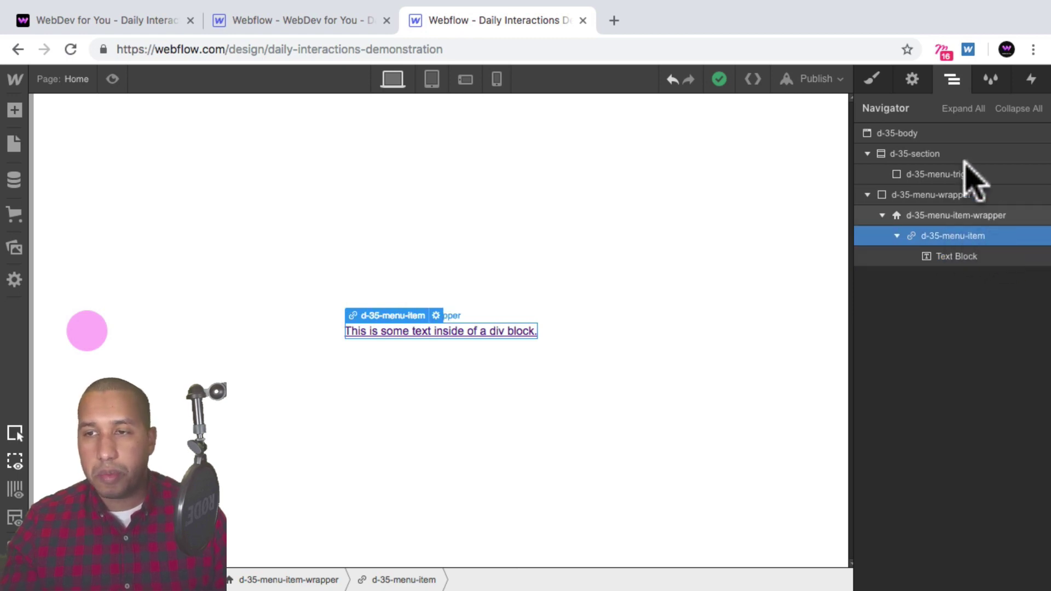
click(874, 79)
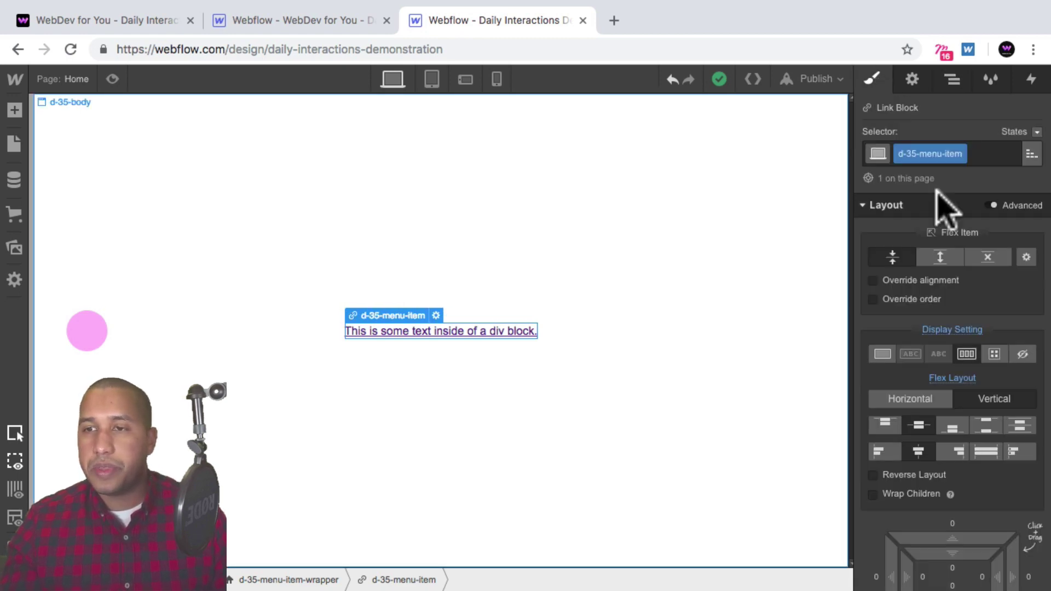
scroll(1022, 445, down, 10)
scroll(1022, 444, down, 5)
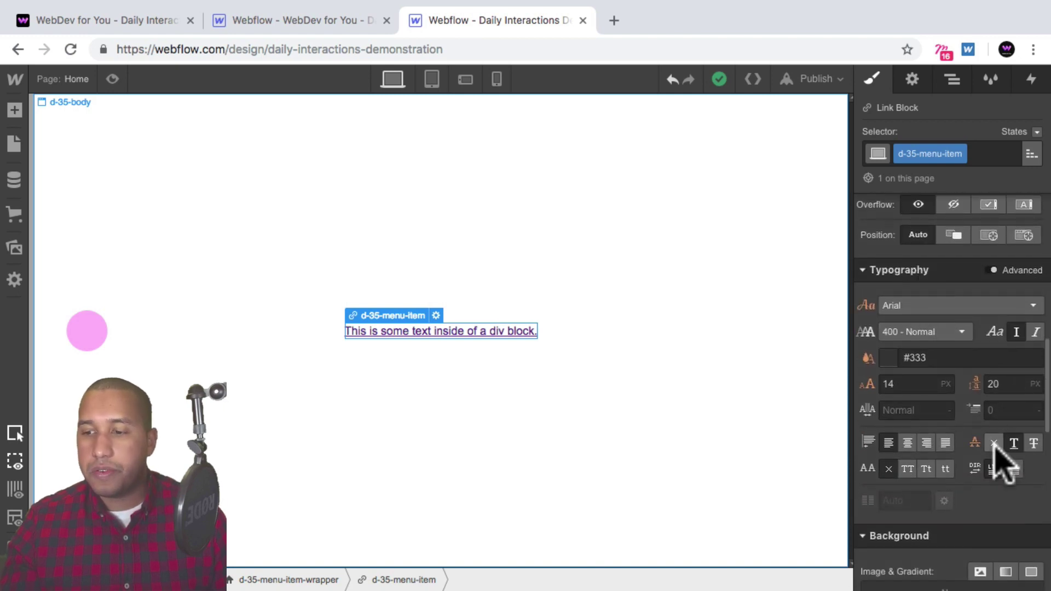
click(994, 443)
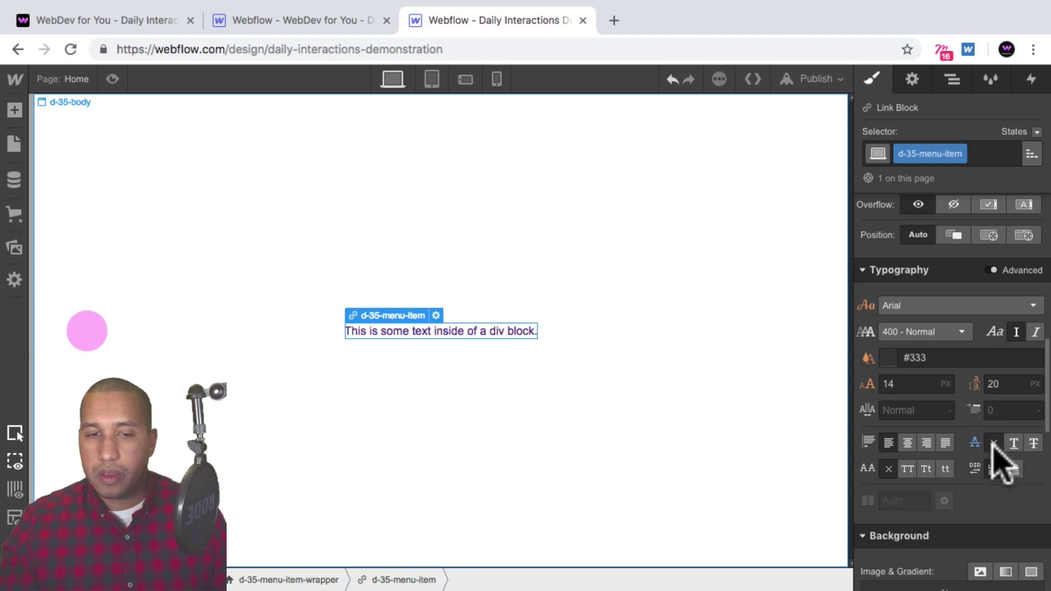
Give the text block inside d-35-menu-item the new class d-35-menu-item-text-small.
click(955, 81)
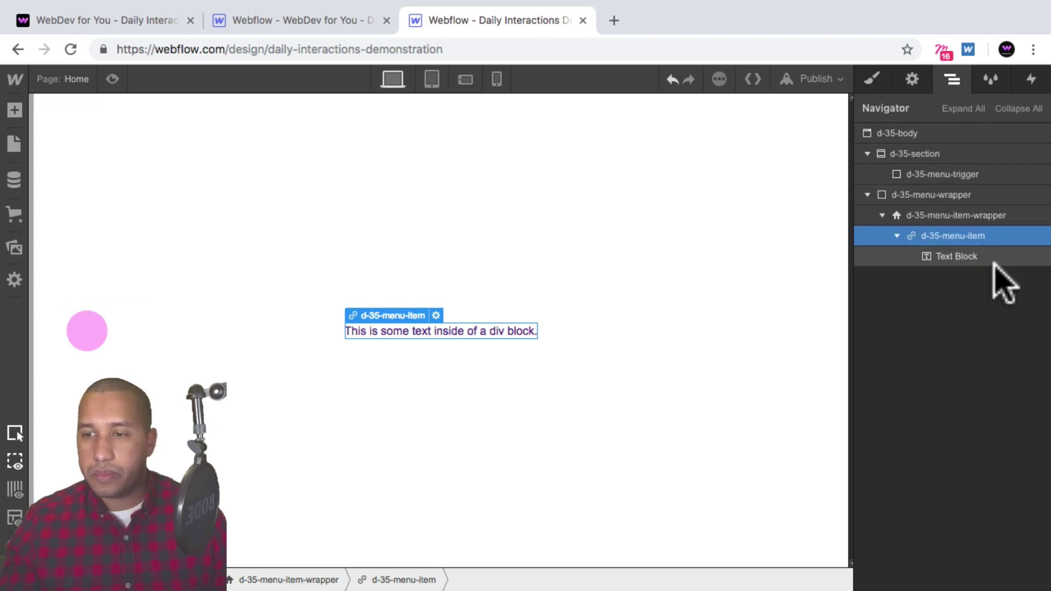
click(962, 255)
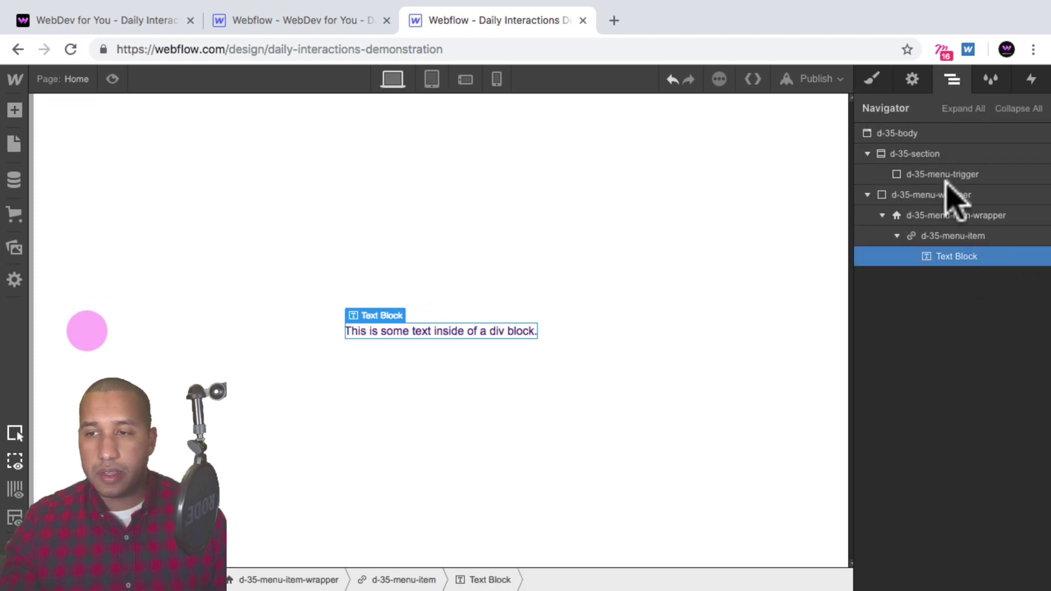
click(873, 80)
click(915, 153)
text(d)
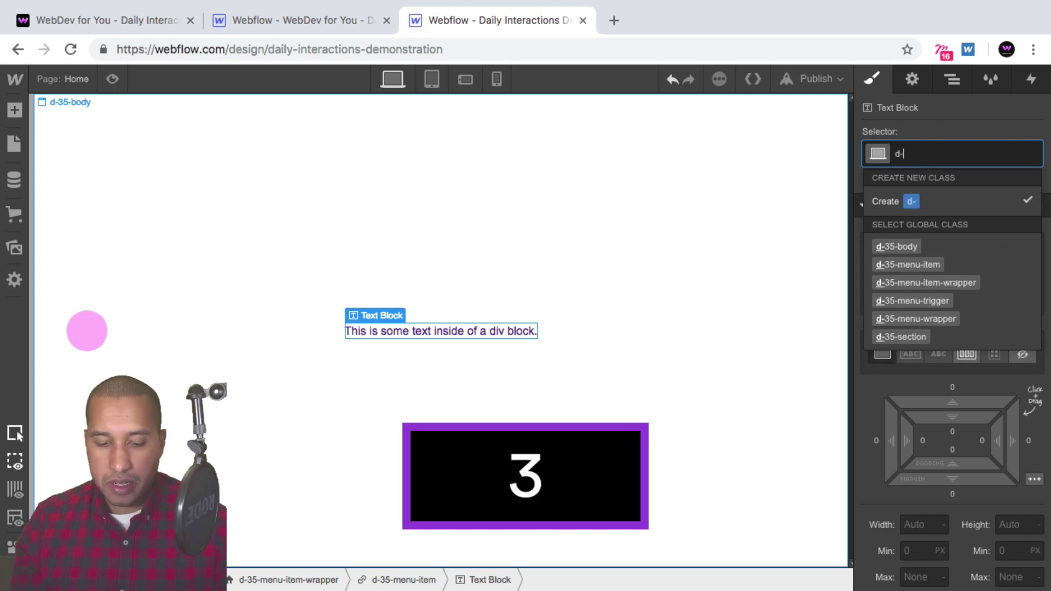
text(-35-menu-item-text-small)
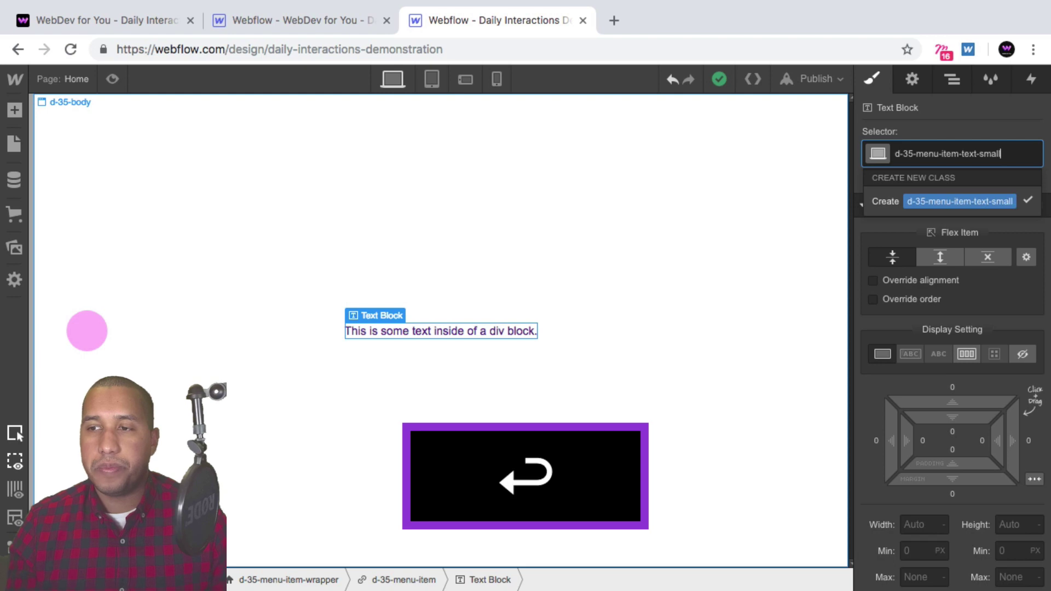
key(Return)
scroll(994, 405, down, 10)
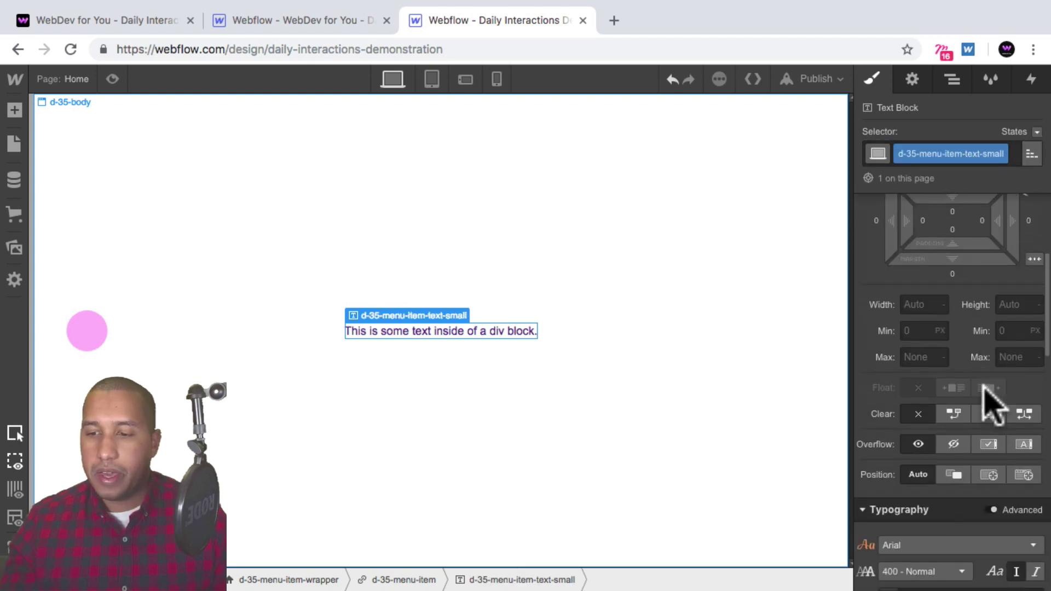
scroll(991, 402, down, 3)
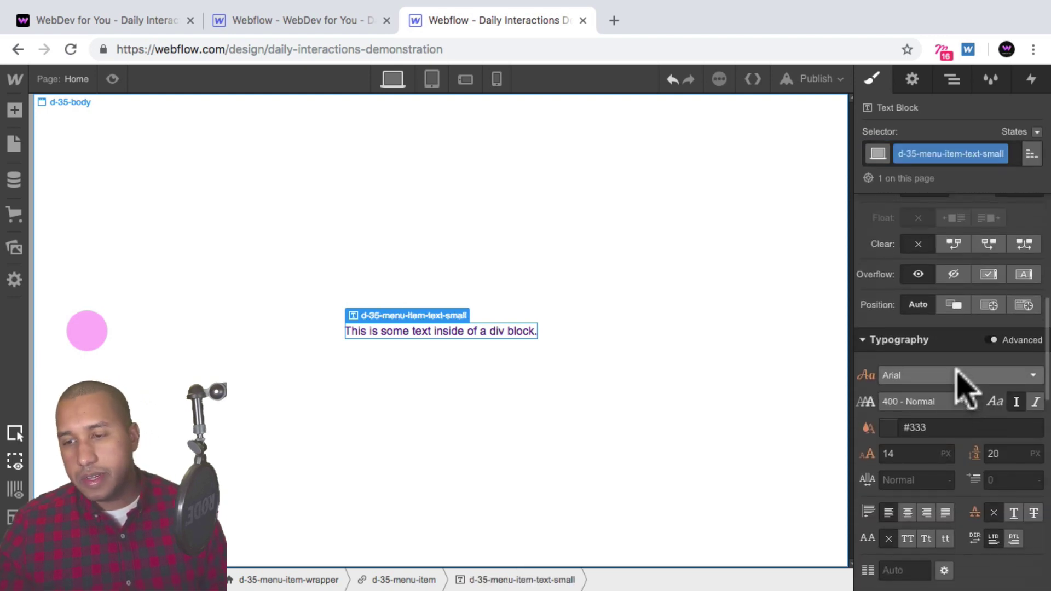
click(962, 383)
scroll(967, 446, down, 3)
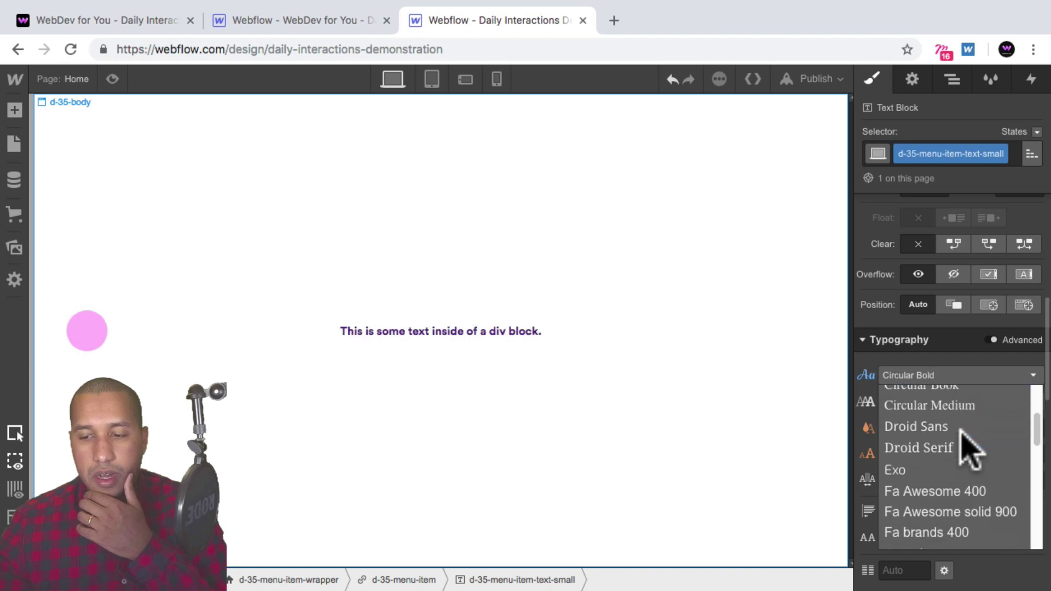
click(957, 336)
click(933, 343)
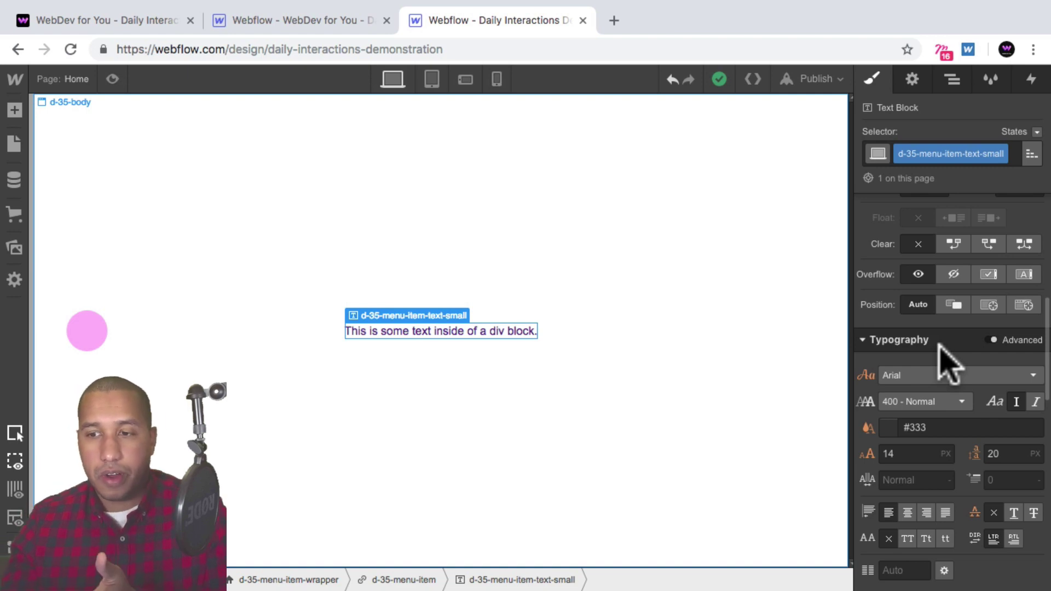
Open the font settings of the Daily Interactions Demonstration project.
click(14, 80)
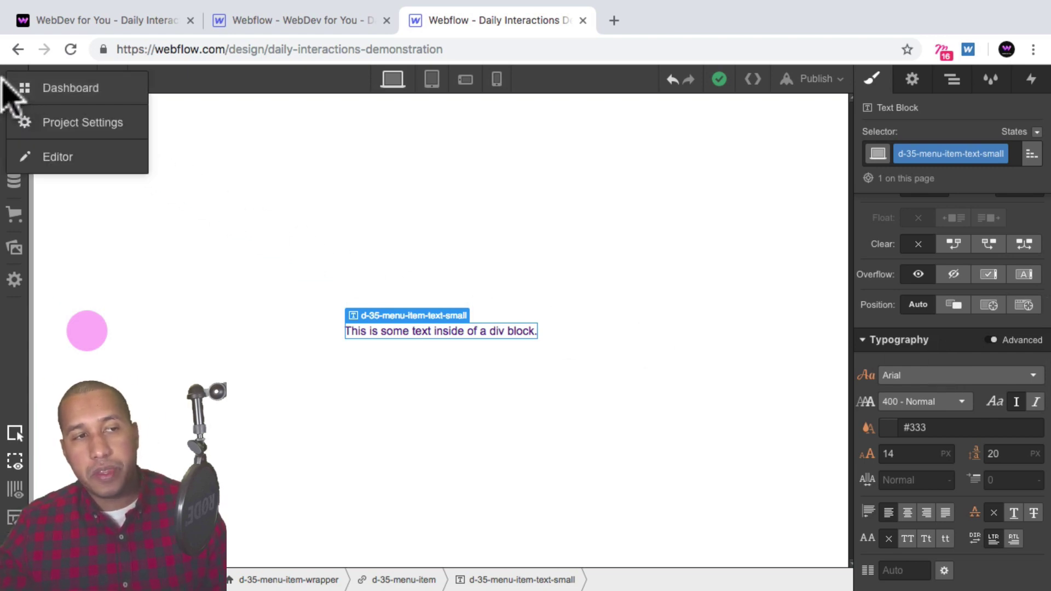
click(65, 123)
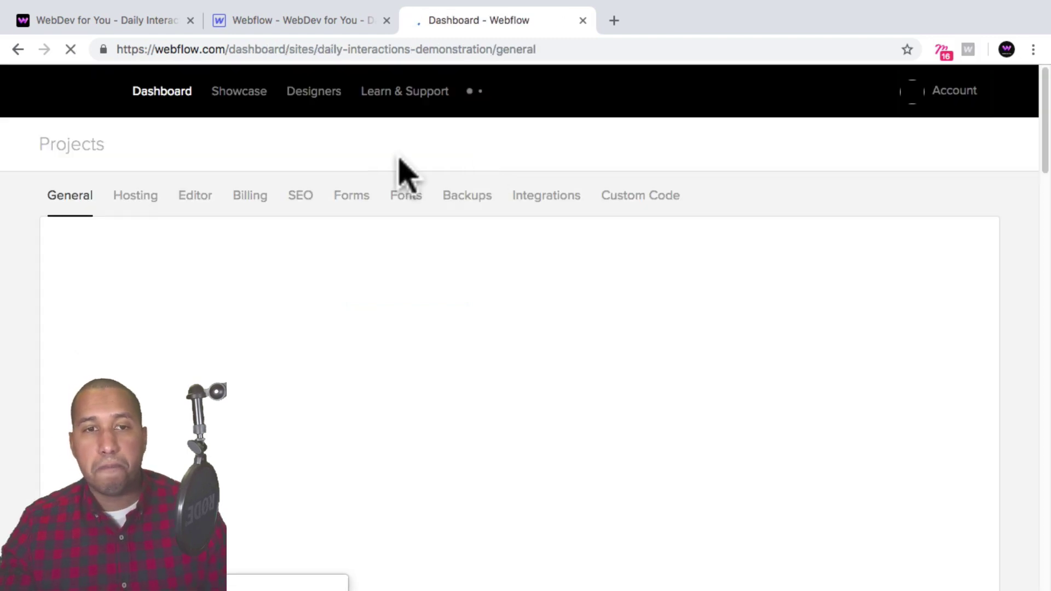
click(406, 199)
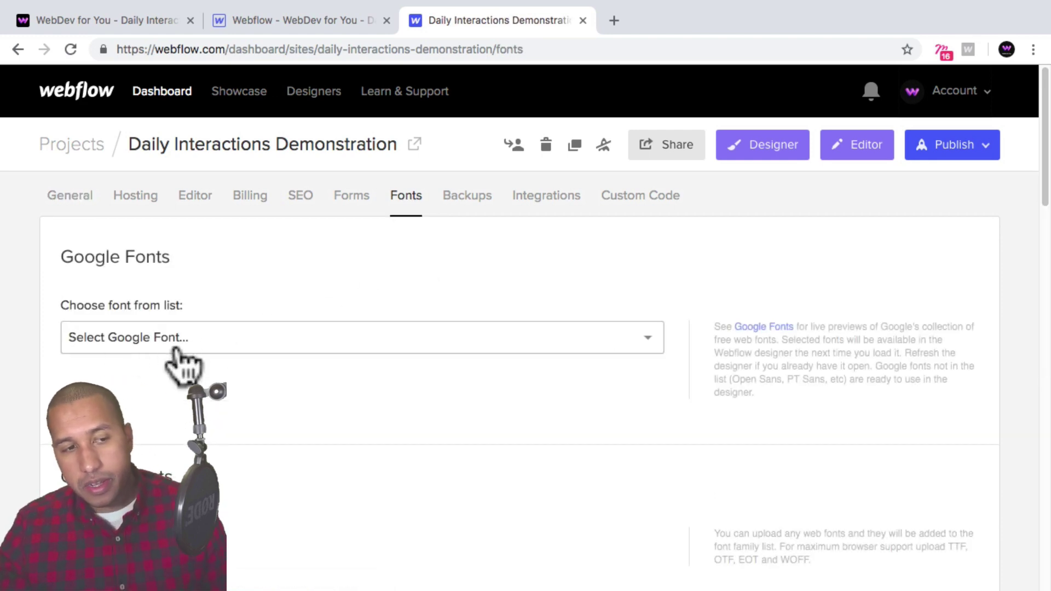
Add the Google font Lora to the project with the Regular and 700 variants.
click(232, 339)
scroll(251, 449, down, 15)
scroll(250, 443, down, 20)
scroll(249, 439, down, 20)
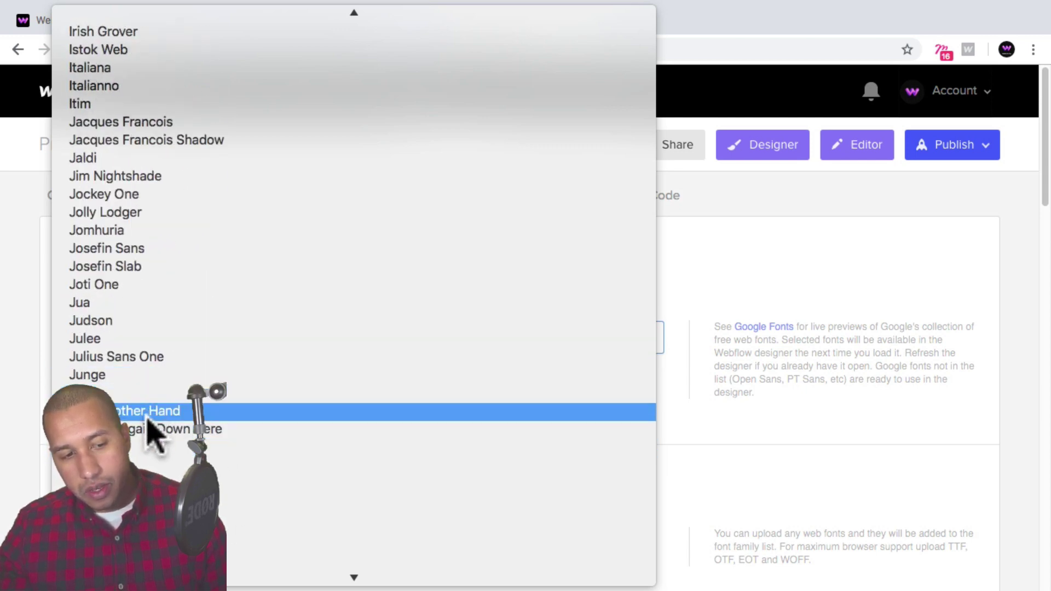
scroll(149, 417, down, 20)
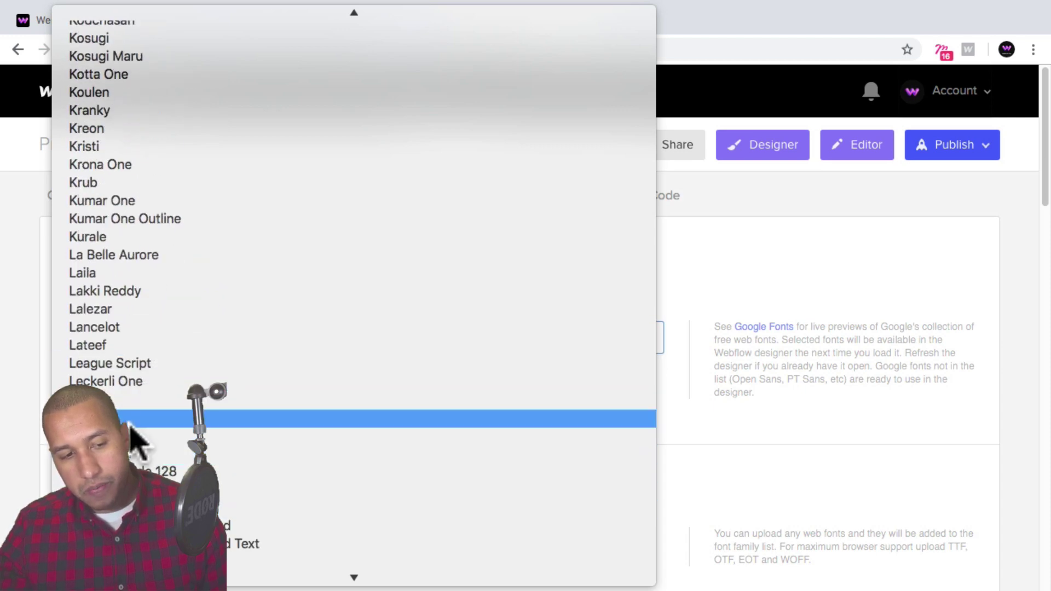
scroll(137, 441, down, 12)
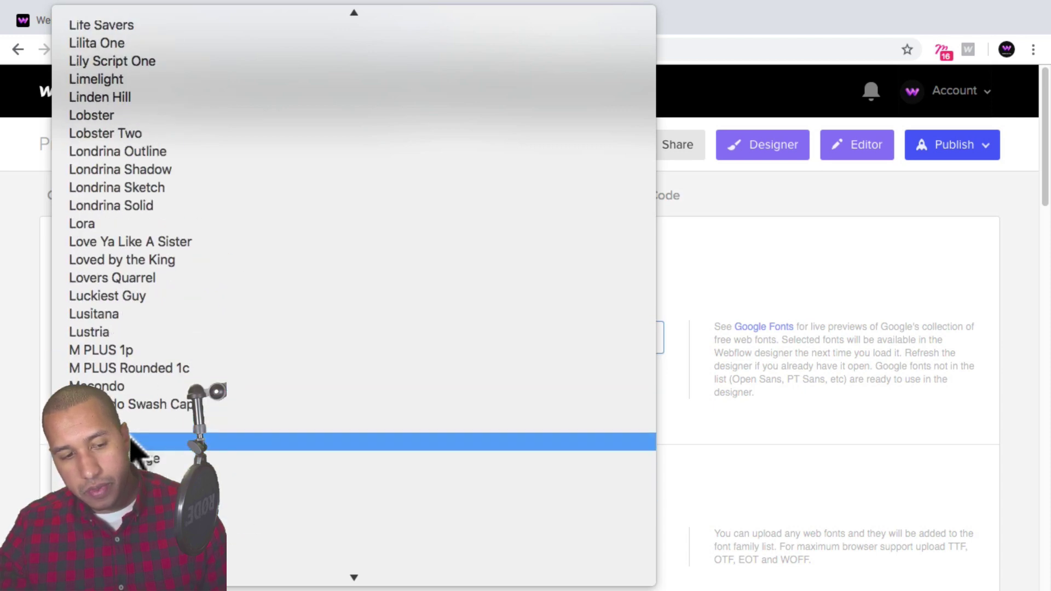
click(133, 224)
scroll(129, 376, down, 1)
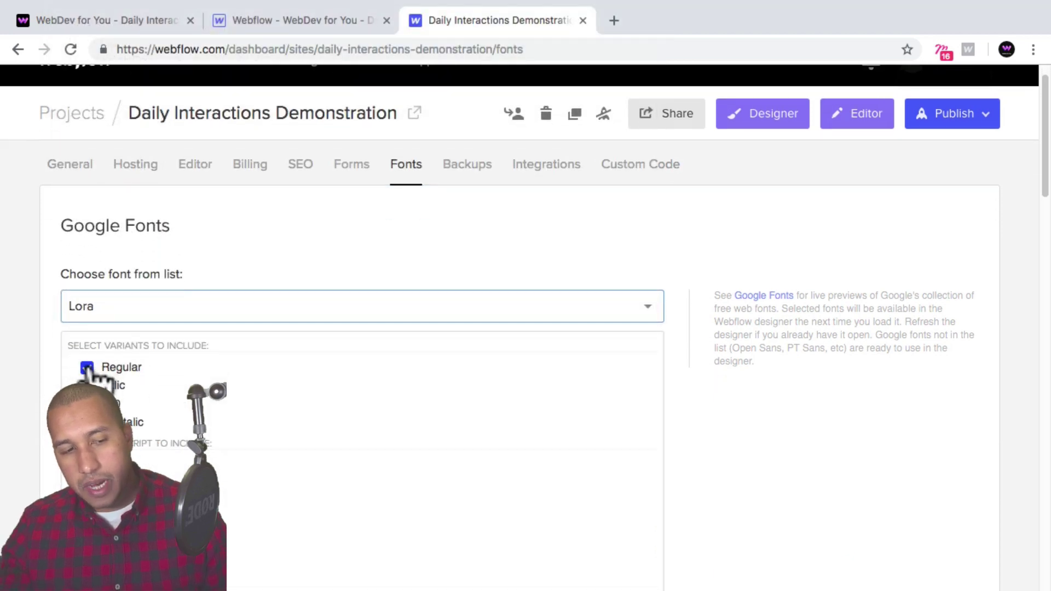
click(87, 404)
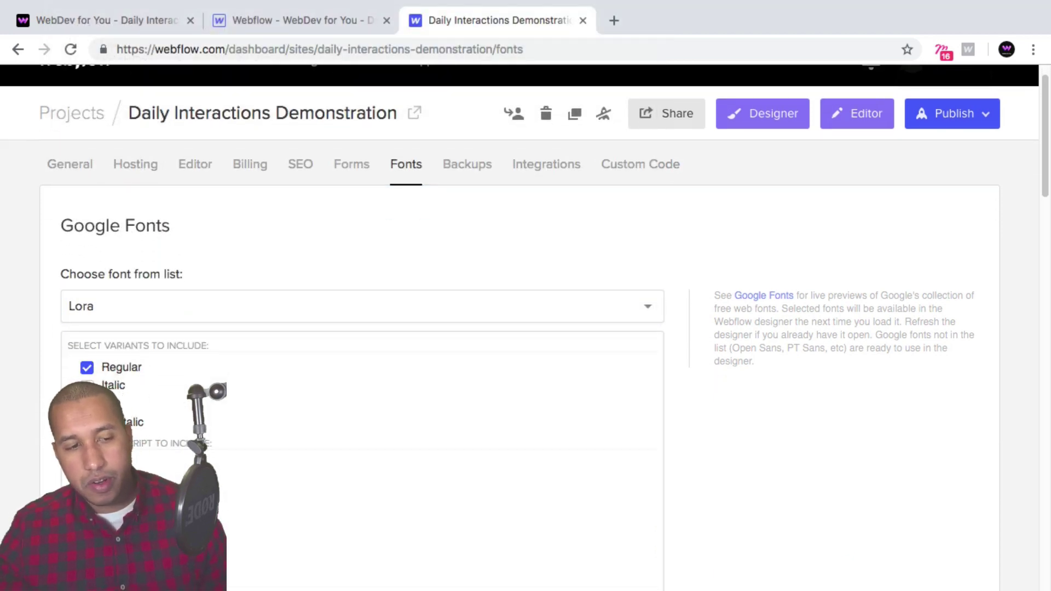
scroll(137, 402, down, 3)
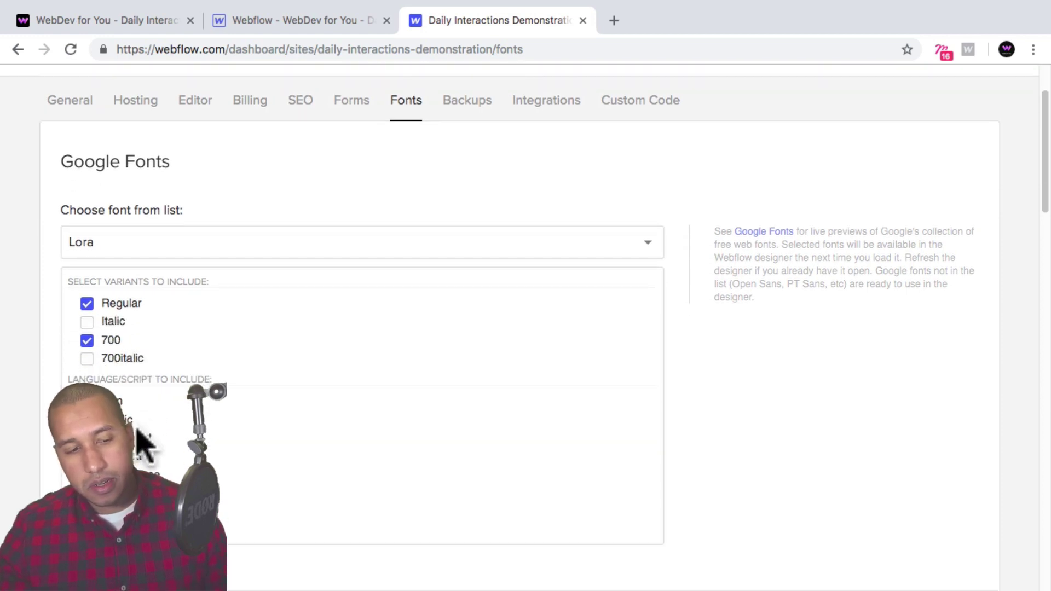
click(99, 483)
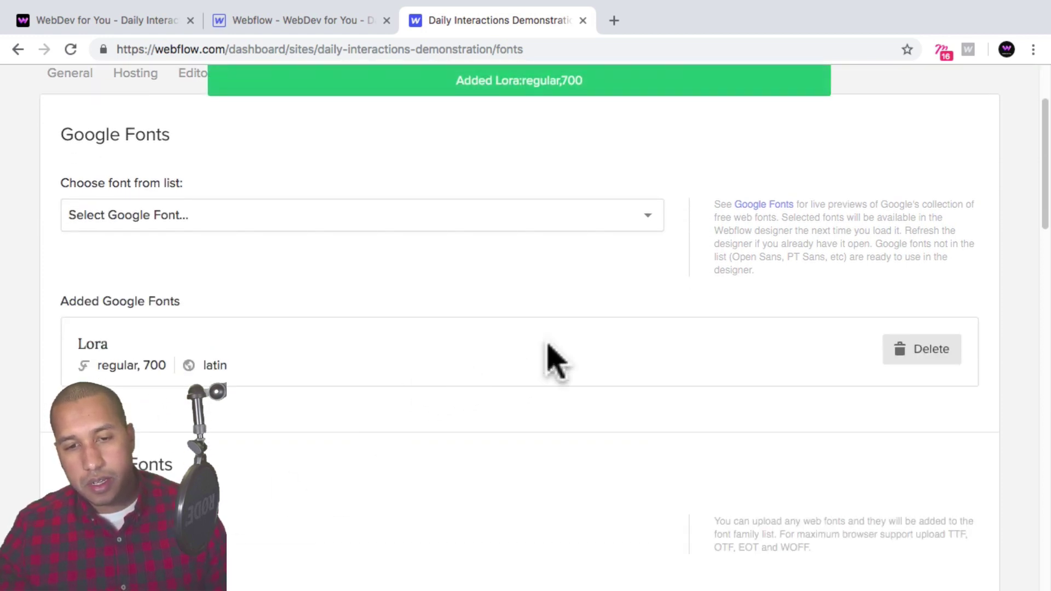
Return to the Designer and replace the menu item's placeholder text with "Chapter I".
scroll(587, 353, up, 3)
click(759, 154)
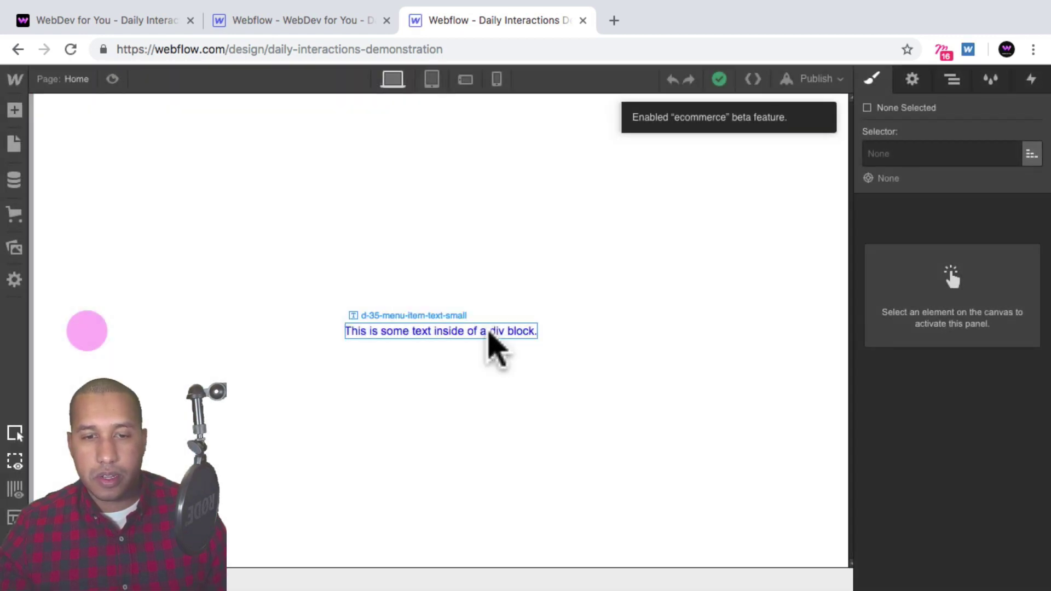
click(490, 332)
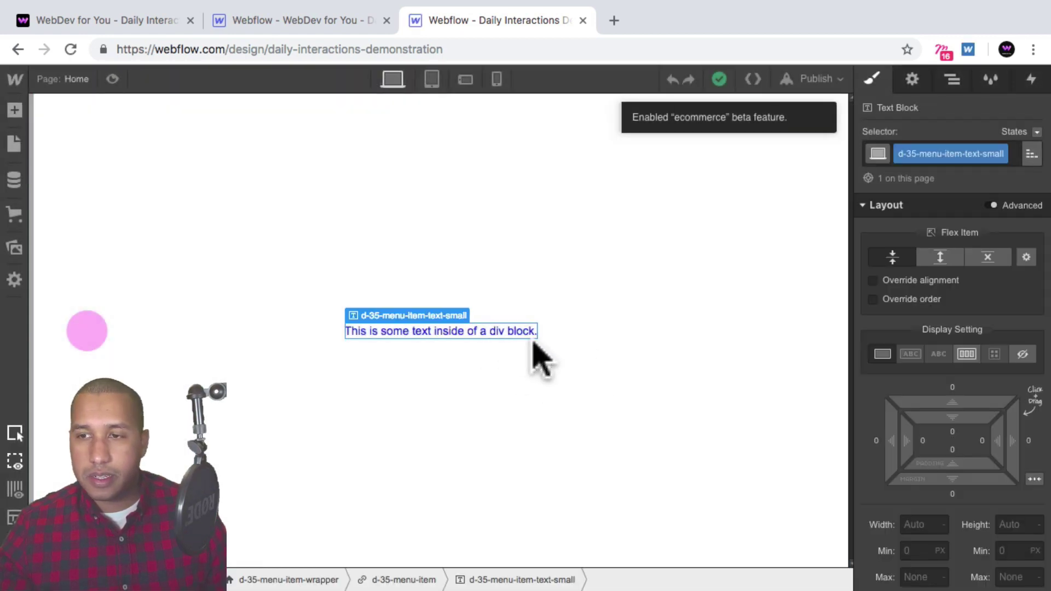
double_click(472, 331)
key(super+a)
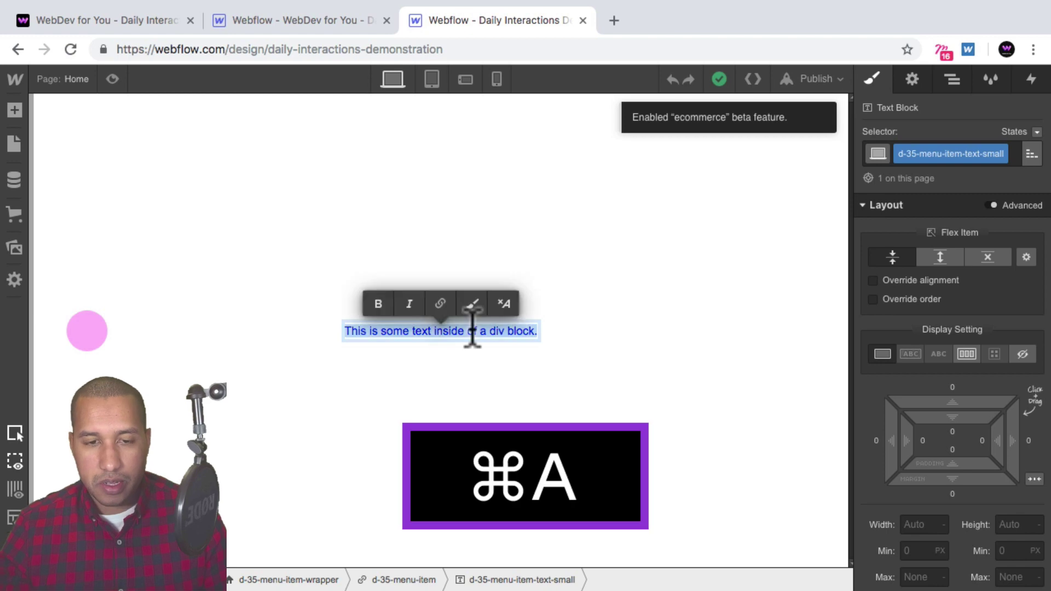
text(Chapter )
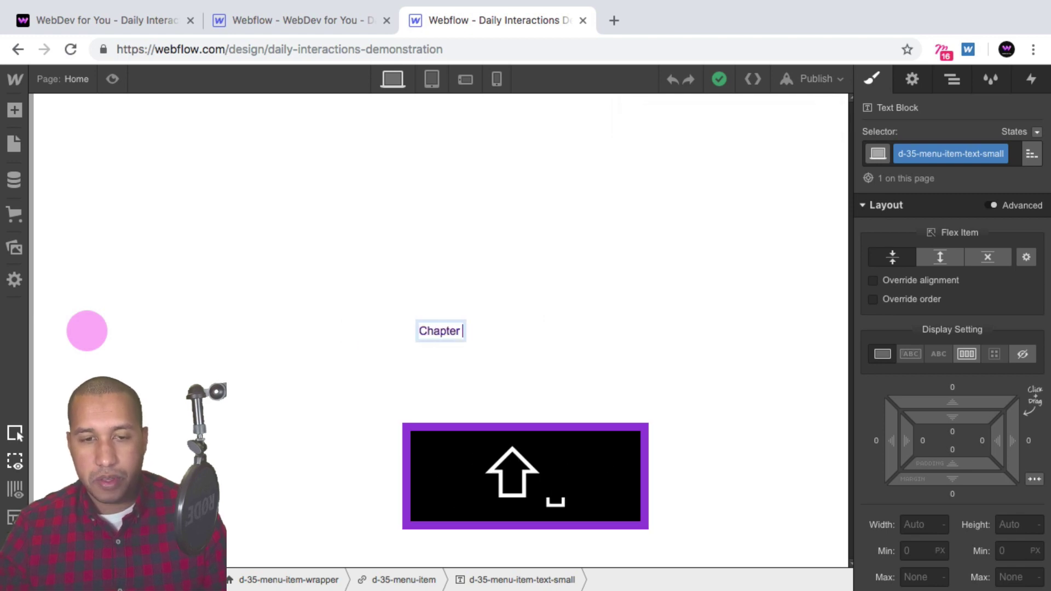
text(I)
click(512, 330)
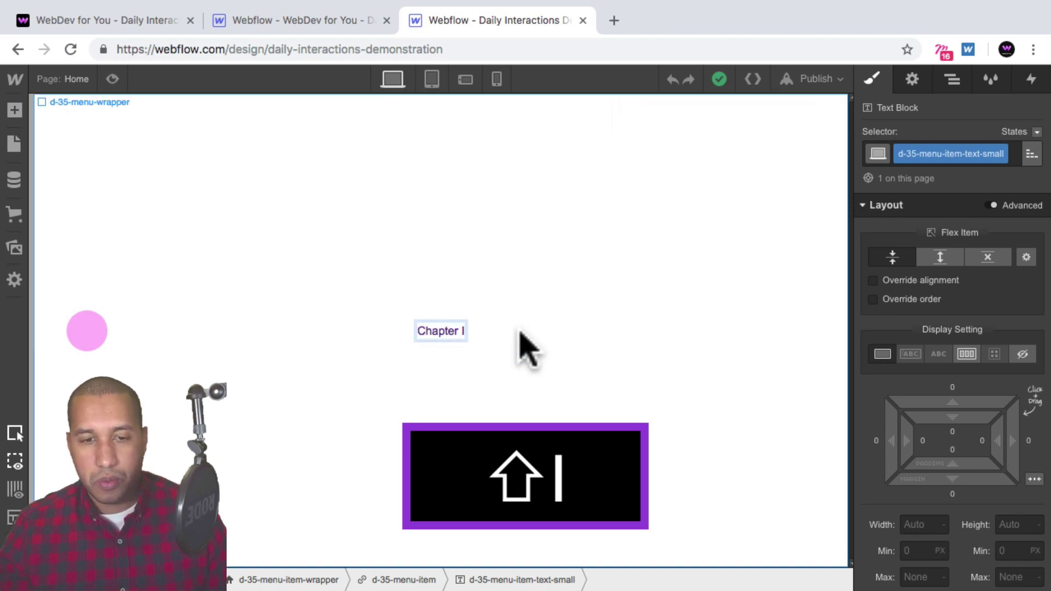
Set the font of the "Chapter I" text block to Lora.
click(455, 337)
scroll(980, 351, down, 5)
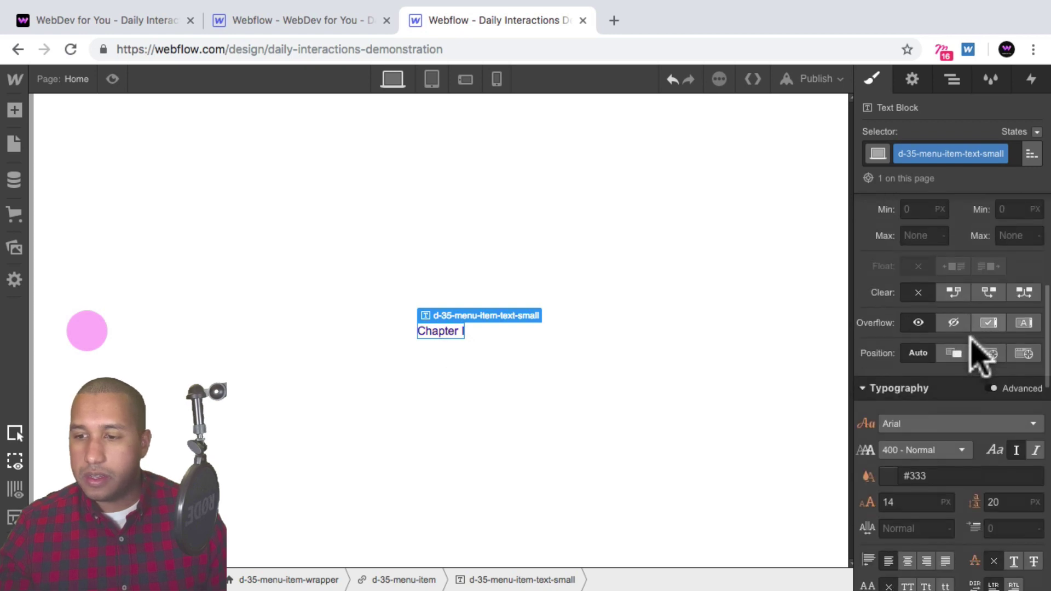
scroll(949, 337, down, 1)
scroll(958, 435, down, 6)
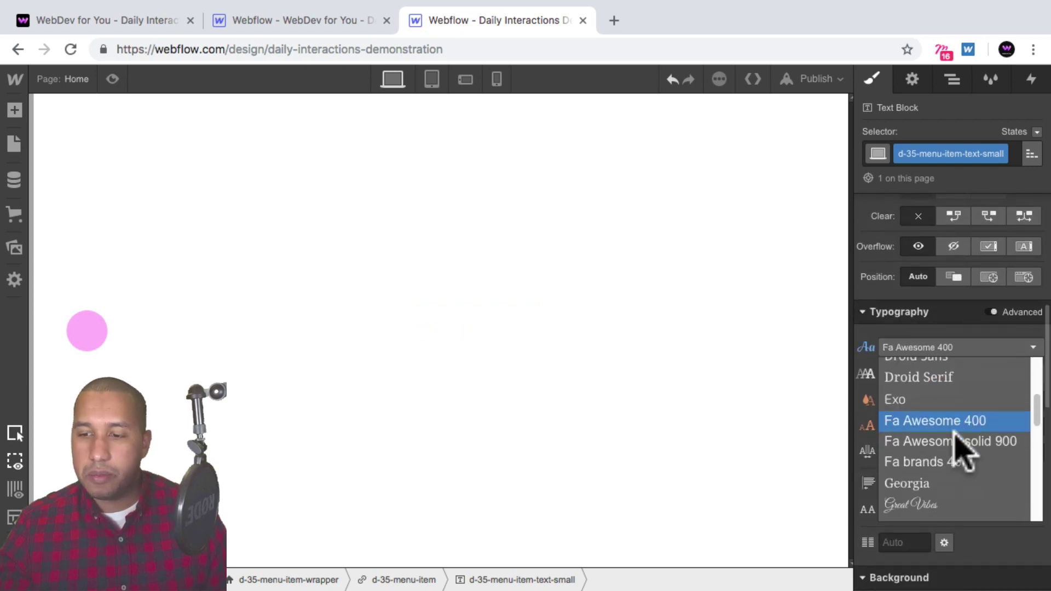
click(911, 488)
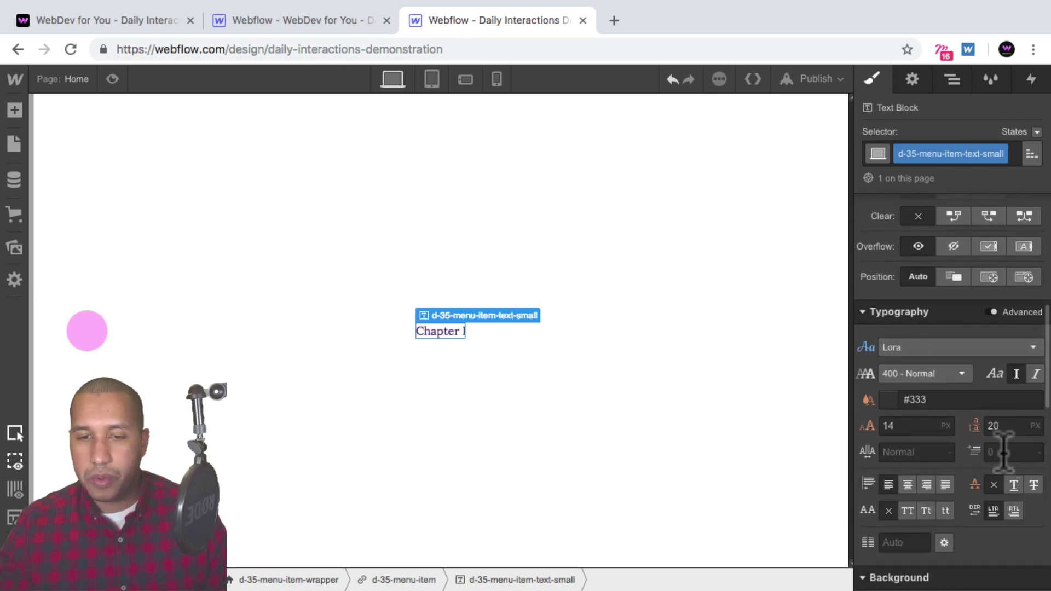
Set the "Chapter I" text color to black at 80% opacity.
click(889, 401)
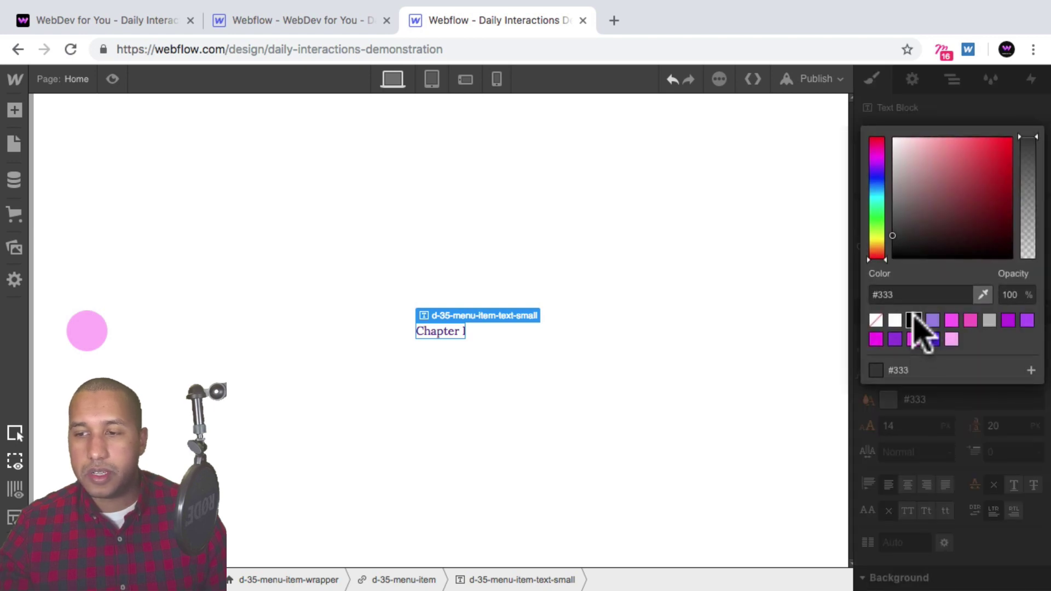
click(913, 320)
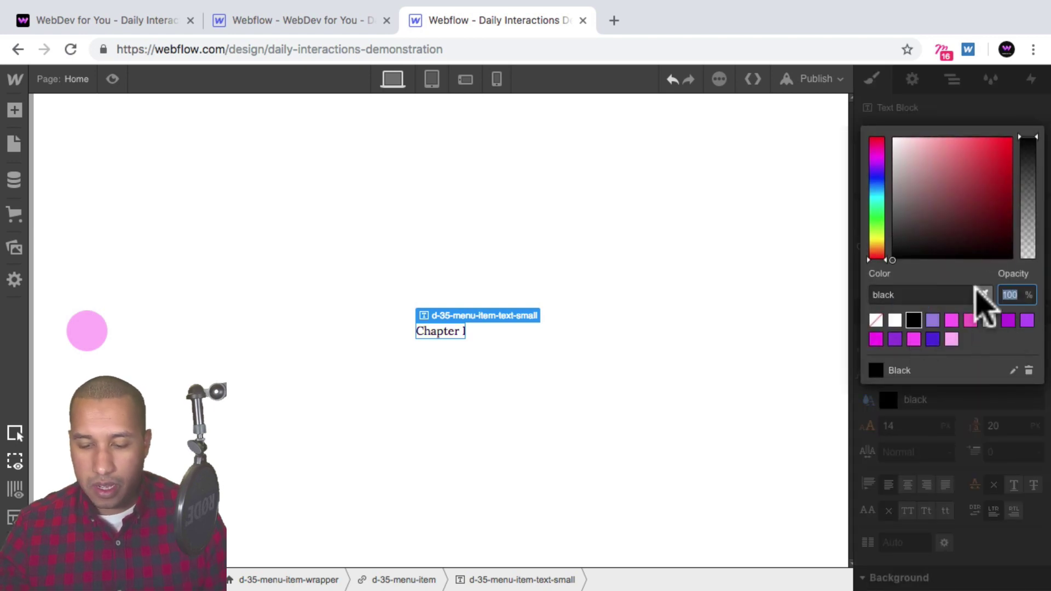
text(80)
key(Return)
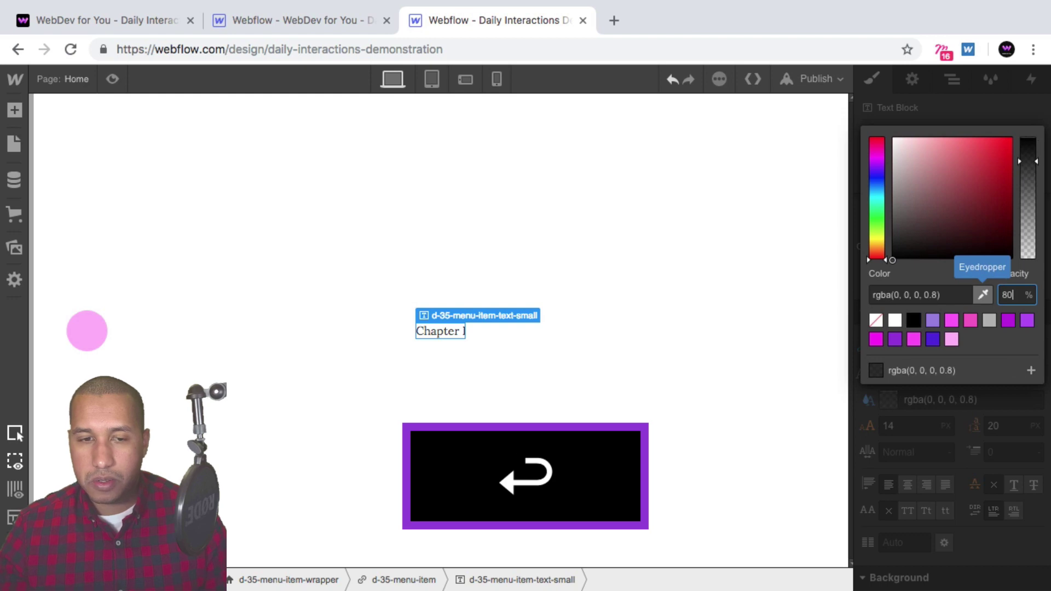
click(930, 422)
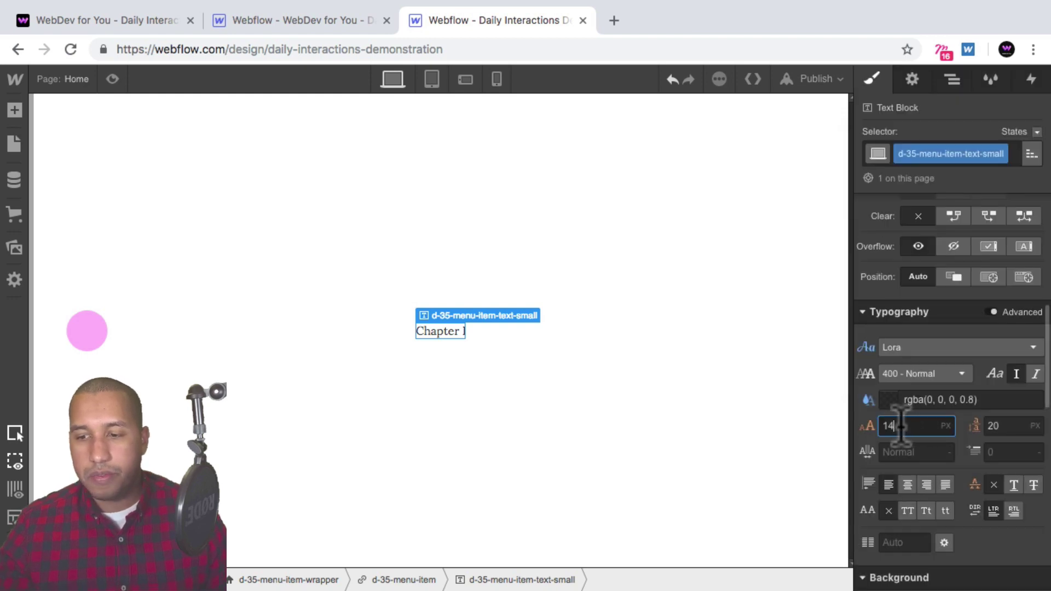
click(993, 426)
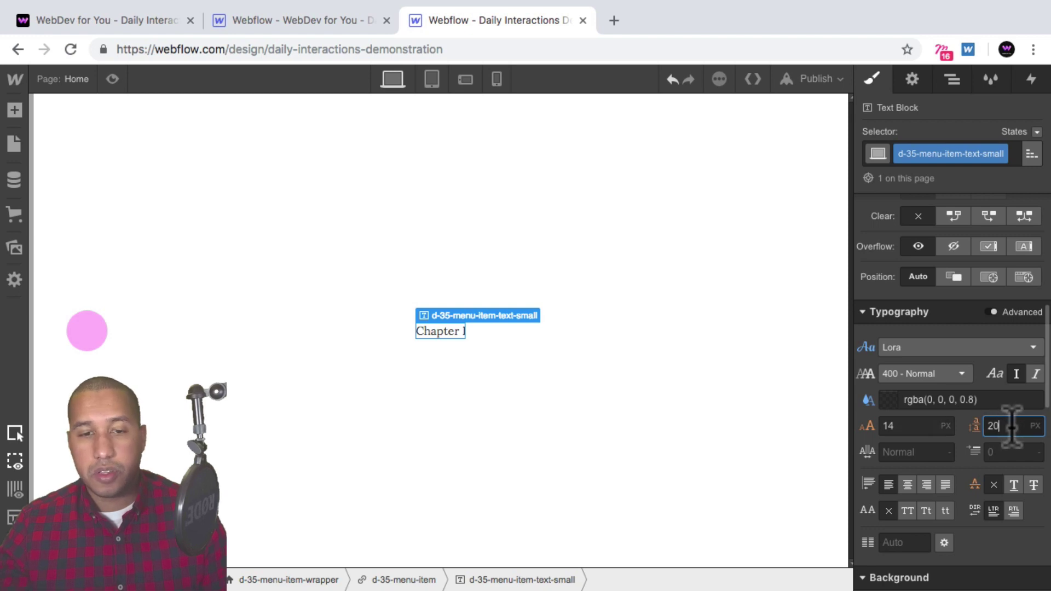
click(530, 355)
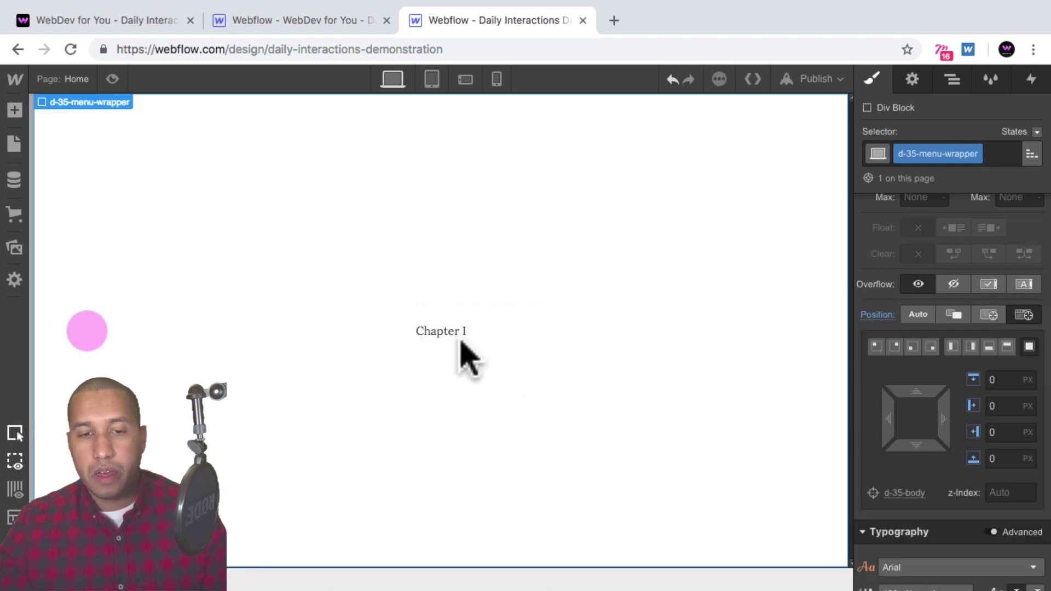
click(461, 341)
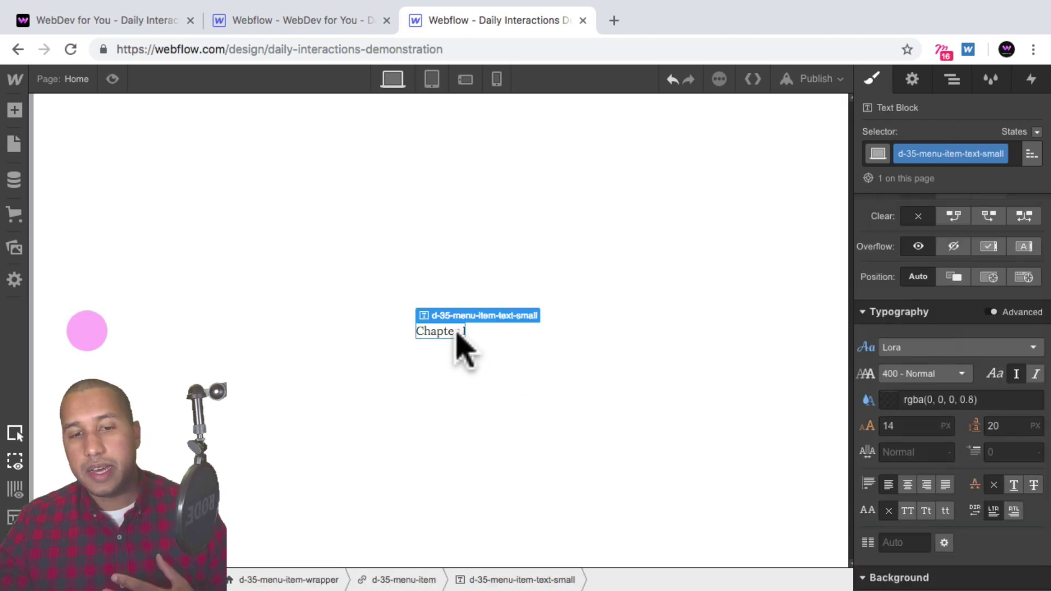
Add a second text block inside the d-35-menu-item link block, below "Chapter I".
click(955, 81)
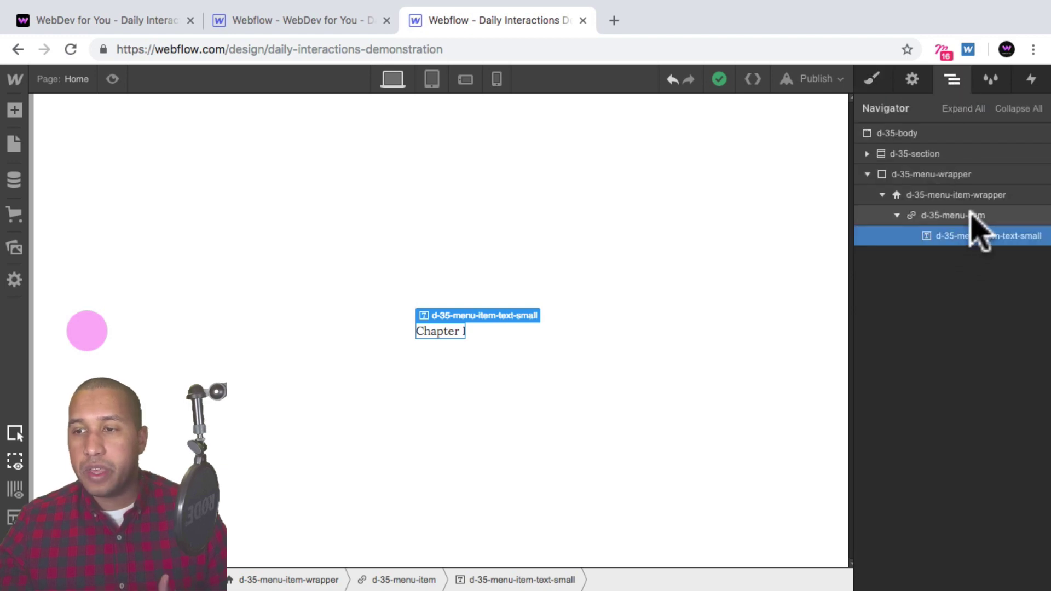
click(980, 217)
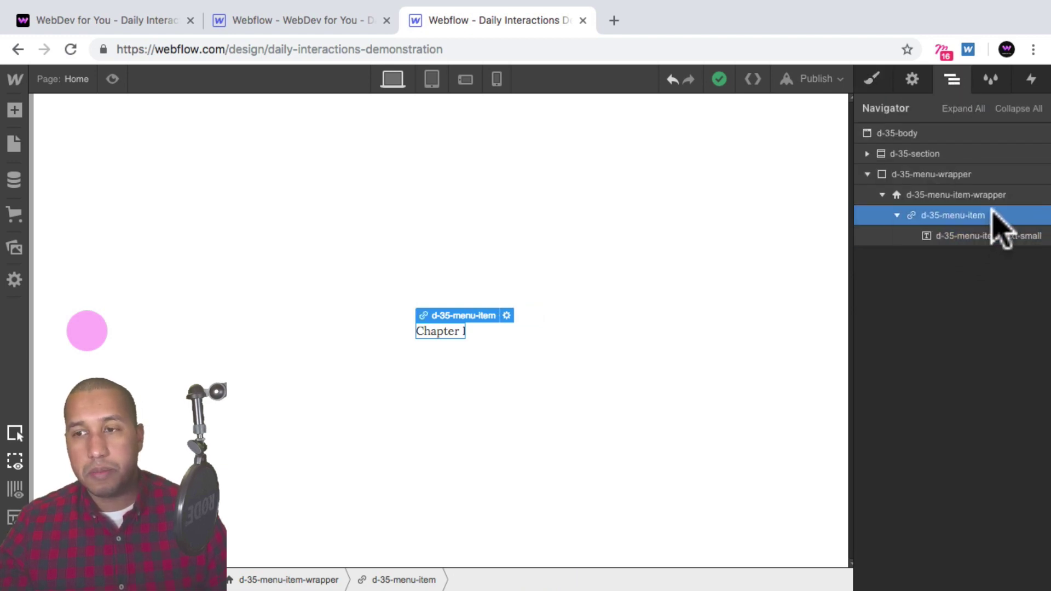
click(15, 110)
scroll(115, 318, down, 5)
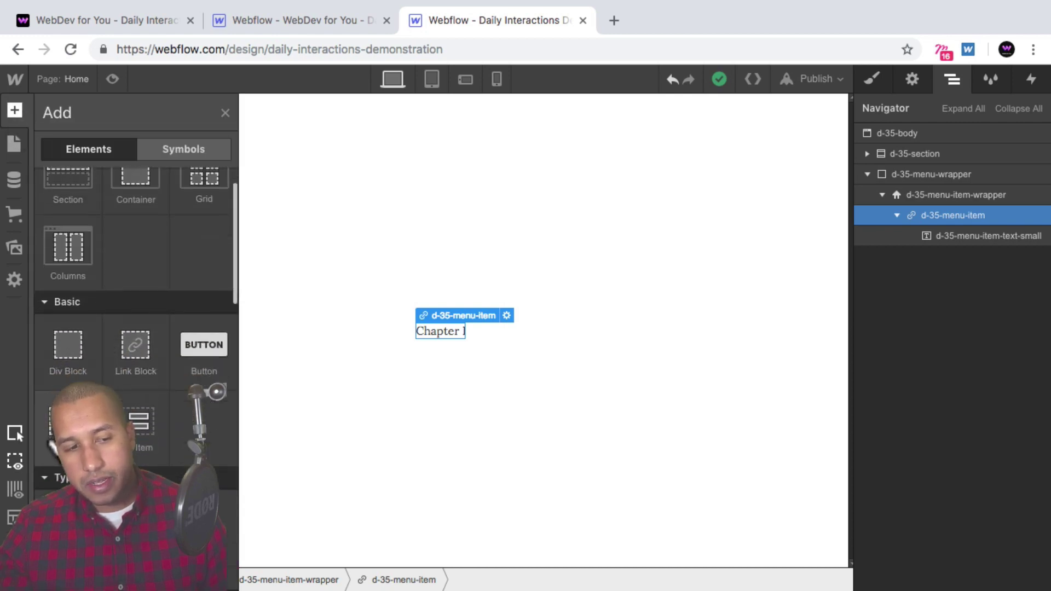
scroll(66, 383, down, 3)
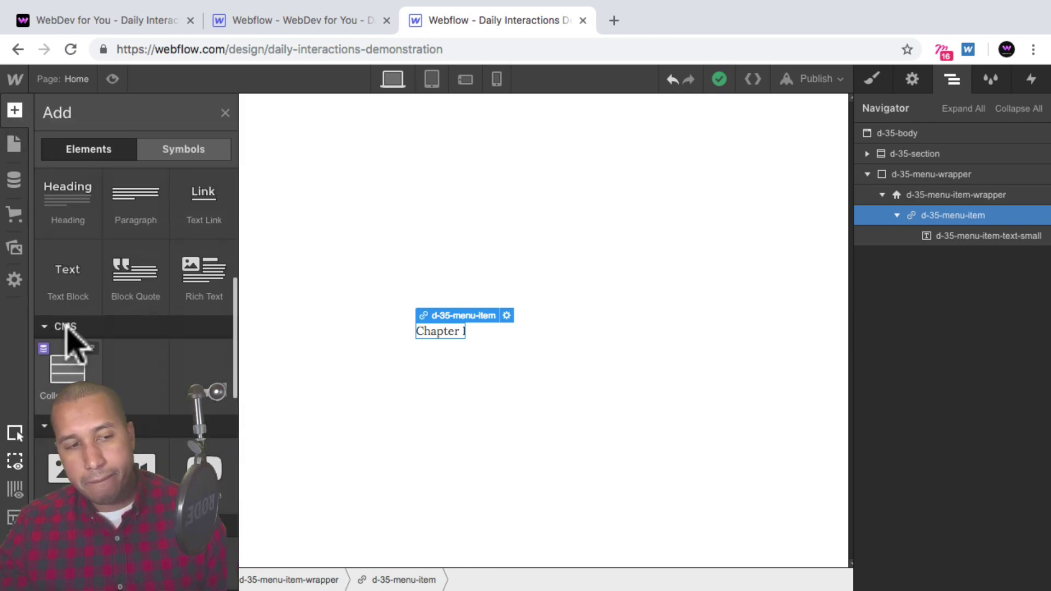
click(64, 282)
Give the new text block the class "d-35-menu-item-text-large".
click(872, 78)
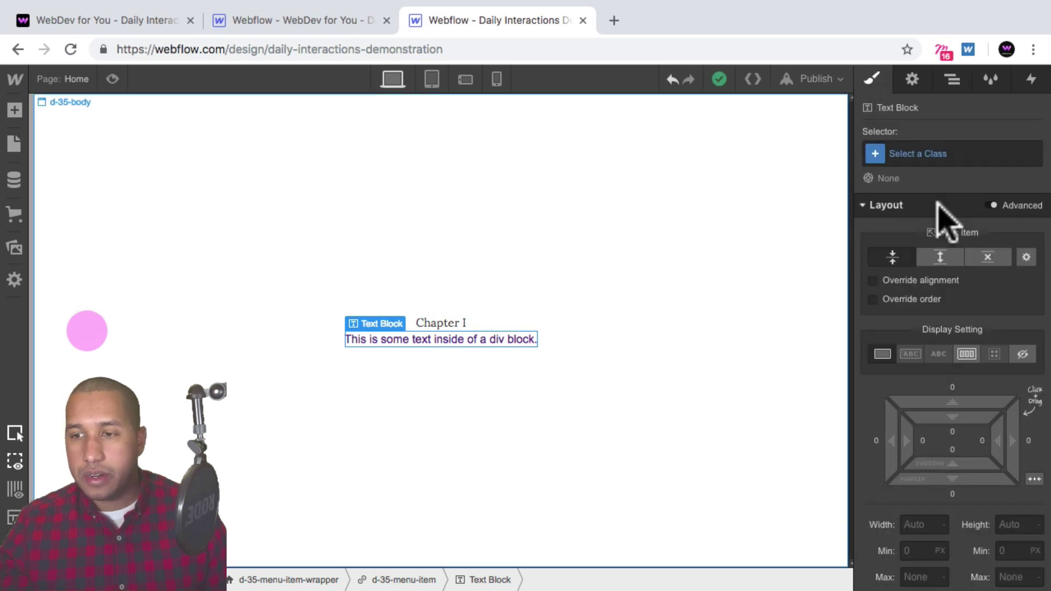
click(925, 152)
text(d-35-)
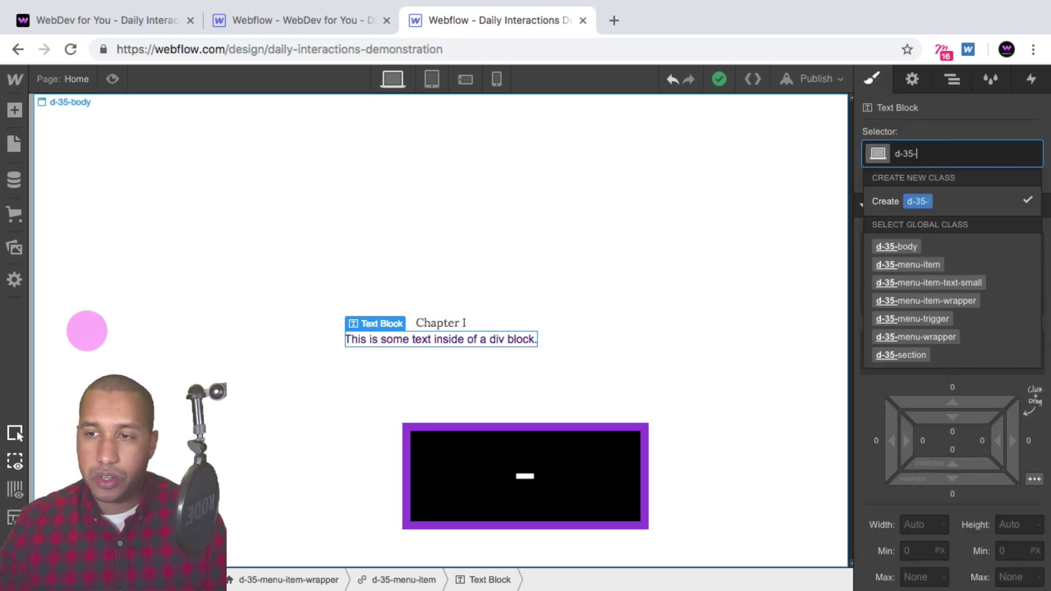
text(menu-item-text-lar)
key(Return)
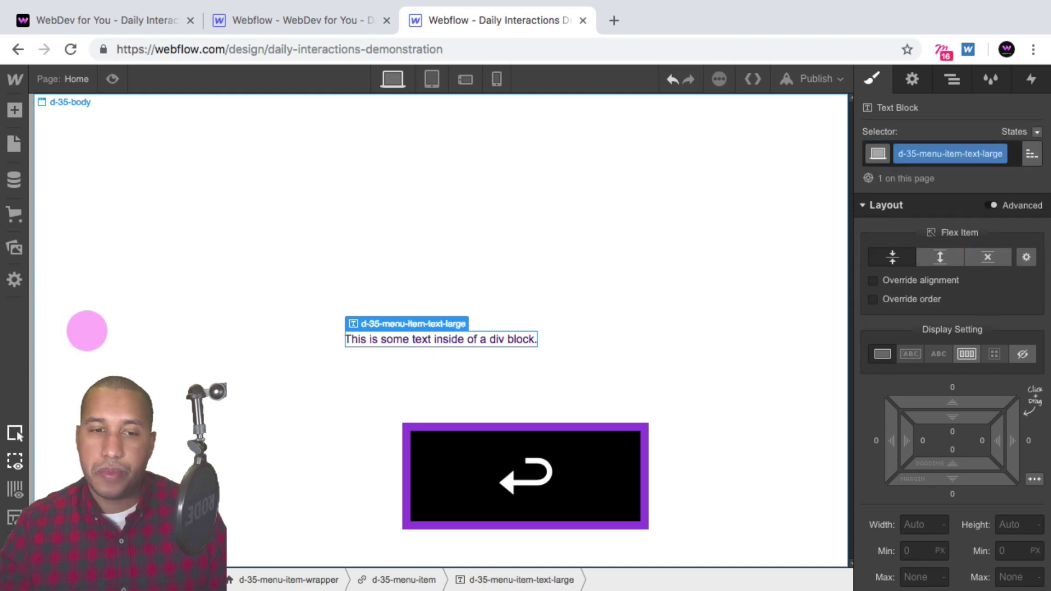
Replace the placeholder text of the large text block with "The Beginnning".
scroll(1016, 425, down, 5)
double_click(492, 340)
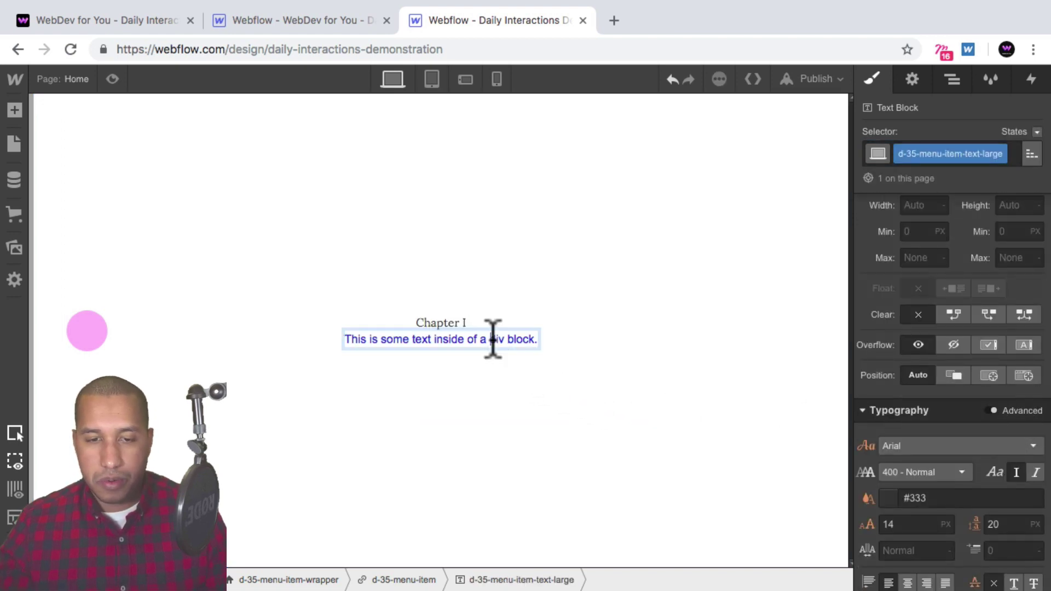
key(super+a)
key(shift+super+a)
text(The )
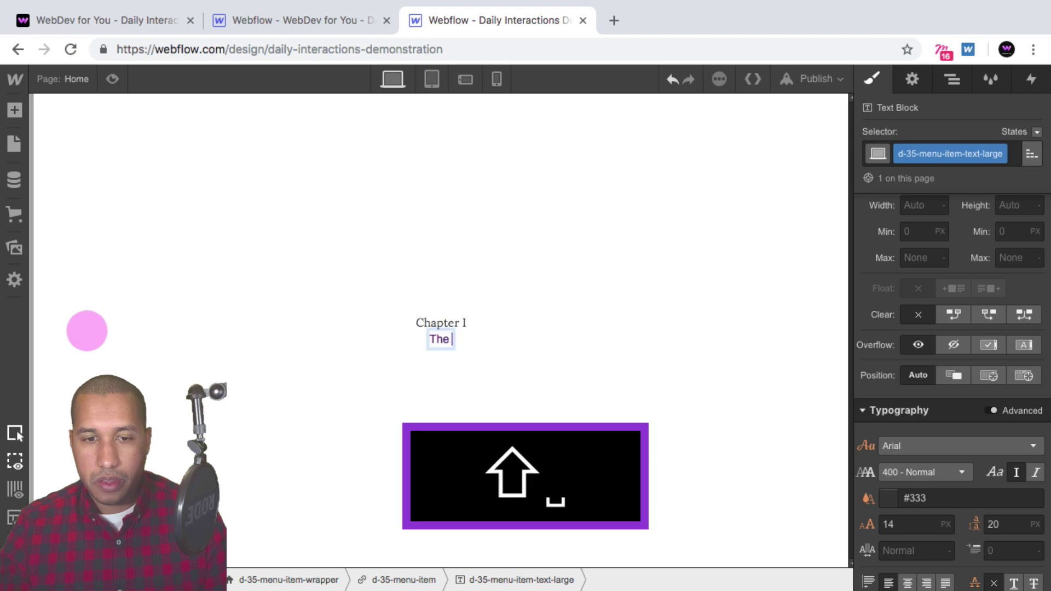
text(Beginnning)
click(535, 387)
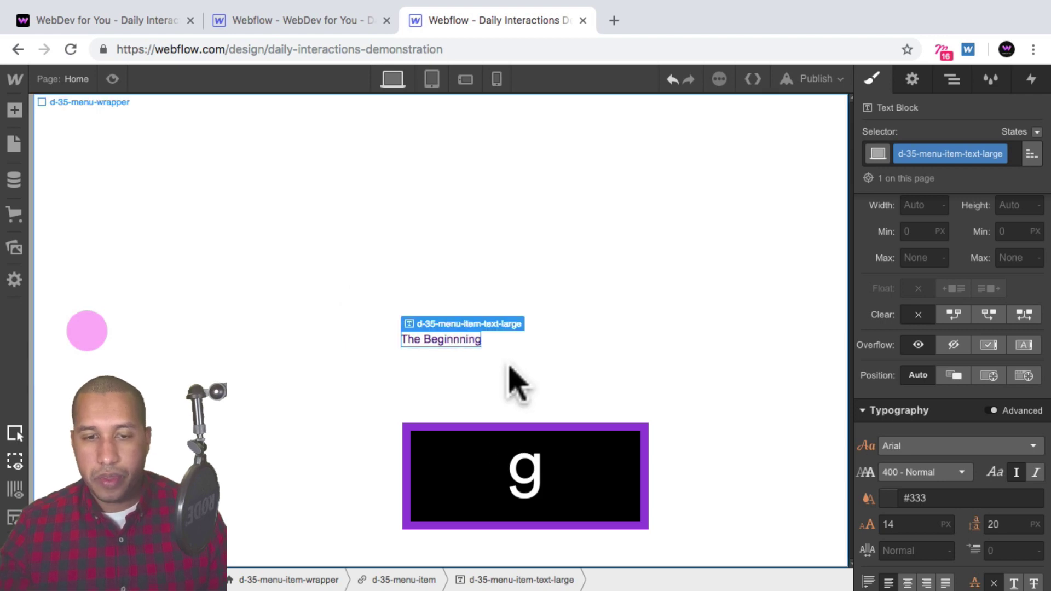
Set the large text block's font to Lora and its color to black.
click(445, 343)
scroll(942, 378, down, 2)
click(931, 396)
scroll(950, 468, down, 3)
scroll(939, 484, down, 4)
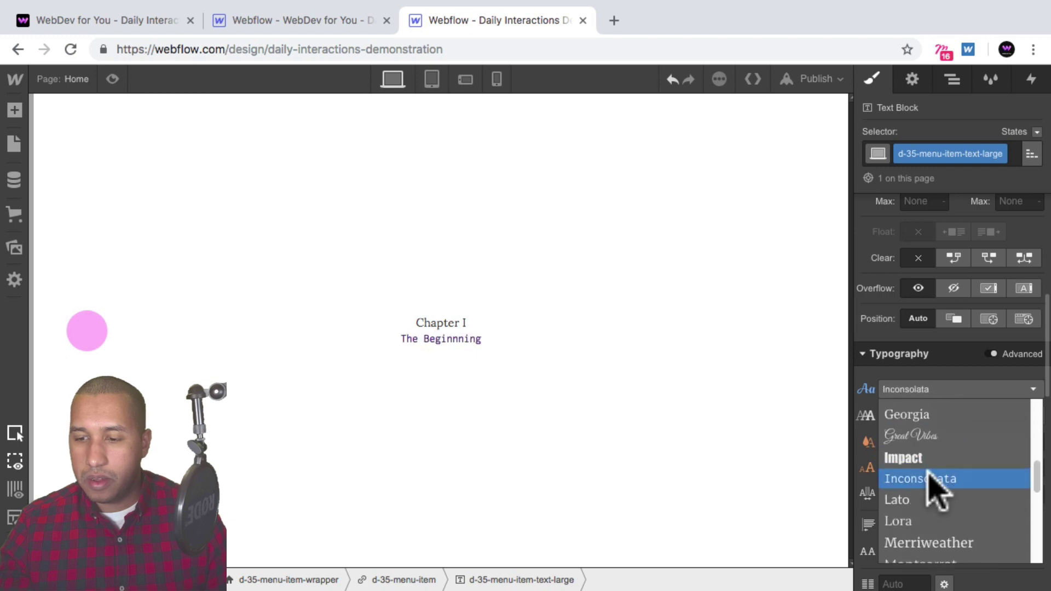
click(911, 520)
scroll(887, 432, down, 1)
click(888, 421)
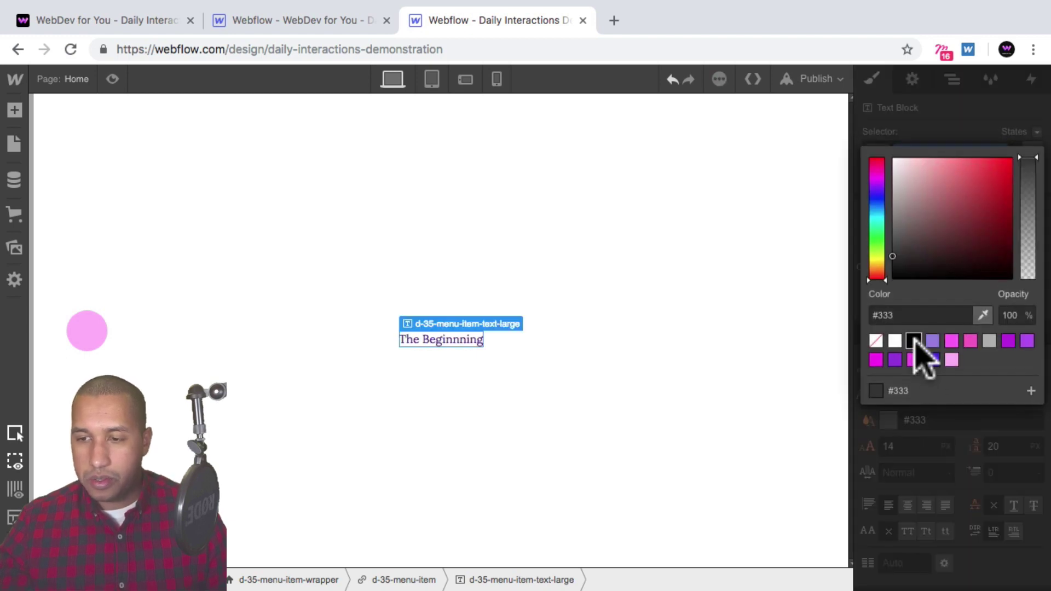
click(913, 342)
Set the large text block's font size to 34 px and its line height to 50 px.
click(913, 464)
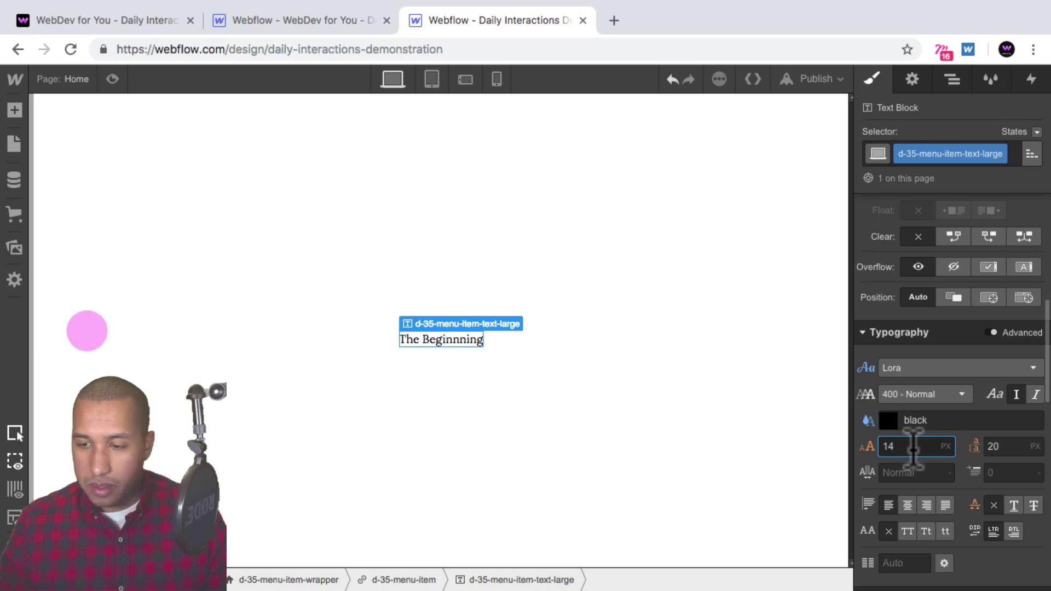
key(shift+Up)
key(shift+Up)
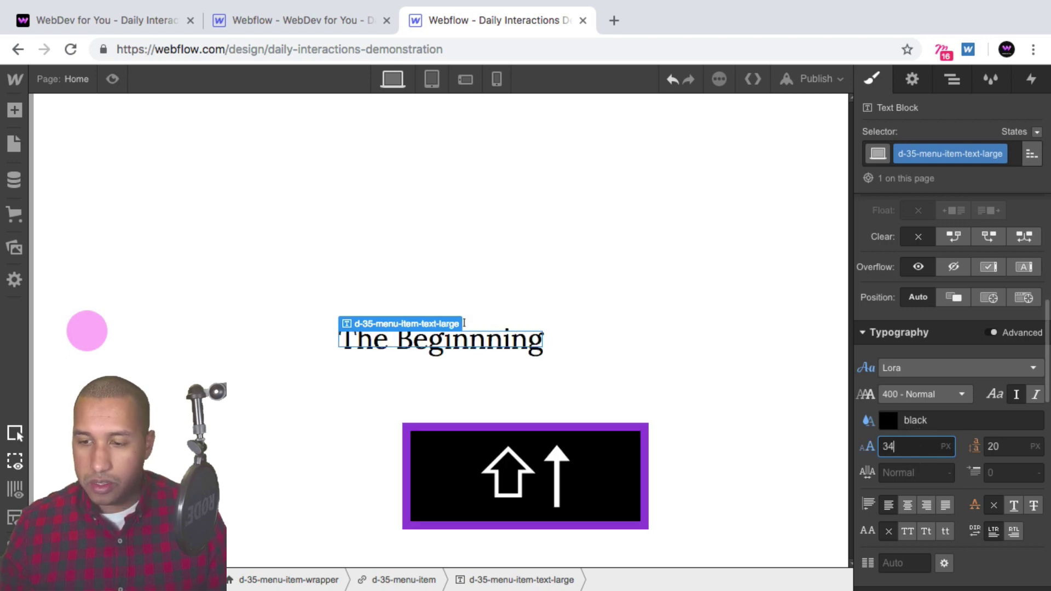
key(Tab)
text(30)
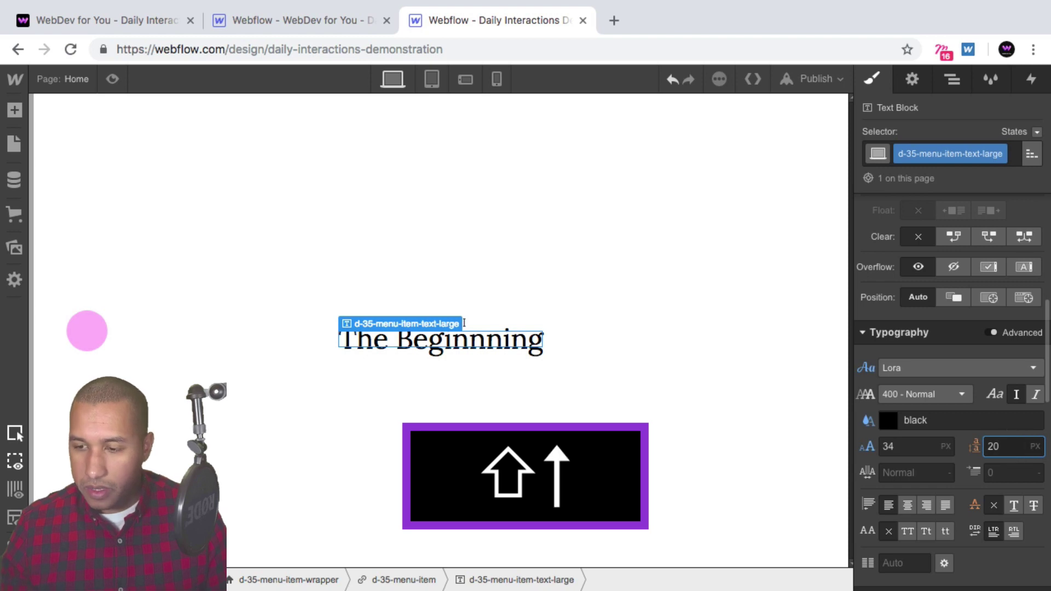
key(shift+Up)
key(shift+Up)
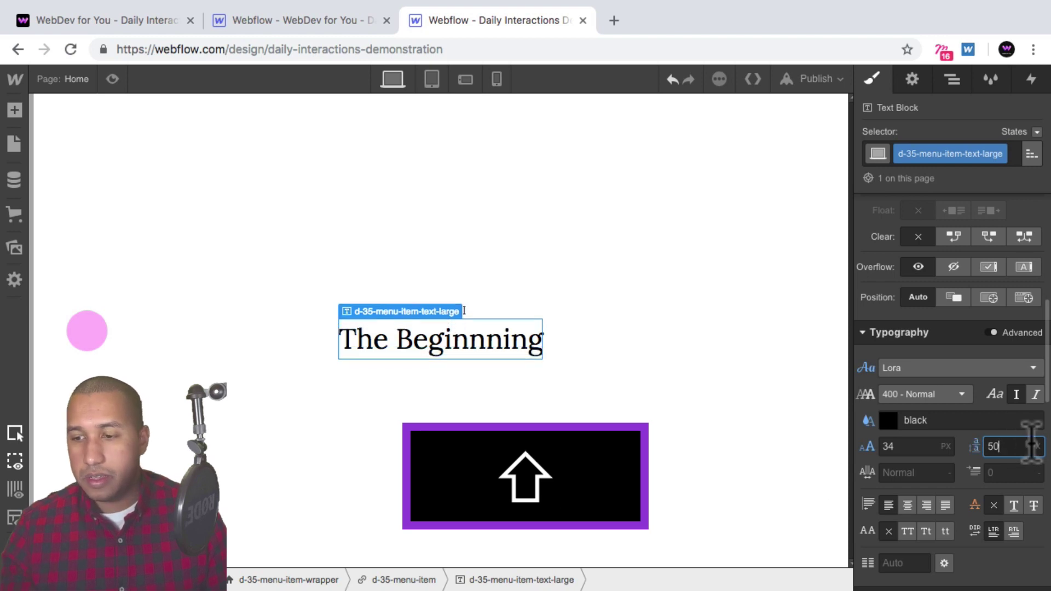
Set the large text's letter spacing to 2 px and check the page in preview mode.
click(910, 472)
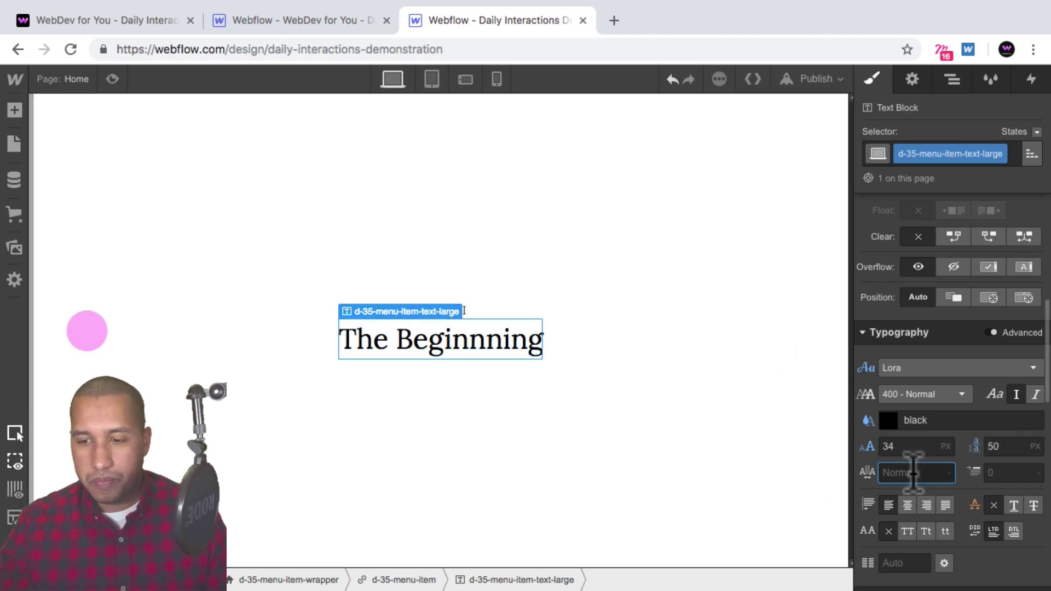
text(2)
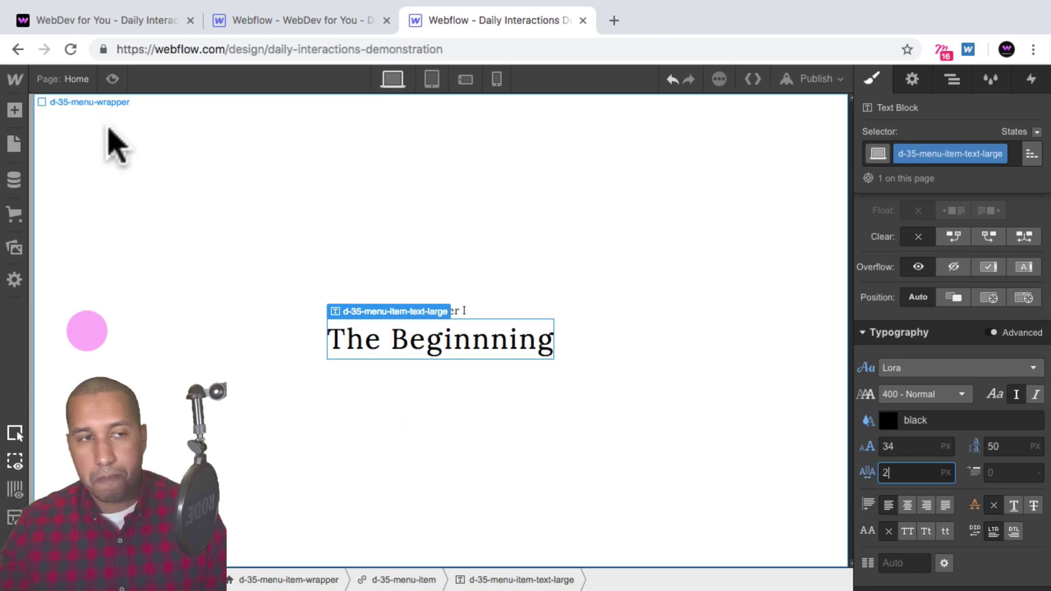
click(112, 80)
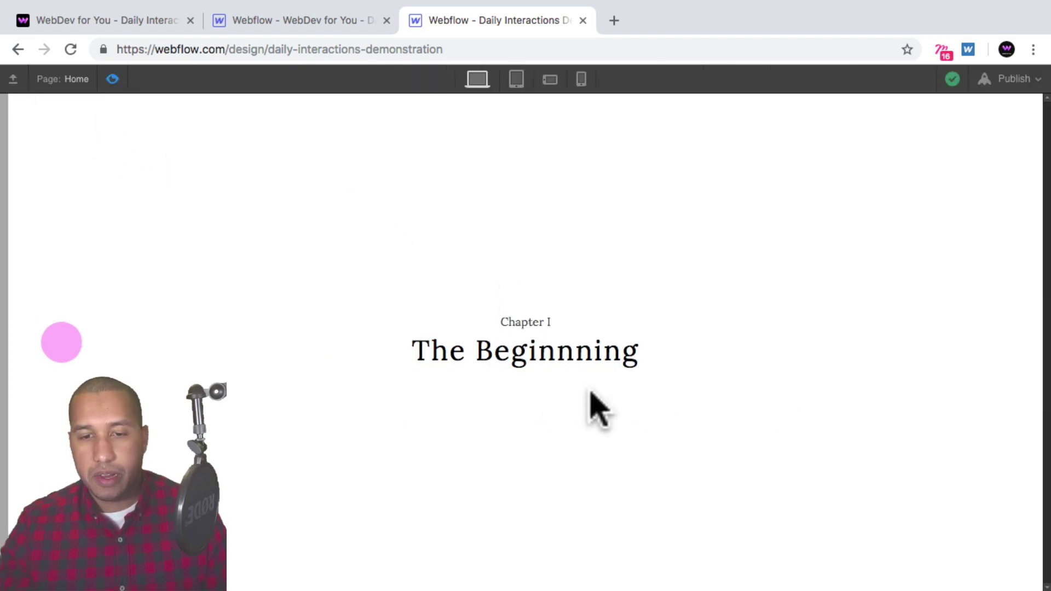
click(113, 79)
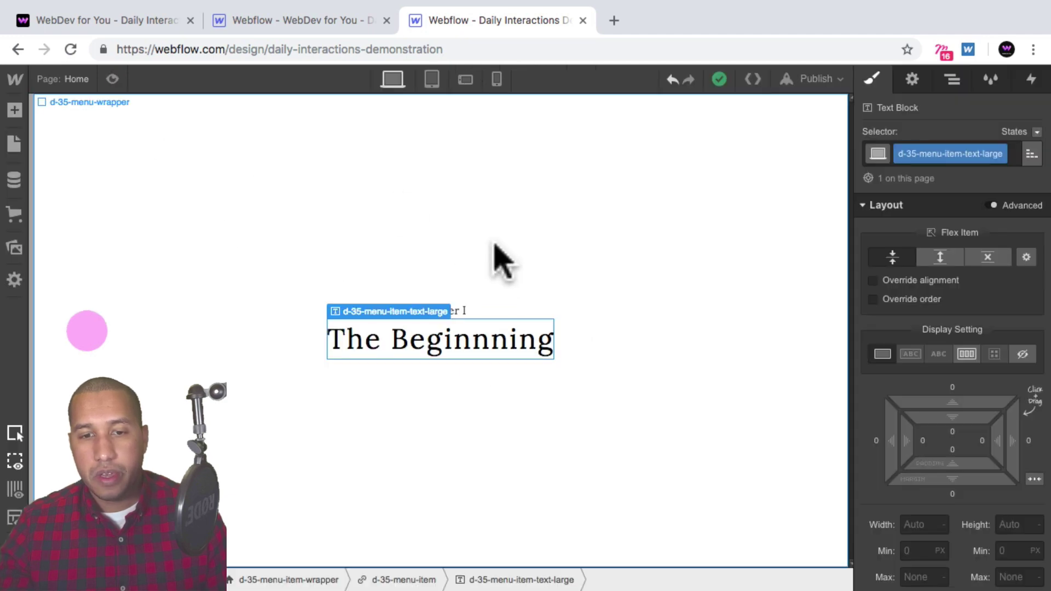
Copy the d-35-menu-item link block and paste it four times into d-35-menu-item-wrapper.
click(513, 310)
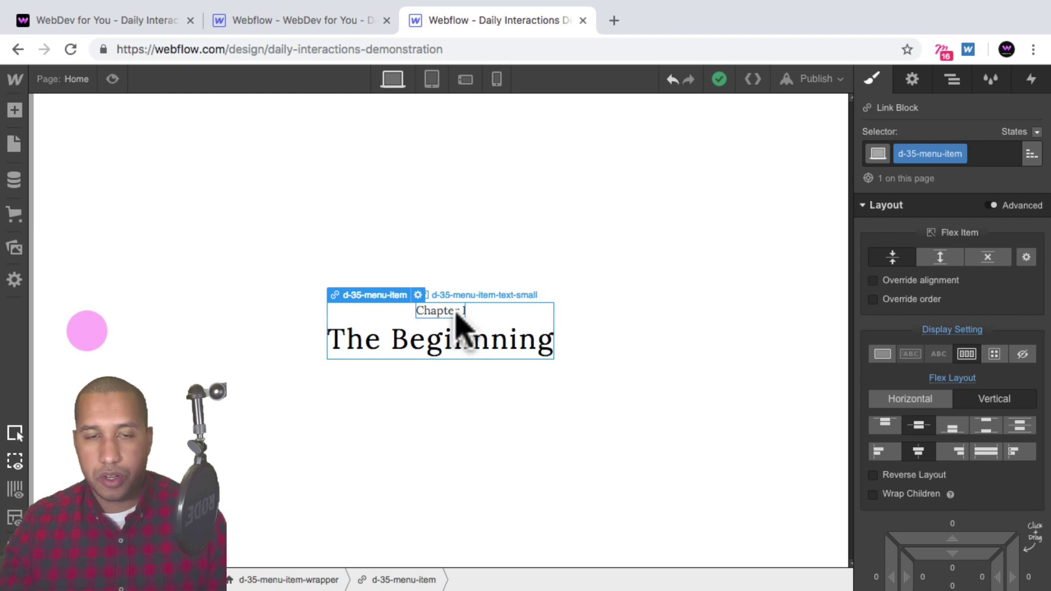
click(952, 81)
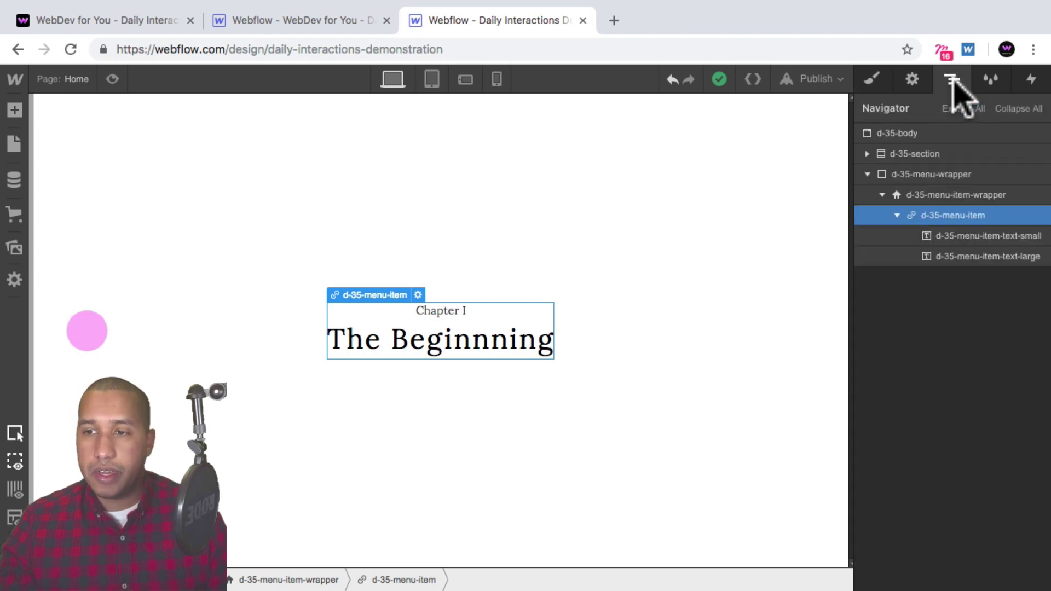
click(898, 216)
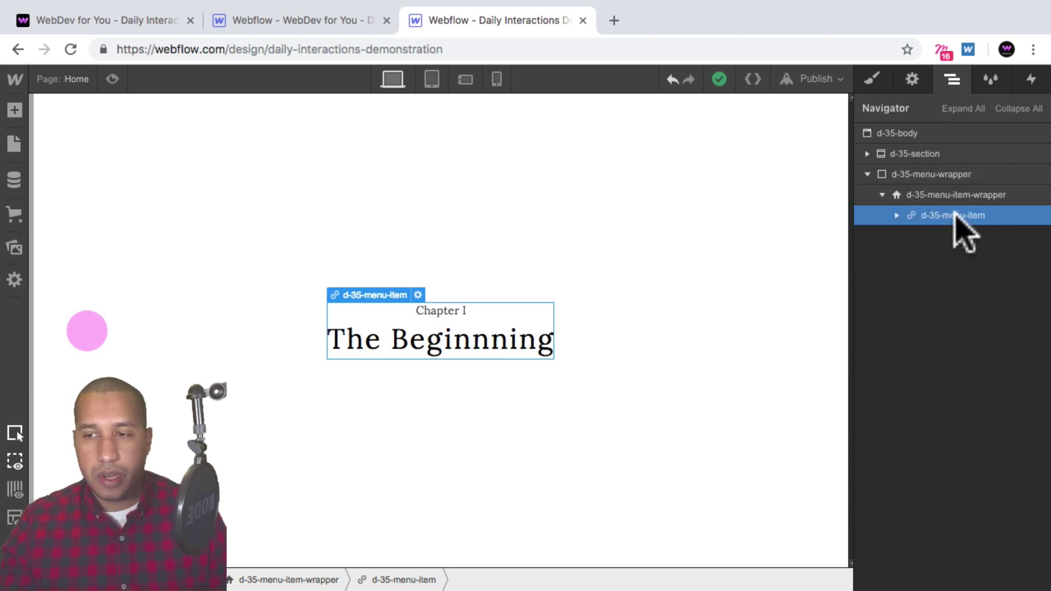
key(super+c)
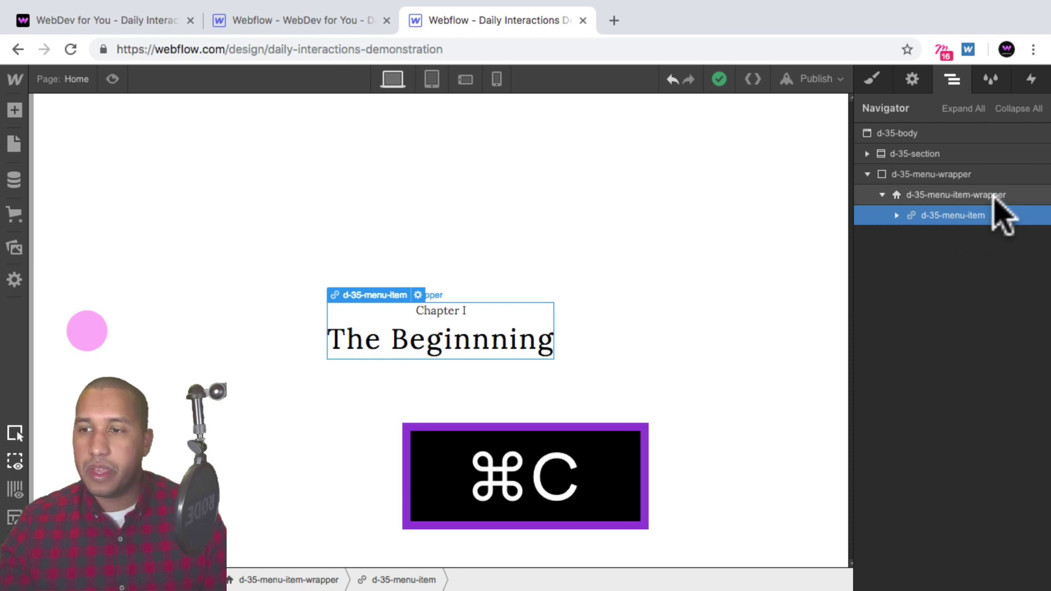
click(1010, 196)
key(super)
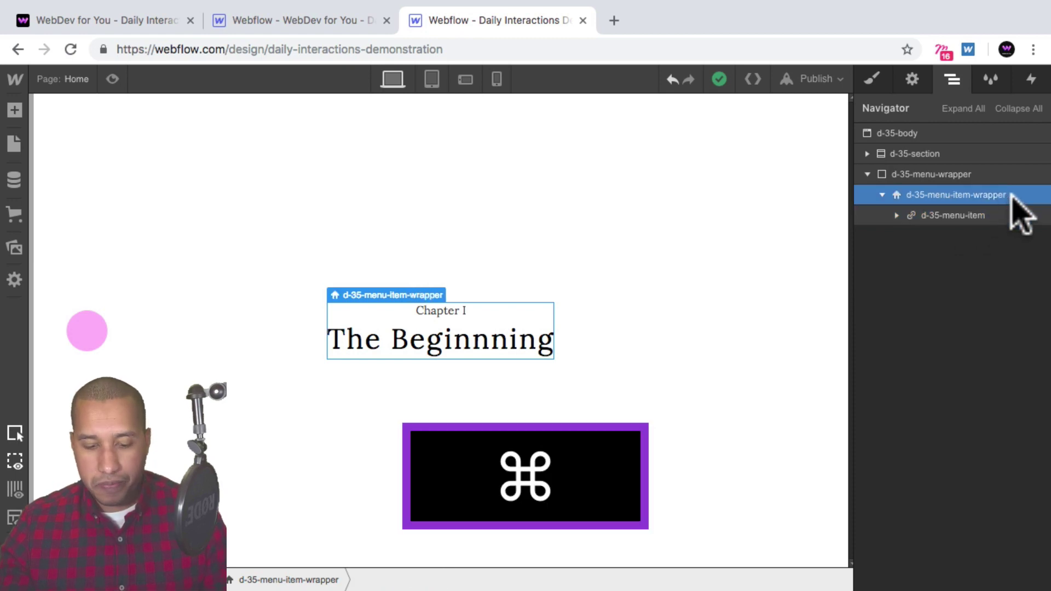
key(super+v)
key(super+v)
key(super+v)
key(super+v)
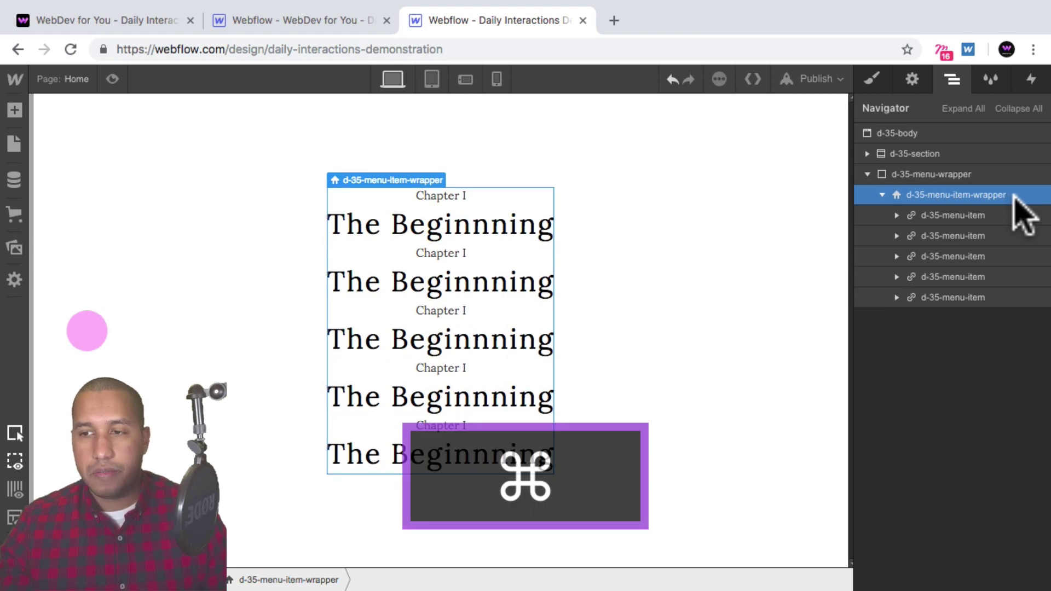
click(495, 283)
double_click(495, 283)
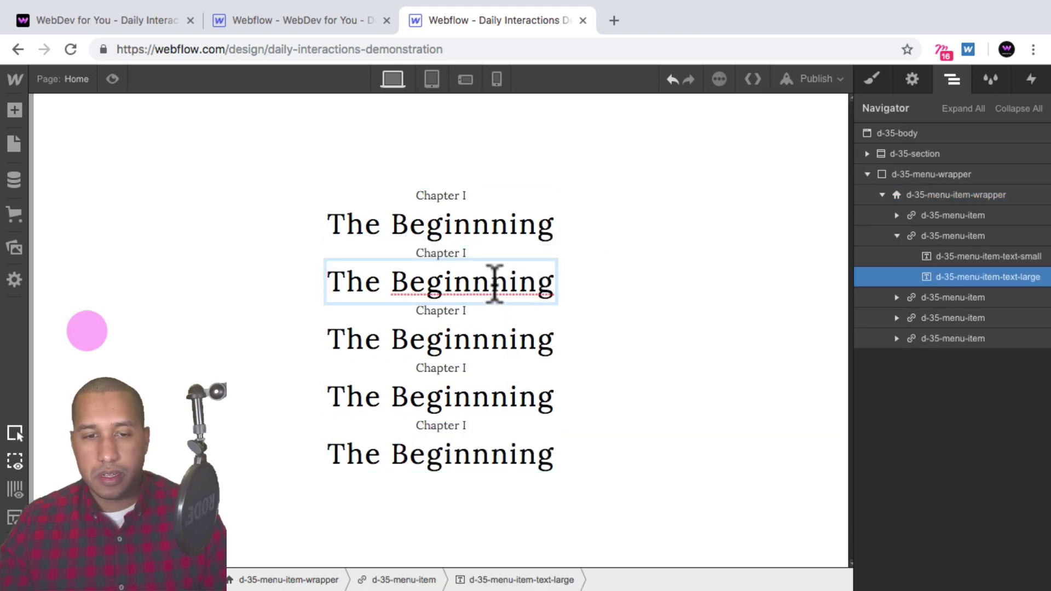
key(super+a)
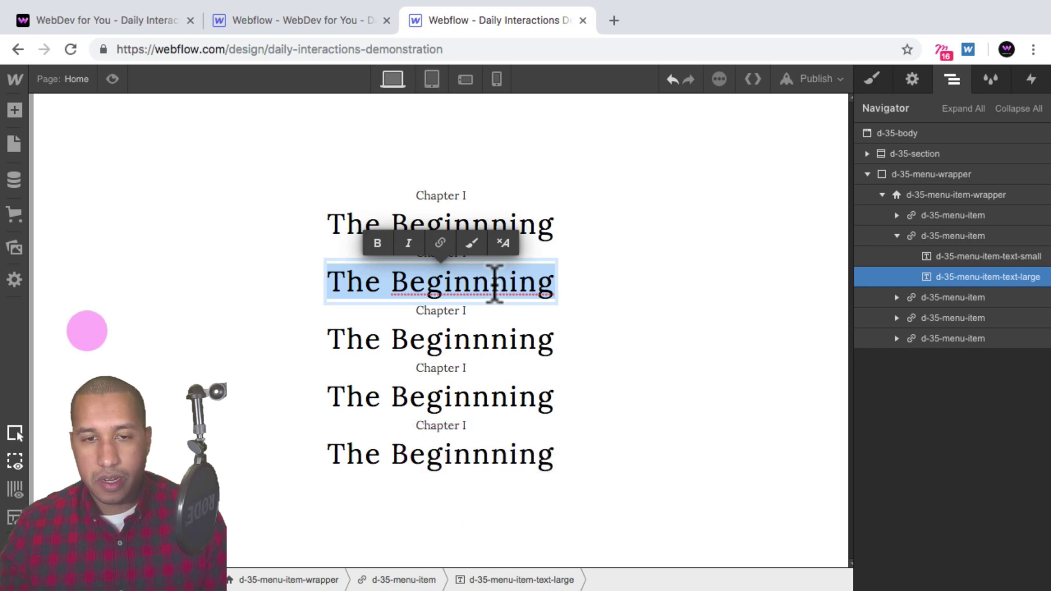
Correct the first menu item's large text to "The Beginning" and replace the second item's with "The Journey".
double_click(537, 227)
key(BackSpace)
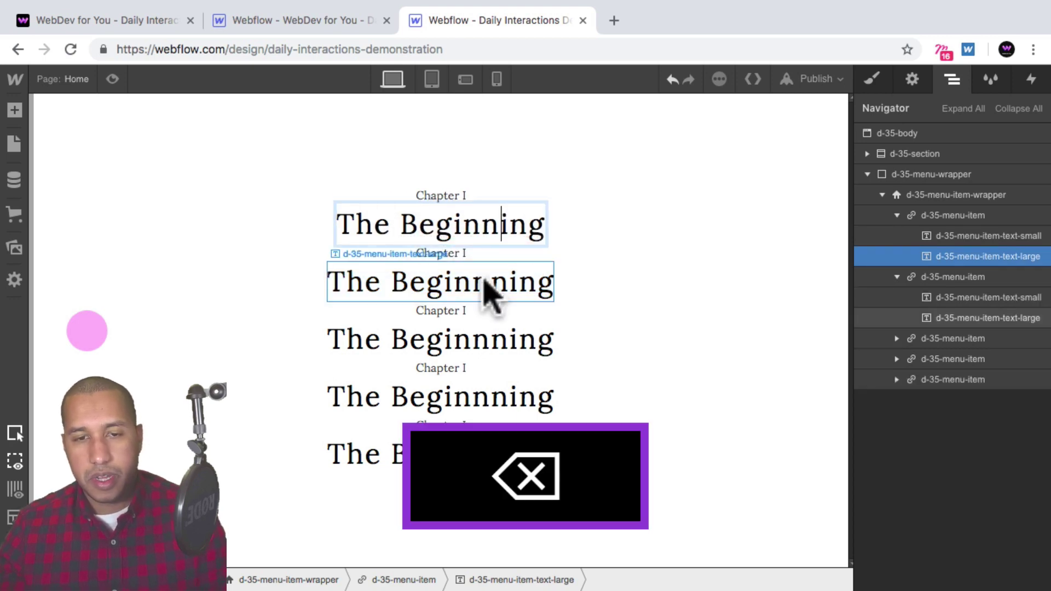
double_click(485, 280)
key(super+a)
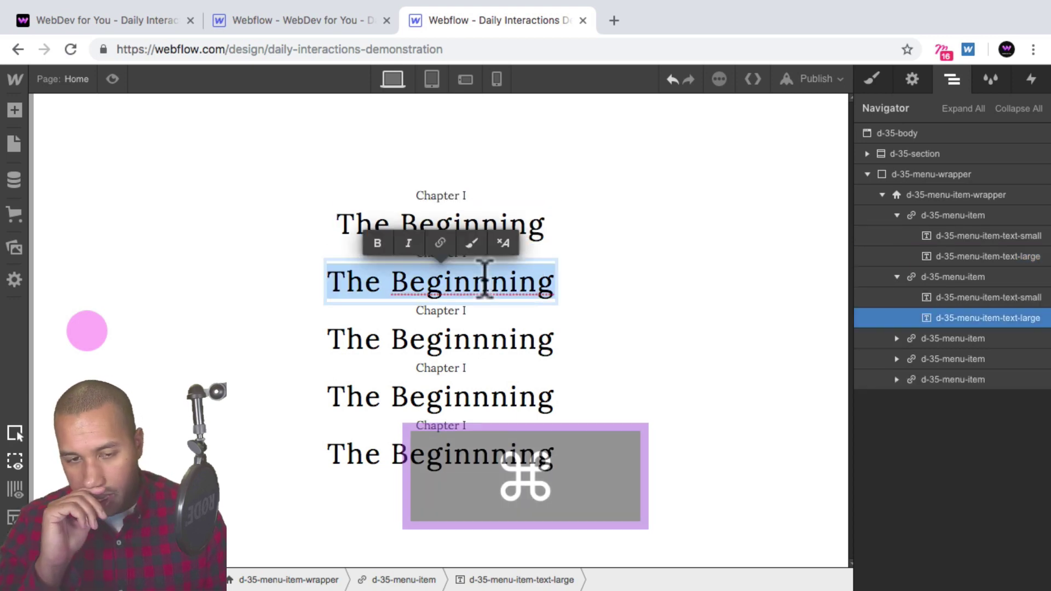
text(The Journey)
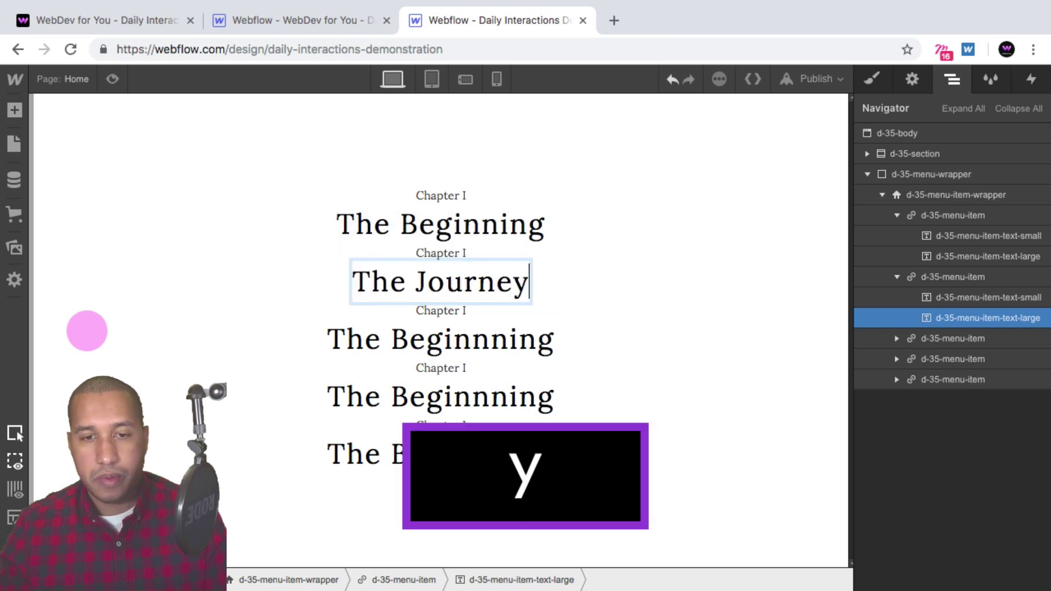
Replace the third menu item's large text with "Antagonist".
click(482, 342)
double_click(481, 342)
key(super+a)
text(AN)
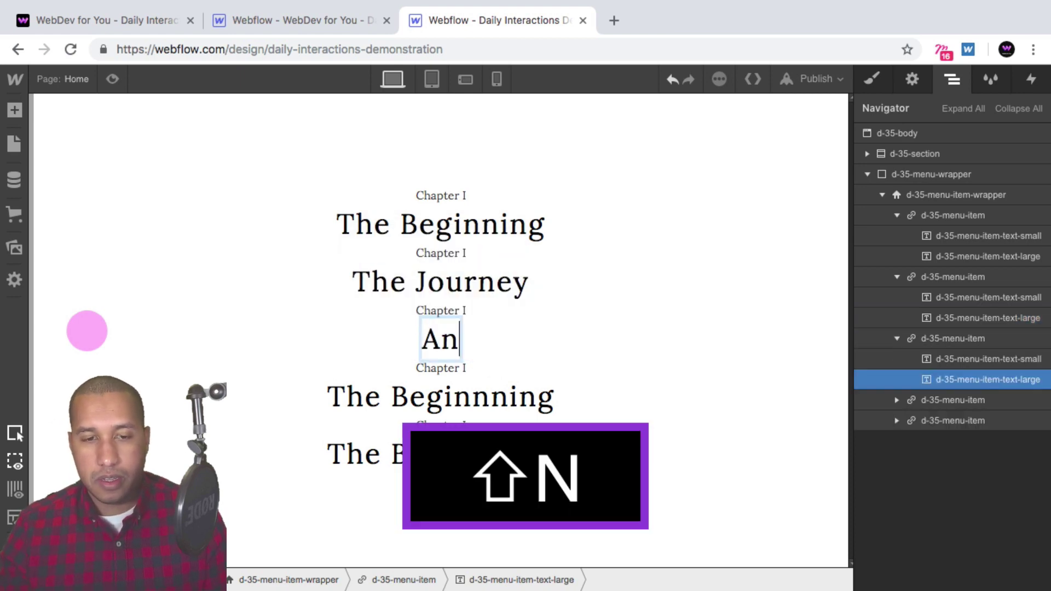
key(BackSpace)
text(ntagonist)
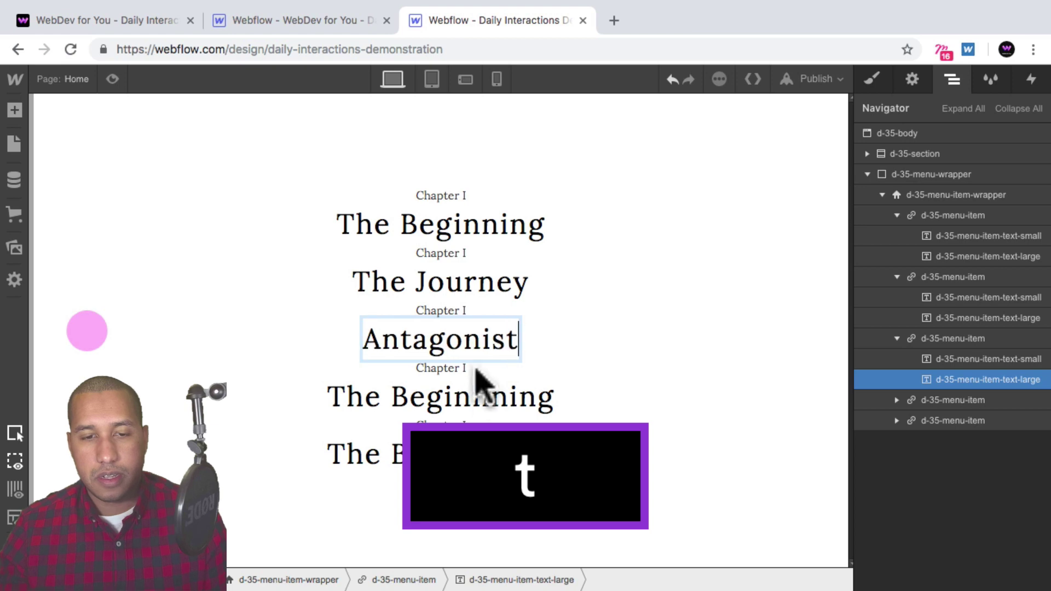
Replace the fourth menu item's large text with "Resolution" and the fifth item's with "End".
click(495, 404)
double_click(489, 400)
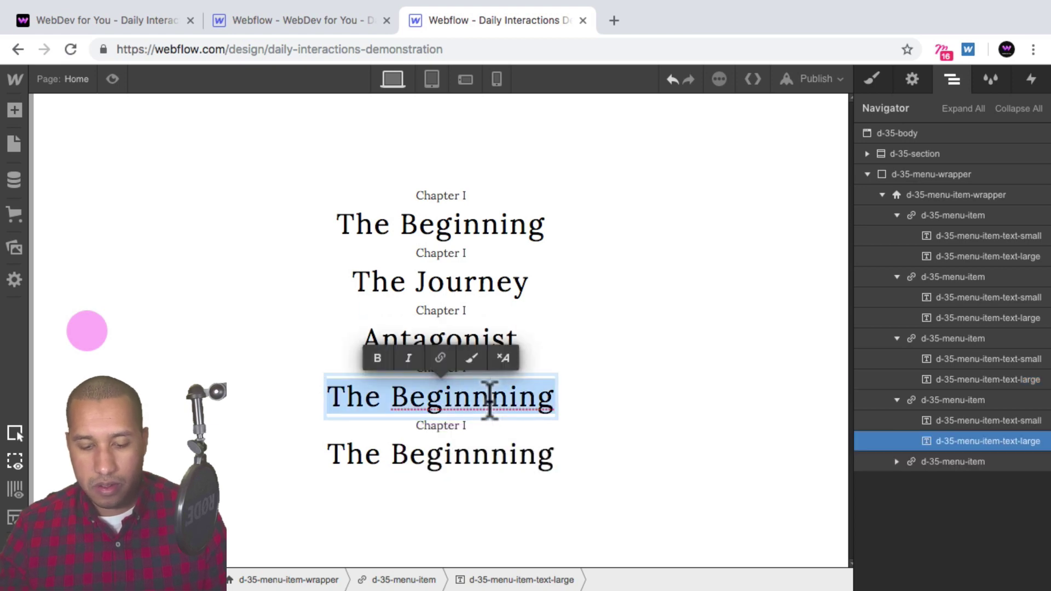
text(Resolution)
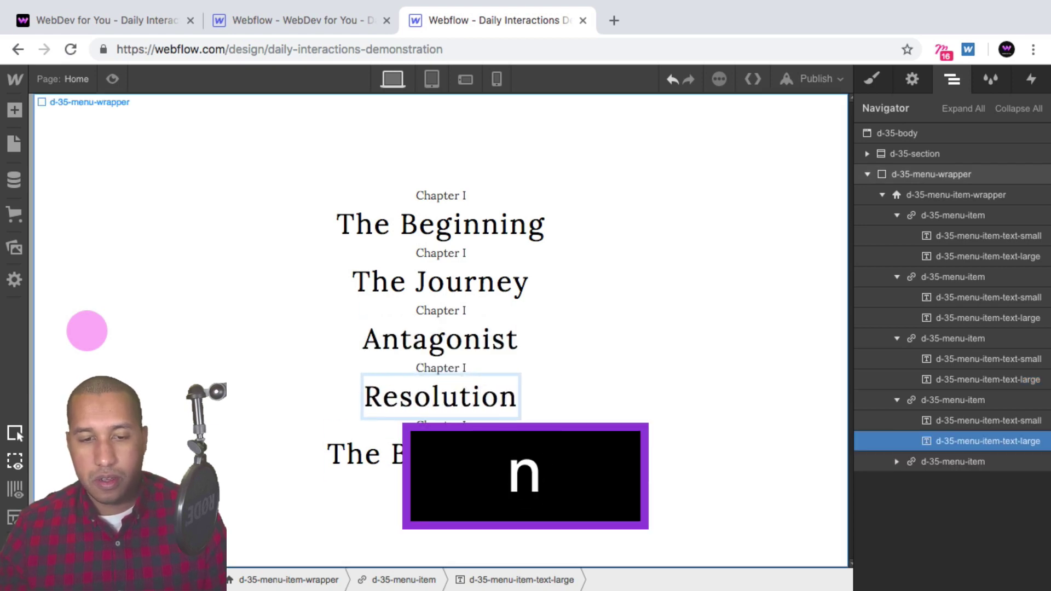
click(497, 462)
double_click(497, 462)
text(Ed)
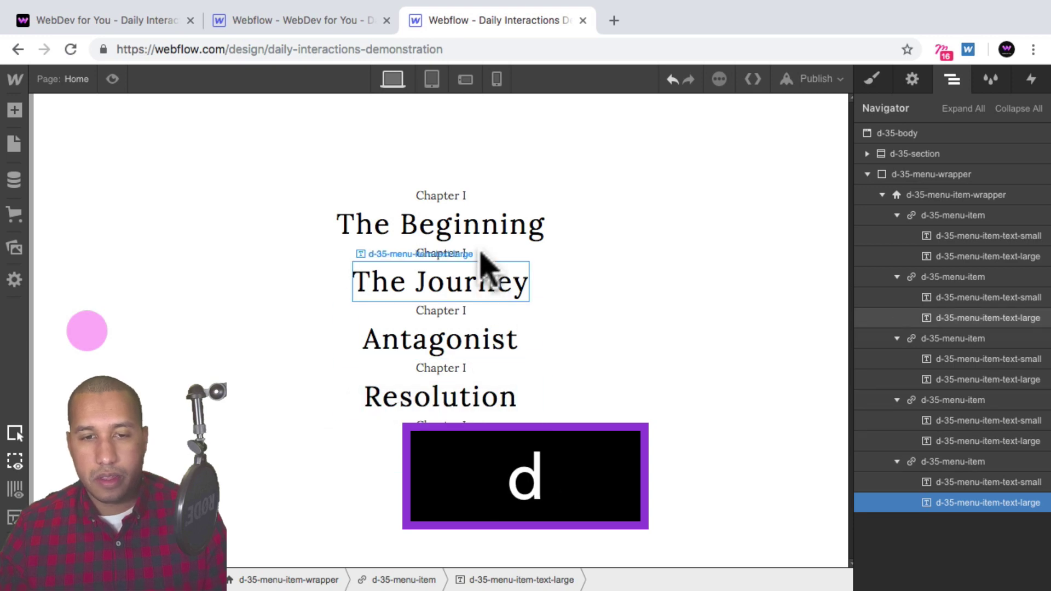
Renumber the small labels of the second to fifth menu items as Chapter II, Chapter III, Chapter IV and Chapter V.
click(464, 251)
double_click(464, 252)
text(I)
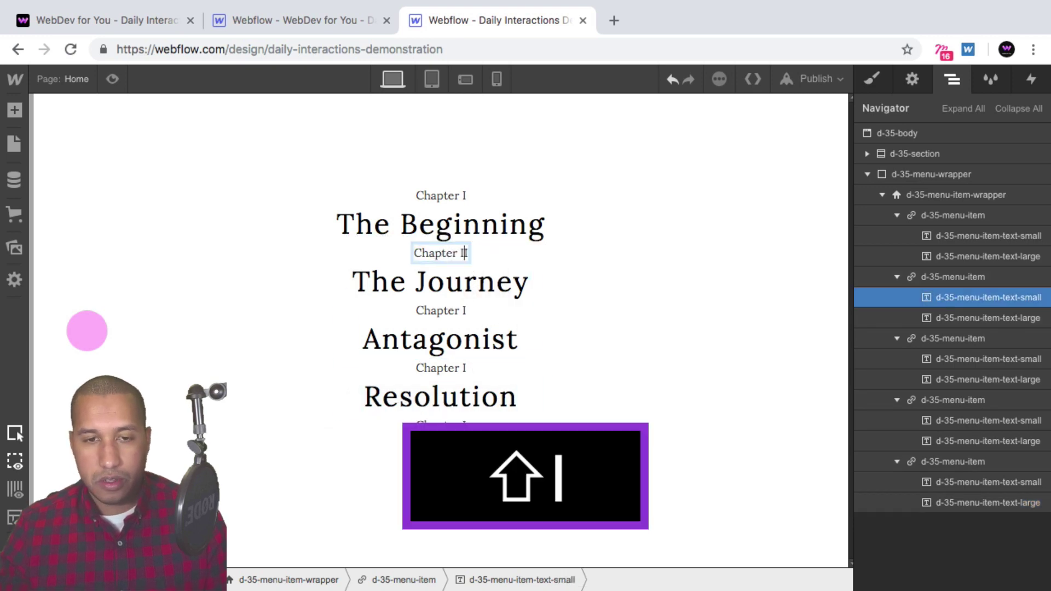
double_click(464, 311)
text(II)
double_click(464, 368)
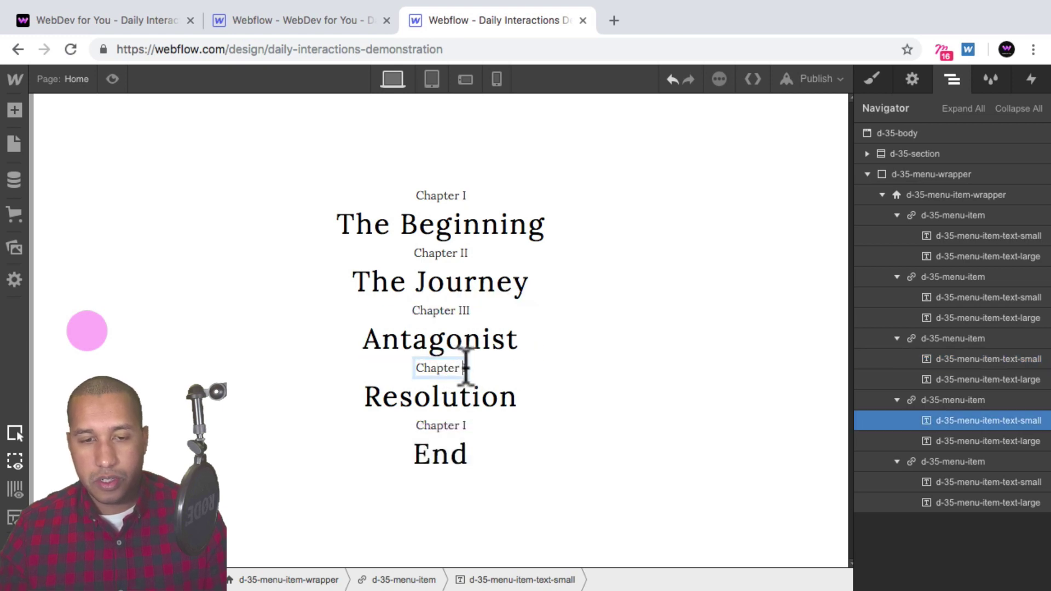
text(V)
double_click(464, 425)
text(V)
click(600, 359)
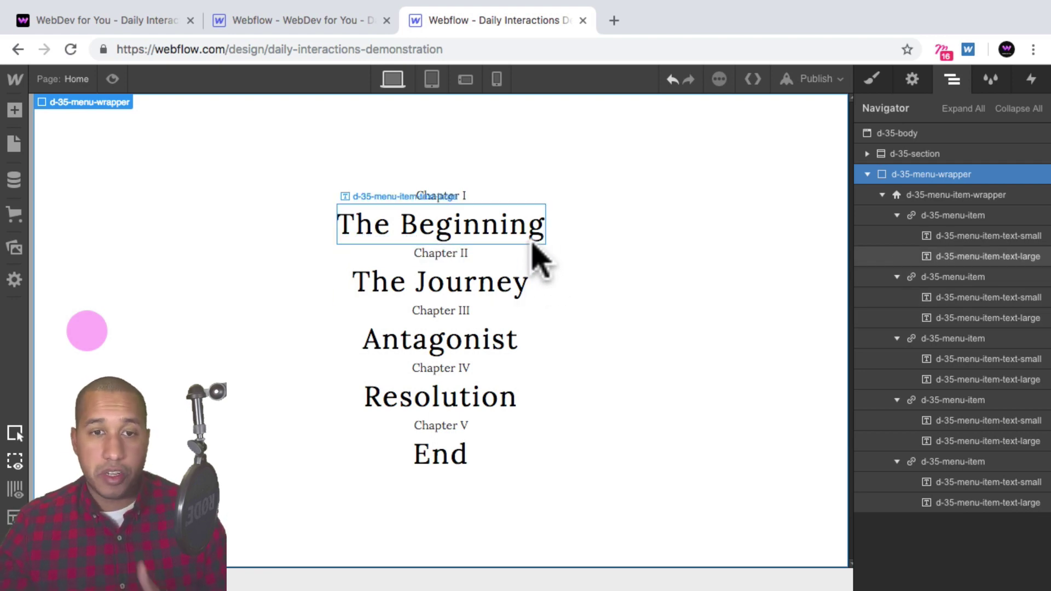
click(515, 231)
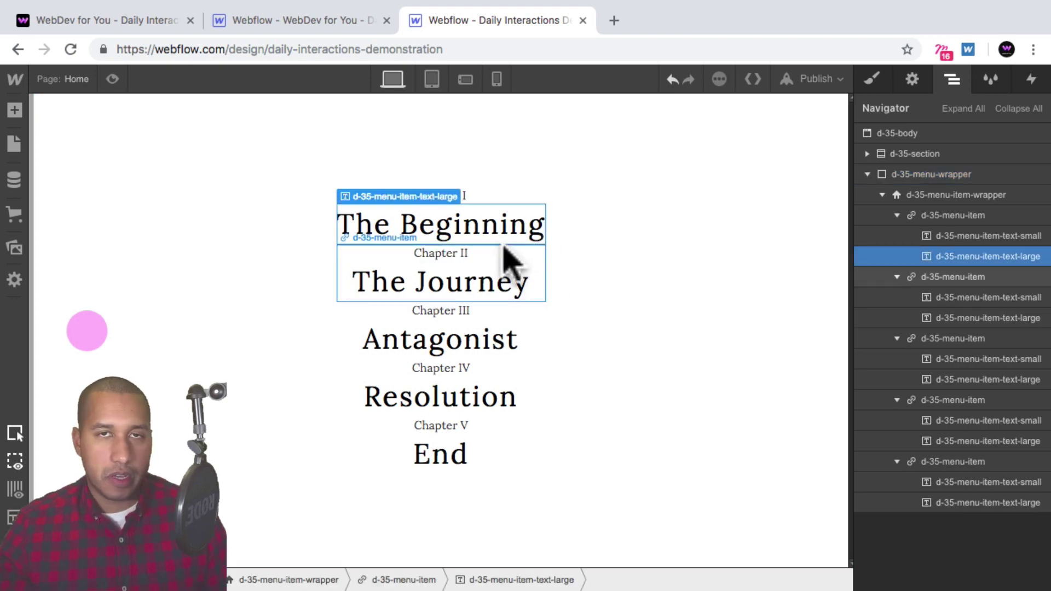
click(580, 278)
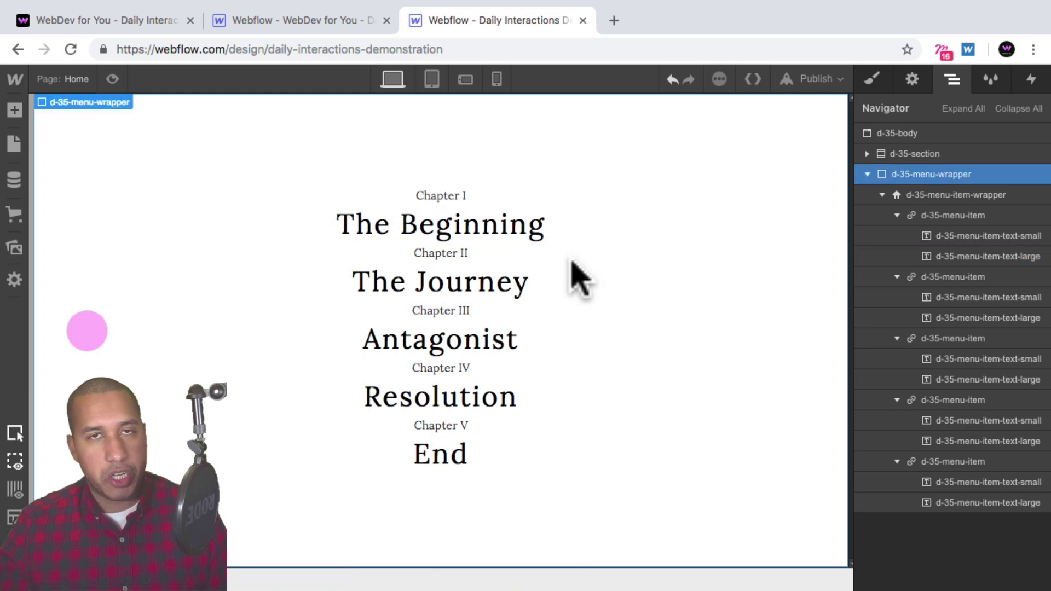
click(533, 239)
click(487, 294)
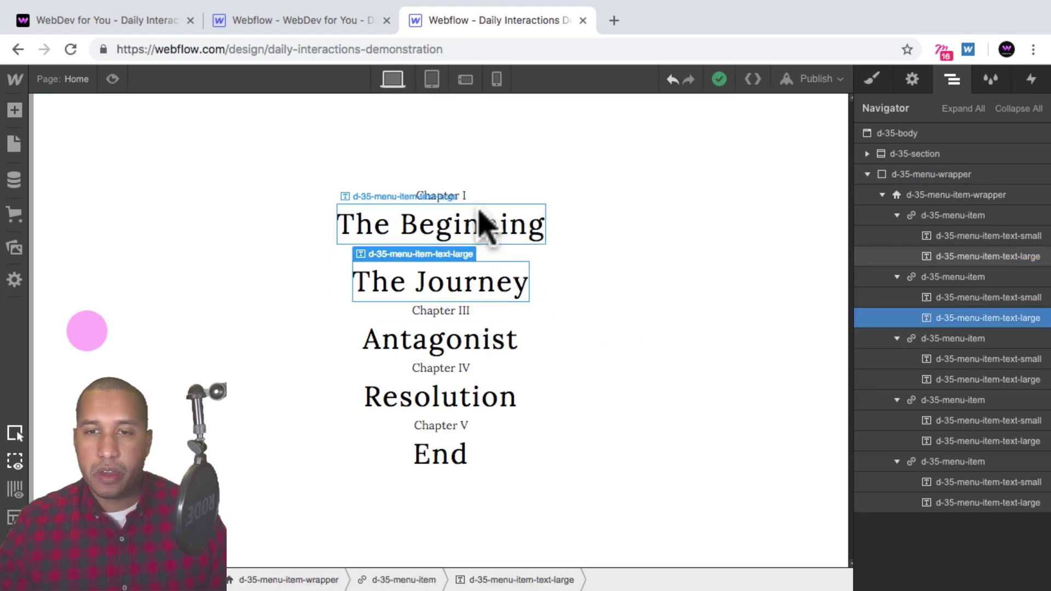
Give the d-35-menu-item link blocks a 30 px top margin and check the spacing in preview mode.
click(1013, 108)
click(867, 174)
click(882, 194)
click(948, 216)
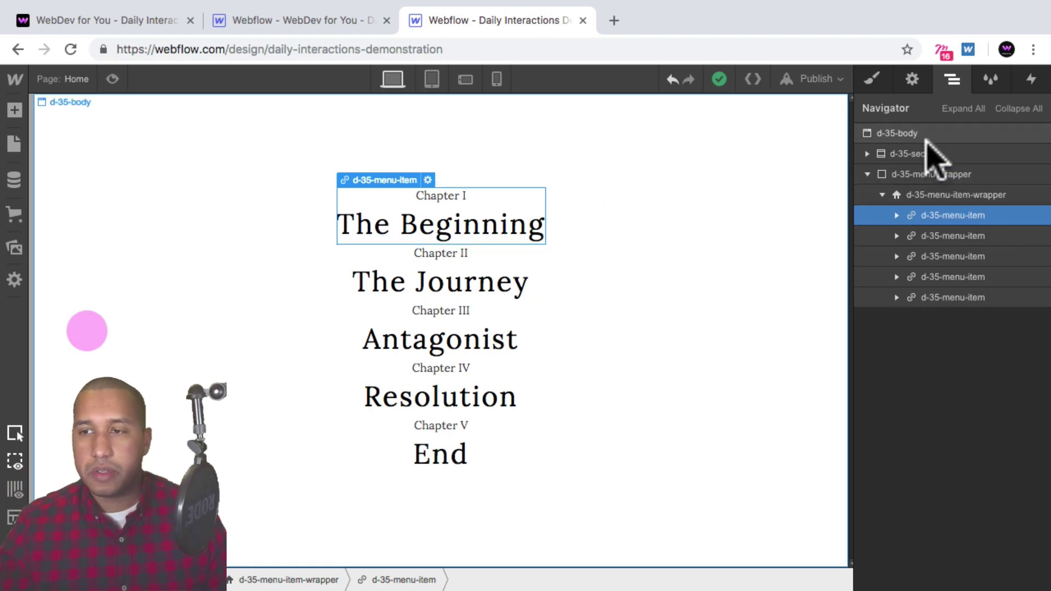
click(870, 78)
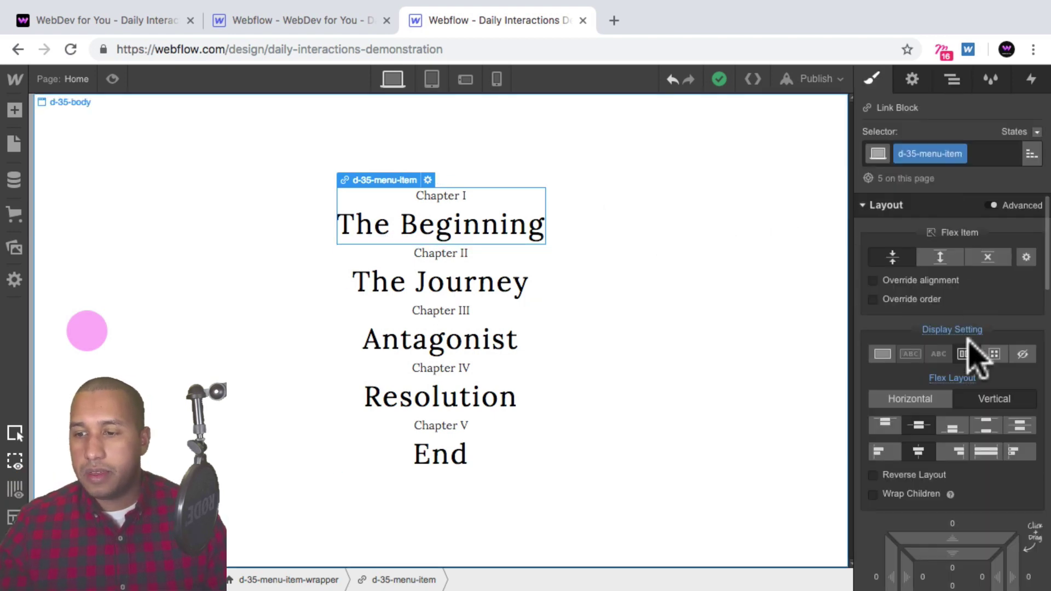
scroll(974, 352, down, 4)
drag(962, 343, 960, 270)
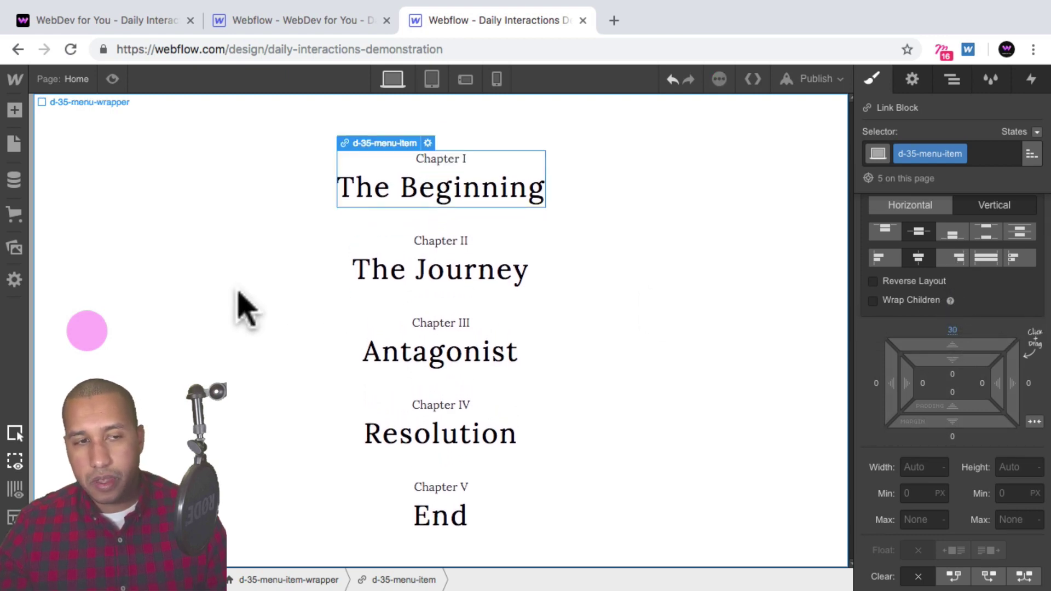
click(112, 78)
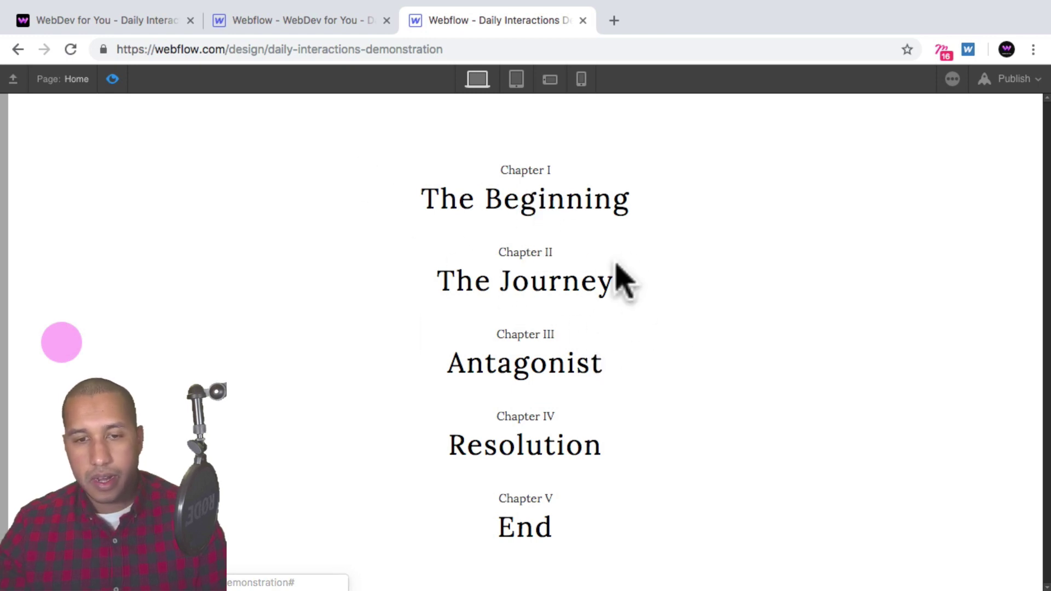
click(113, 79)
Set the font color of the d-35-menu-item-text-large class to the Blue swatch #4d16dd for its Hover state.
click(452, 196)
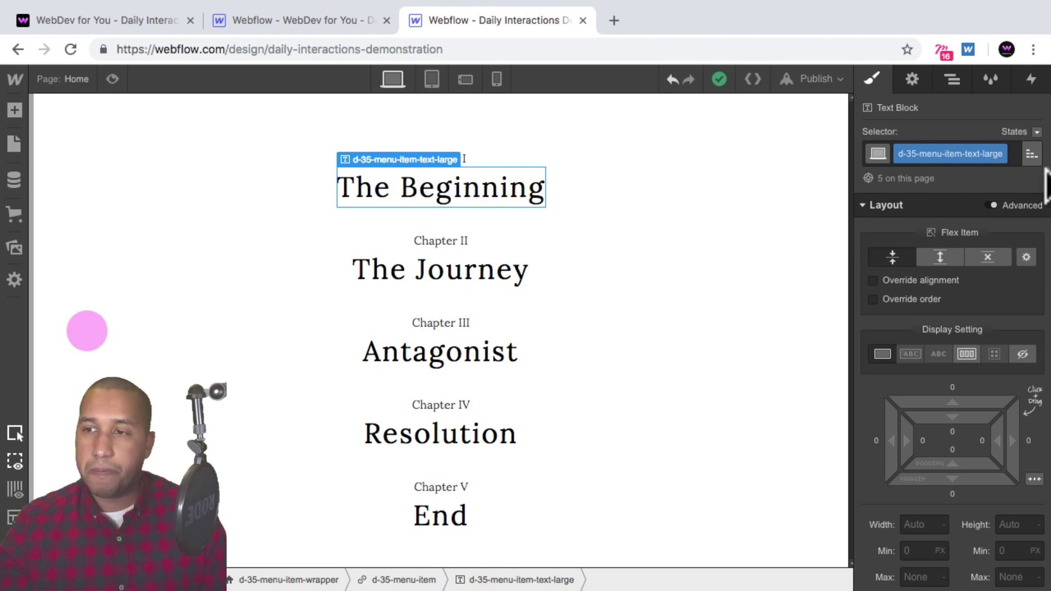
click(1036, 131)
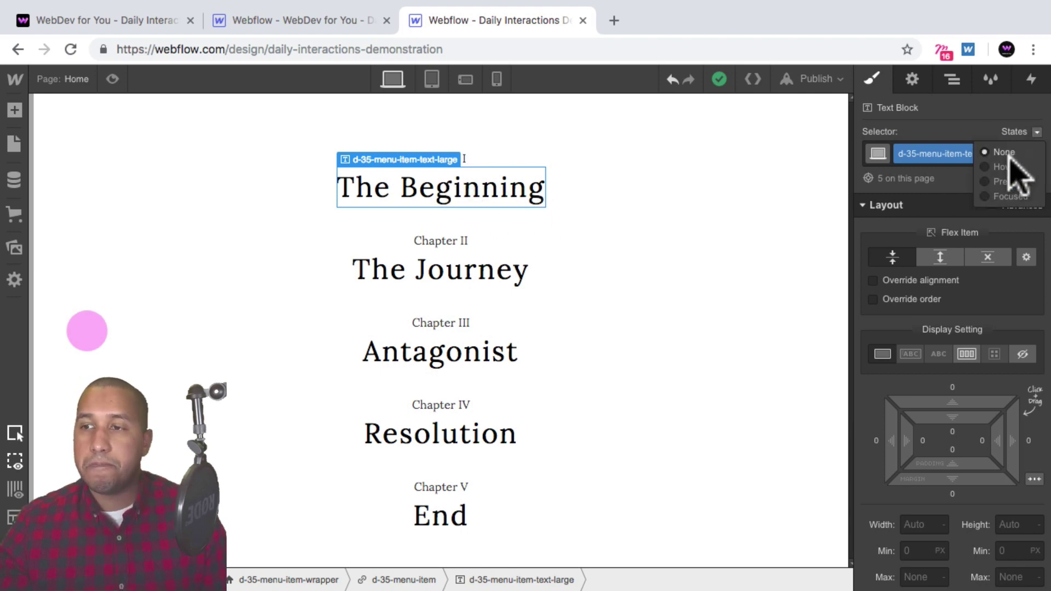
click(991, 166)
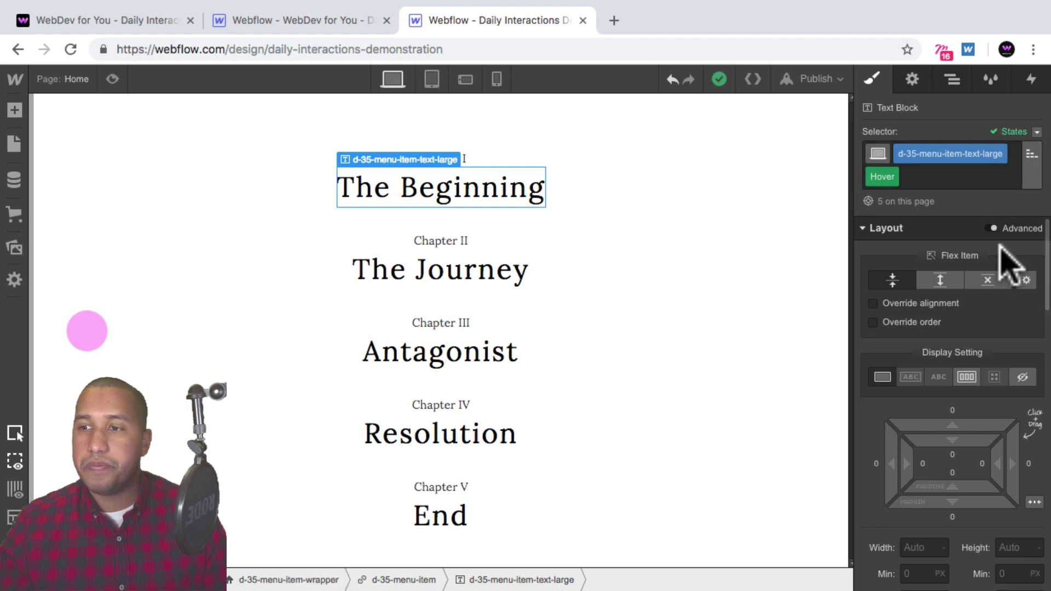
scroll(1005, 251, down, 6)
scroll(1007, 262, down, 7)
scroll(1005, 237, up, 4)
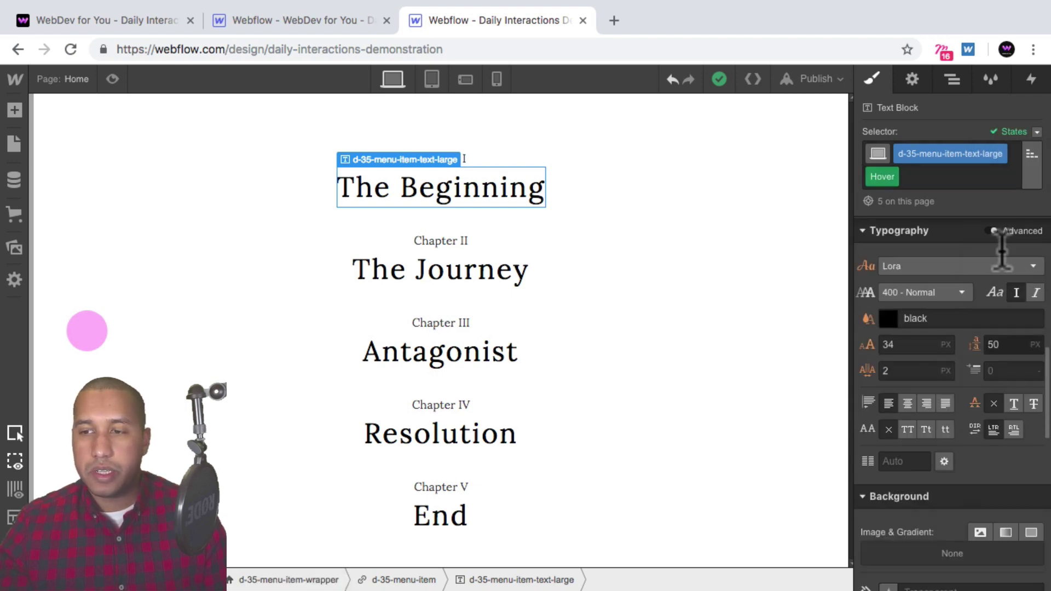
click(889, 318)
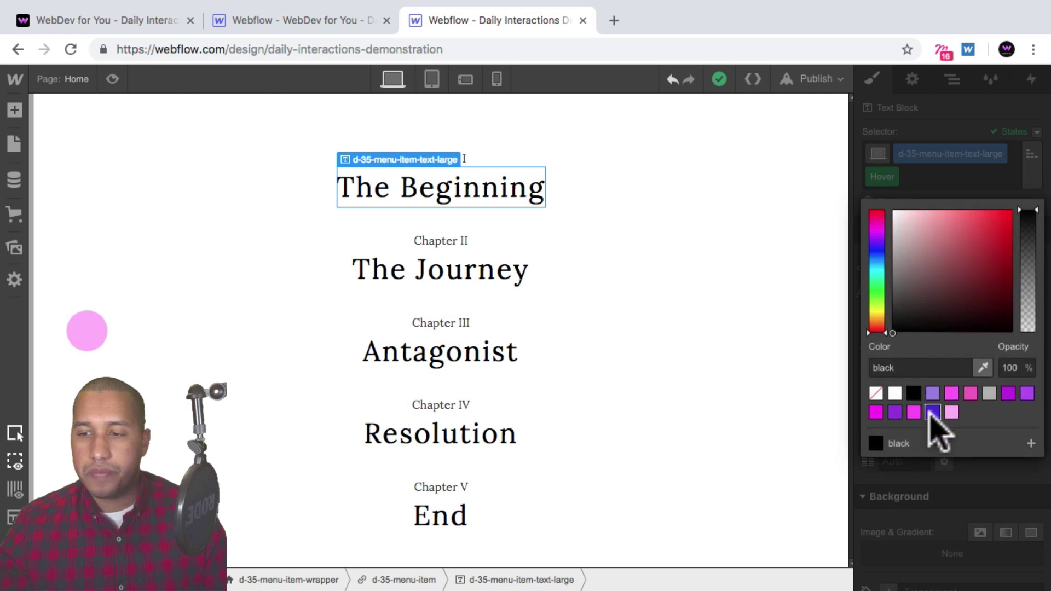
click(933, 411)
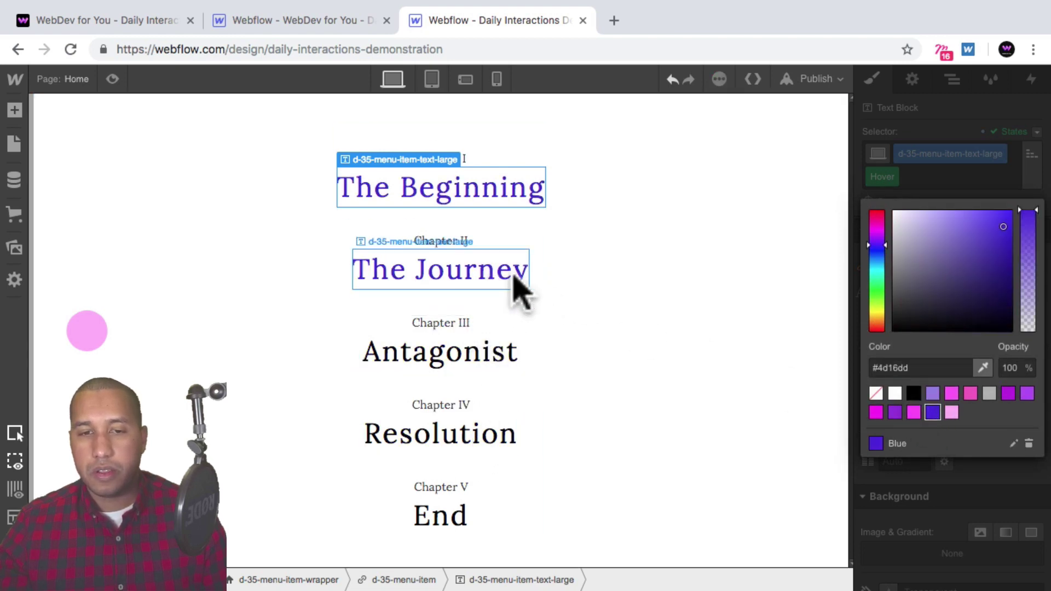
click(1008, 496)
Return the large text block to its None state and add a Font Color transition lasting 500 ms.
scroll(1013, 465, down, 5)
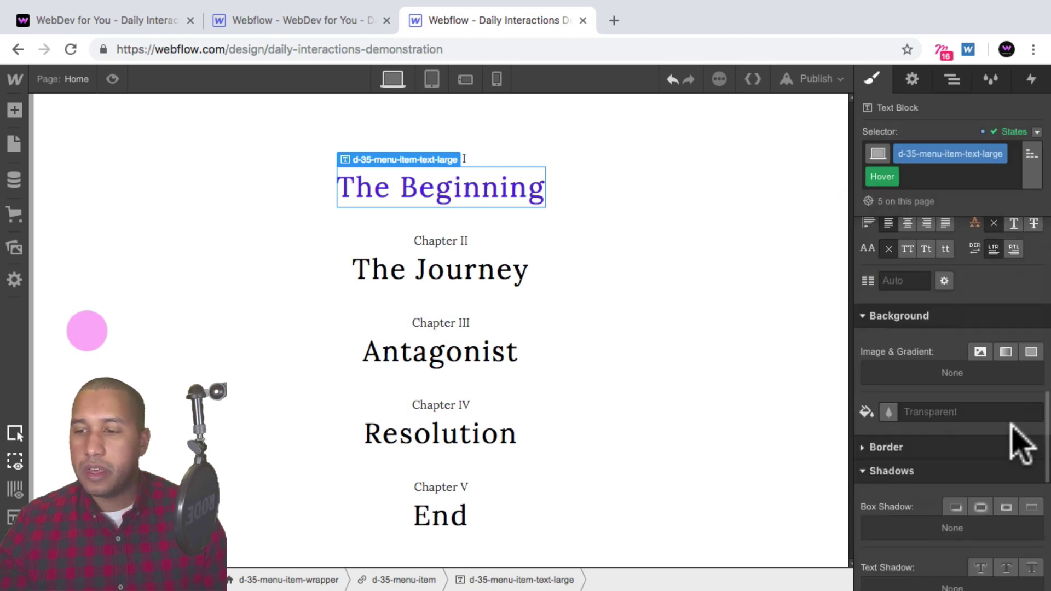
scroll(1030, 274, up, 5)
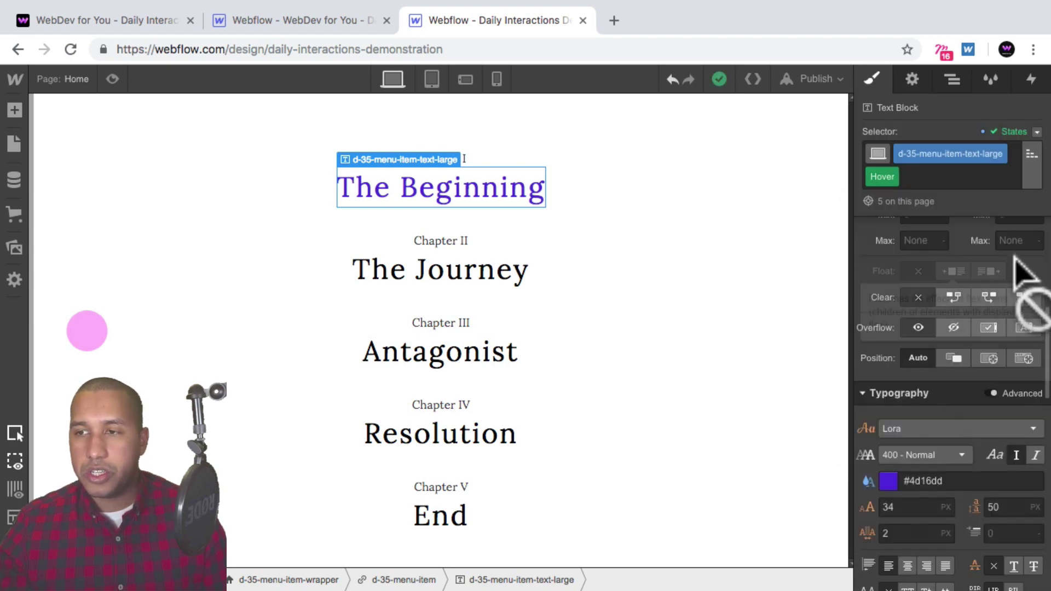
click(1036, 132)
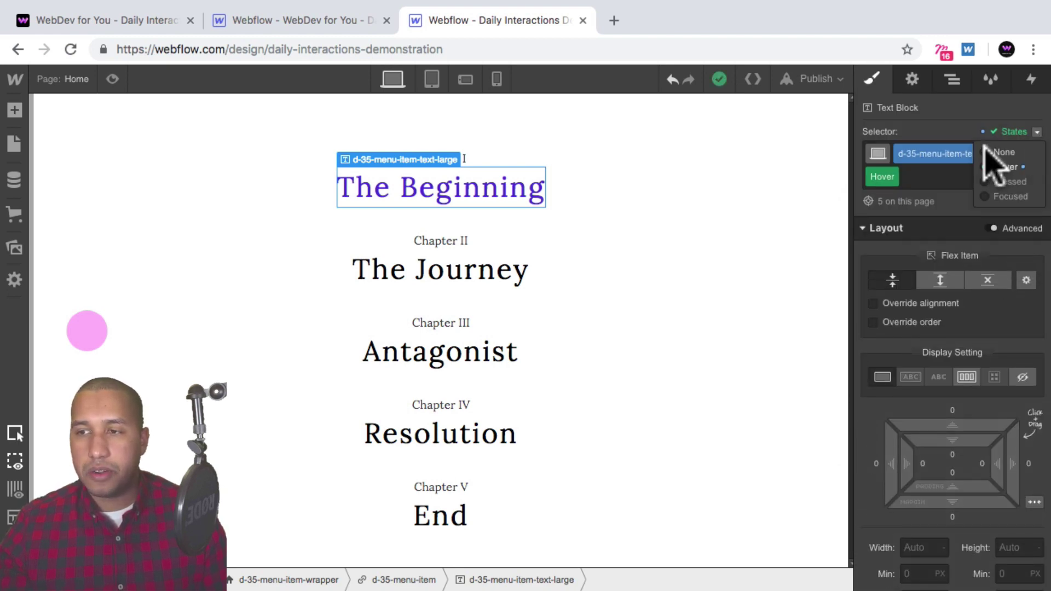
click(988, 147)
scroll(986, 264, down, 1)
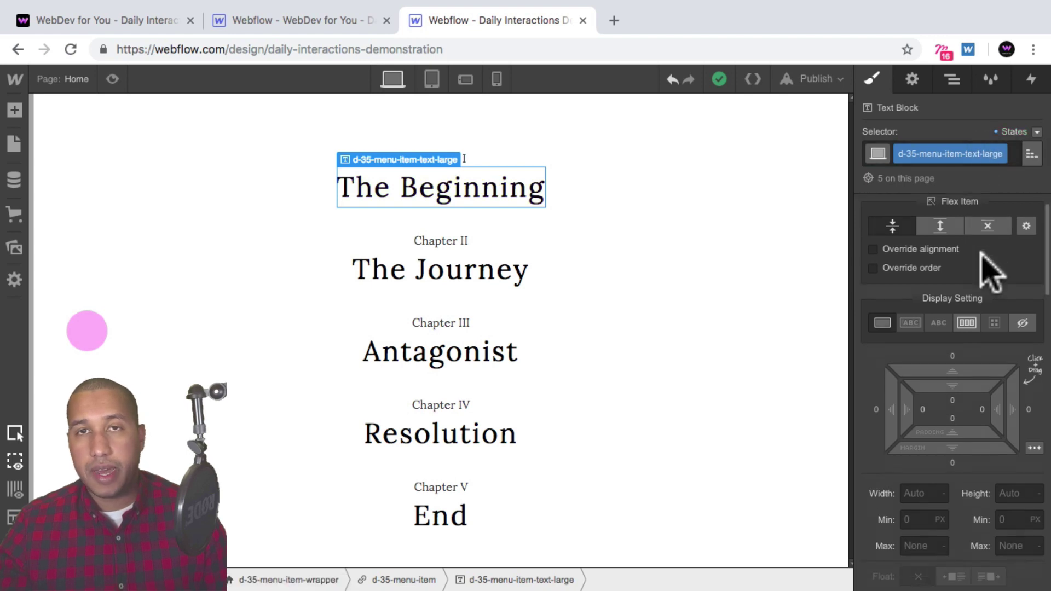
scroll(985, 263, down, 2)
scroll(985, 269, down, 10)
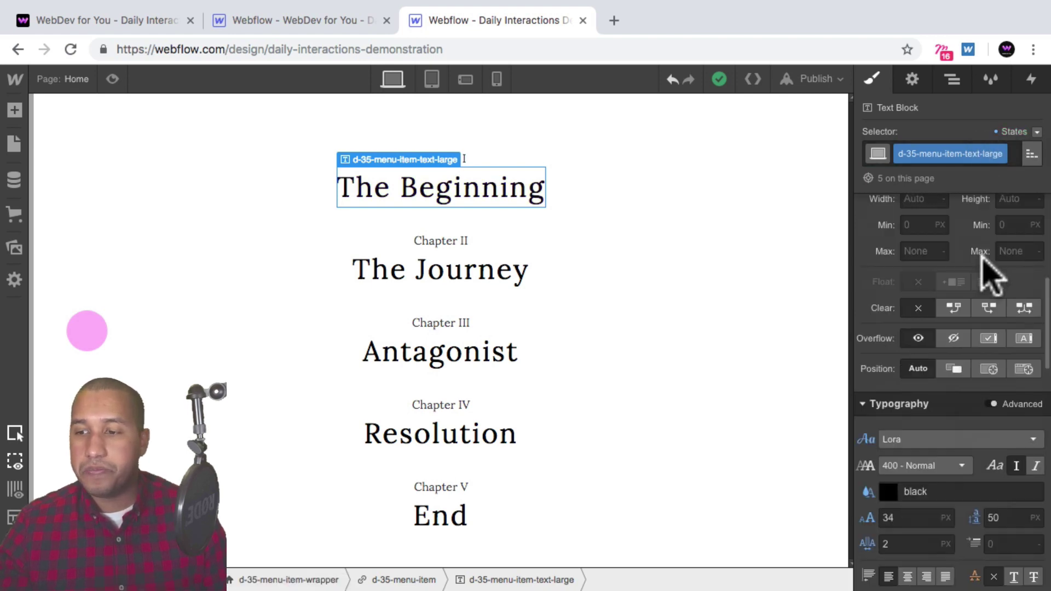
scroll(985, 263, down, 3)
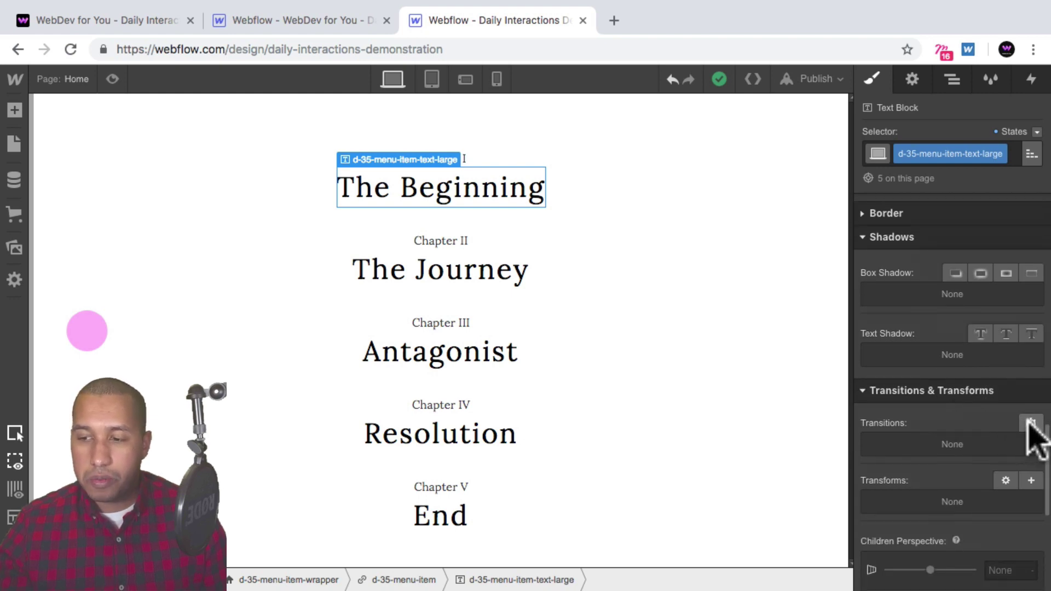
click(1031, 423)
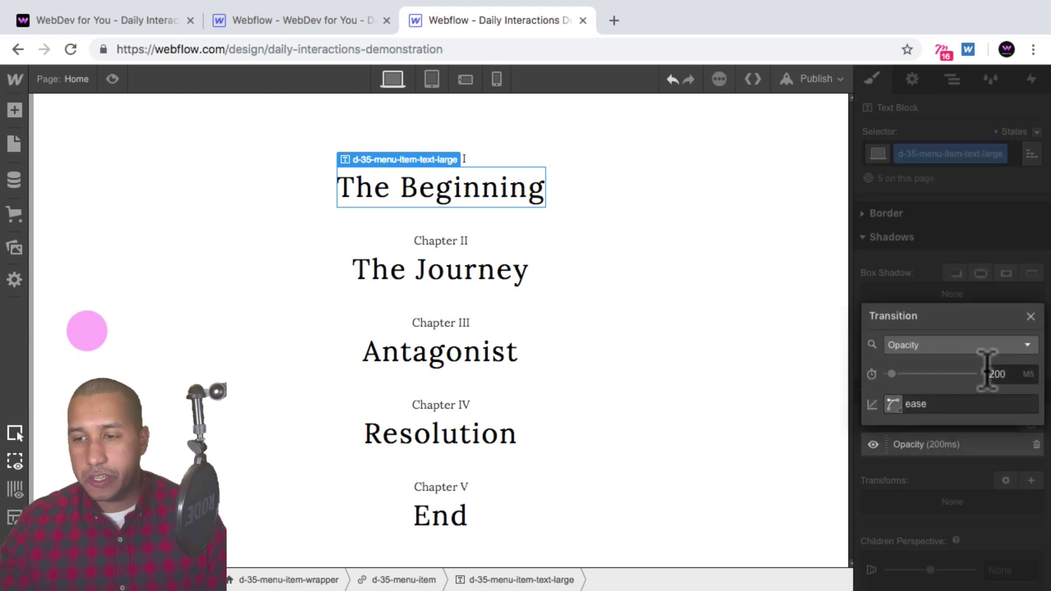
click(934, 345)
scroll(959, 411, down, 8)
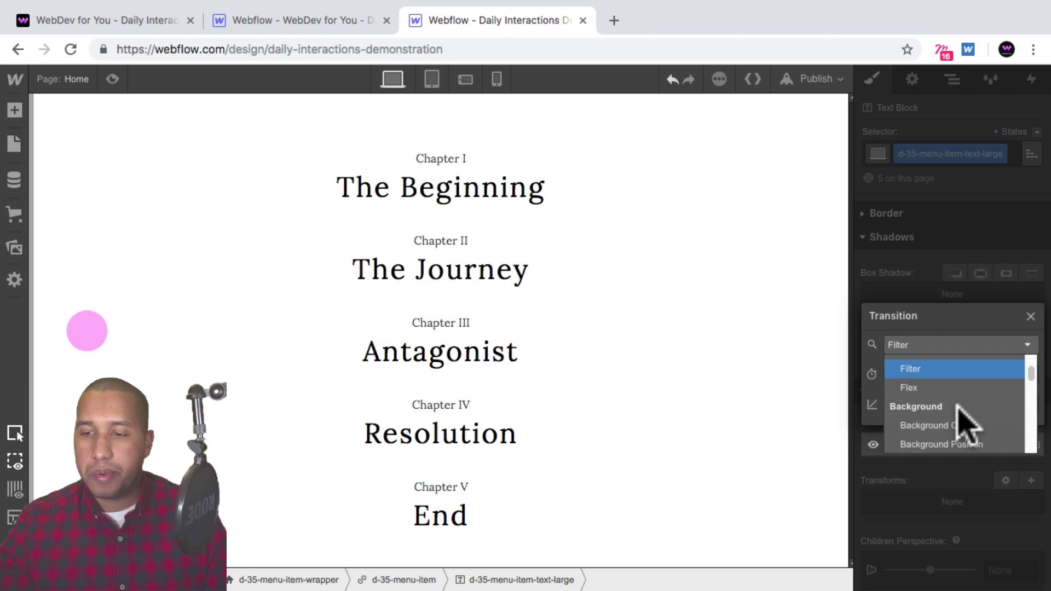
scroll(967, 425, down, 5)
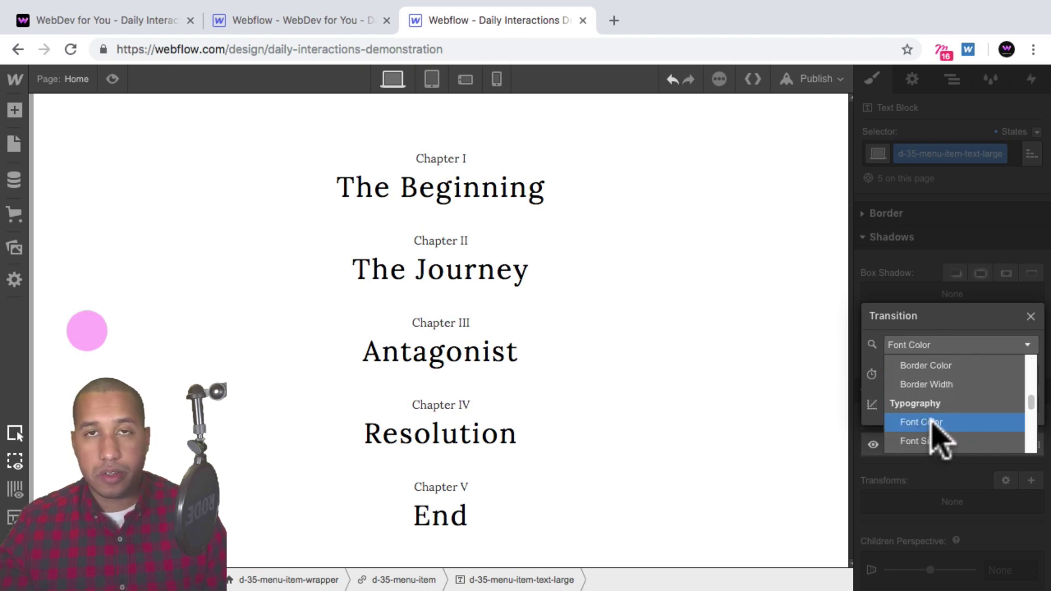
click(934, 423)
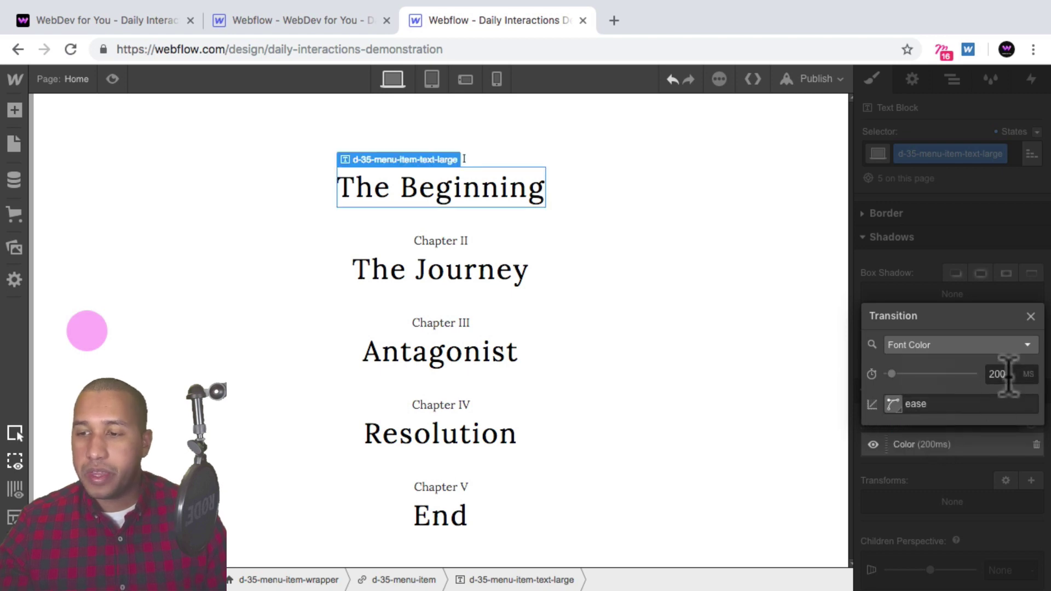
text(50)
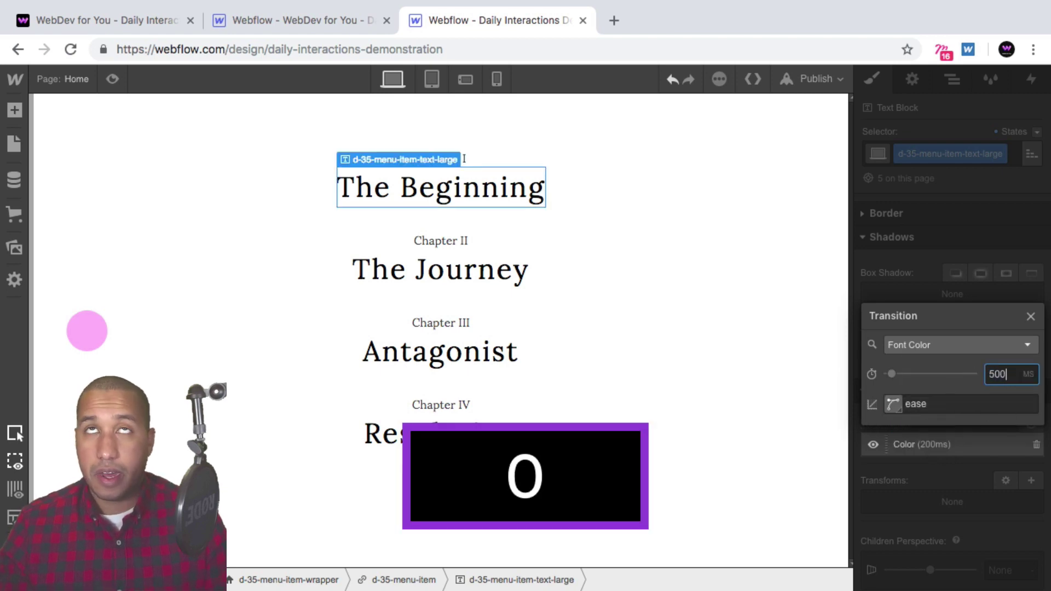
Review the transition's easing curve, keep it at Ease, and test the menu items' hover effect in preview mode.
click(894, 405)
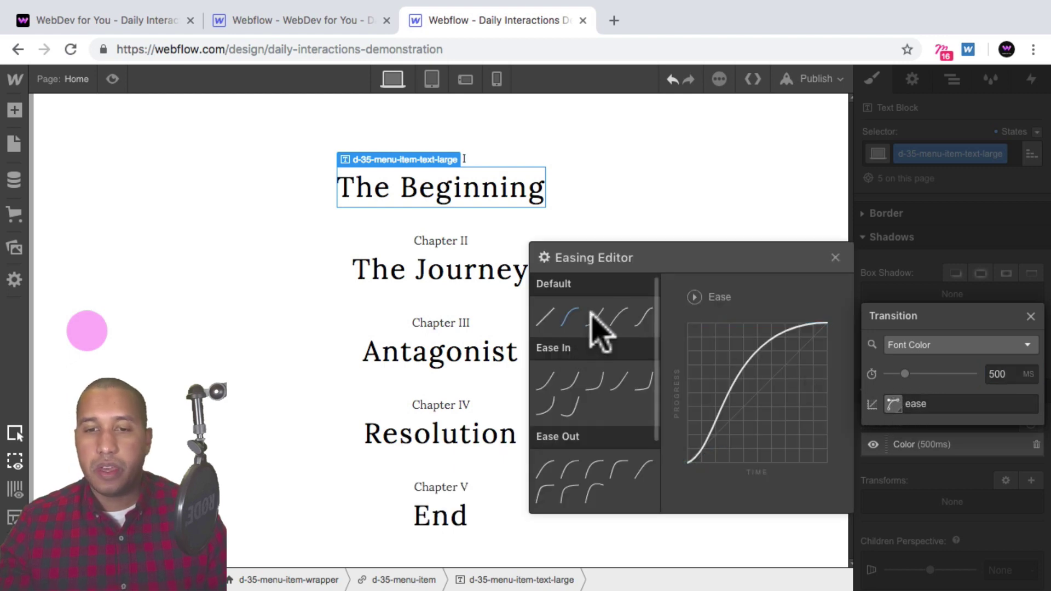
click(835, 258)
click(1032, 316)
click(112, 78)
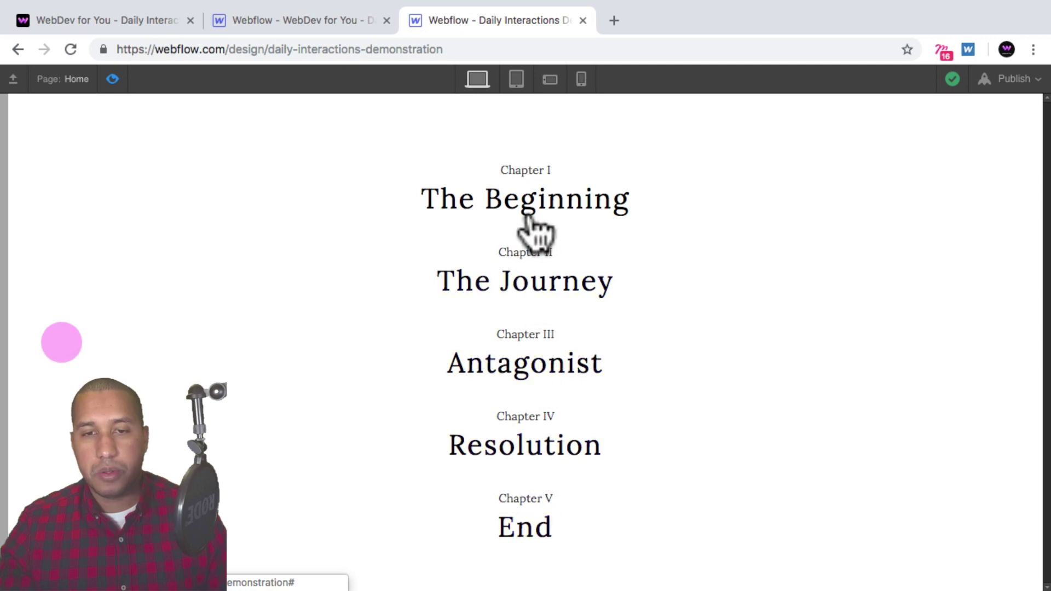
key(super+shift+p)
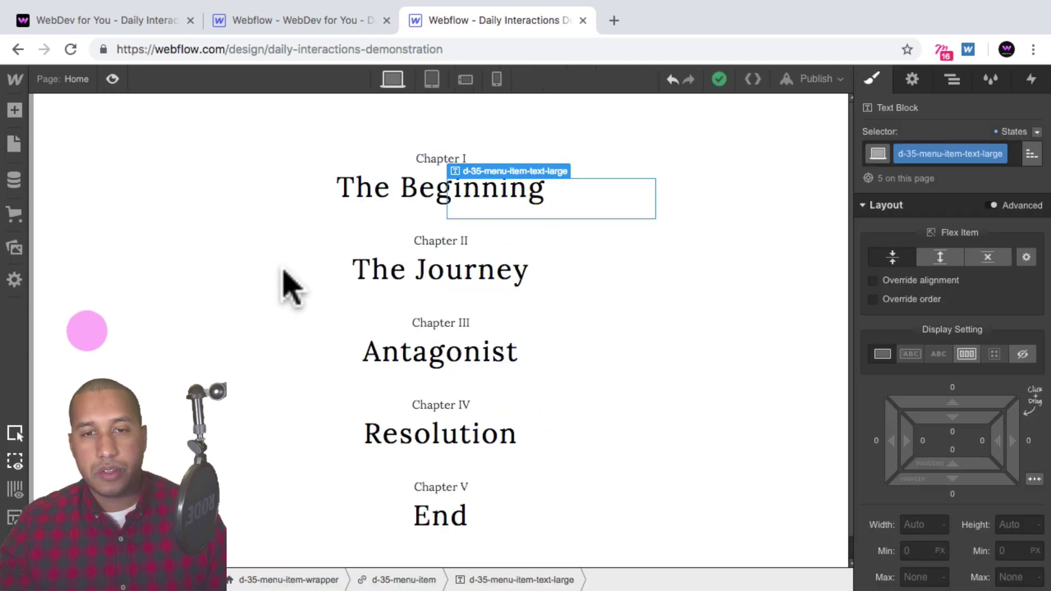
Select the d-35-menu-trigger inside d-35-section and add a Mouse Click (Tap) element trigger to it.
click(267, 278)
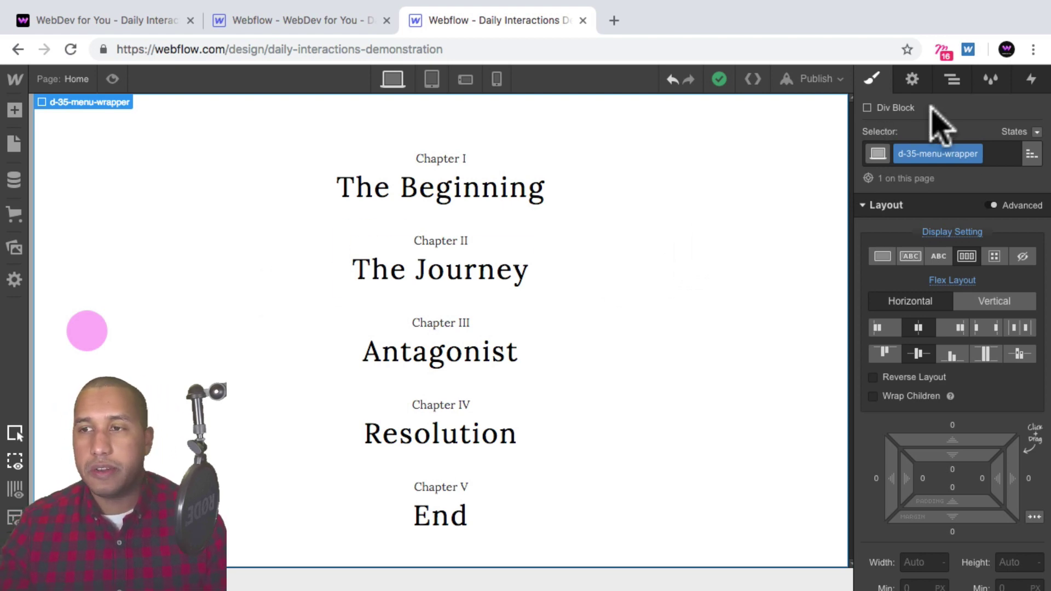
click(952, 80)
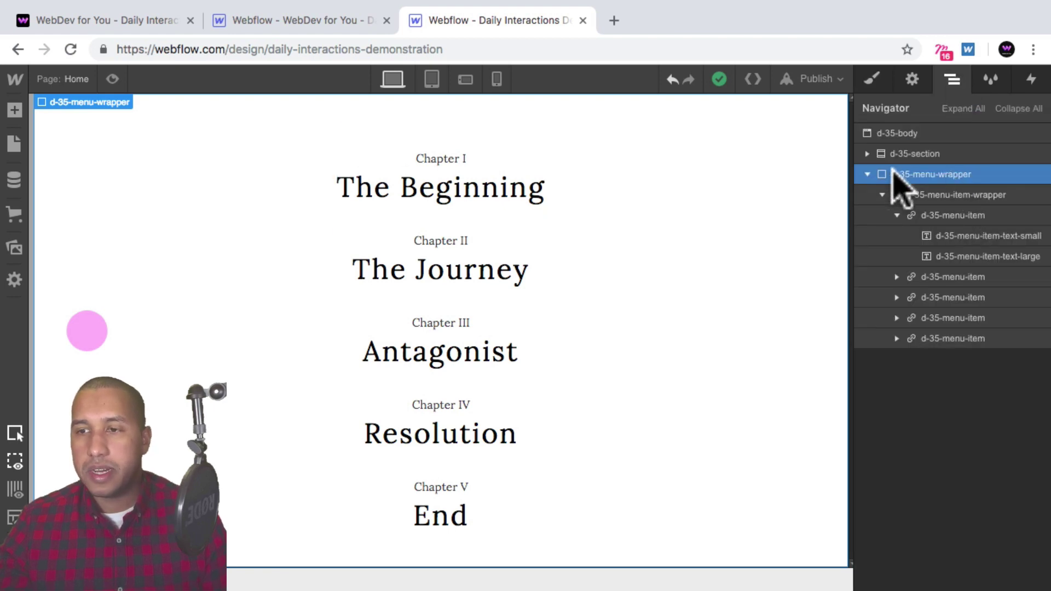
click(867, 174)
click(912, 154)
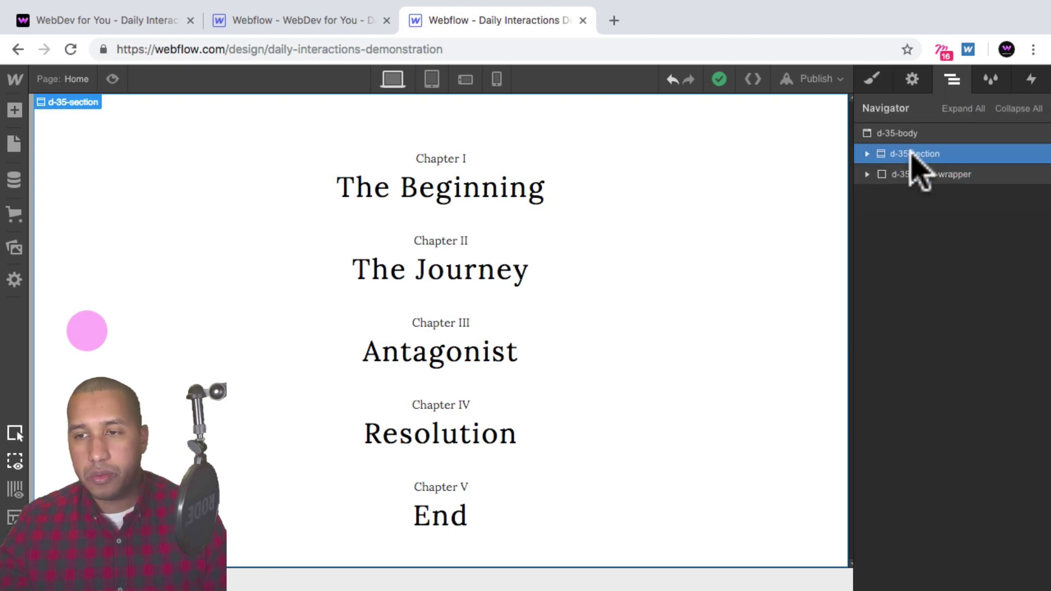
click(867, 154)
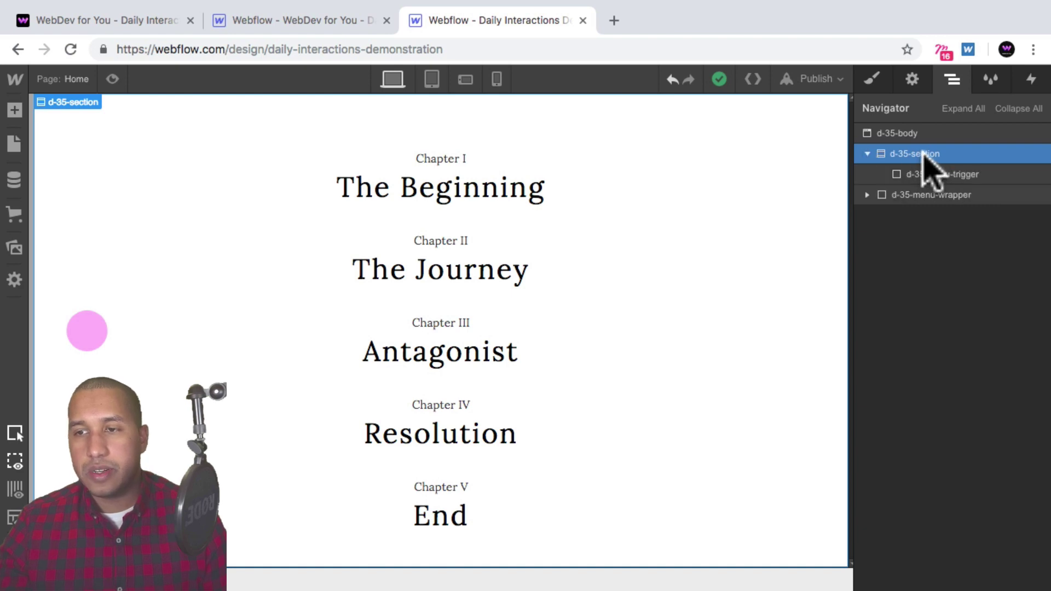
click(952, 174)
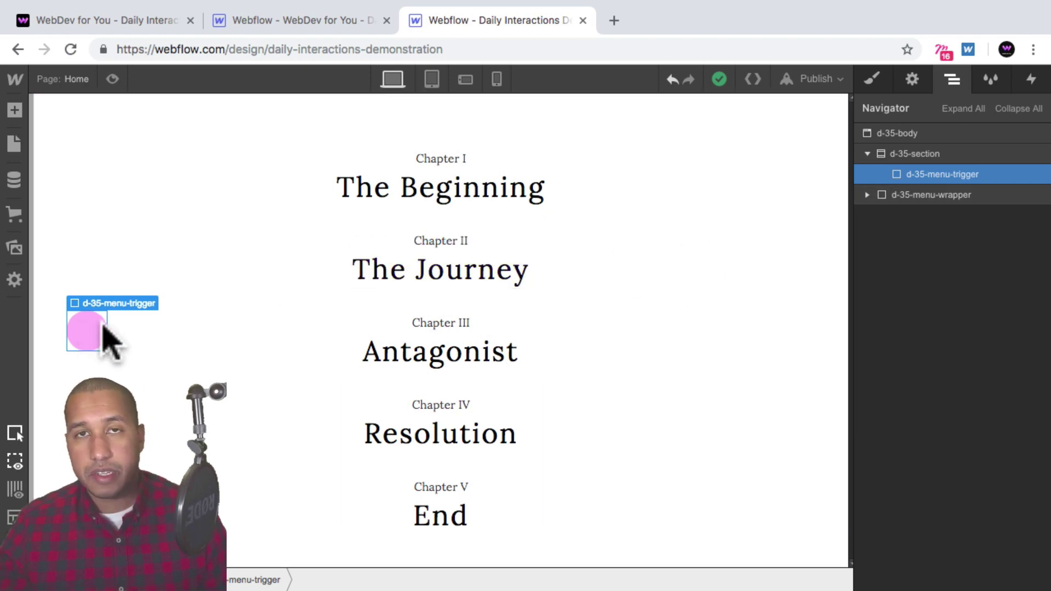
click(1032, 80)
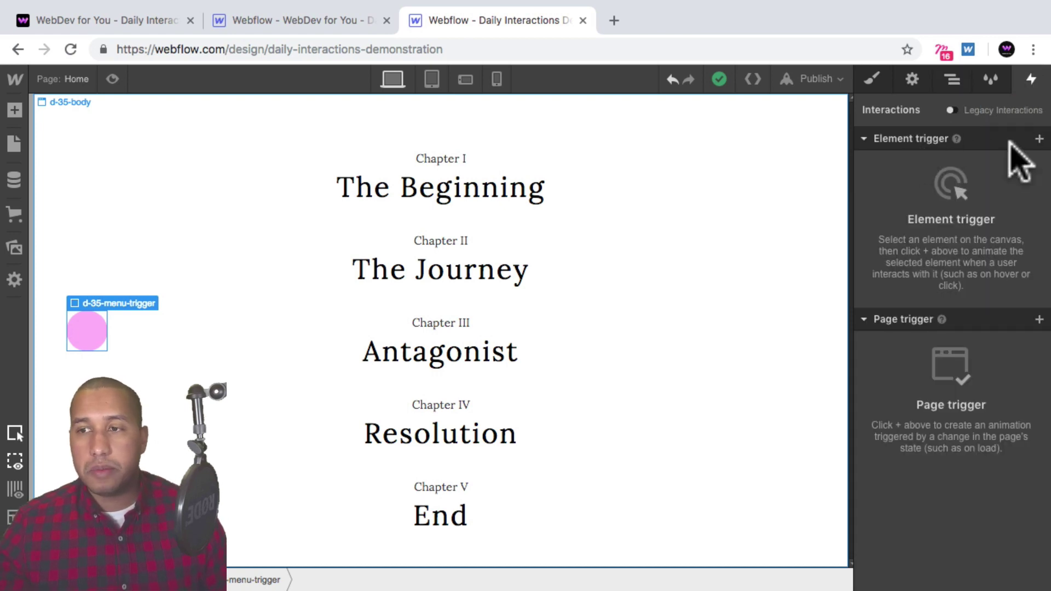
click(1038, 139)
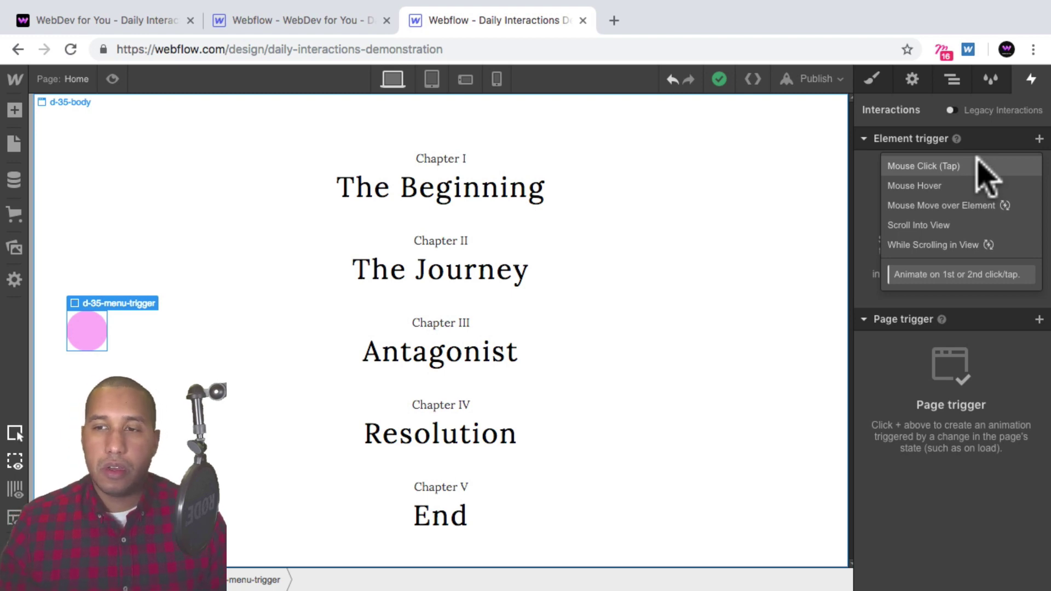
click(978, 164)
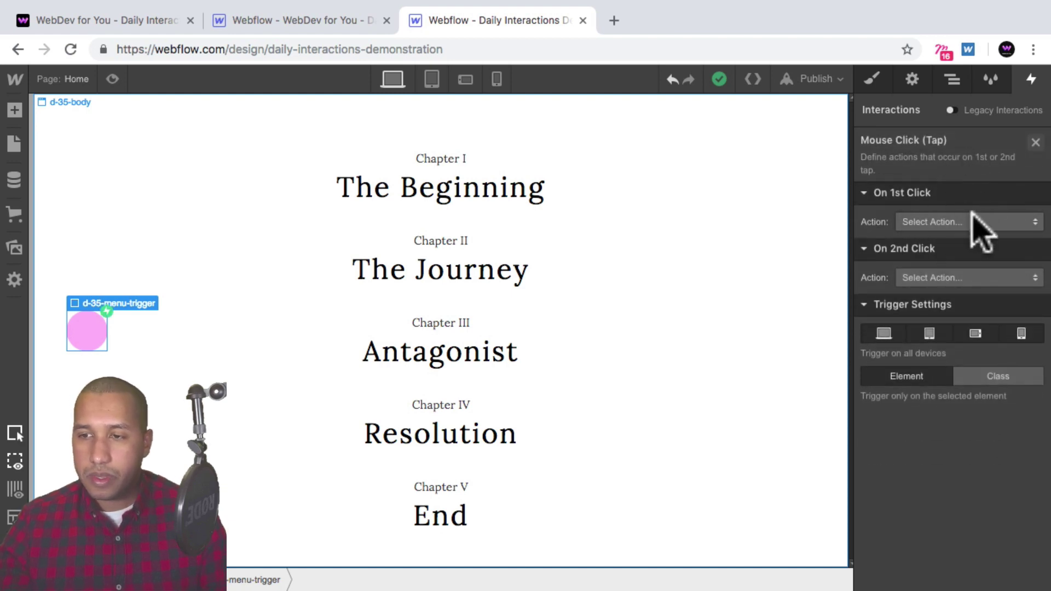
Set the first-click action to Start an Animation and create a timed animation named d-35-first-click.
click(932, 222)
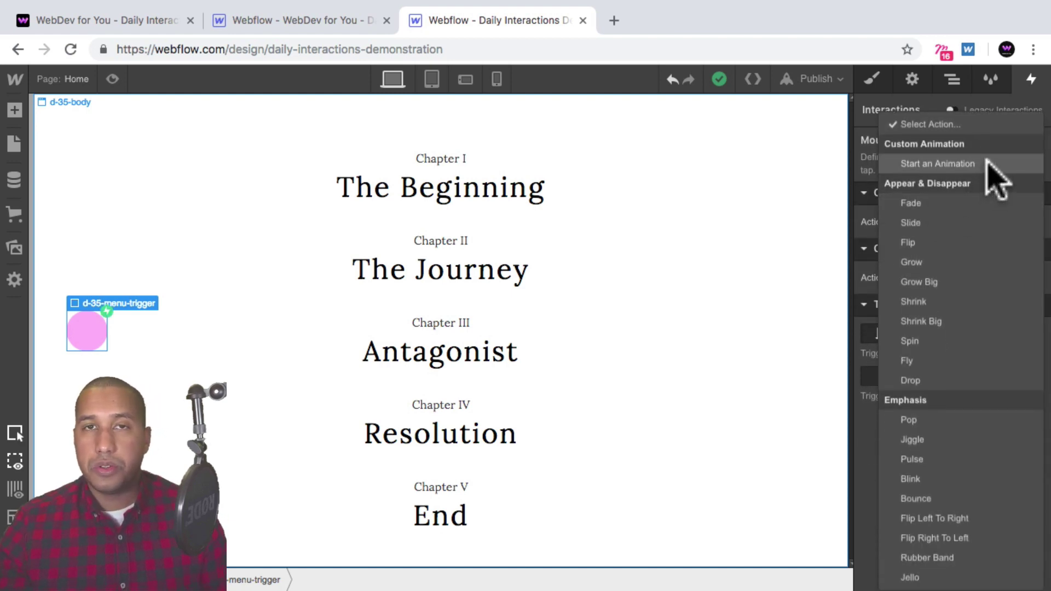
click(985, 164)
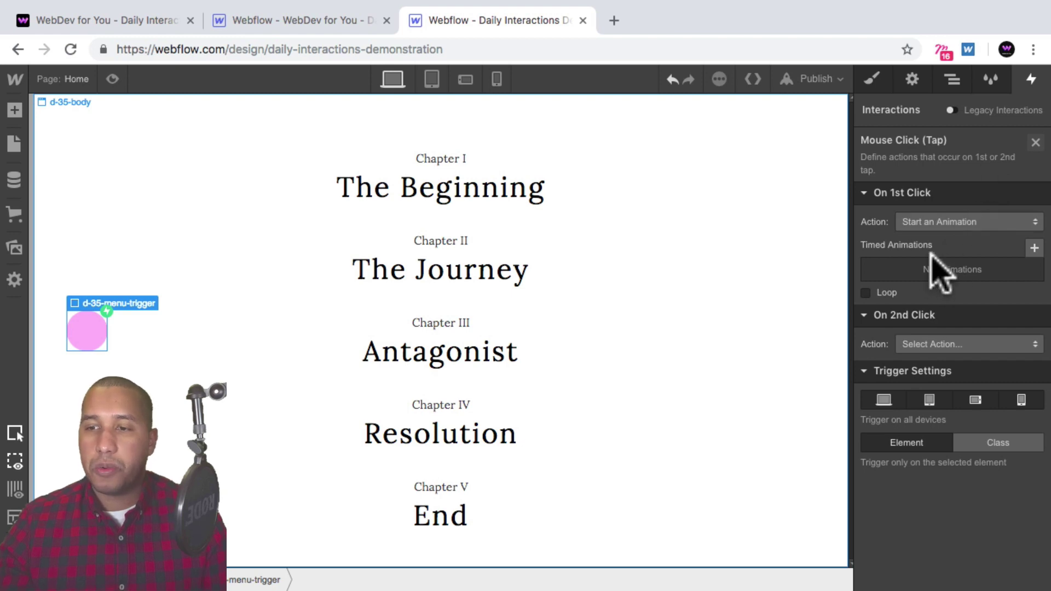
click(1035, 248)
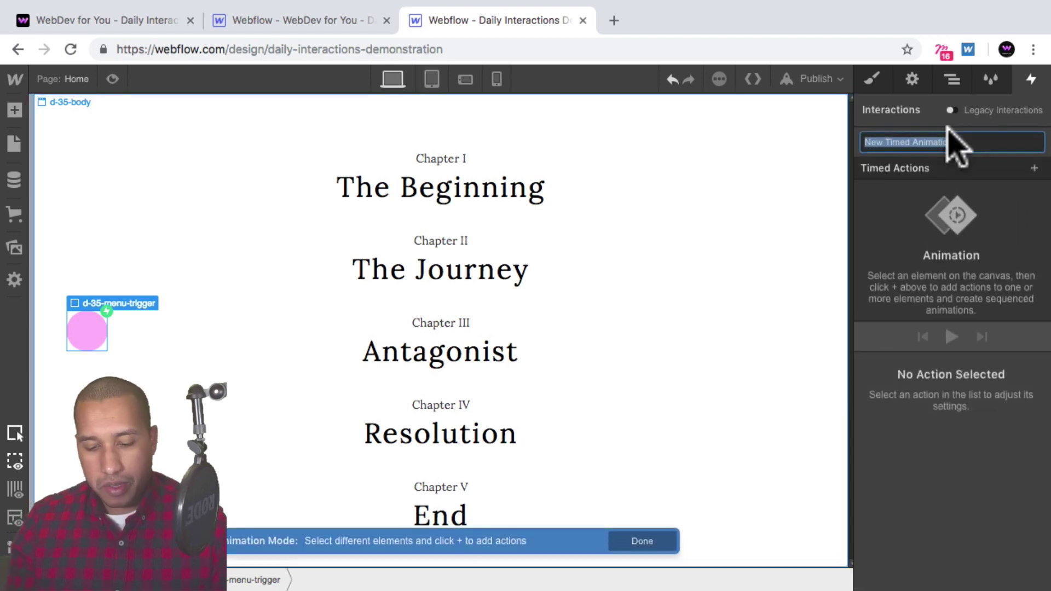
text(d-35-first-click)
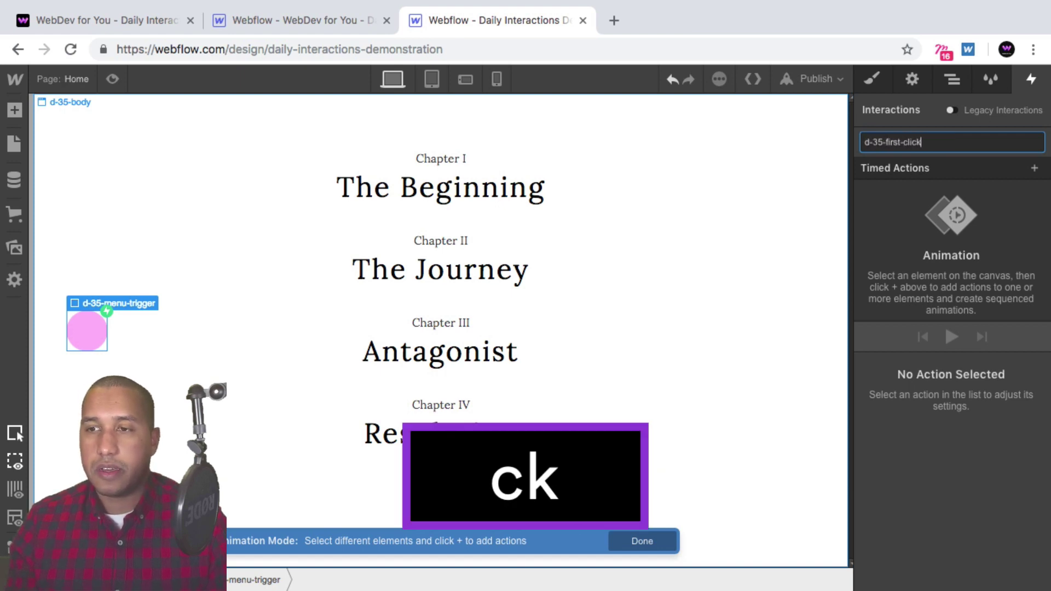
Close and reopen the menu on the published demo 35 page to study its animation, and return to the Webflow Designer.
click(134, 20)
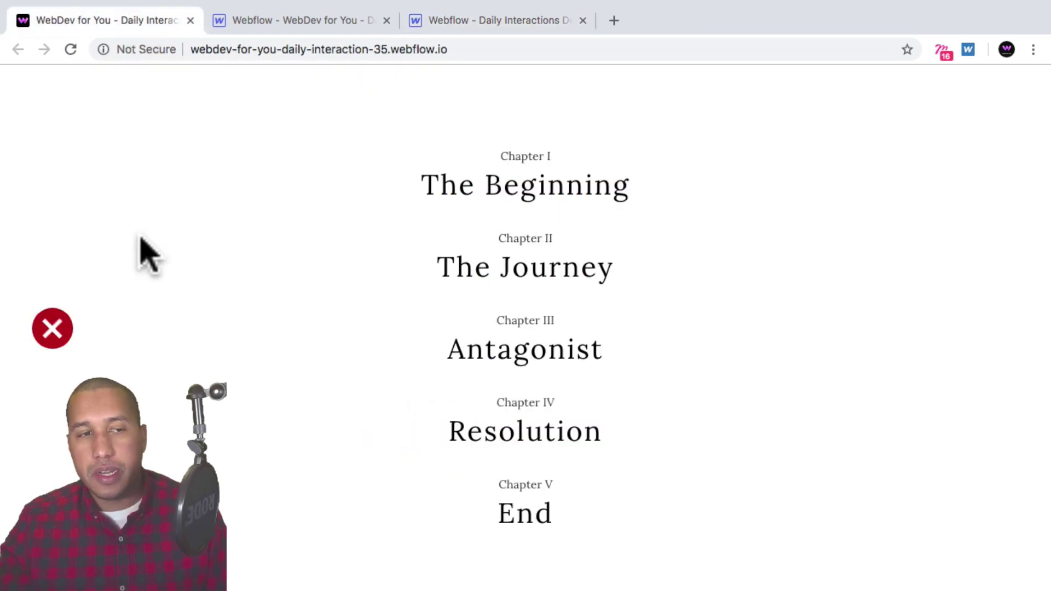
click(51, 340)
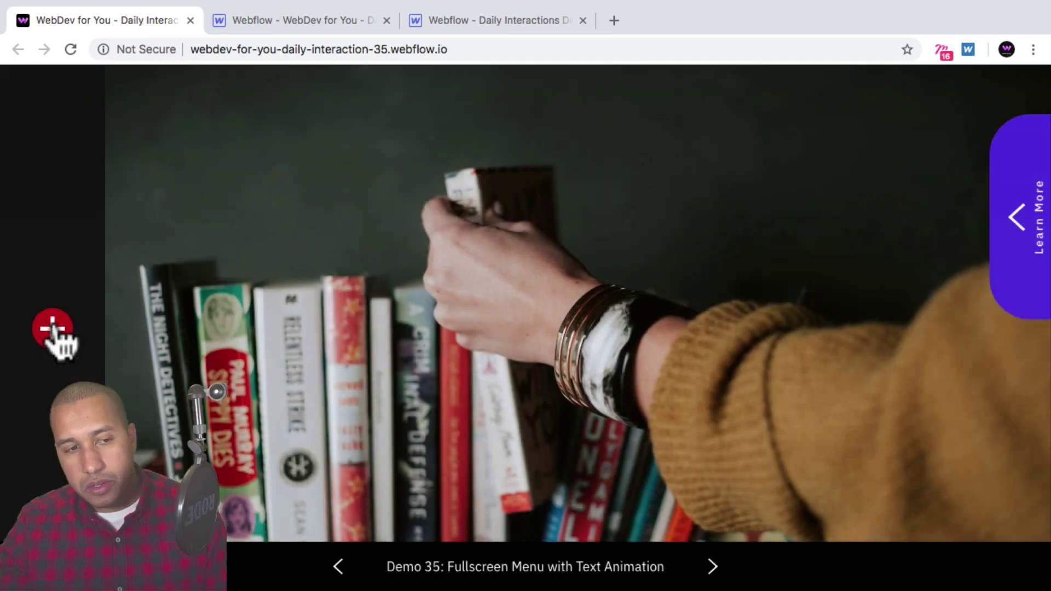
click(53, 328)
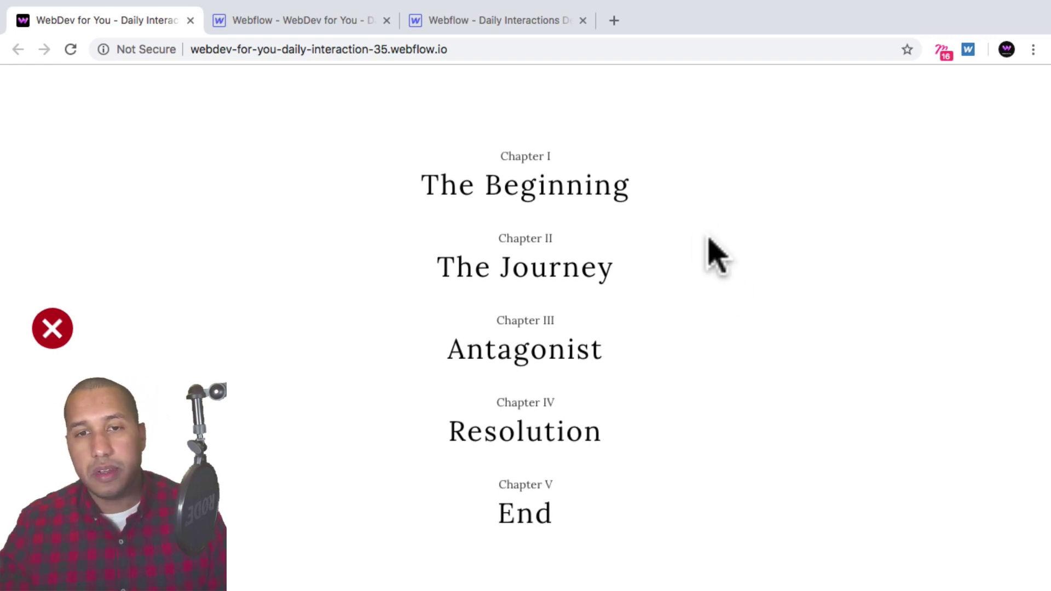
click(504, 24)
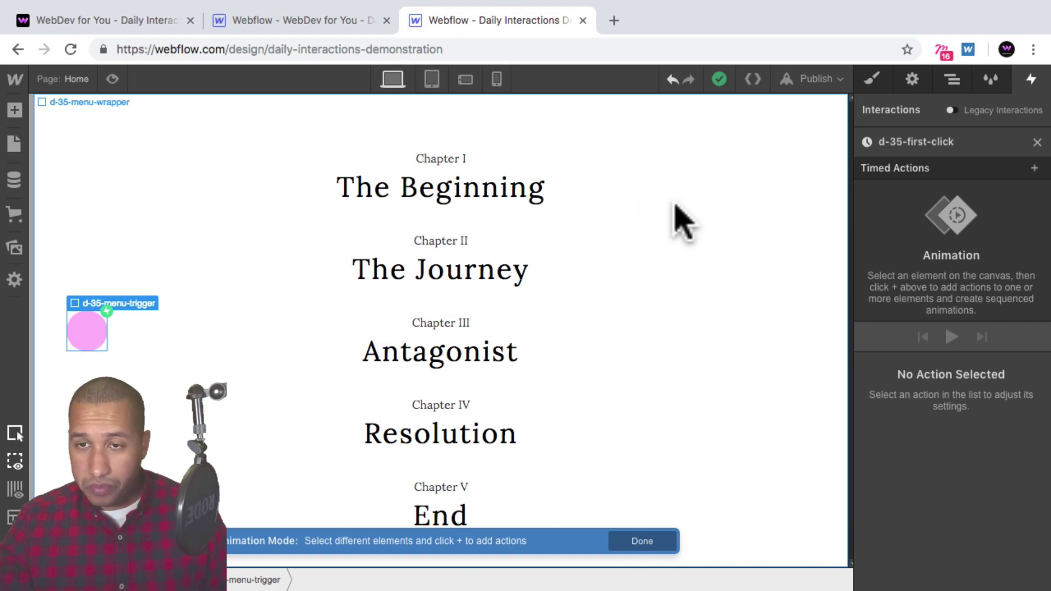
Add a Move action for the d-35-menu-wrapper to the d-35-first-click animation.
click(952, 85)
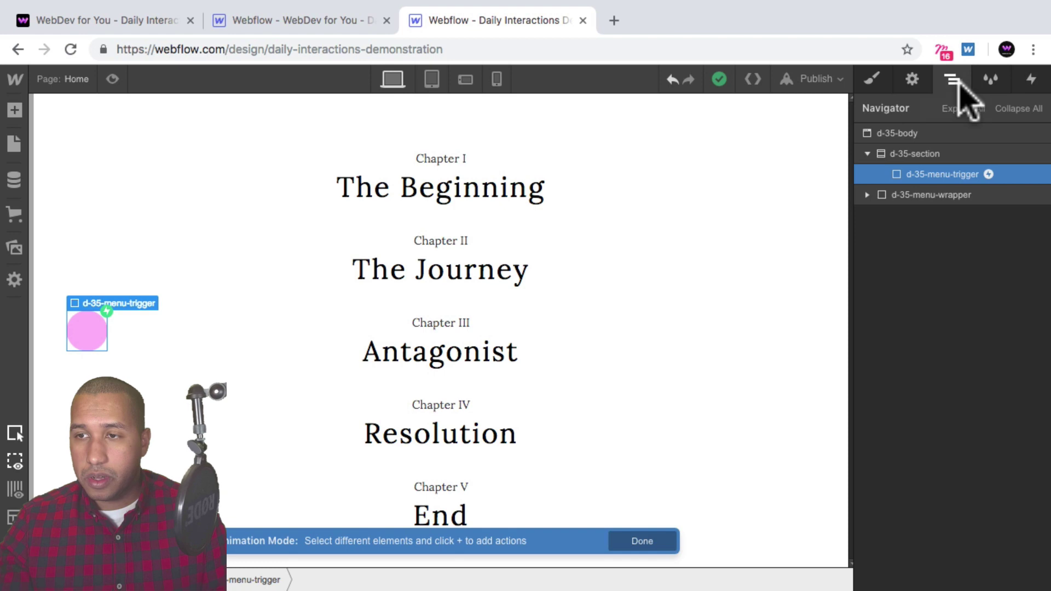
click(933, 196)
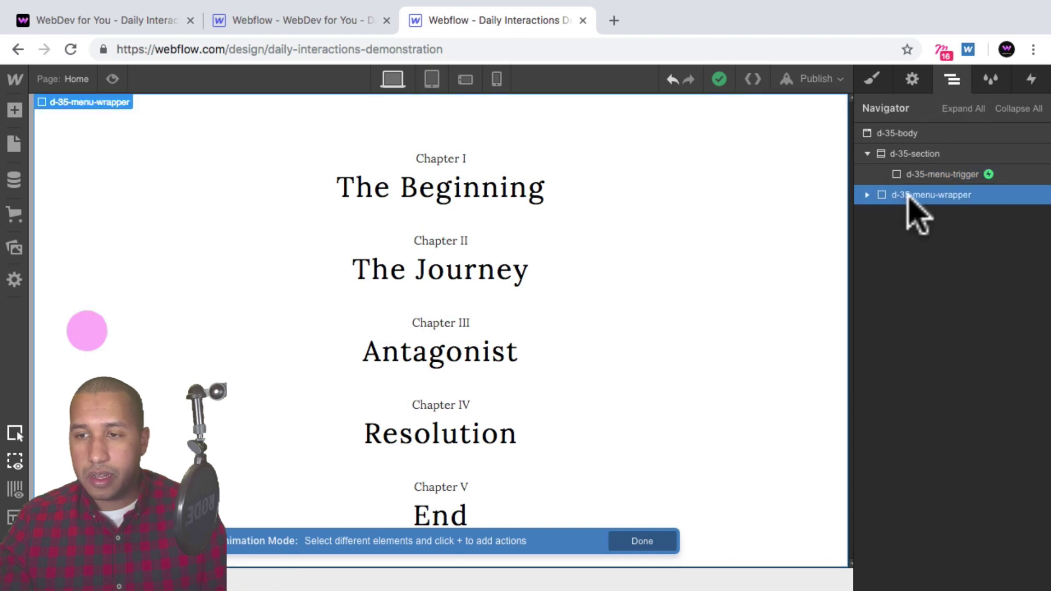
click(1031, 83)
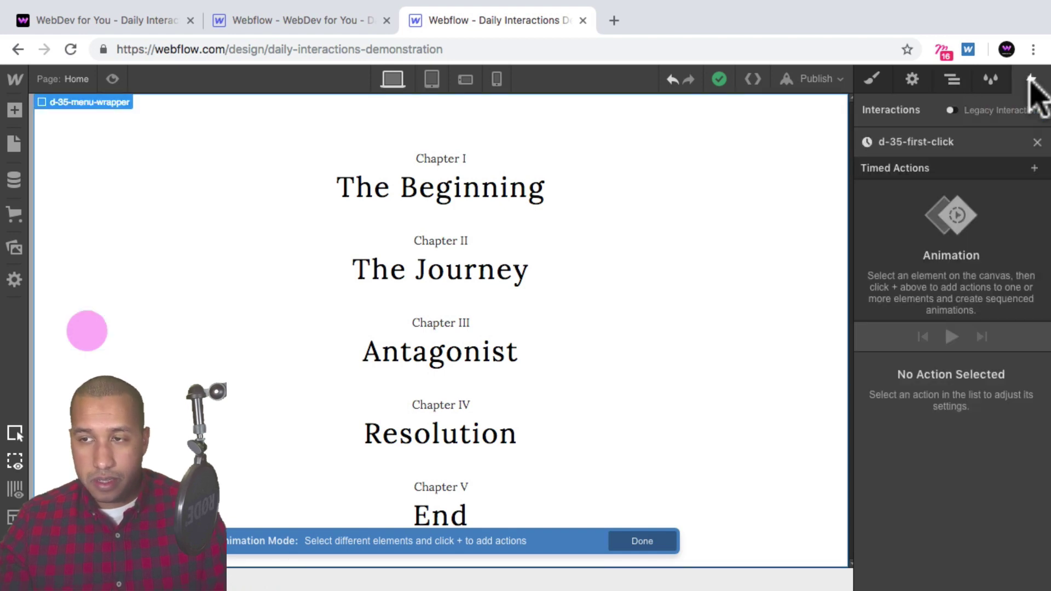
click(1034, 168)
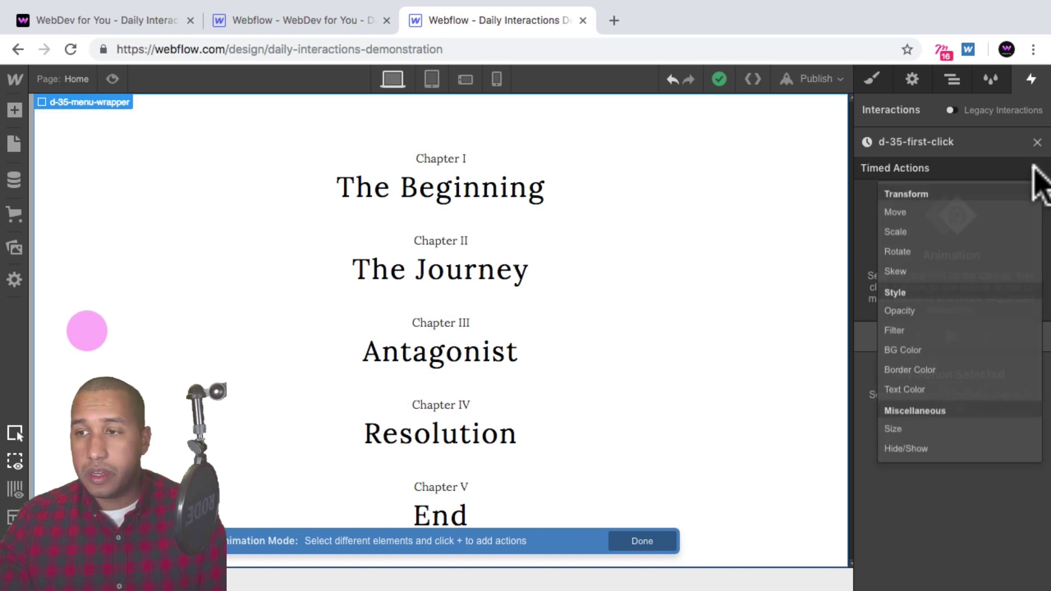
click(952, 213)
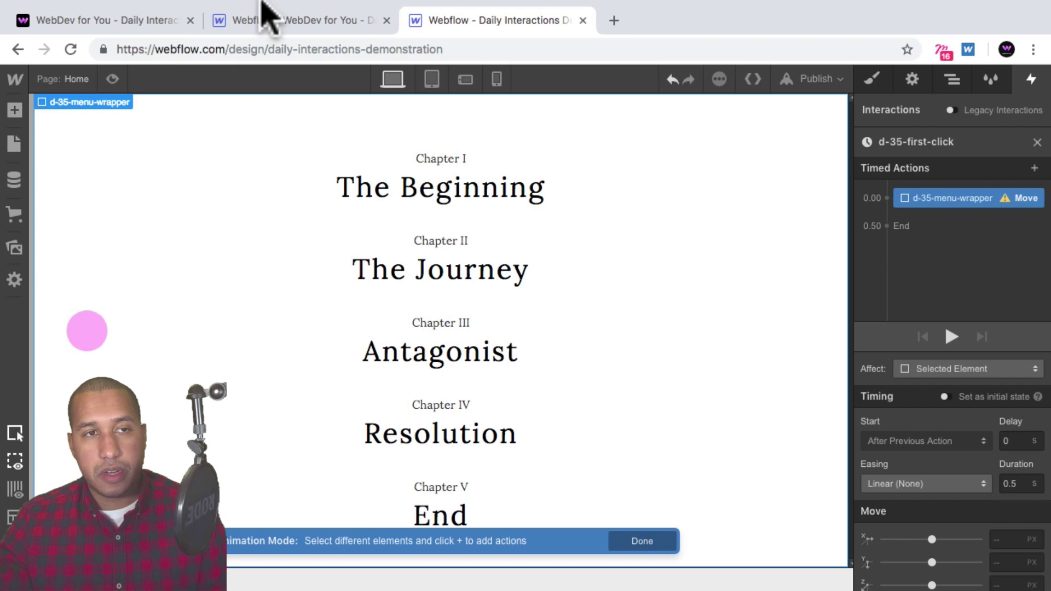
Hide the browser's toolbar in full-screen view to give the Designer more room.
mouse_move(265, 6)
click(188, 9)
click(198, 44)
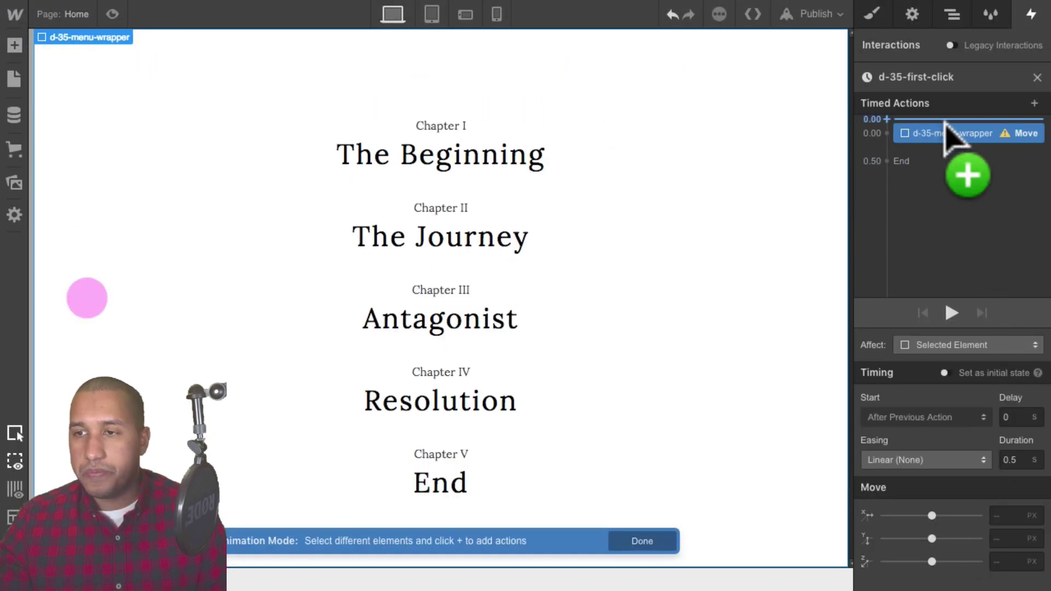
Set the vertical (Y) offset of the wrapper's Move action to 30%.
click(1001, 539)
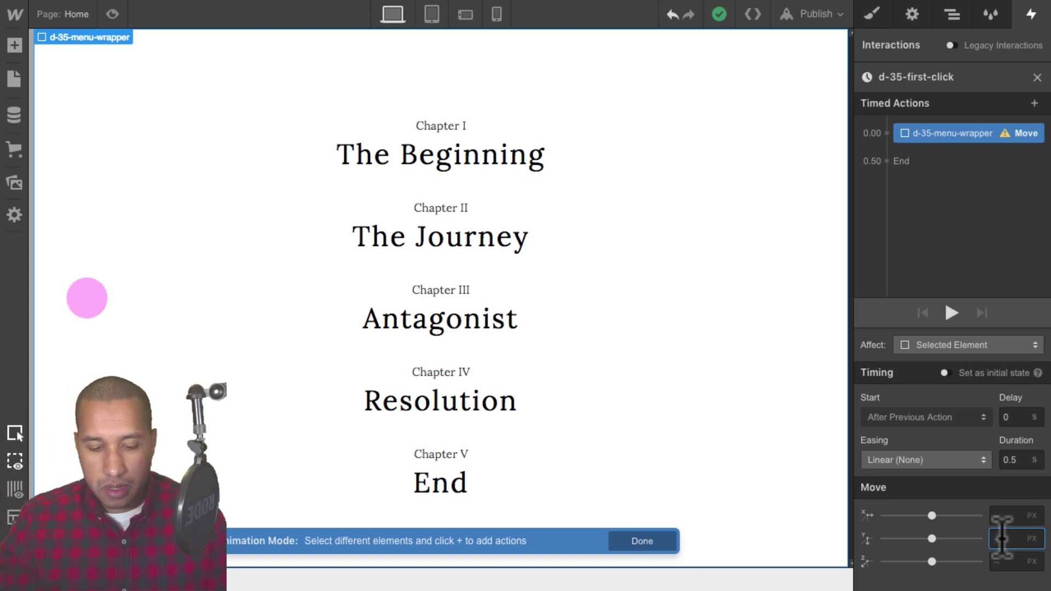
text(30%)
key(shift+Return)
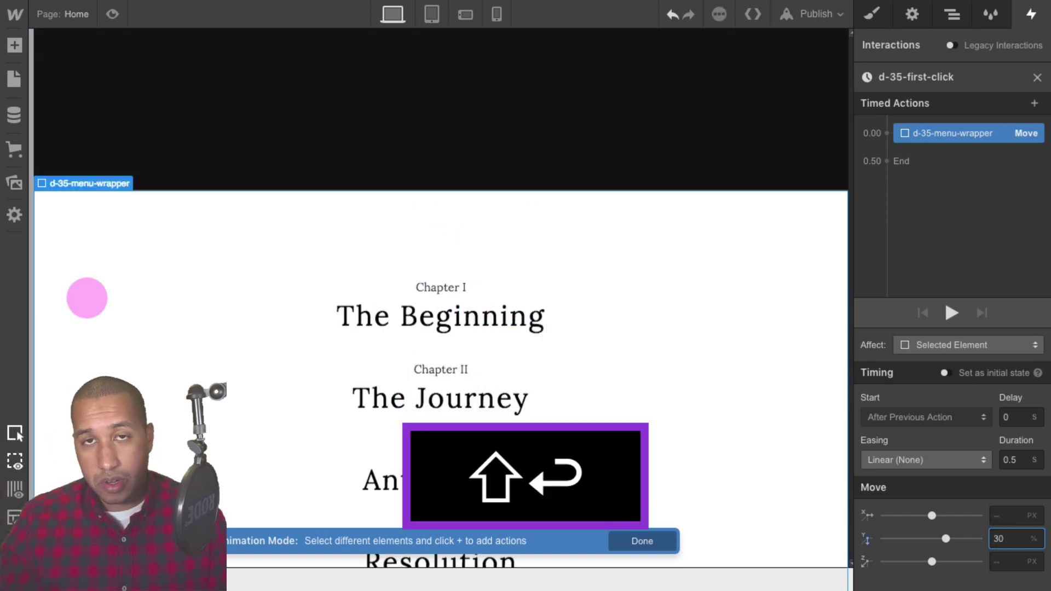
Add an Opacity action for the d-35-menu-wrapper after the Move action and set it to 0%.
drag(949, 133, 951, 142)
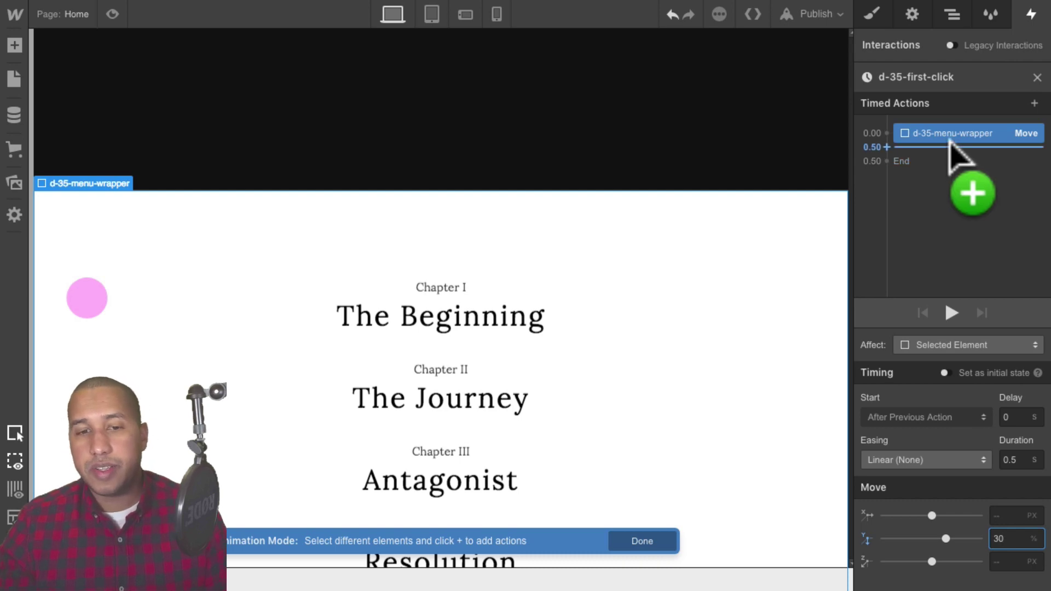
drag(950, 139, 942, 144)
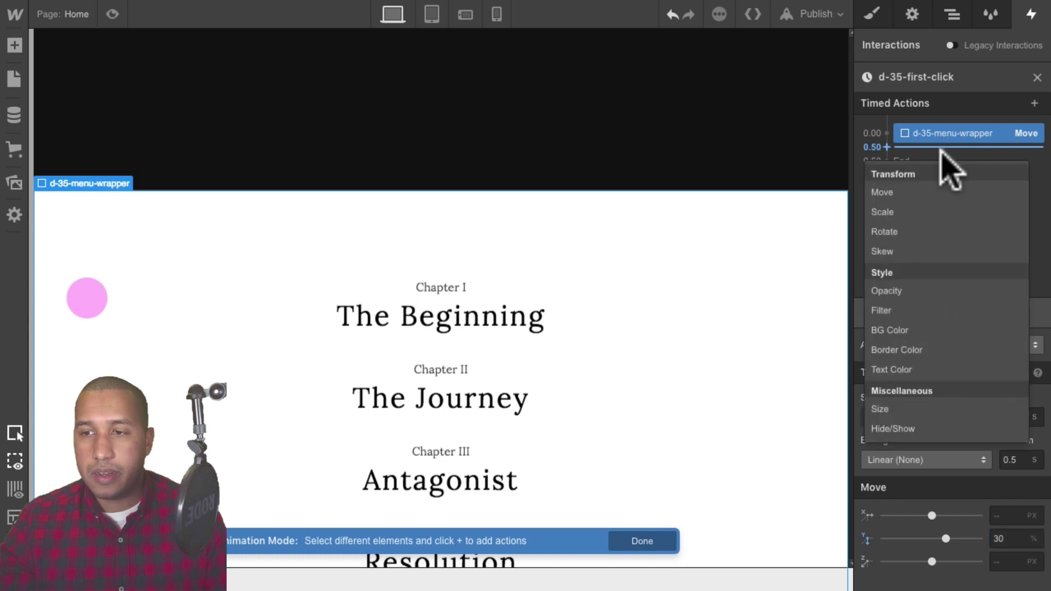
click(906, 289)
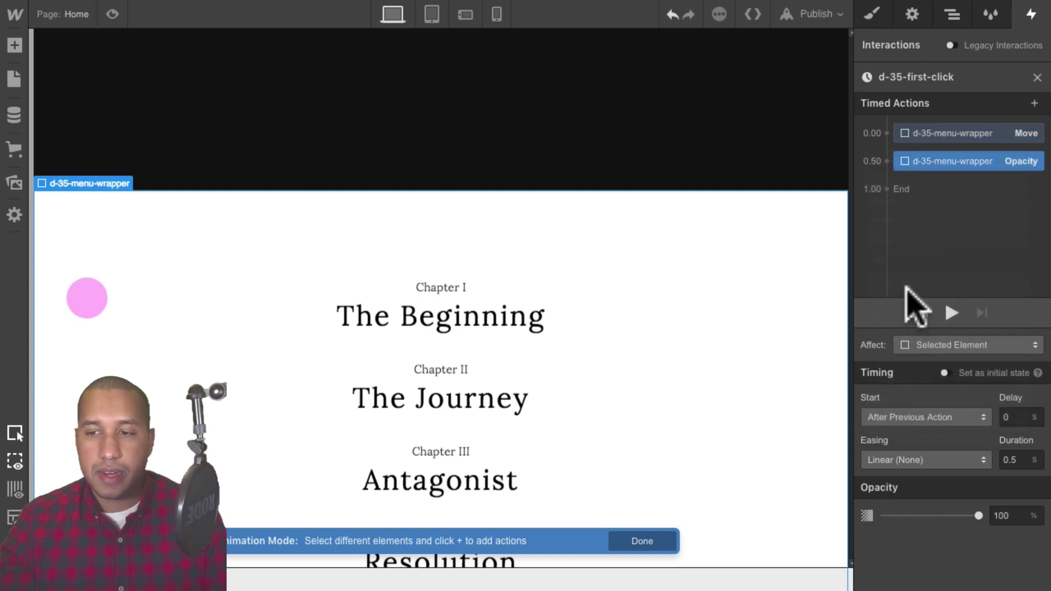
double_click(1004, 516)
text(0)
key(Return)
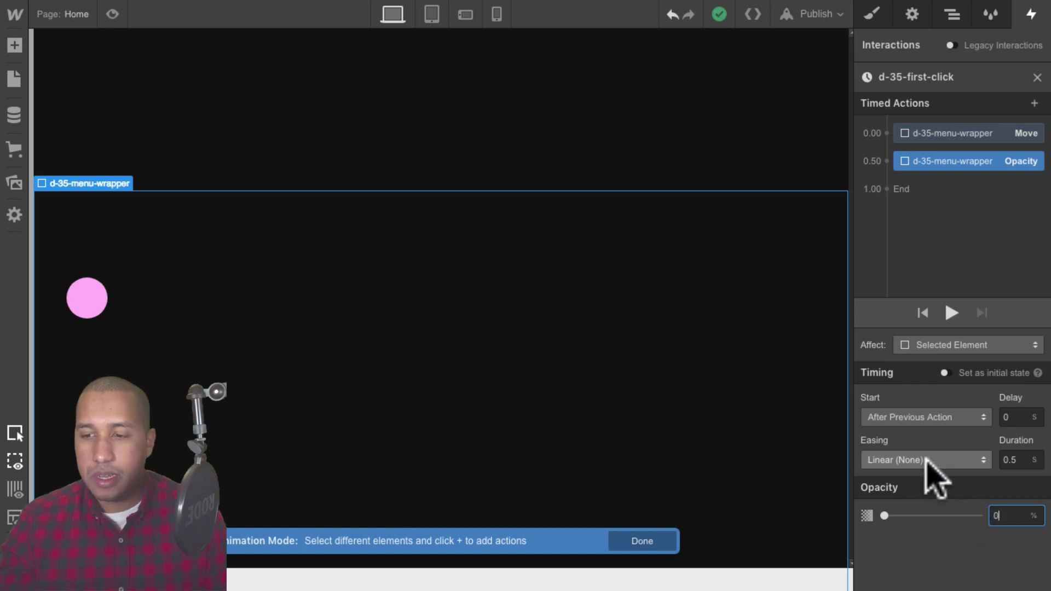
Make both the Move and the Opacity actions of d-35-menu-wrapper initial states and check the page in preview mode.
click(945, 373)
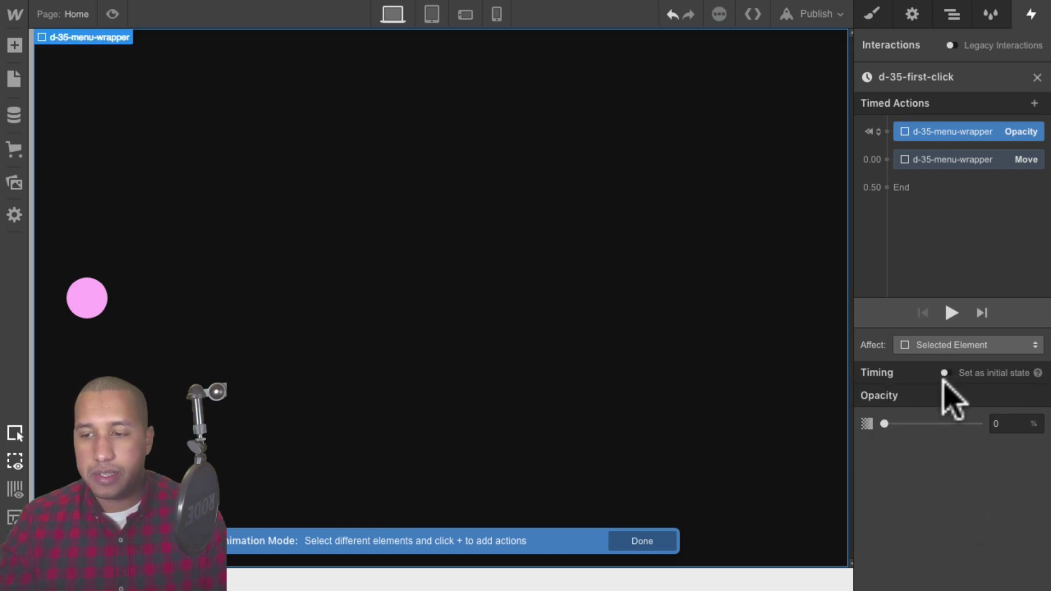
click(944, 373)
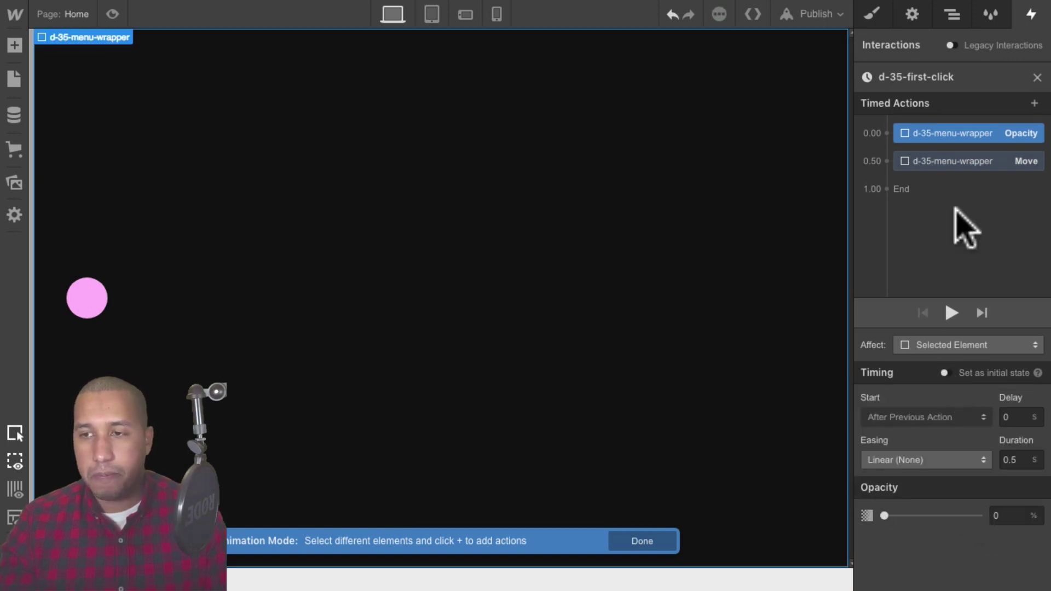
click(957, 162)
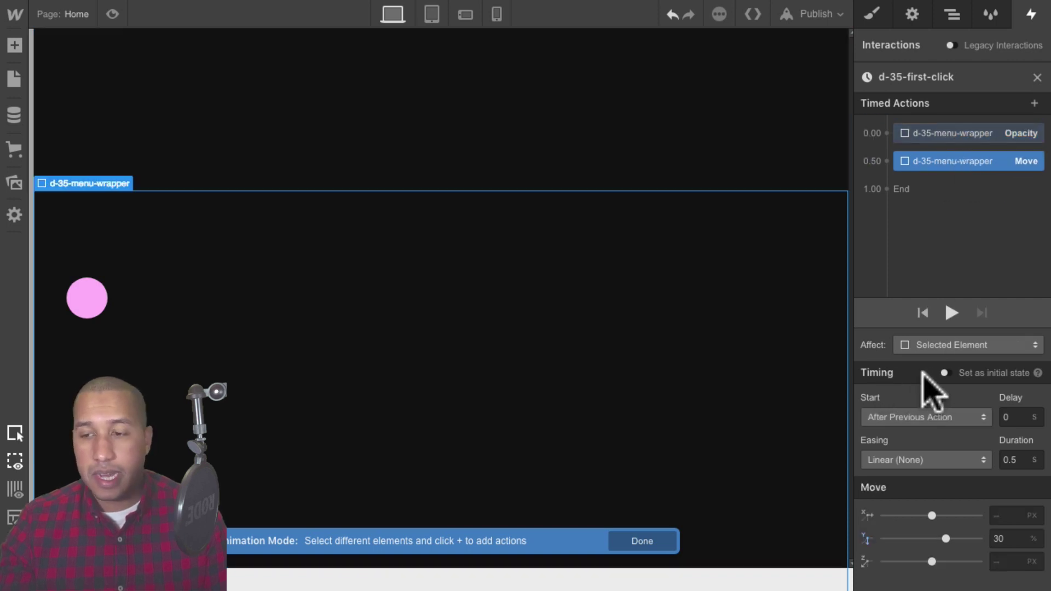
click(944, 372)
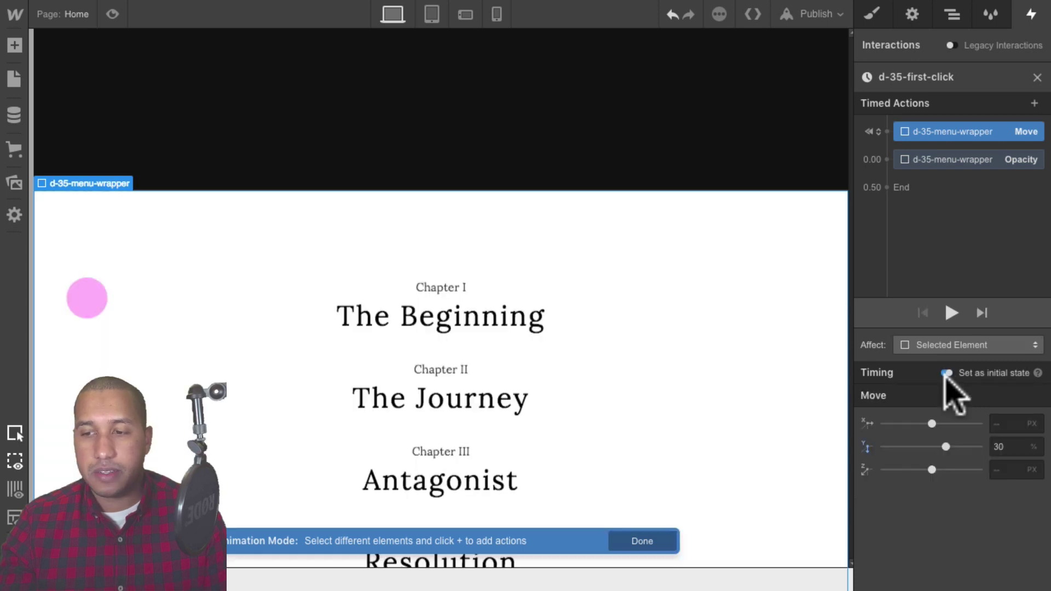
click(941, 160)
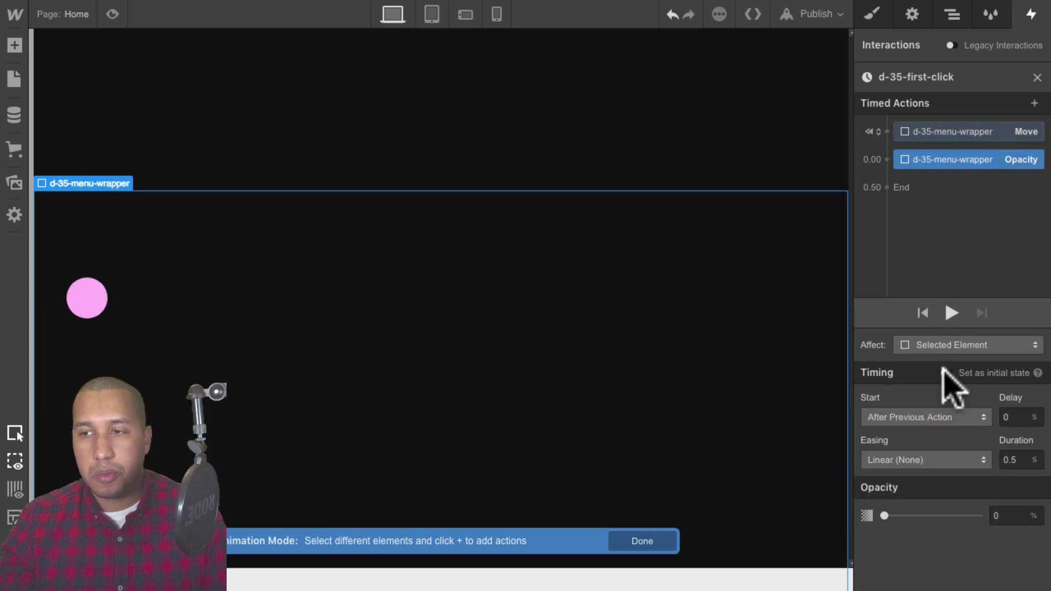
click(945, 372)
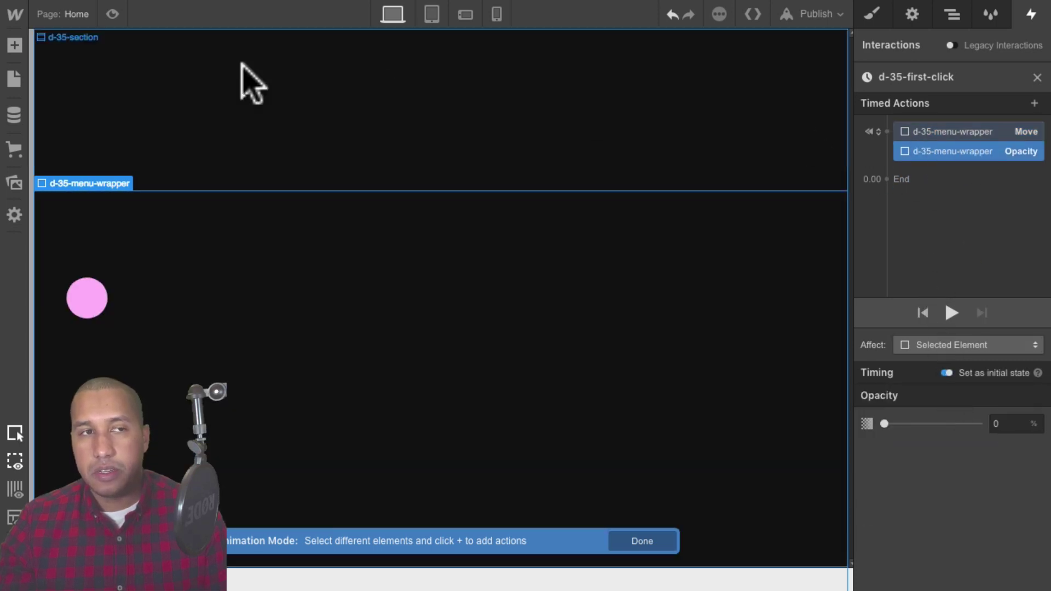
click(112, 13)
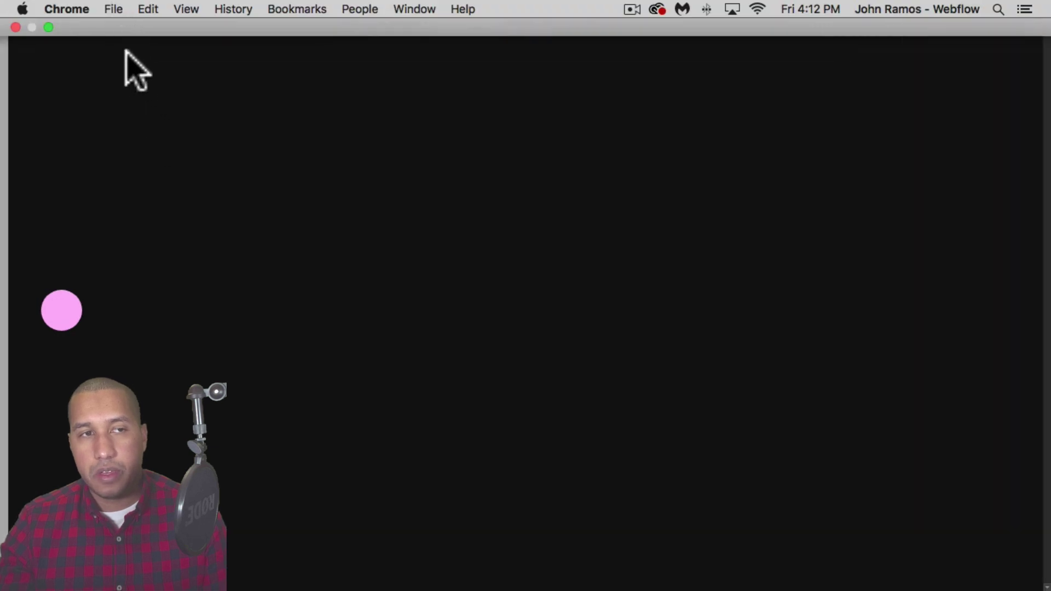
Leave the page preview and set the d-35-menu-wrapper's Opacity action to 100%.
click(113, 13)
click(112, 14)
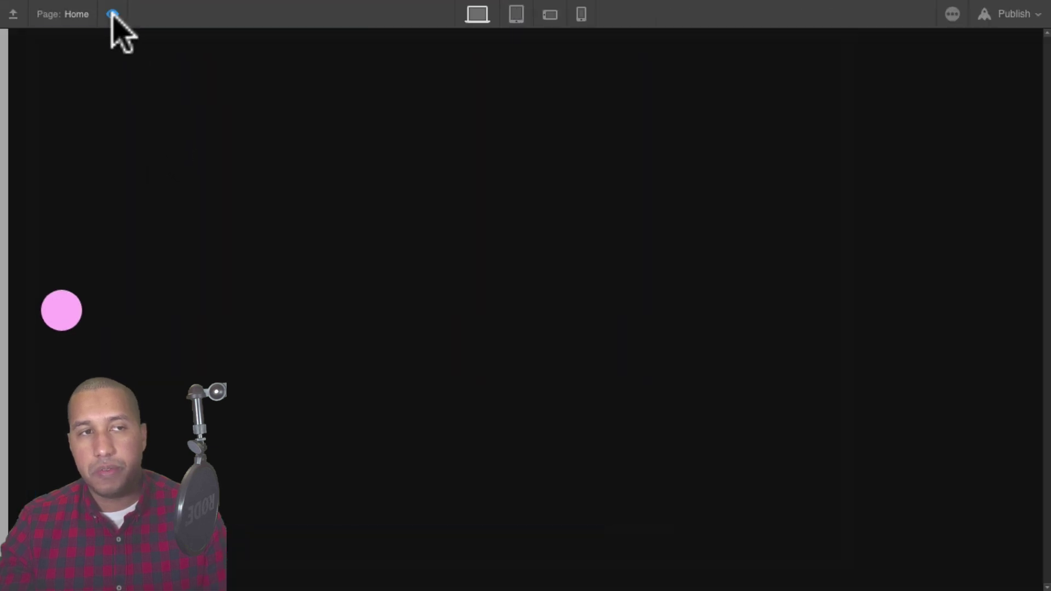
click(112, 14)
drag(986, 146, 954, 146)
click(997, 422)
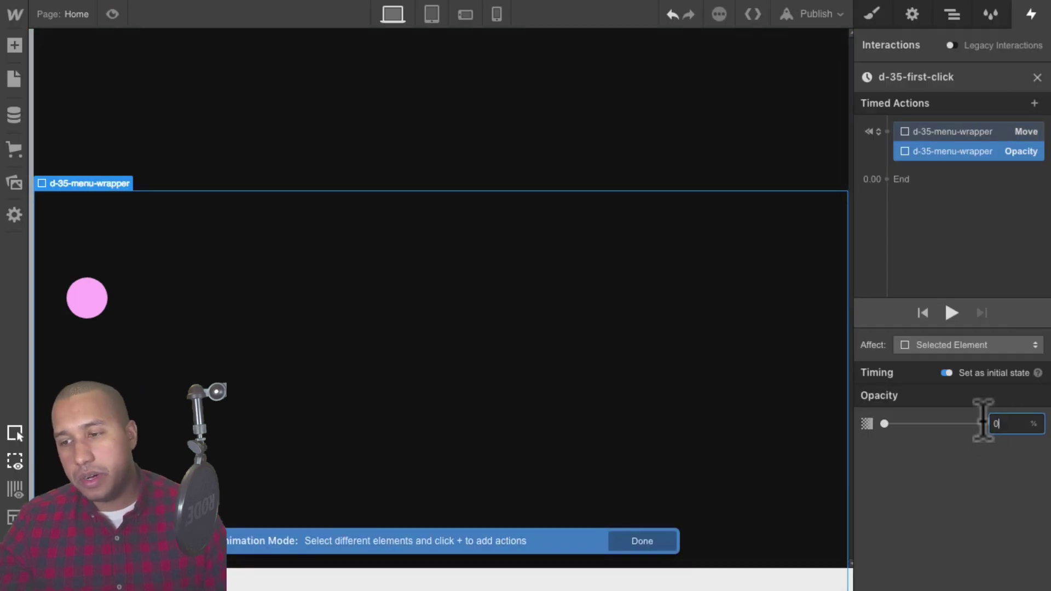
text(100)
key(Return)
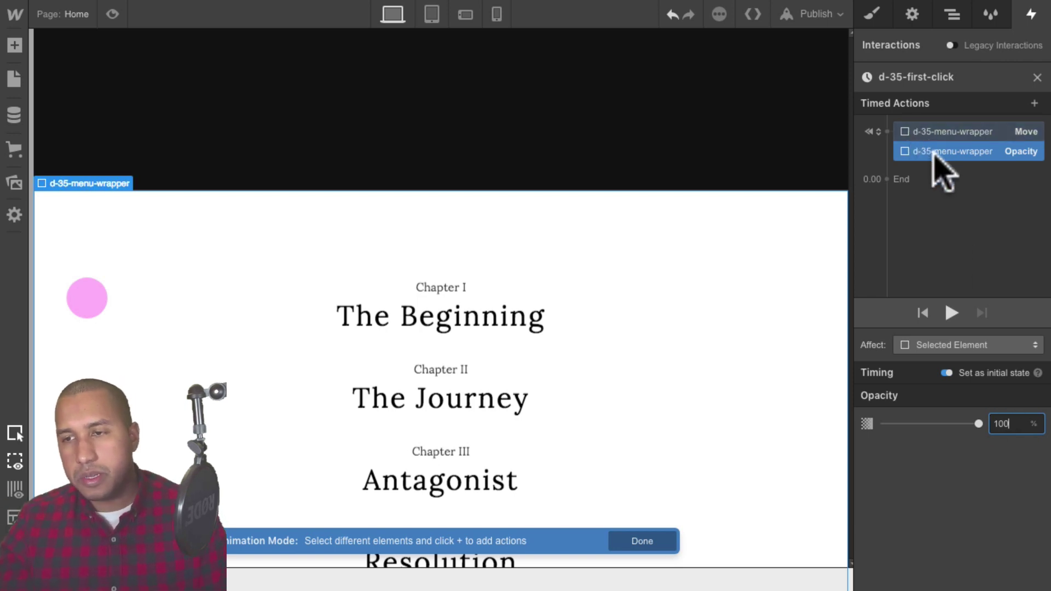
mouse_move(934, 153)
mouse_down()
mouse_move(950, 175)
mouse_move(964, 159)
mouse_move(936, 166)
mouse_move(951, 176)
mouse_move(953, 158)
mouse_up()
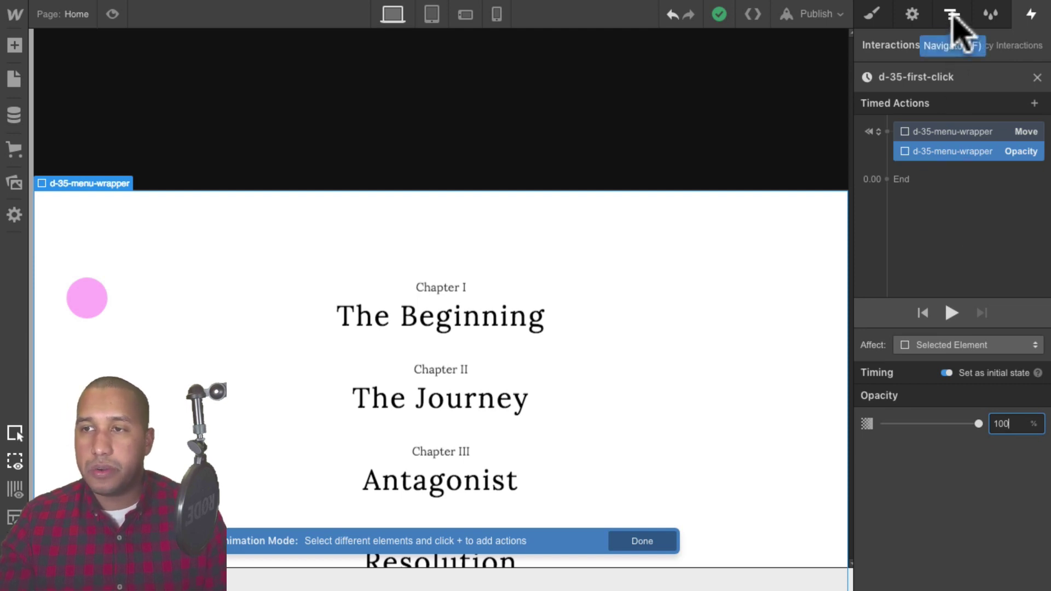
Add a Move action for the first d-35-menu-item (Chapter I) and set its vertical (Y) offset to 60%.
click(953, 17)
click(868, 130)
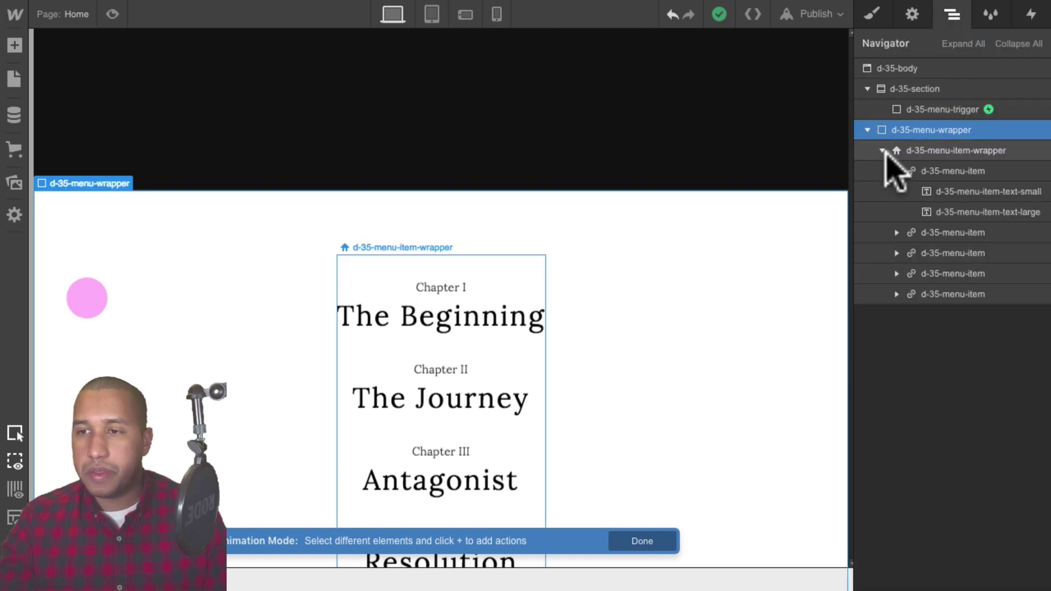
click(883, 150)
click(883, 151)
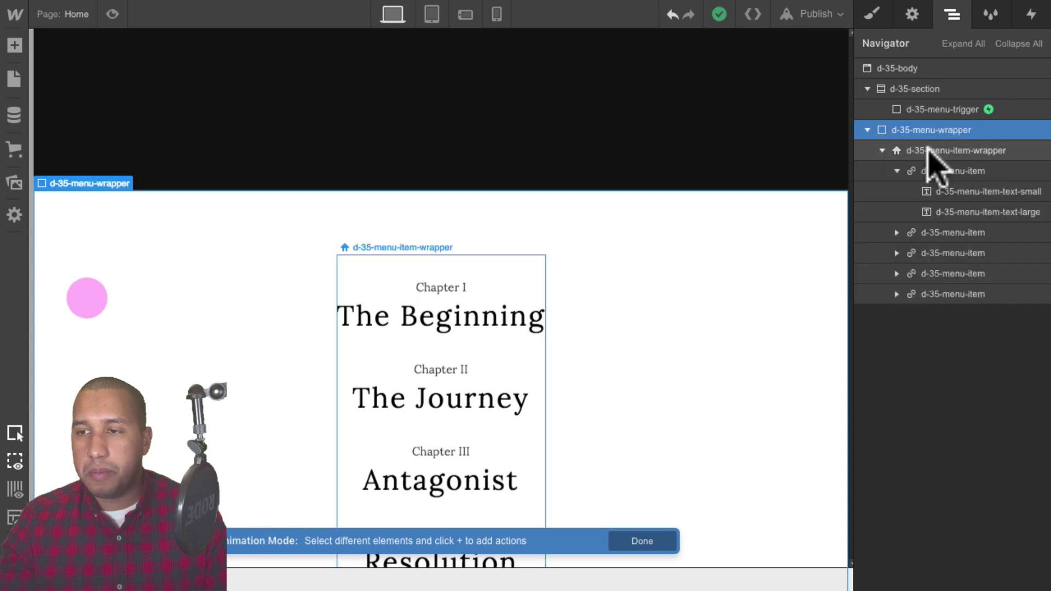
click(897, 170)
click(941, 171)
mouse_move(942, 171)
mouse_down()
mouse_move(1037, 175)
mouse_move(1033, 22)
mouse_move(969, 164)
mouse_move(947, 164)
mouse_up()
click(931, 209)
click(1012, 541)
text(60)
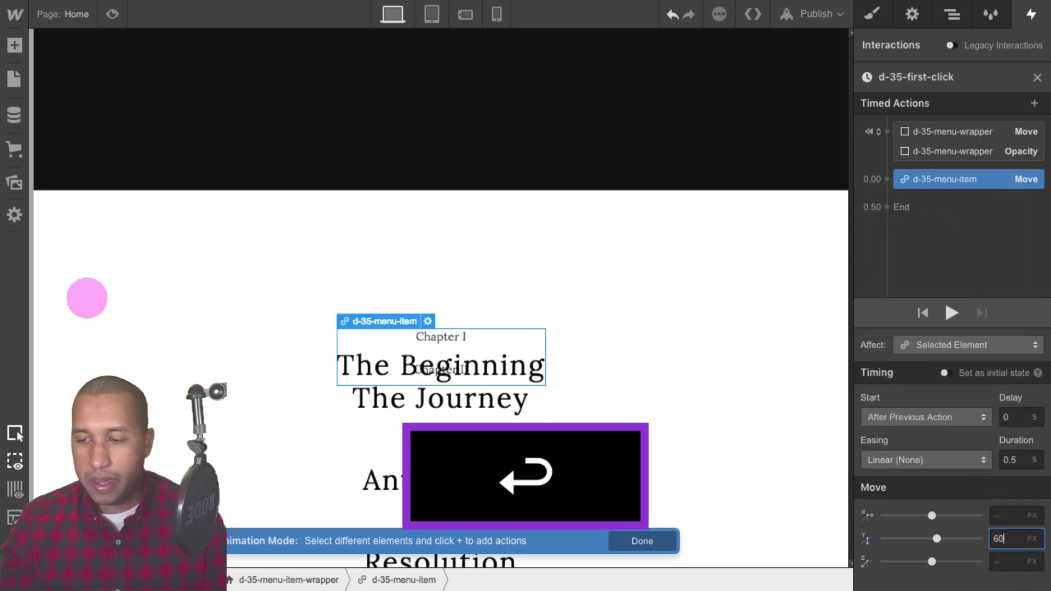
key(Return)
text(%)
key(Return)
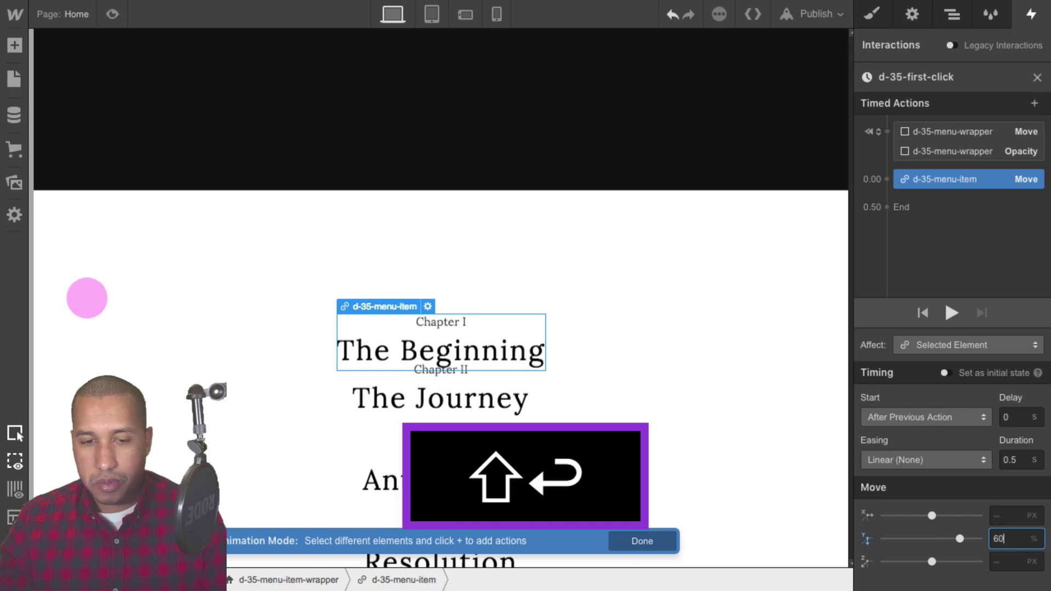
Make the Chapter I menu item's Move action an initial state.
click(945, 373)
click(945, 373)
click(945, 373)
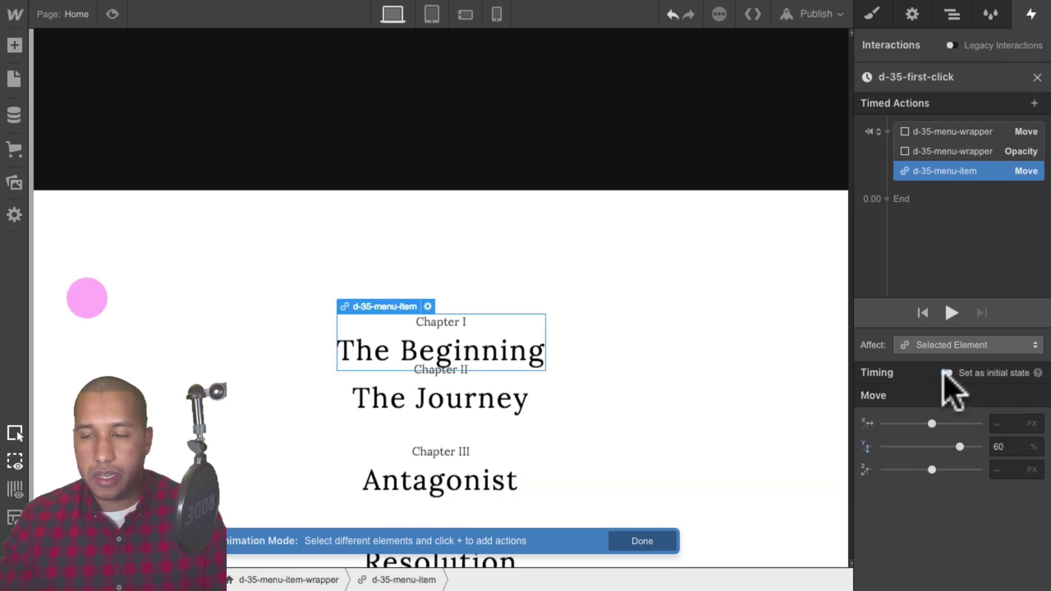
Add an Opacity action of 0% for the Chapter I menu item and make it an initial state.
click(950, 185)
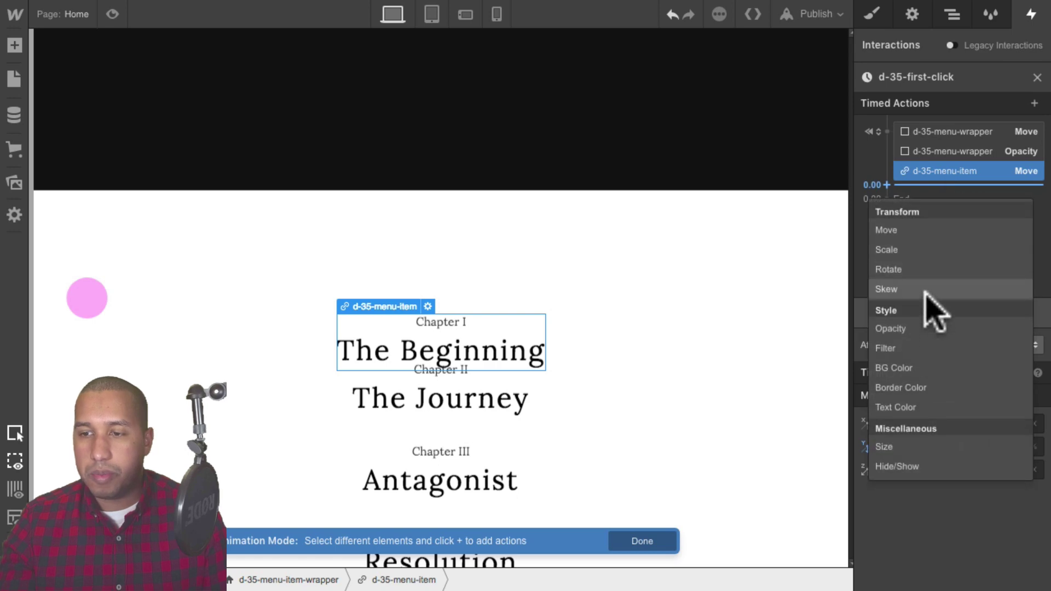
click(924, 327)
click(1002, 516)
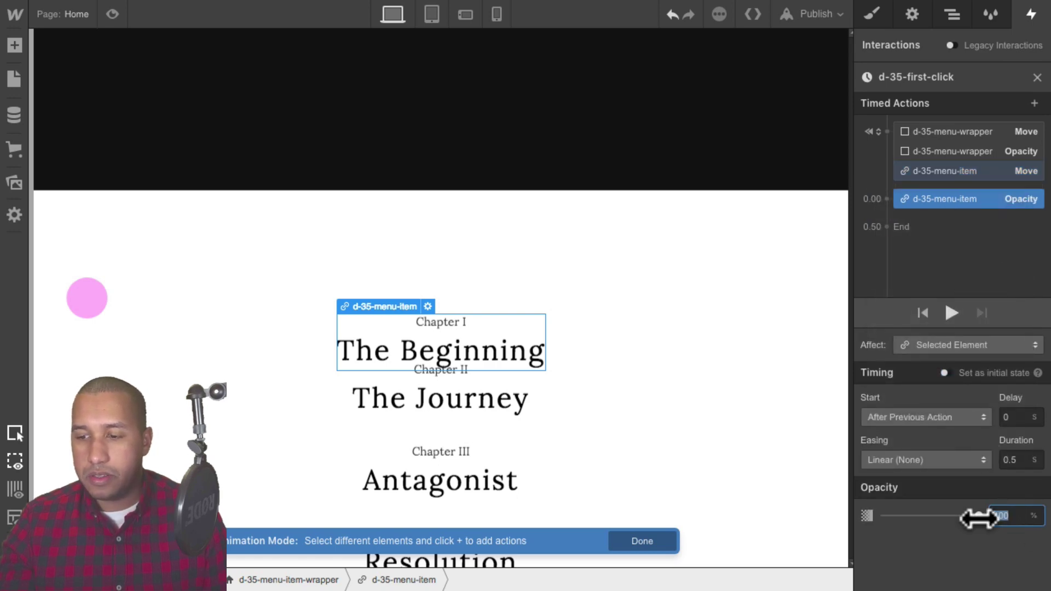
text(0)
key(shift+Return)
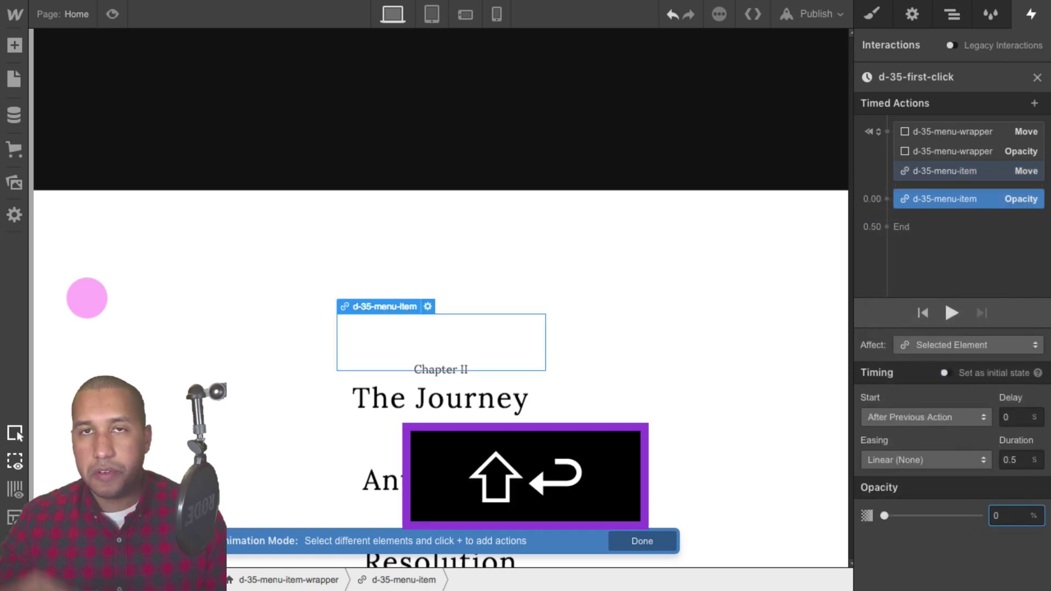
click(942, 372)
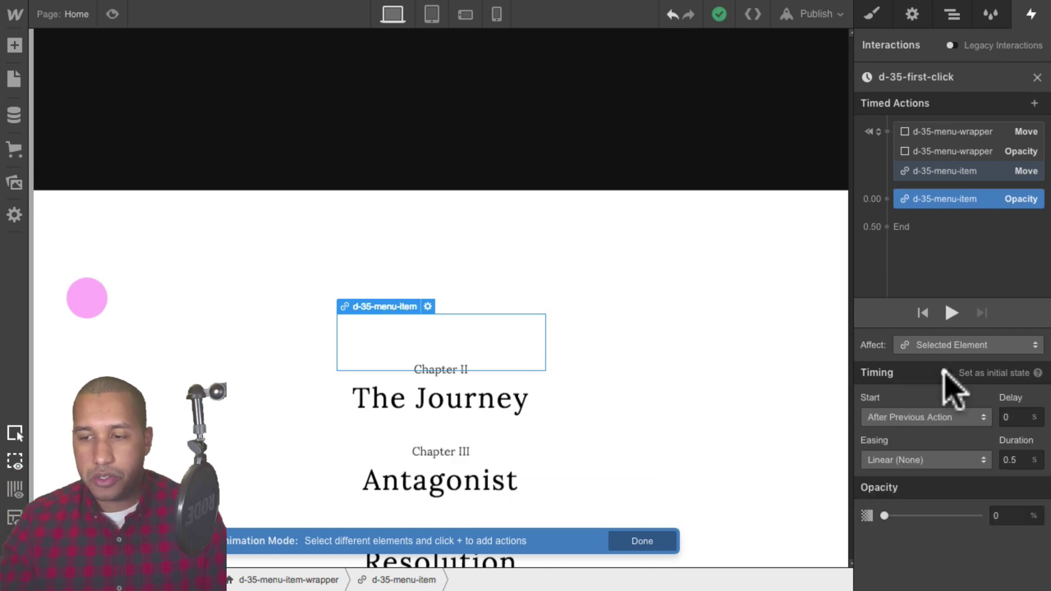
Add a Move action with a 60% vertical (Y) offset for the second d-35-menu-item (Chapter II) and make it an initial state.
click(950, 12)
click(963, 191)
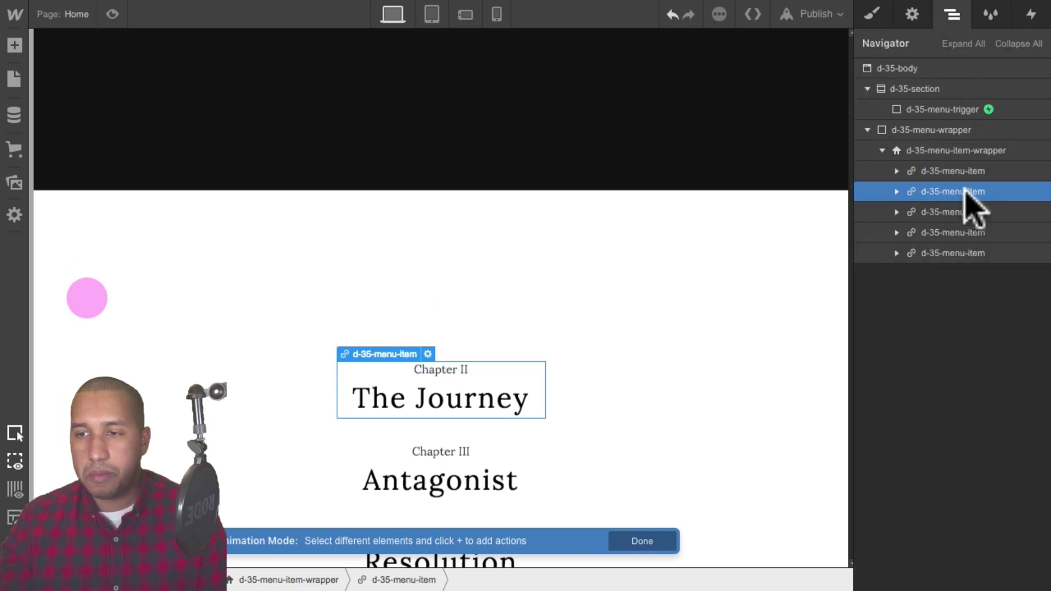
click(1031, 14)
click(943, 204)
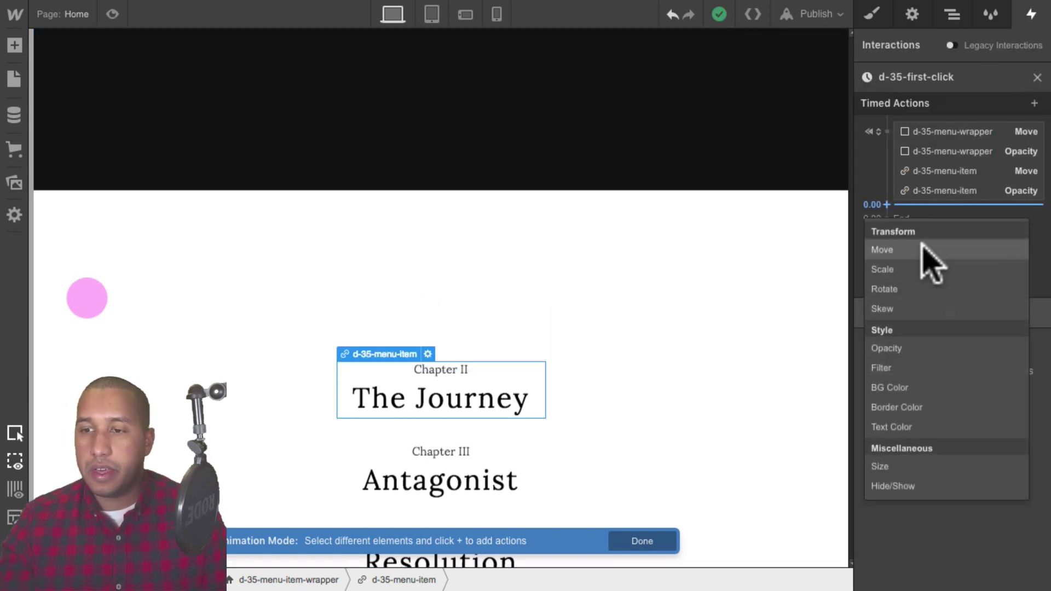
click(924, 249)
text(60%)
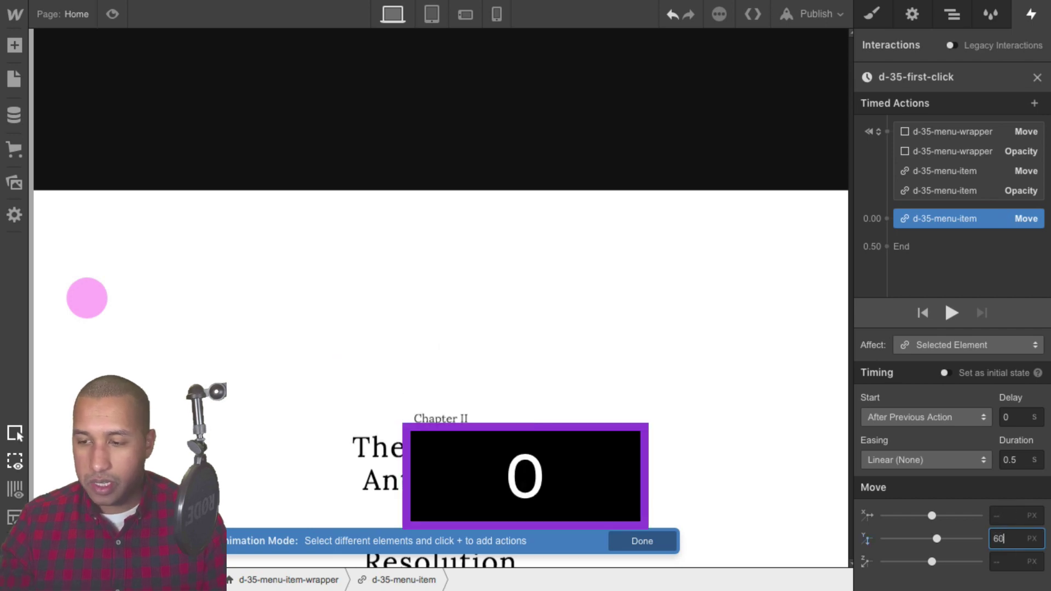
key(shift+Return)
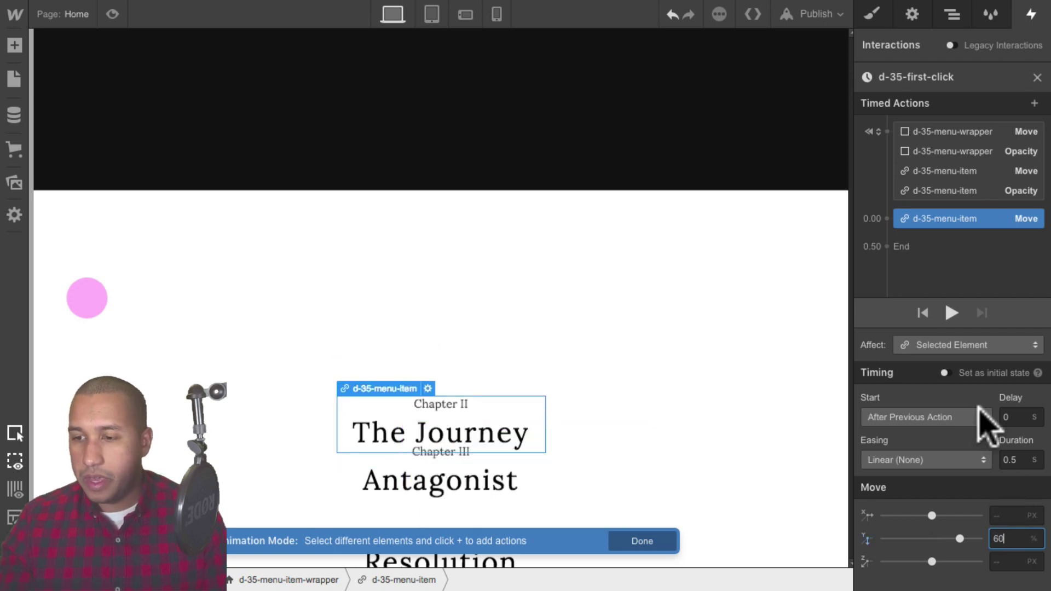
click(943, 374)
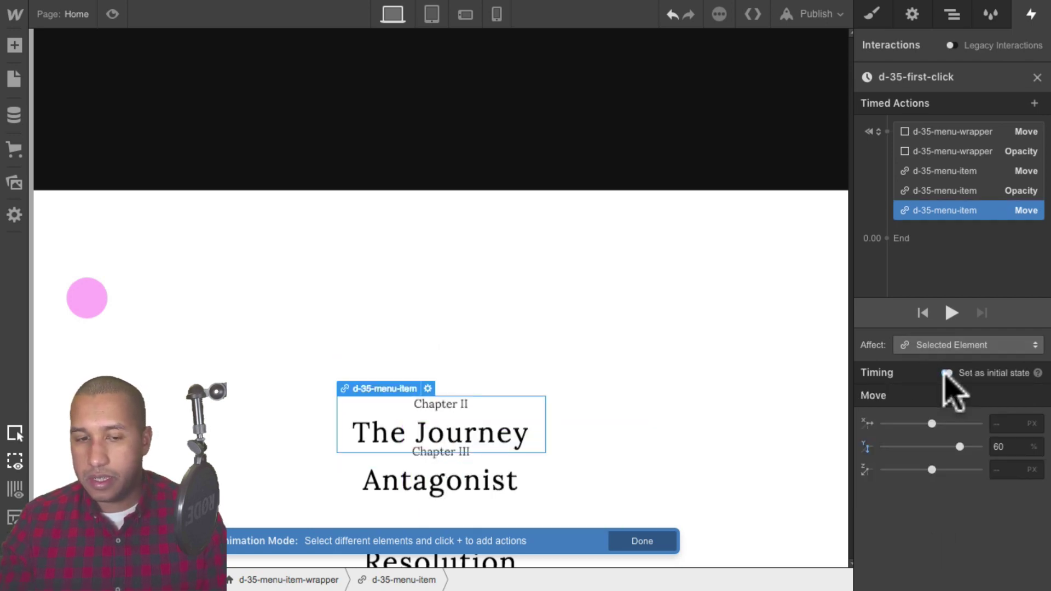
Add an Opacity action of 0% for the Chapter II menu item and make it an initial state.
click(933, 223)
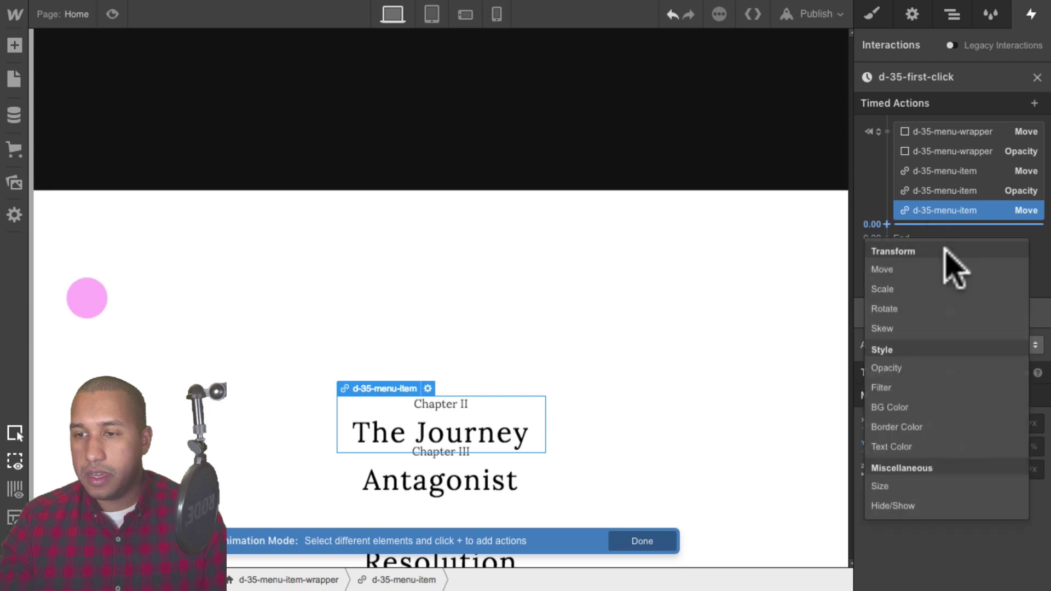
click(920, 370)
click(1008, 515)
text(0)
key(Return)
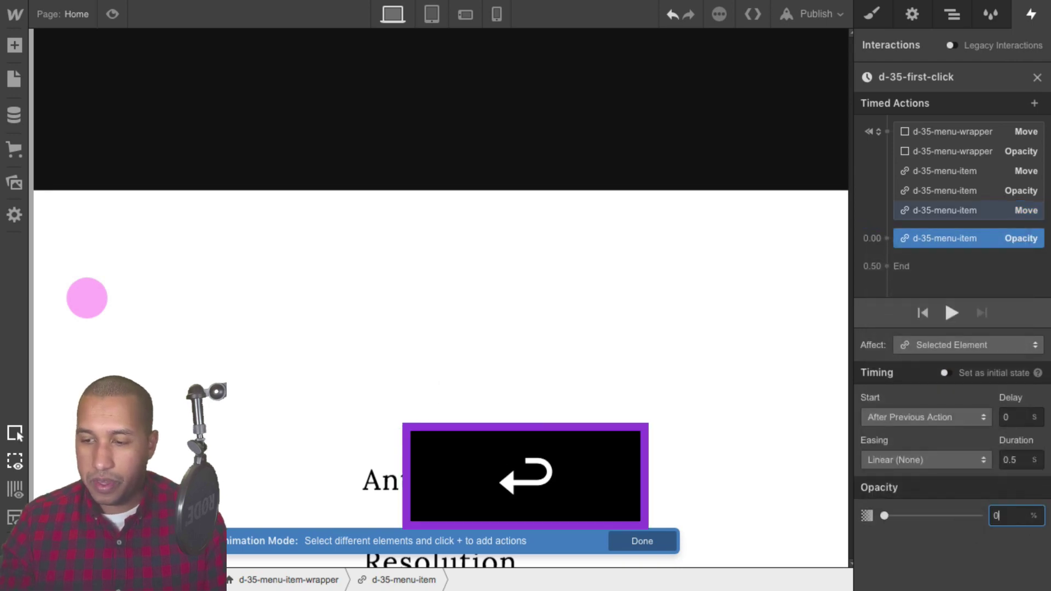
click(944, 374)
click(946, 375)
click(945, 374)
click(954, 211)
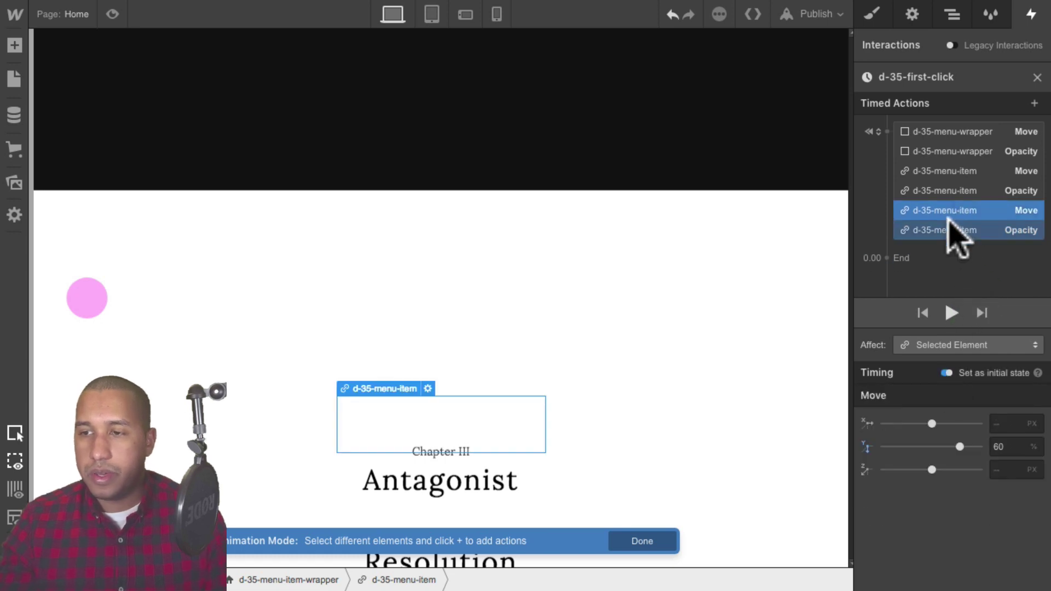
Duplicate the second d-35-menu-item's initial Move action and retarget the copy to the third d-35-menu-item.
right_click(953, 213)
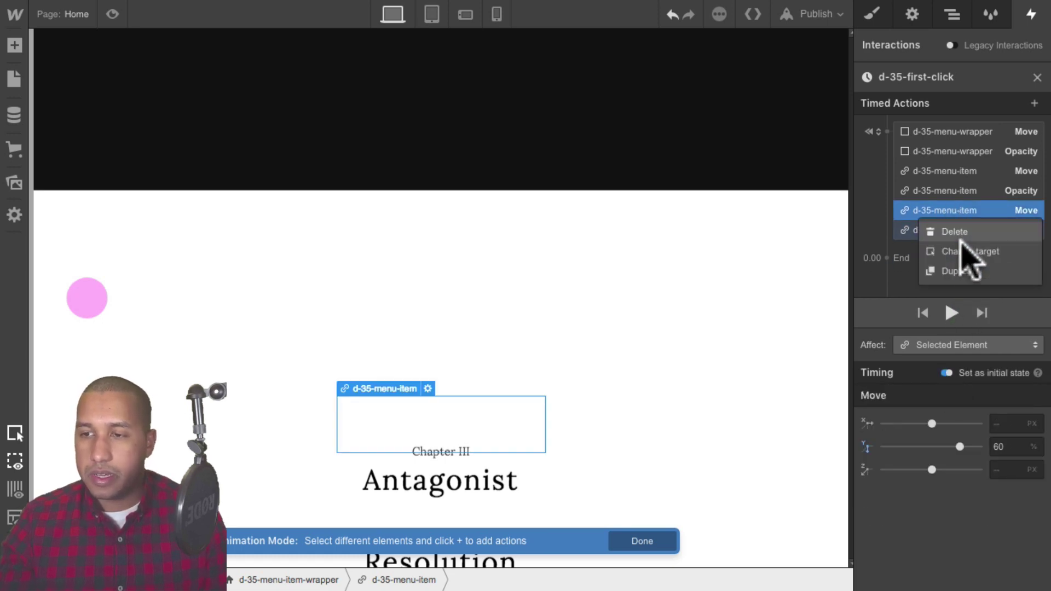
click(961, 276)
right_click(955, 257)
click(974, 300)
click(953, 21)
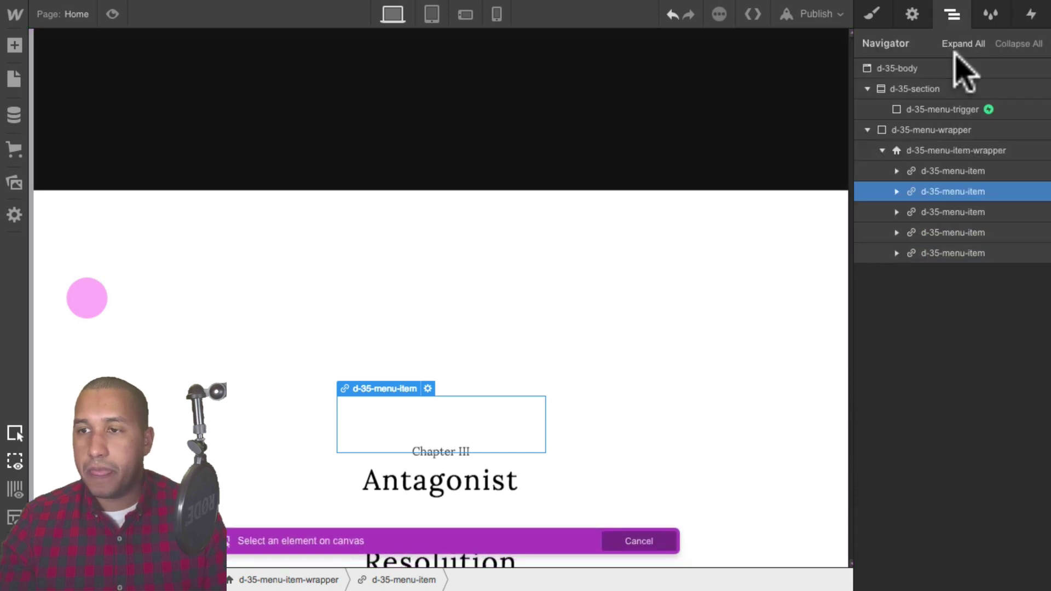
click(959, 213)
click(1031, 16)
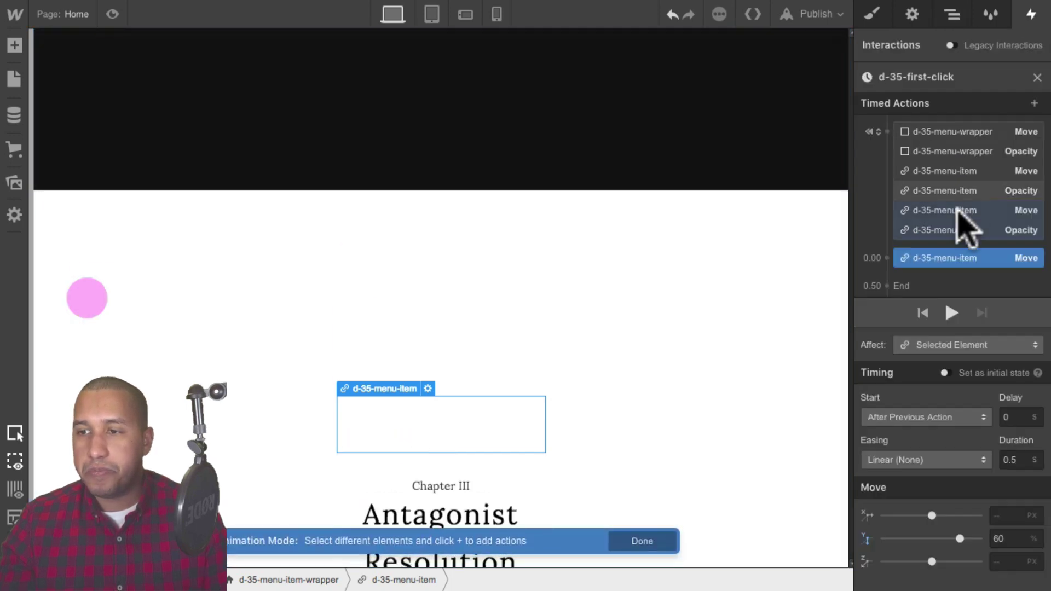
Duplicate the second menu item's initial Opacity action for the third d-35-menu-item, and move both third-item copies into the initial state group.
click(958, 230)
right_click(960, 231)
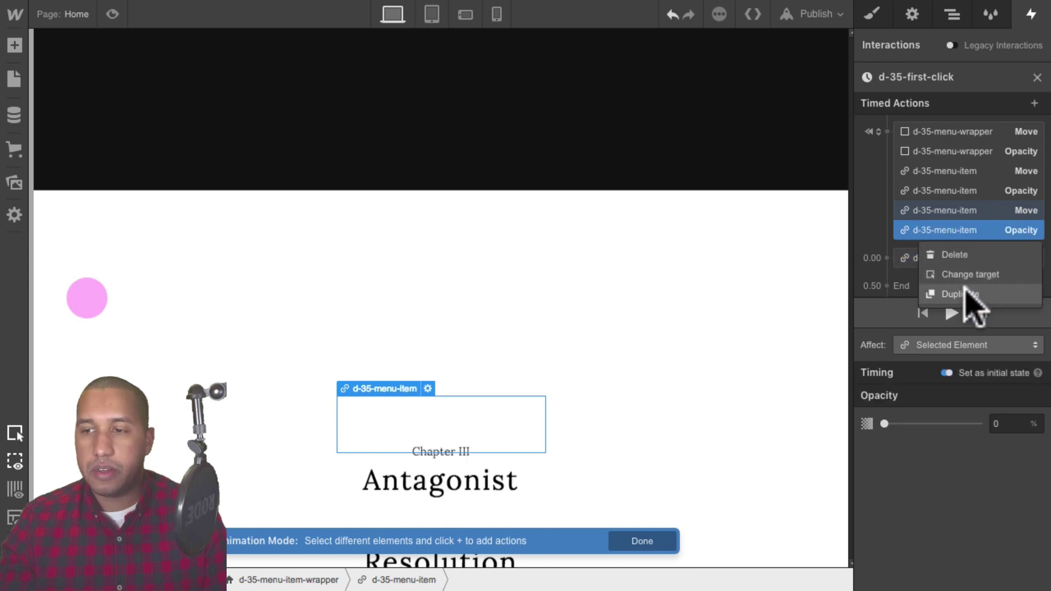
click(961, 294)
right_click(969, 260)
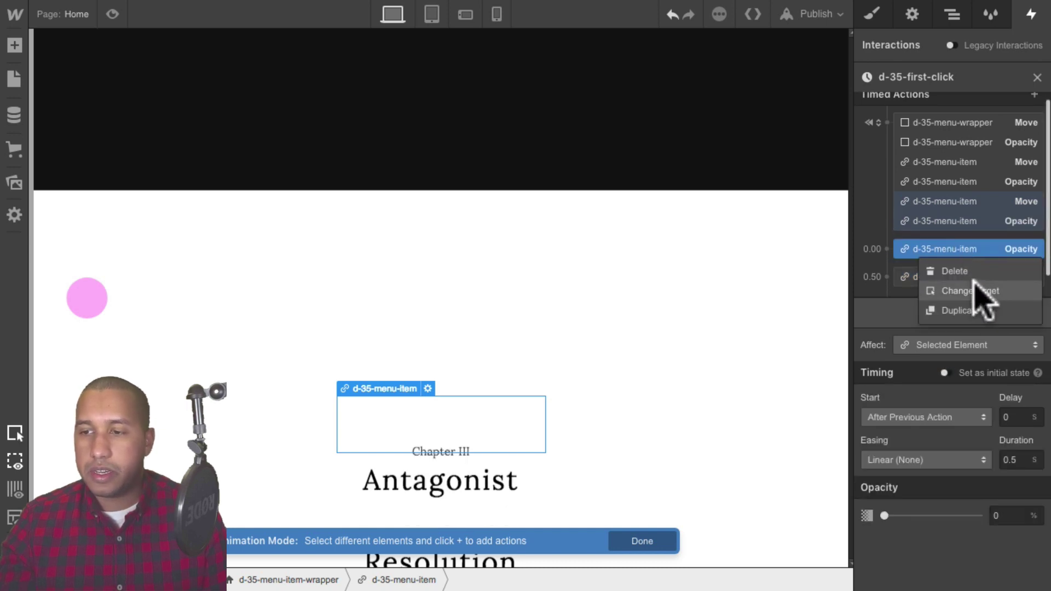
click(980, 292)
click(952, 15)
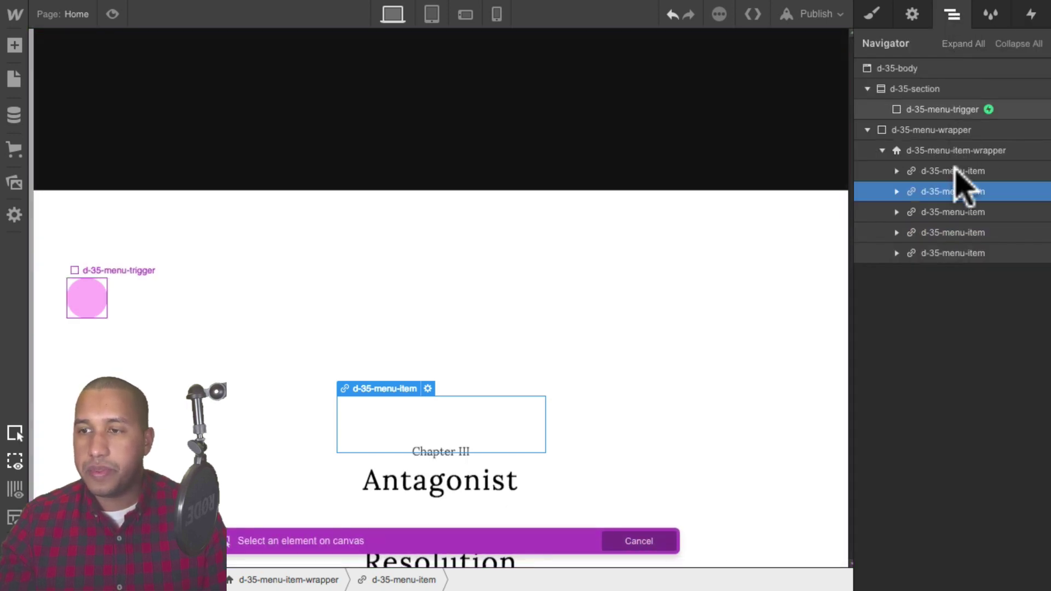
click(974, 227)
click(1031, 15)
drag(964, 286, 965, 219)
click(941, 278)
Duplicate the third menu item's initial Move action and retarget the copy to the fourth d-35-menu-item.
scroll(958, 241, down, 1)
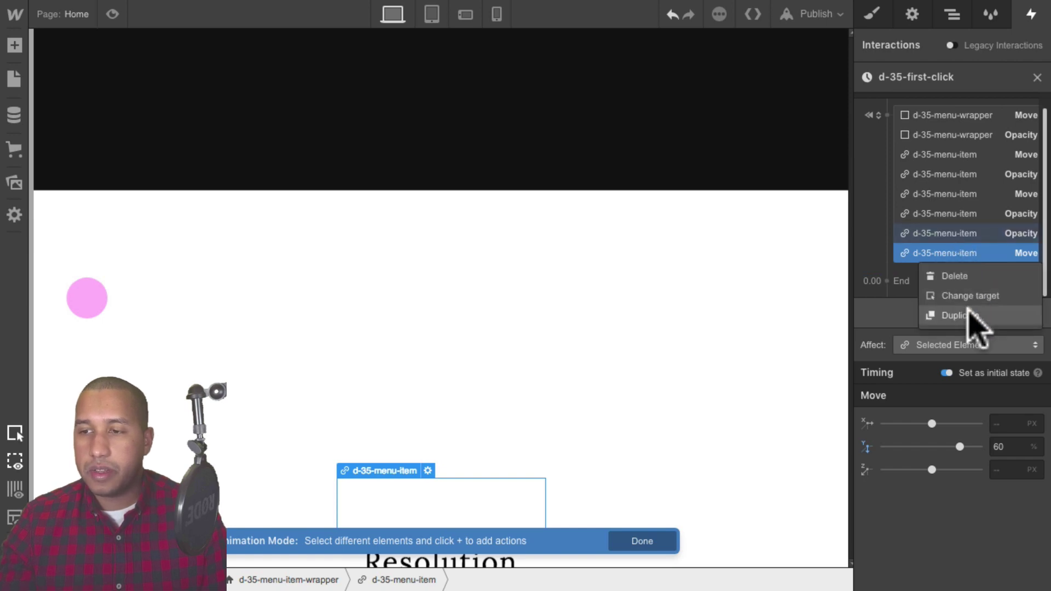
click(966, 316)
right_click(967, 265)
click(985, 294)
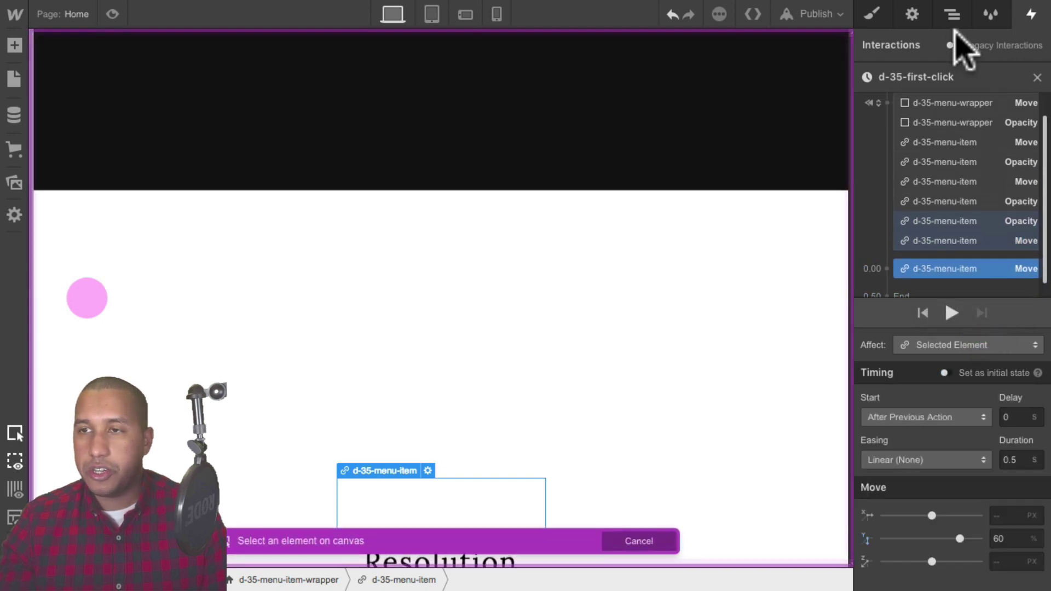
click(952, 14)
click(961, 228)
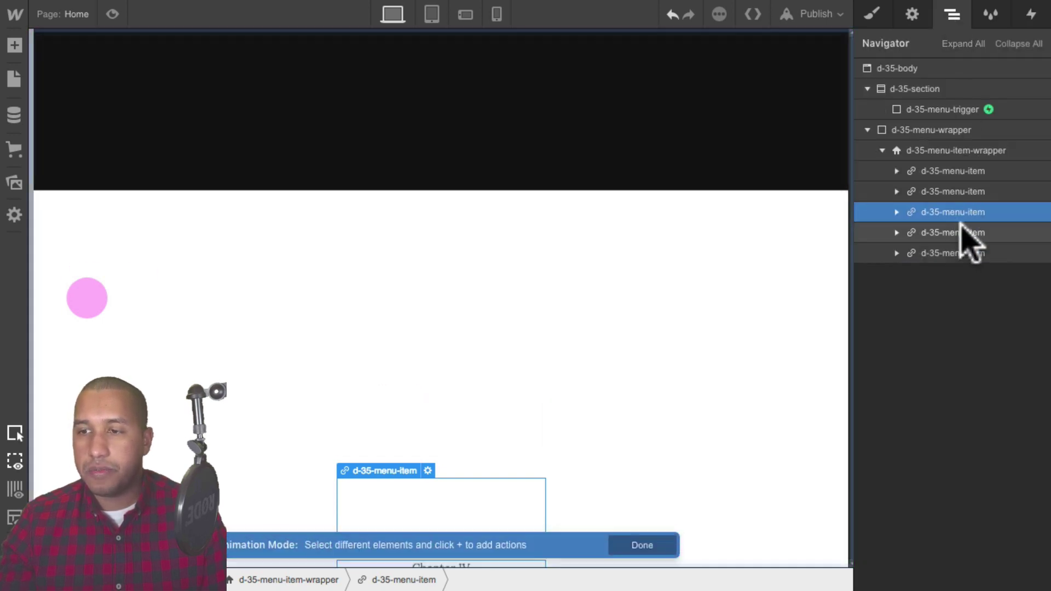
click(1031, 14)
Duplicate the third menu item's initial Opacity action for the fourth d-35-menu-item, and move both fourth-item copies into the initial state group.
click(956, 206)
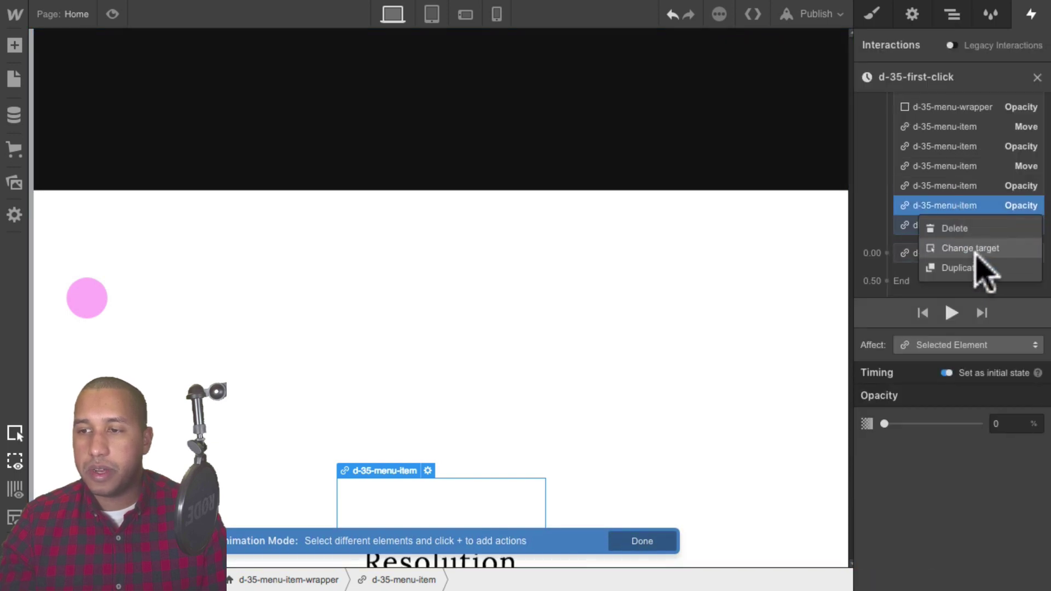
click(964, 268)
right_click(970, 236)
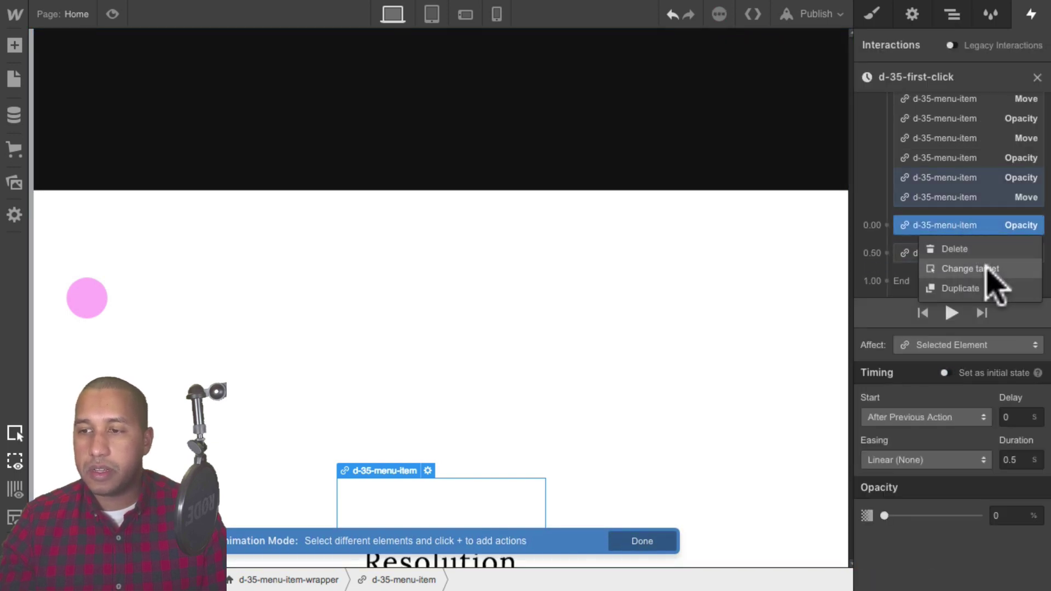
click(977, 268)
click(953, 14)
click(967, 229)
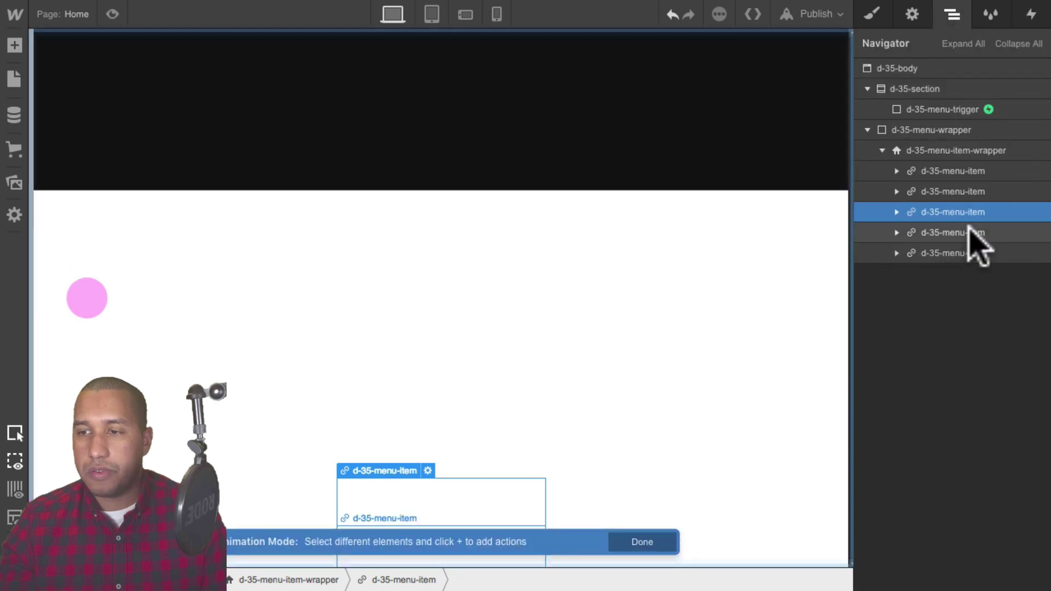
click(1029, 15)
drag(955, 200, 956, 257)
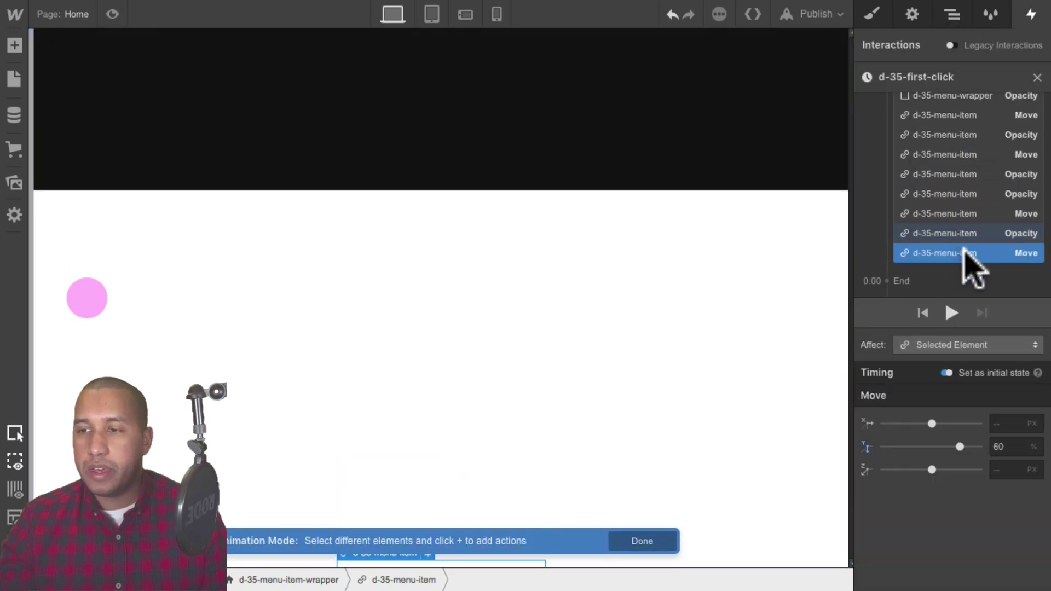
Duplicate the fourth menu item's initial Move action and retarget the copy to the fifth d-35-menu-item.
click(964, 316)
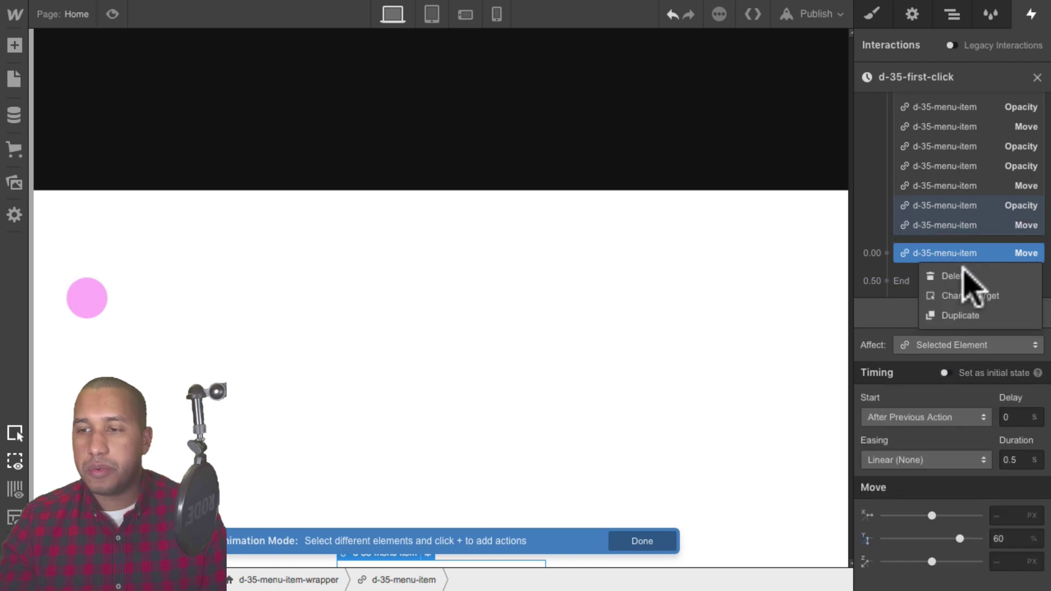
click(965, 296)
click(953, 16)
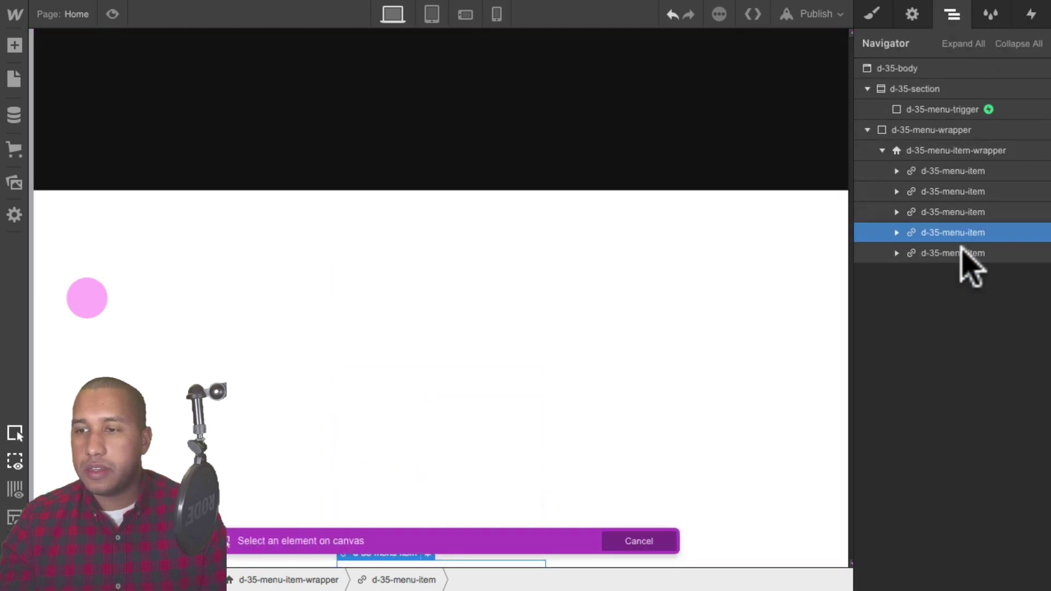
click(1031, 13)
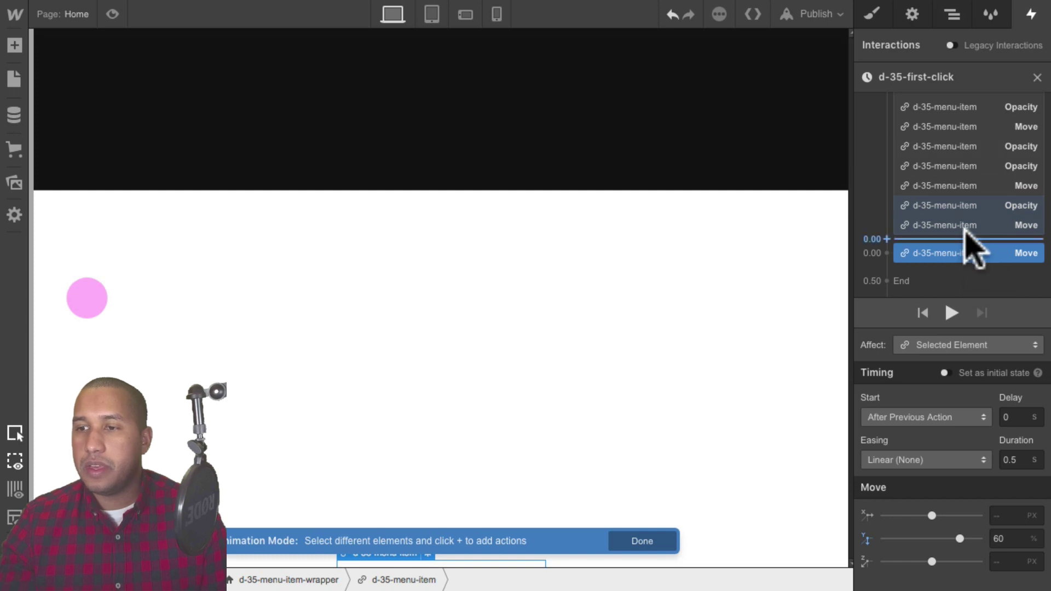
Duplicate the fourth menu item's initial Opacity action for the fifth d-35-menu-item, and move both fifth-item copies into the initial state group.
right_click(965, 207)
click(971, 266)
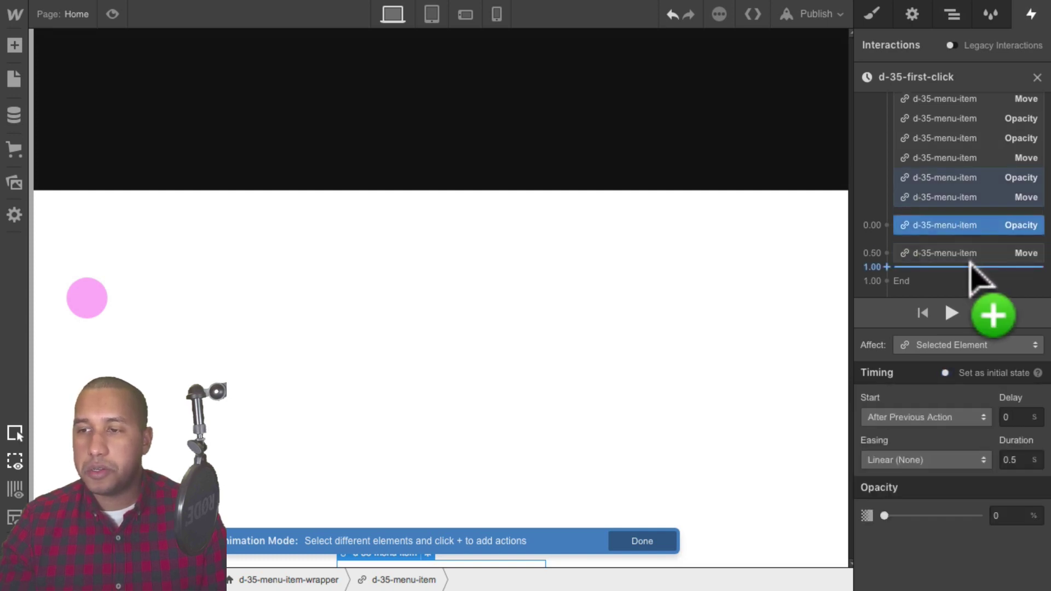
right_click(969, 230)
click(978, 262)
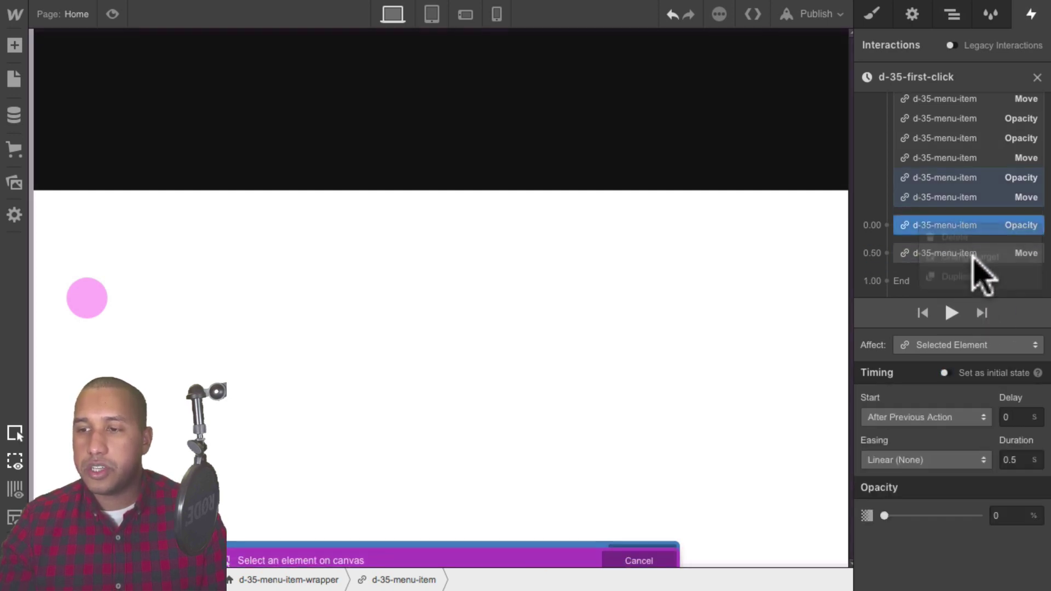
click(952, 13)
click(960, 254)
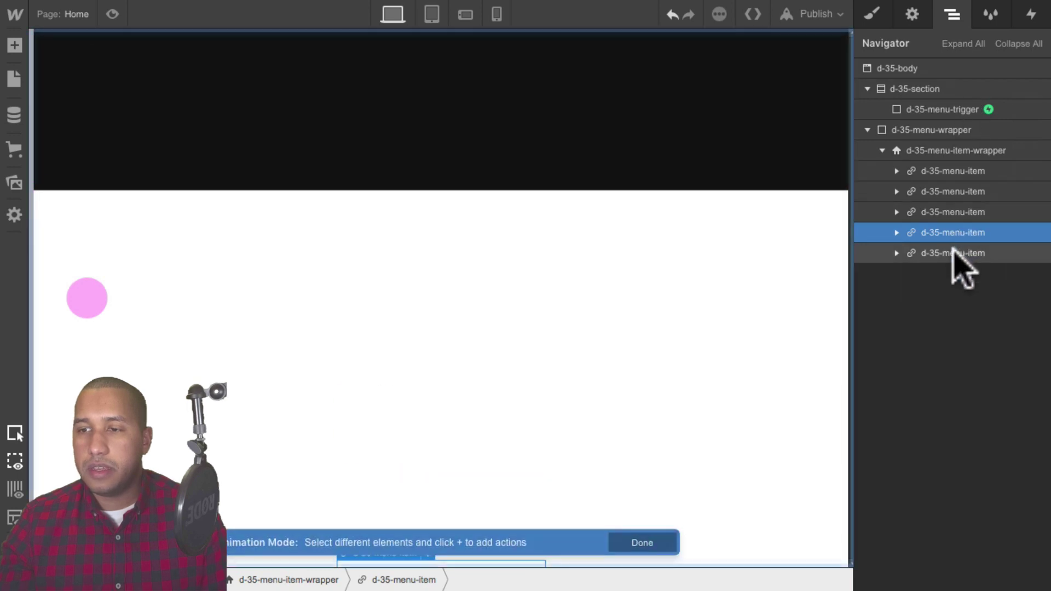
click(1031, 14)
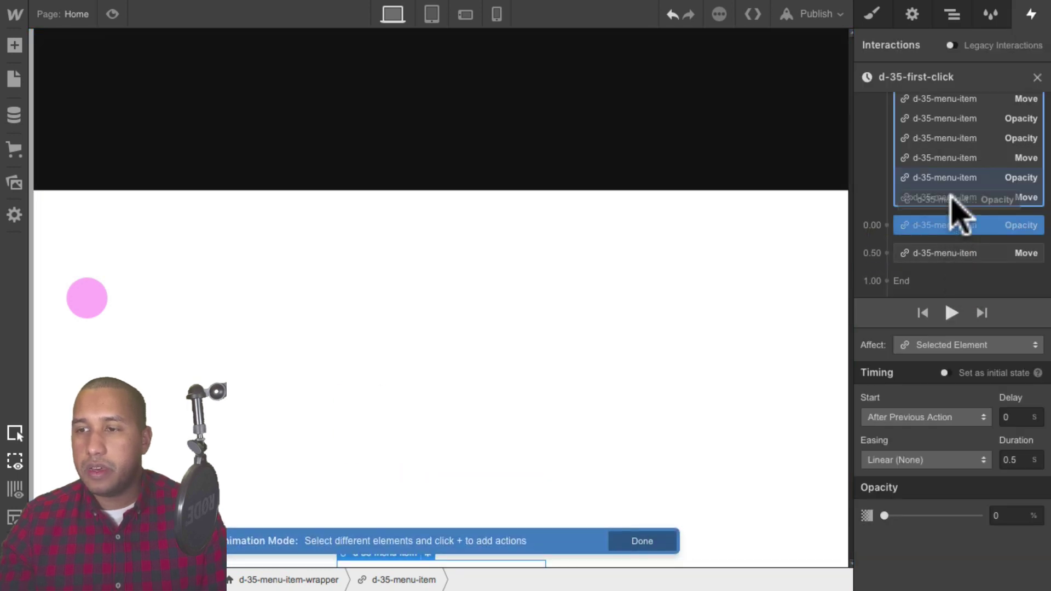
drag(944, 252, 953, 223)
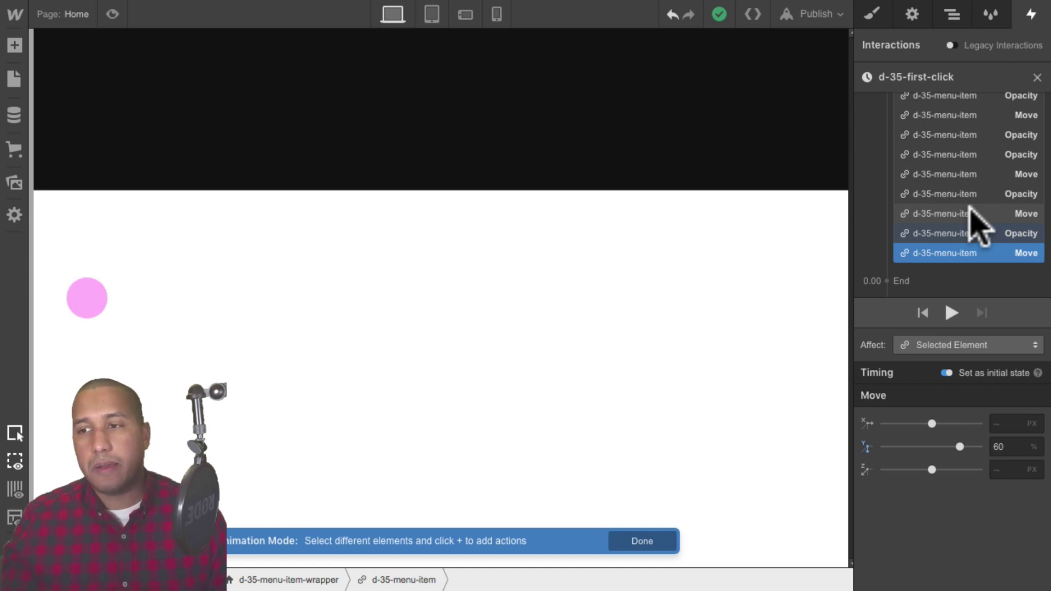
Set the d-35-menu-wrapper's initial Opacity action to 0%.
scroll(963, 222, up, 5)
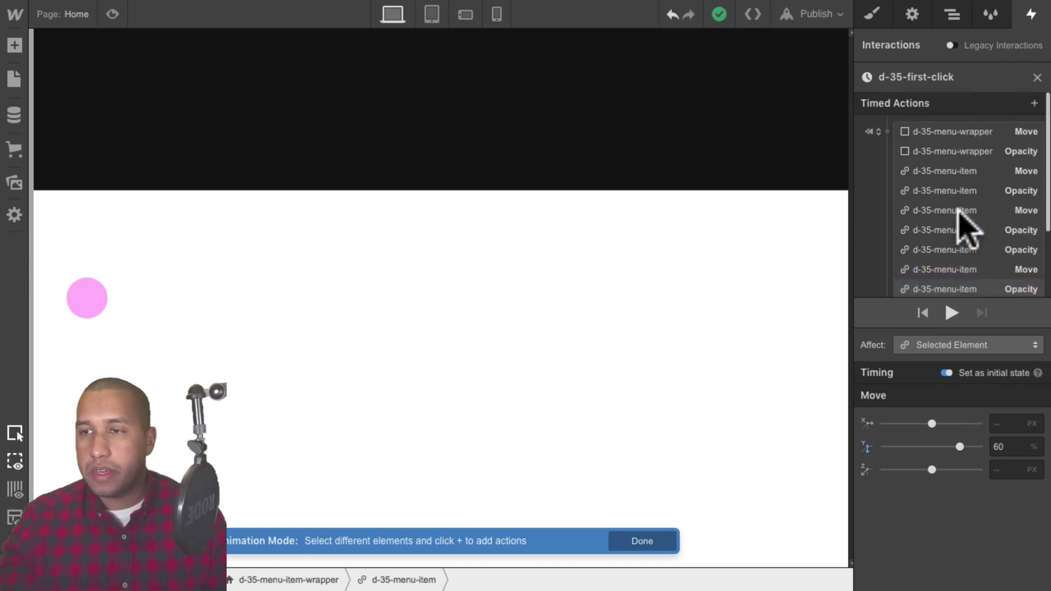
click(960, 149)
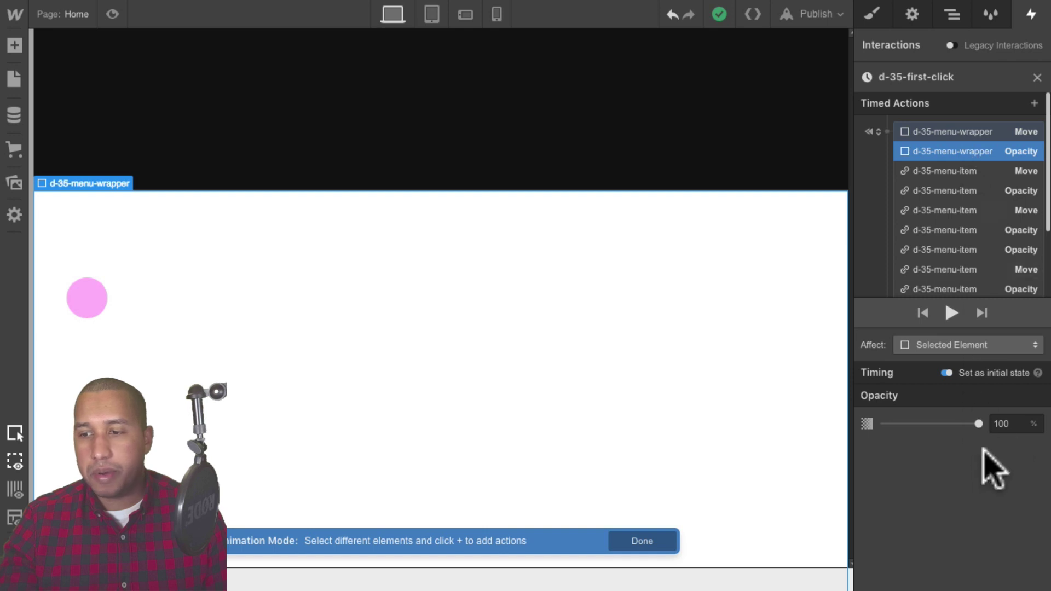
drag(1009, 424, 971, 429)
text(0)
key(Return)
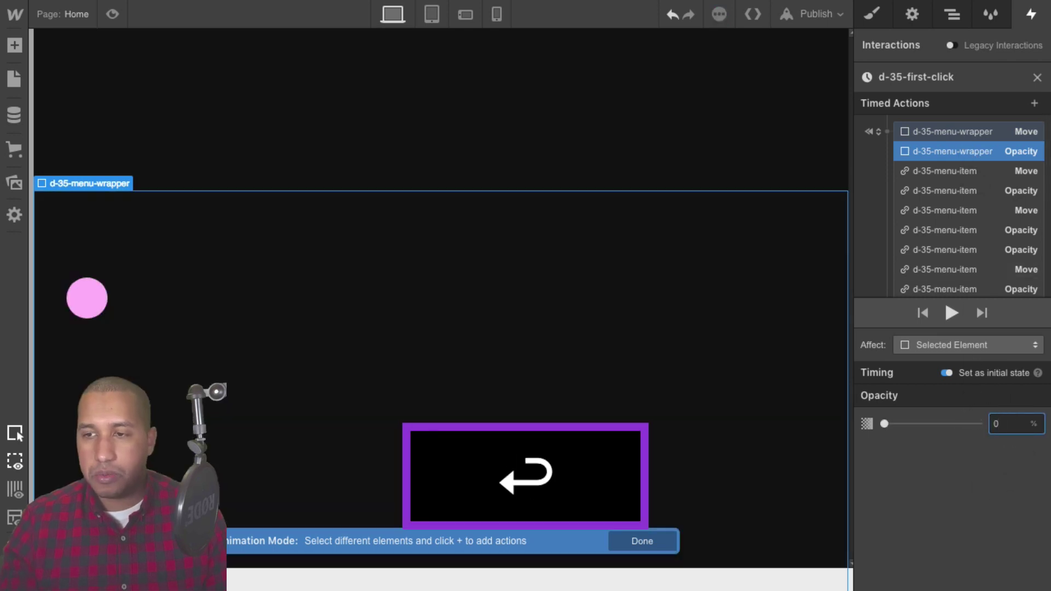
scroll(993, 262, down, 5)
click(964, 263)
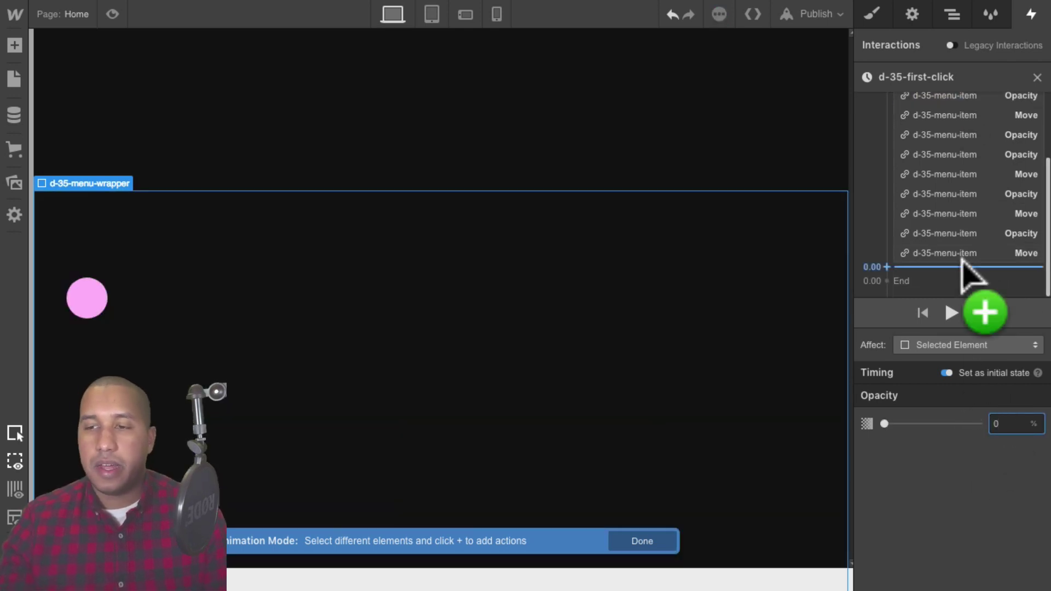
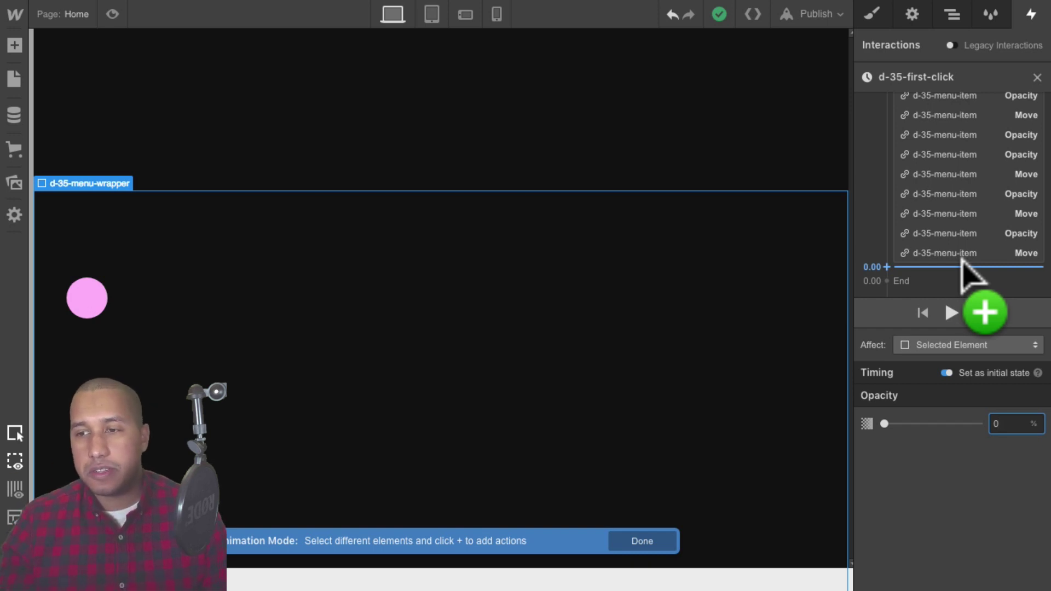
click(950, 268)
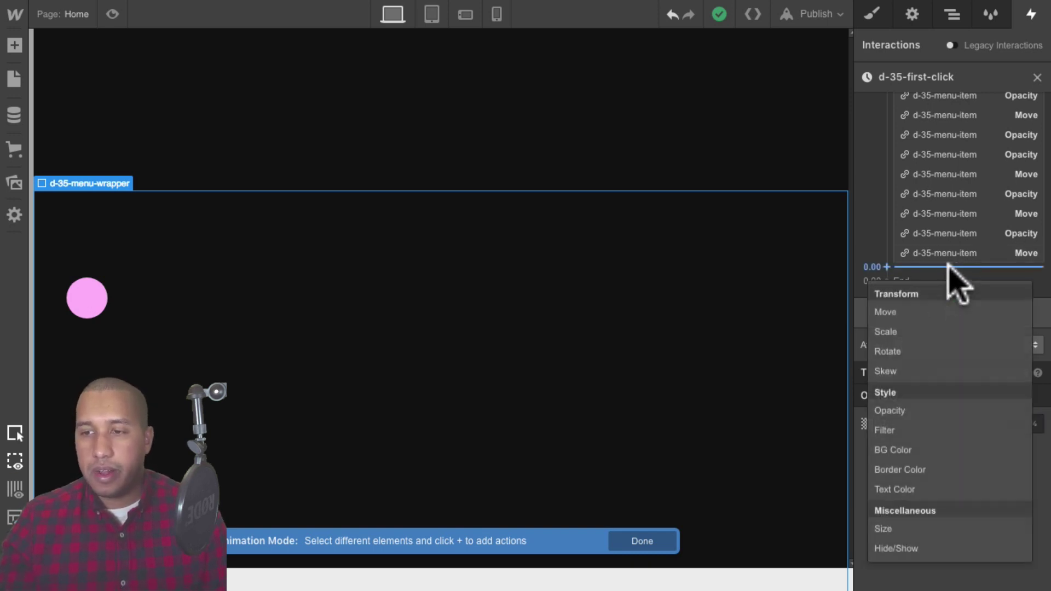
scroll(939, 277, up, 3)
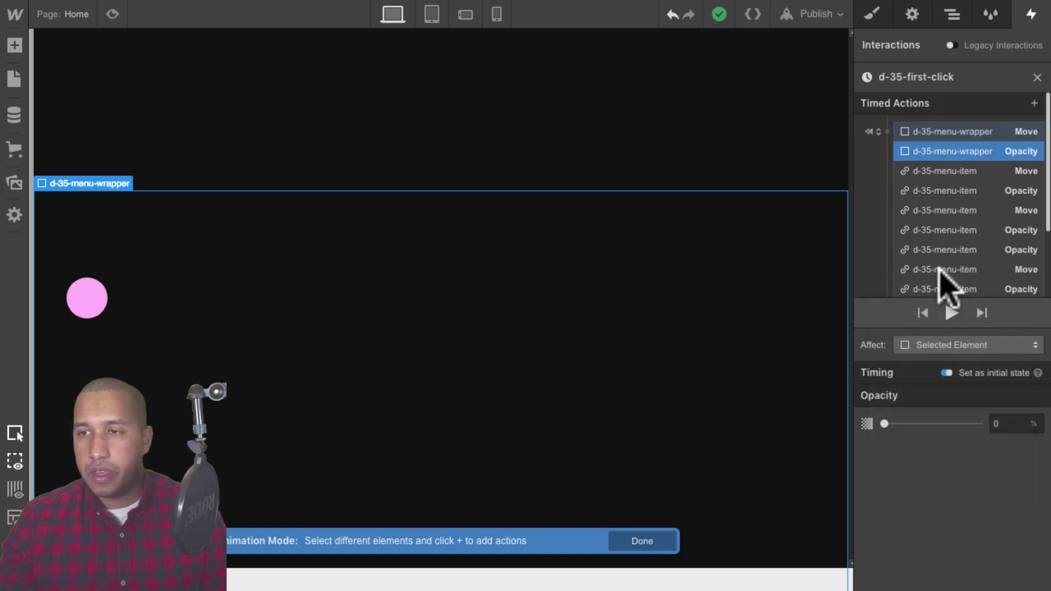
click(953, 14)
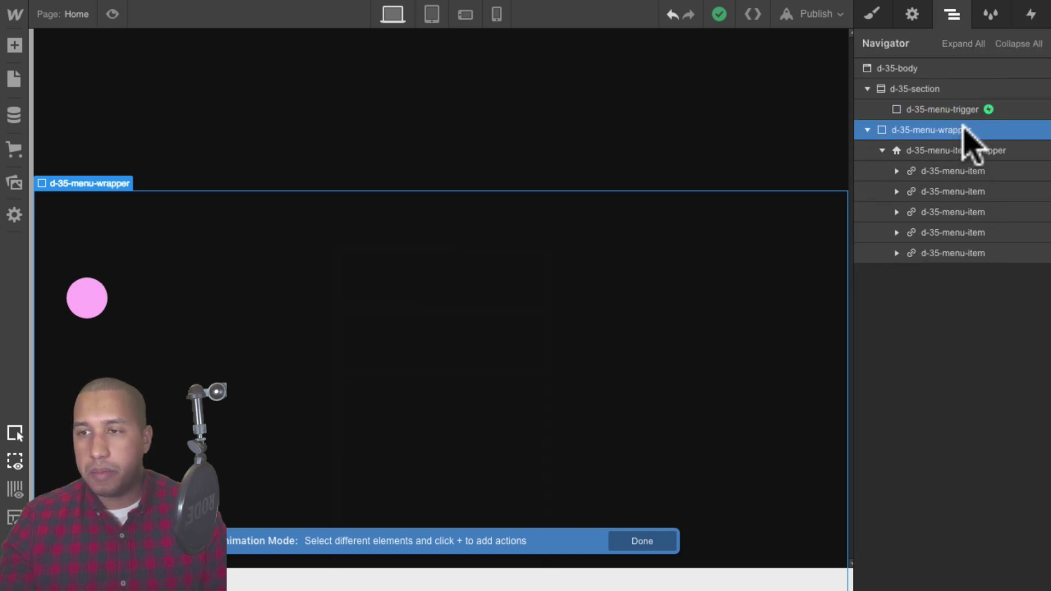
click(1032, 14)
Add a Hide/Show action for d-35-menu-wrapper at the end of the timeline with its display set to none.
scroll(933, 274, down, 5)
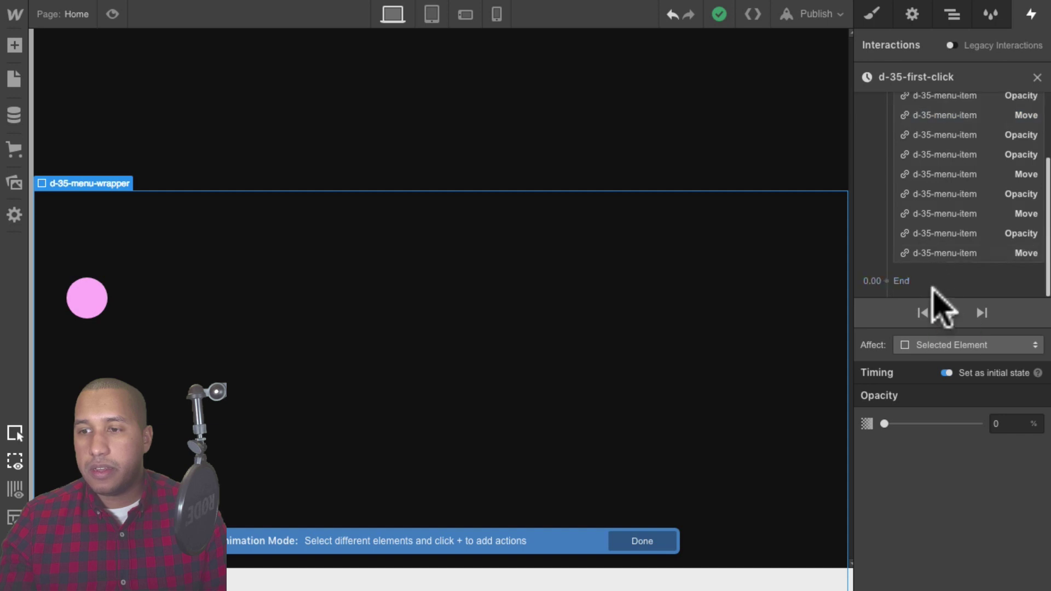
click(957, 310)
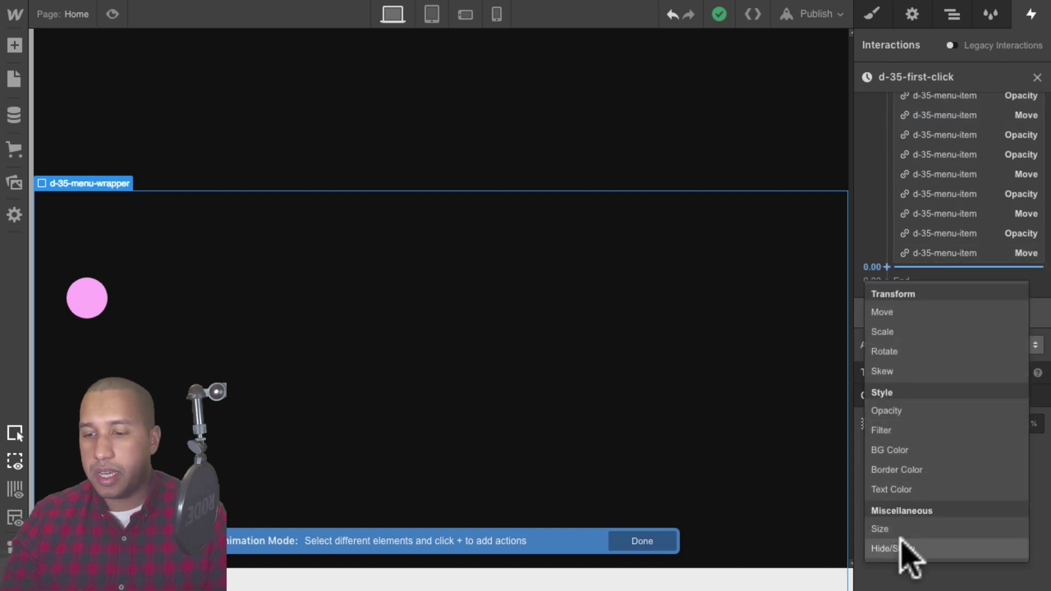
click(943, 547)
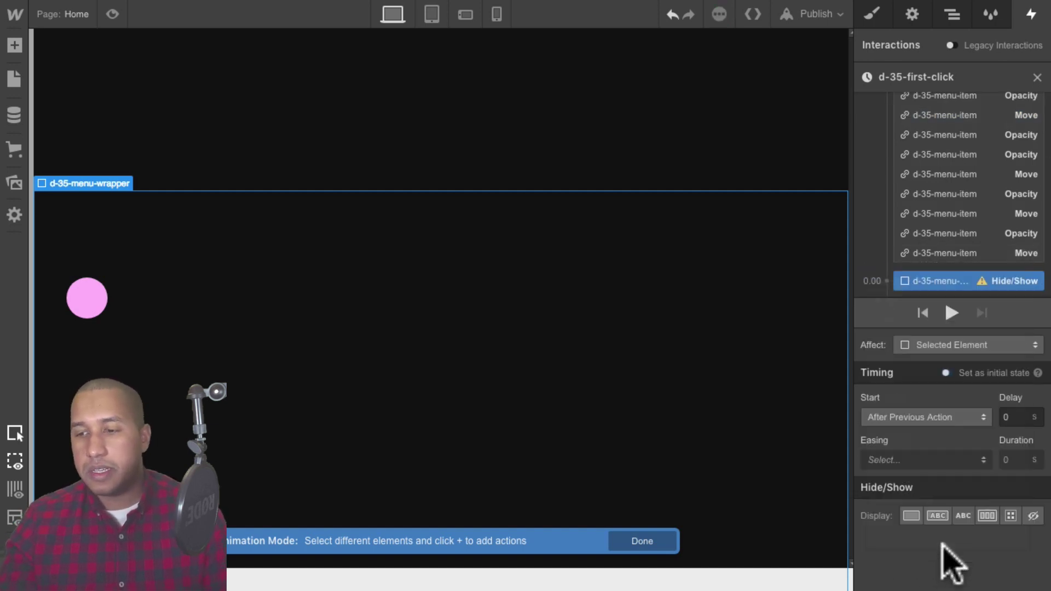
click(1034, 516)
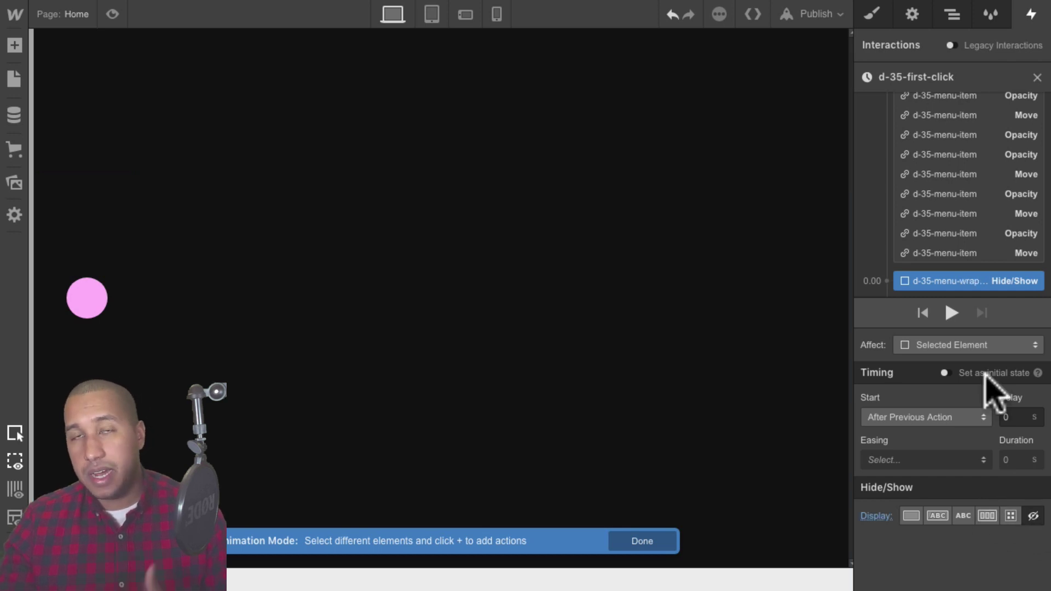
Move the d-35-menu-wrapper's Hide/Show action into the initial state group.
scroll(955, 277, down, 1)
drag(939, 256, 944, 234)
scroll(955, 249, up, 2)
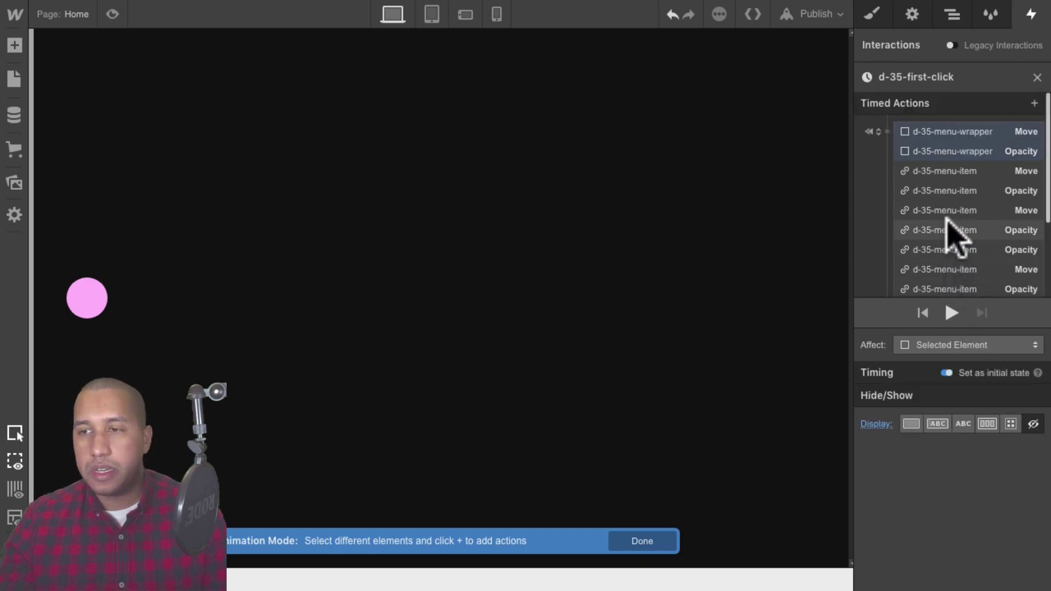
scroll(962, 200, down, 2)
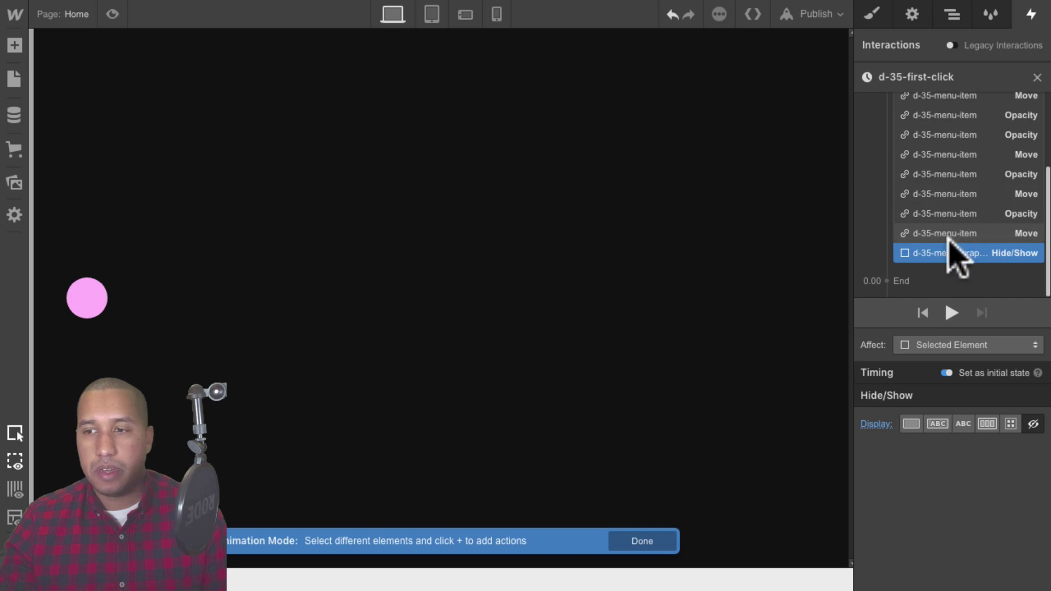
Preview the page to check the menu's initial state, and return to the animation timeline.
scroll(962, 257, up, 2)
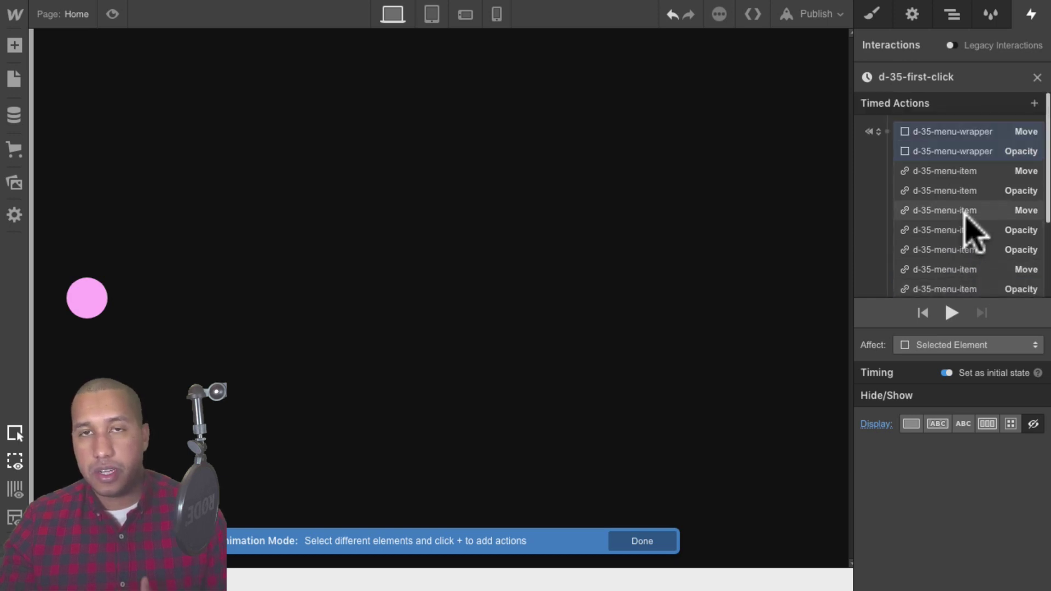
click(112, 14)
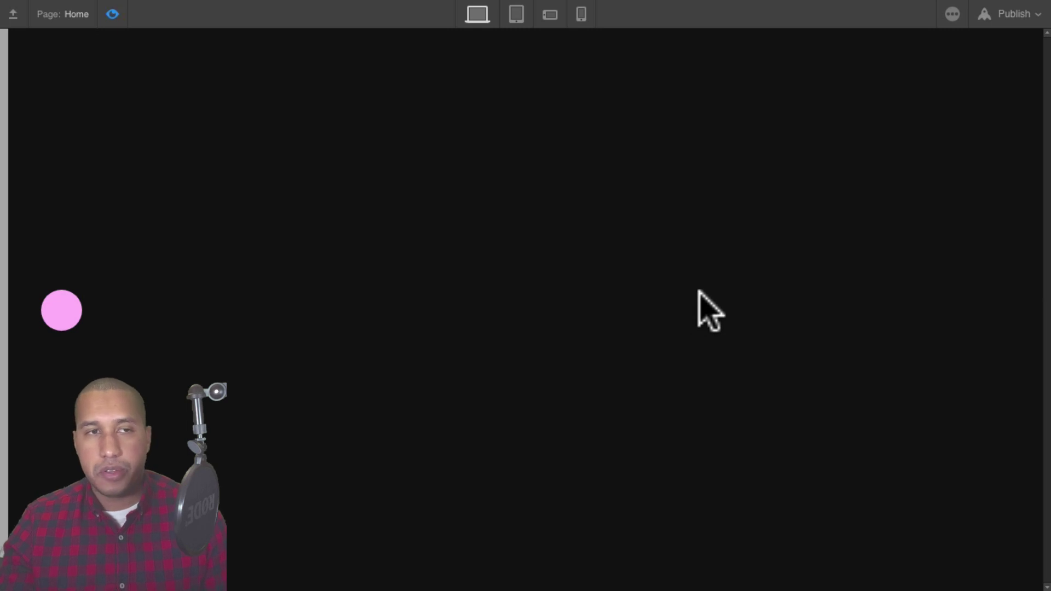
click(112, 14)
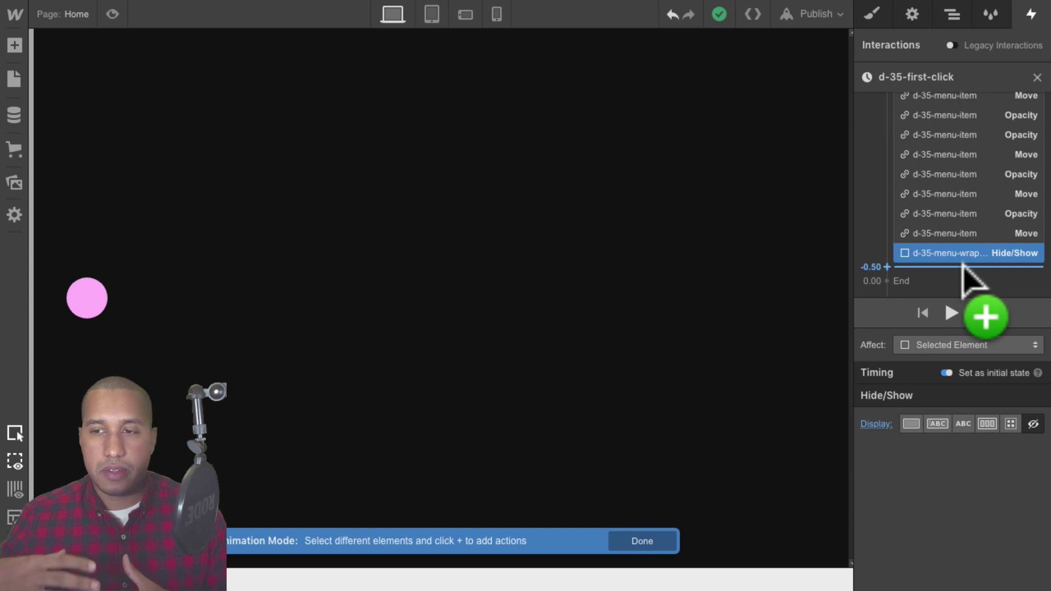
Add a Hide/Show action for d-35-menu-wrapper after the initial state group, with its display set to flex.
click(964, 263)
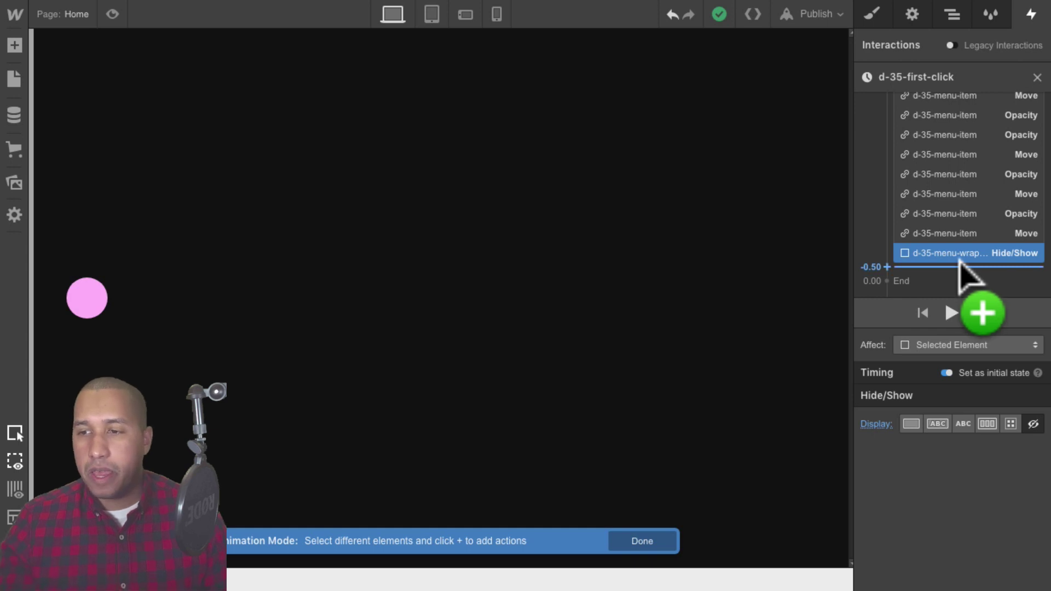
click(959, 265)
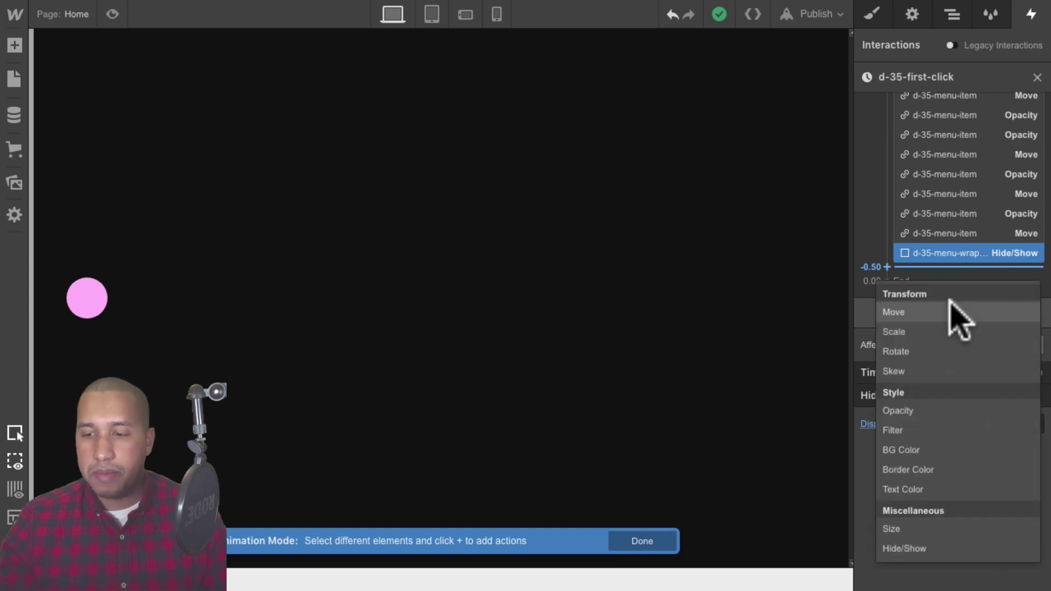
click(927, 549)
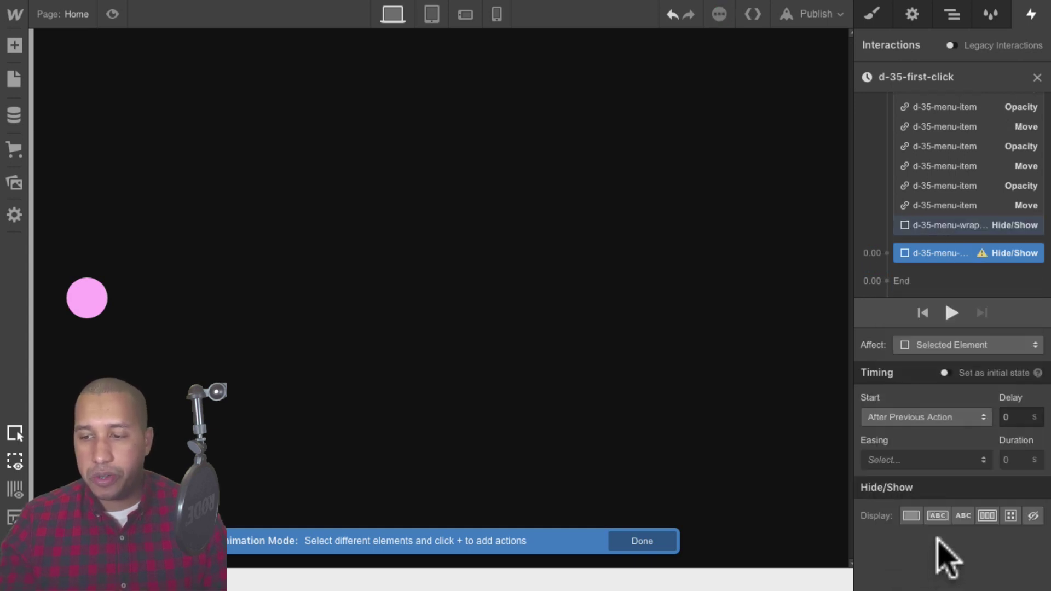
click(987, 515)
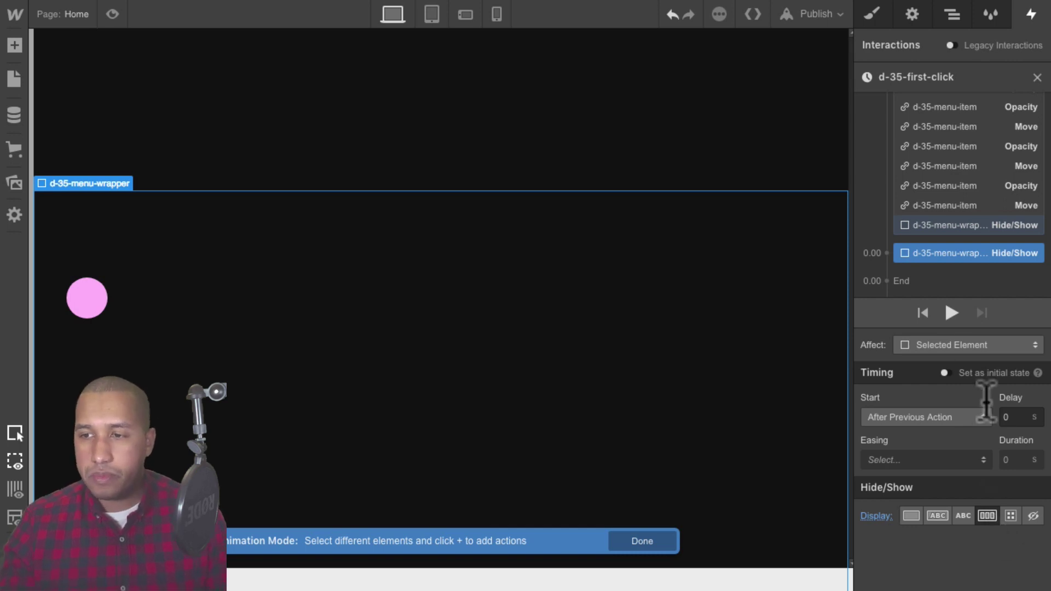
Add a Move action for d-35-menu-wrapper after its flex Hide/Show action, with the Y position set to 0%.
scroll(947, 262, up, 2)
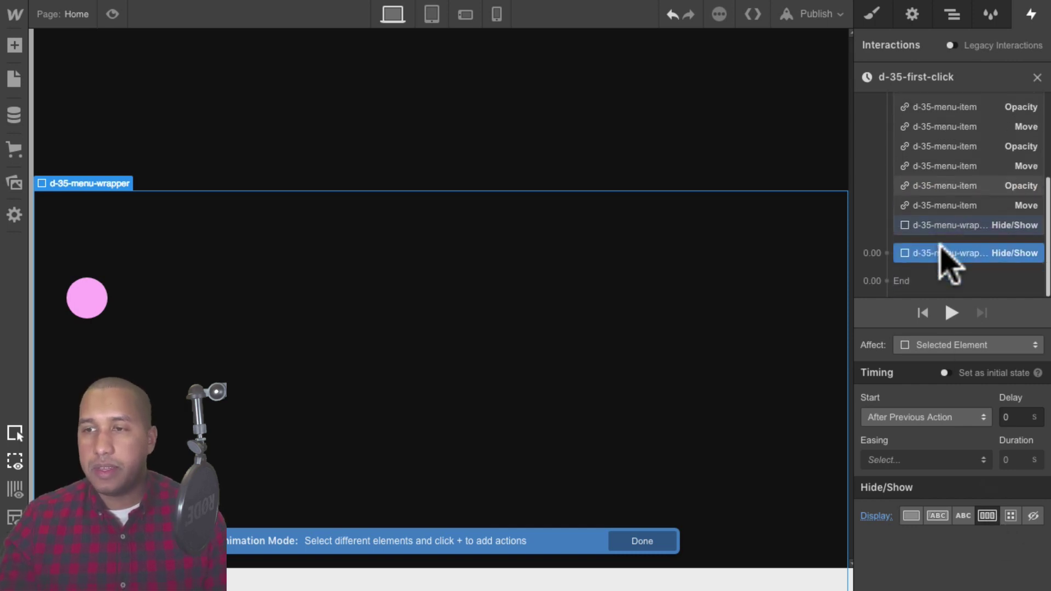
scroll(945, 263, down, 1)
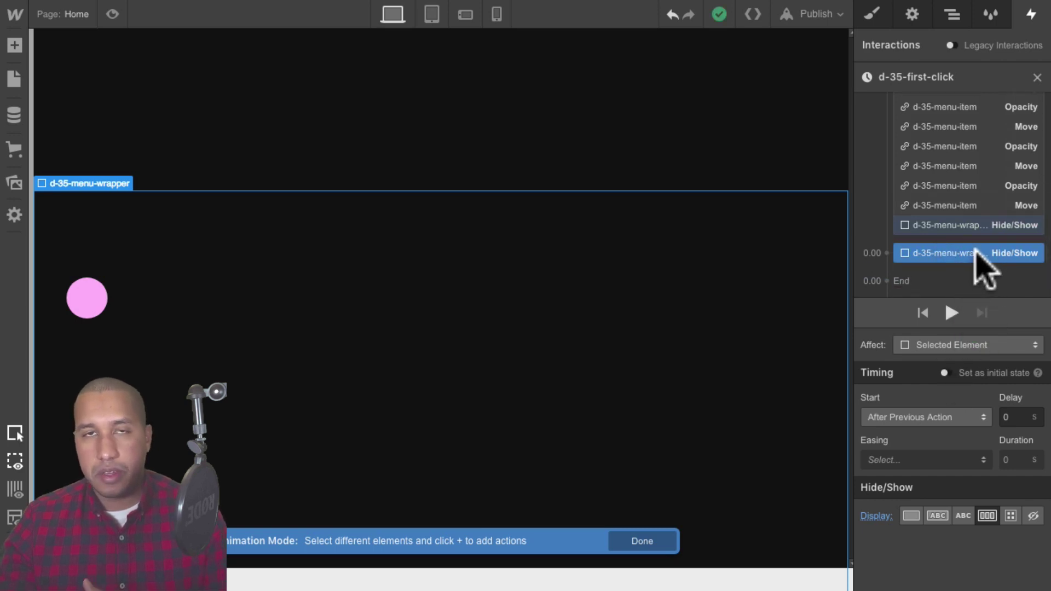
scroll(974, 253, up, 3)
scroll(975, 253, down, 3)
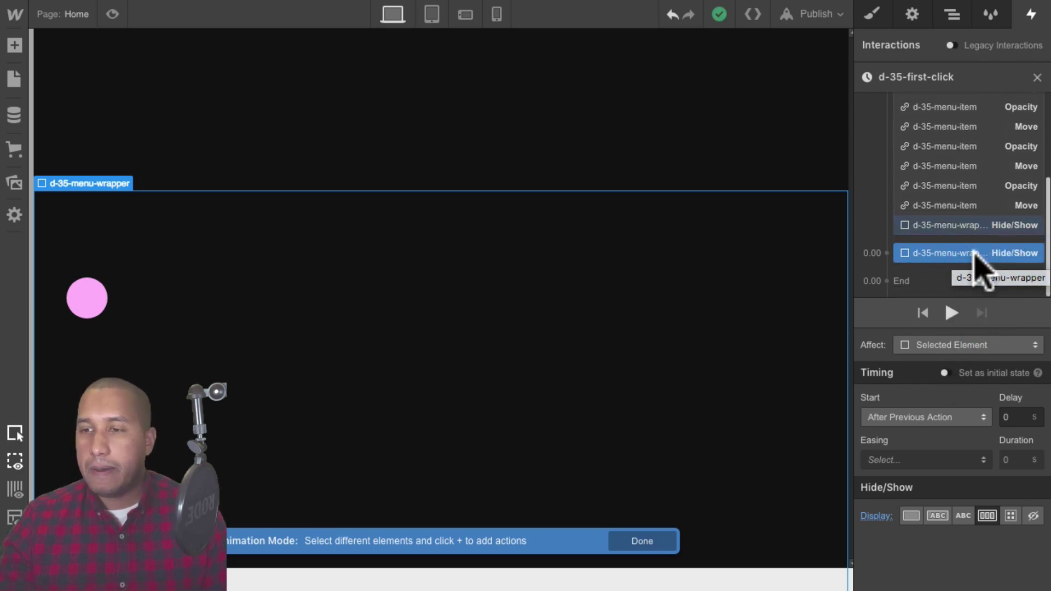
scroll(974, 251, up, 5)
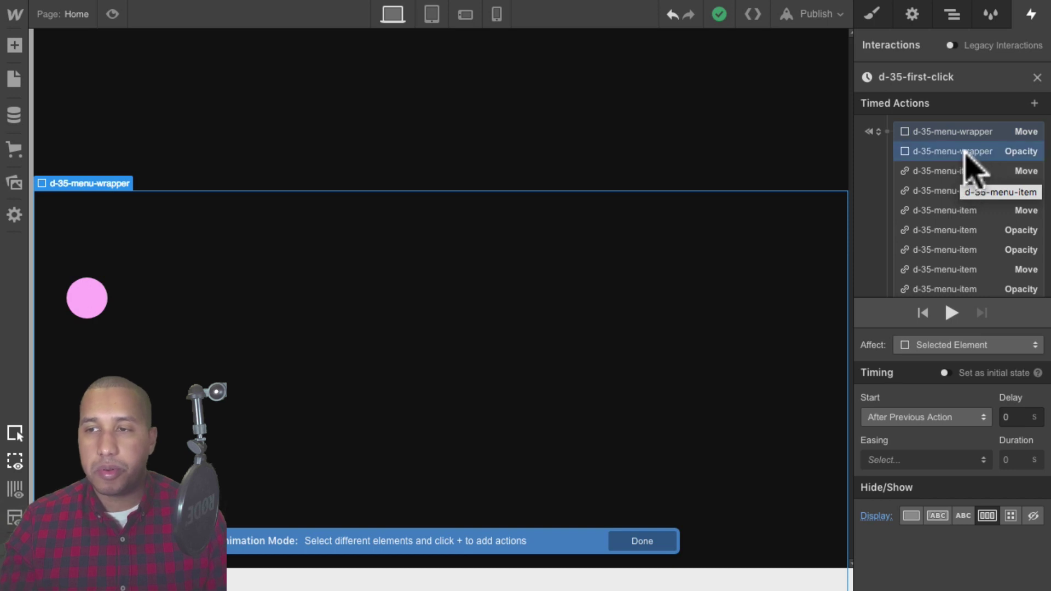
click(960, 133)
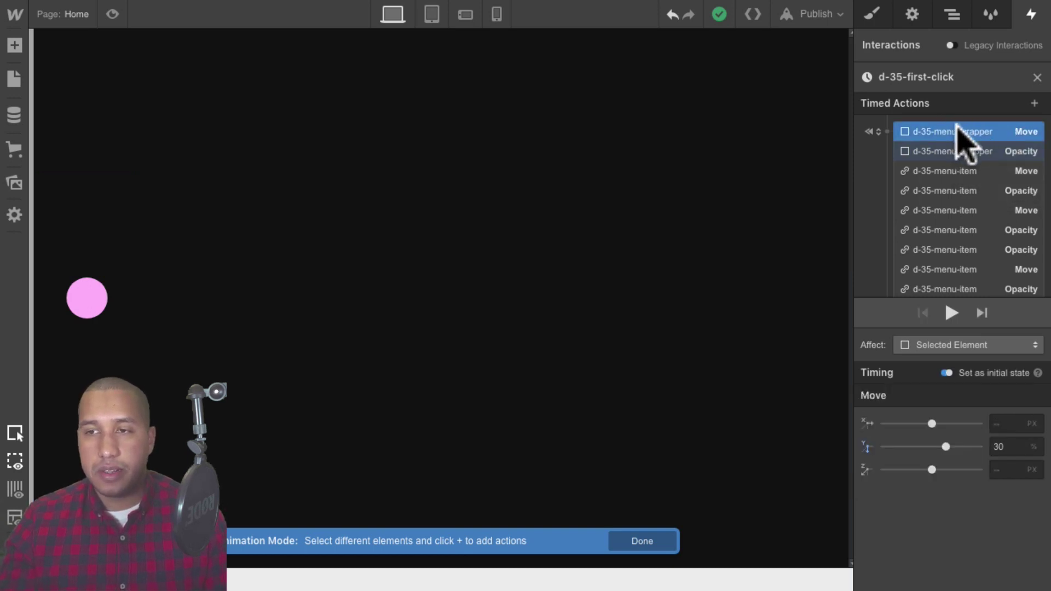
scroll(972, 147, down, 5)
drag(945, 229, 941, 265)
click(952, 305)
click(935, 318)
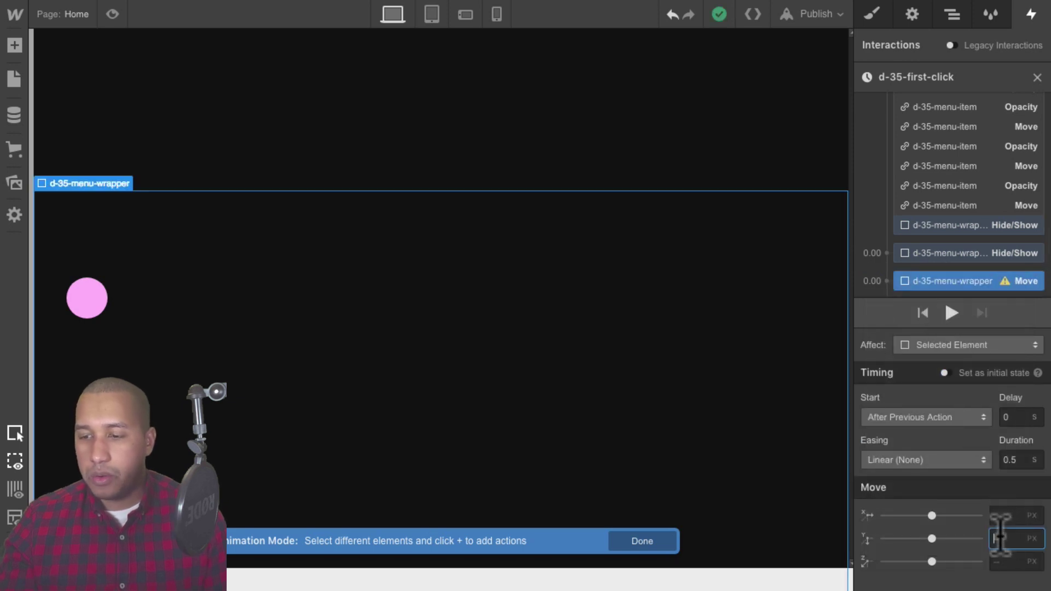
text(0%)
key(shift+Return)
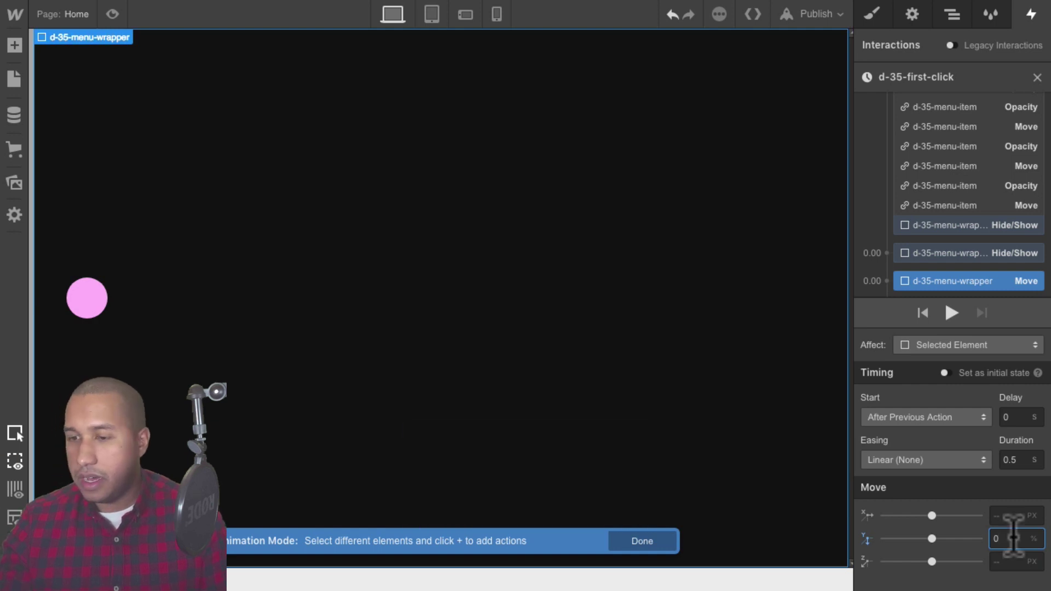
Set the easing of the d-35-menu-wrapper's new Move action to Ease In Out.
click(931, 463)
scroll(928, 471, down, 5)
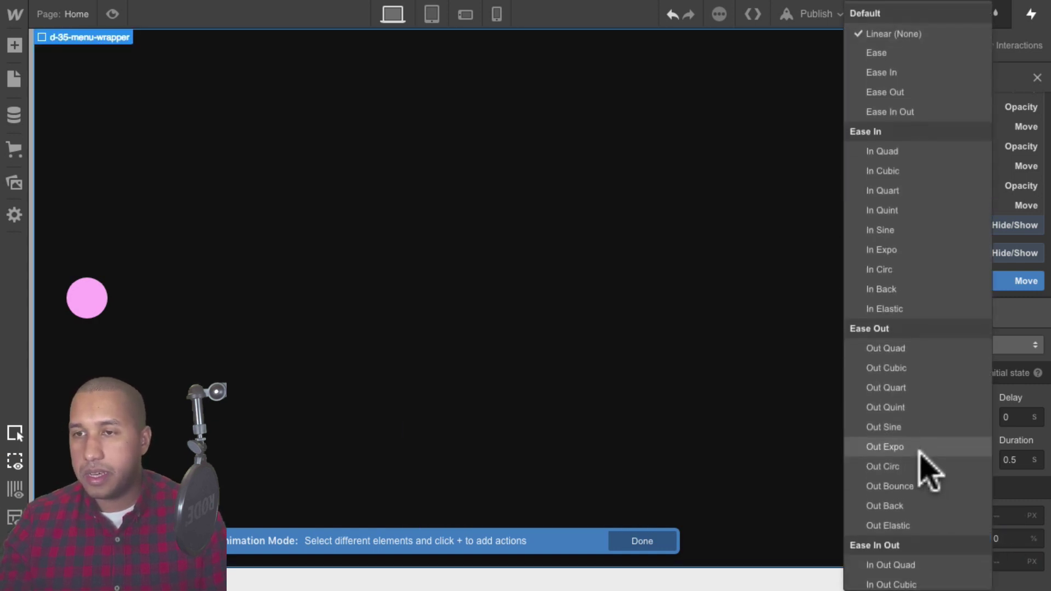
click(881, 112)
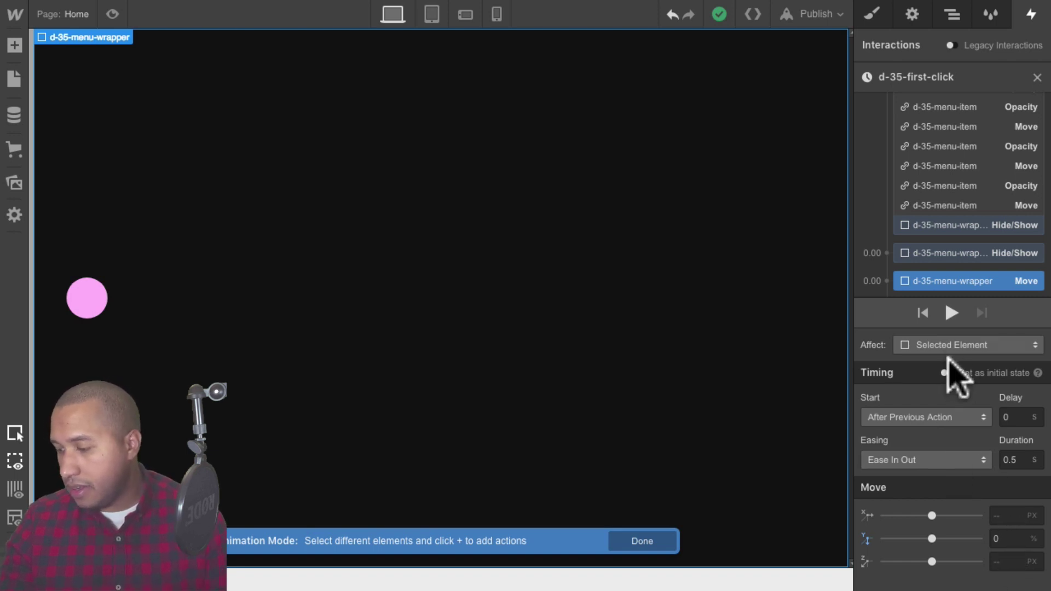
Add a 100% Opacity action with Ease In Out easing for d-35-menu-wrapper, starting together with its Move action.
scroll(941, 296, down, 1)
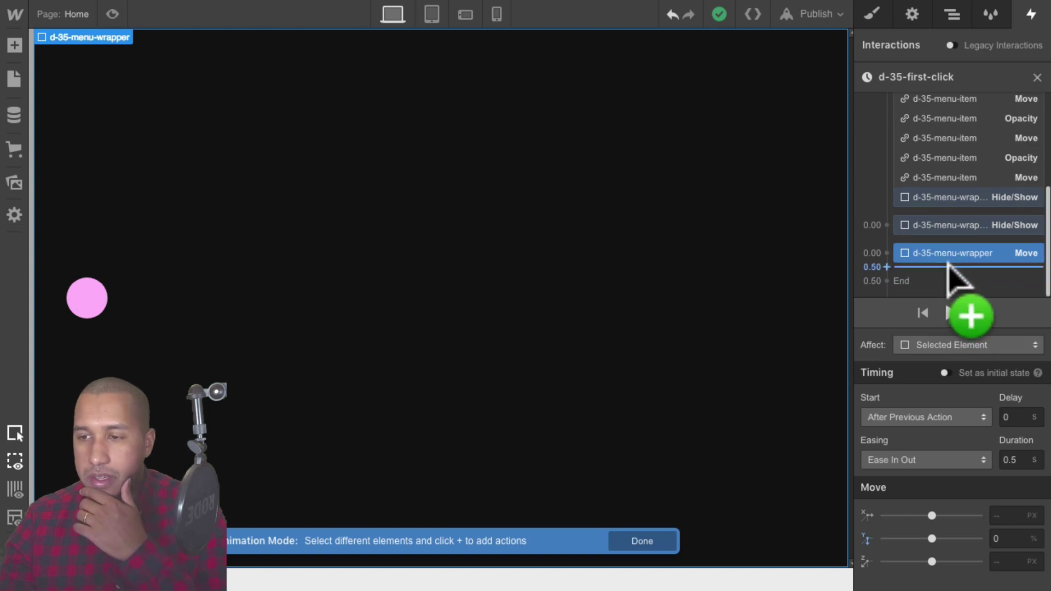
click(949, 267)
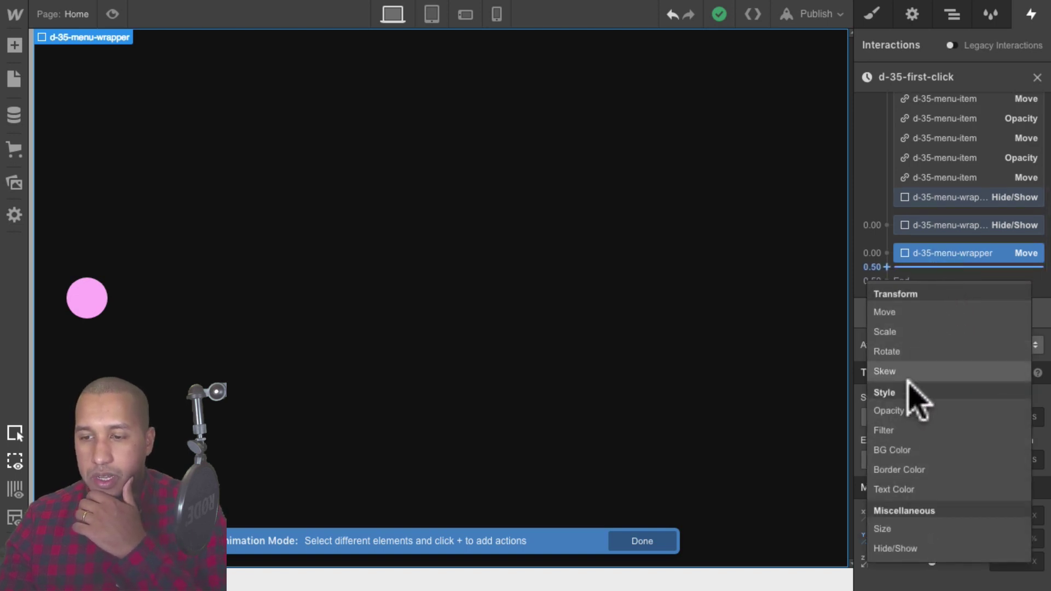
click(906, 412)
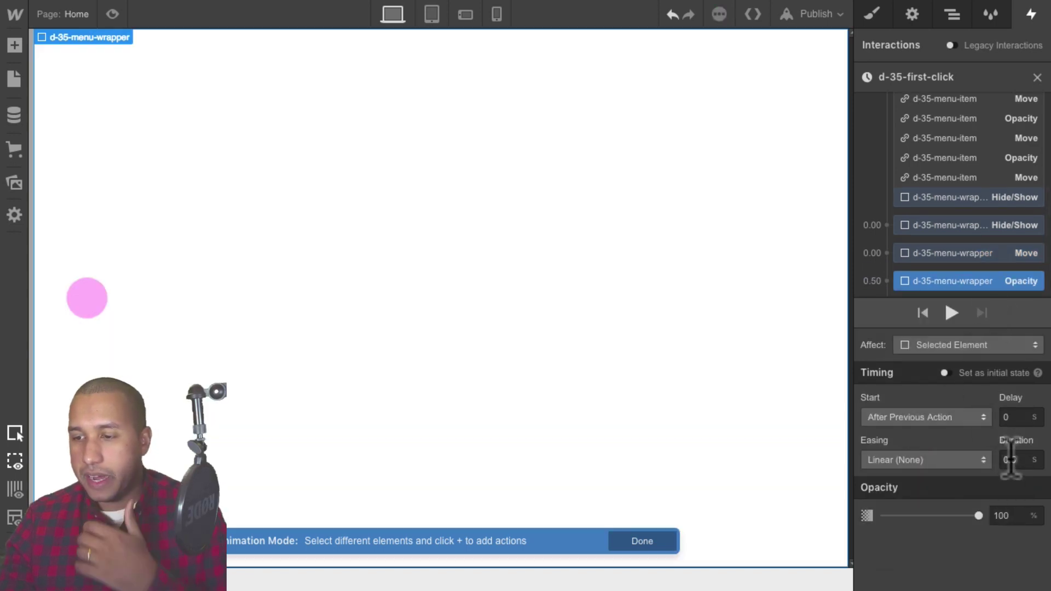
click(950, 461)
click(930, 110)
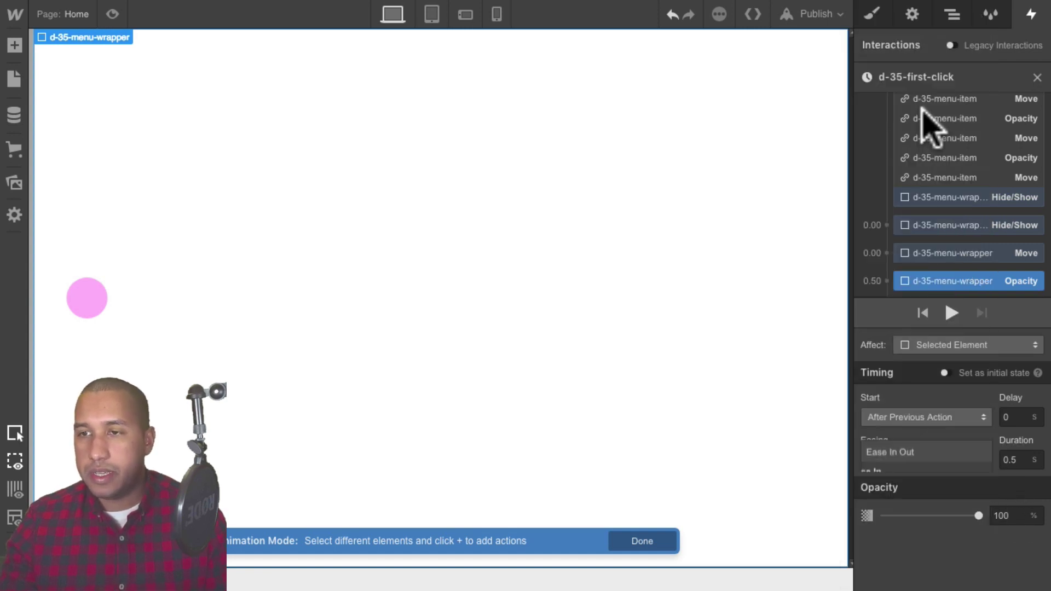
drag(939, 276, 952, 270)
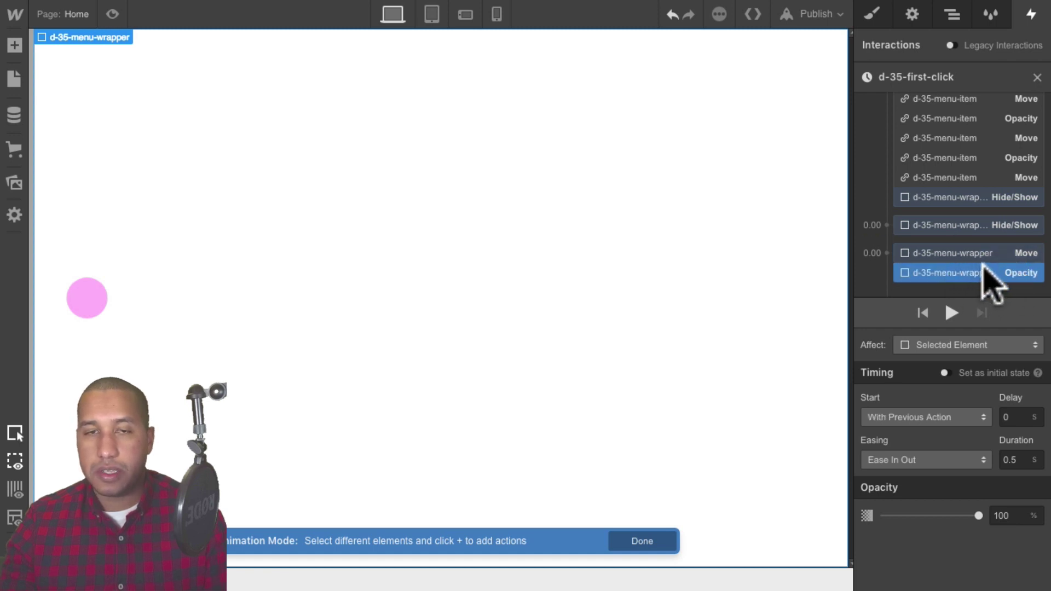
Preview the page and trigger the menu with the pink circle to check the wrapper's animation.
click(114, 12)
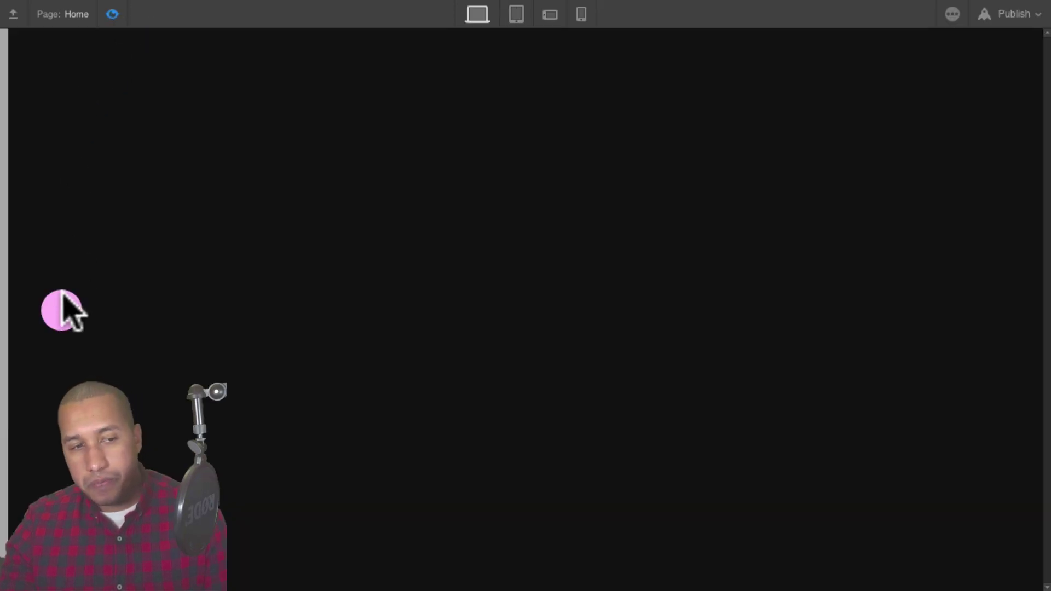
click(60, 317)
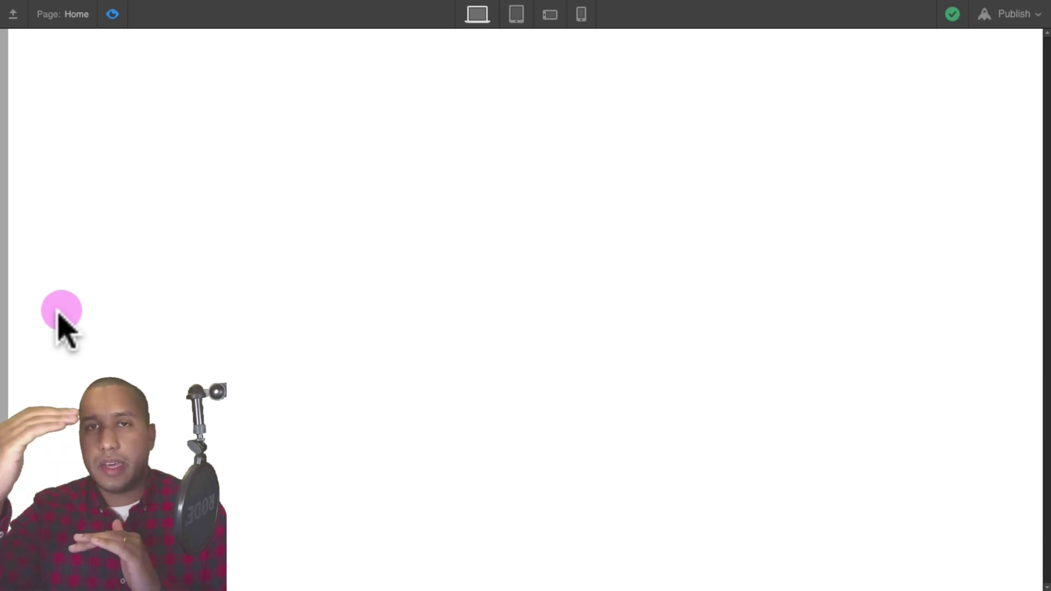
click(110, 13)
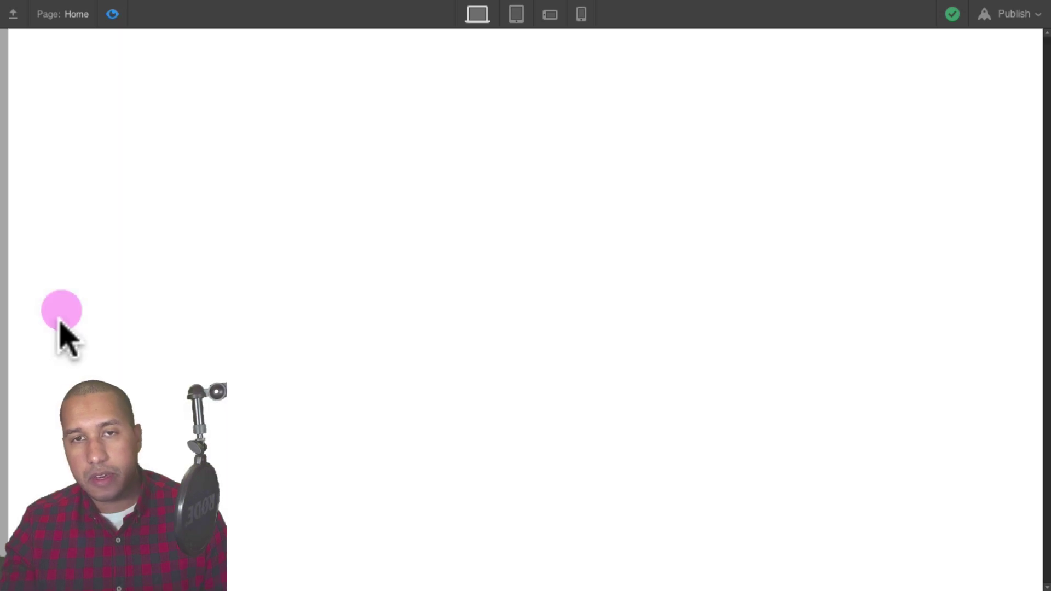
click(111, 14)
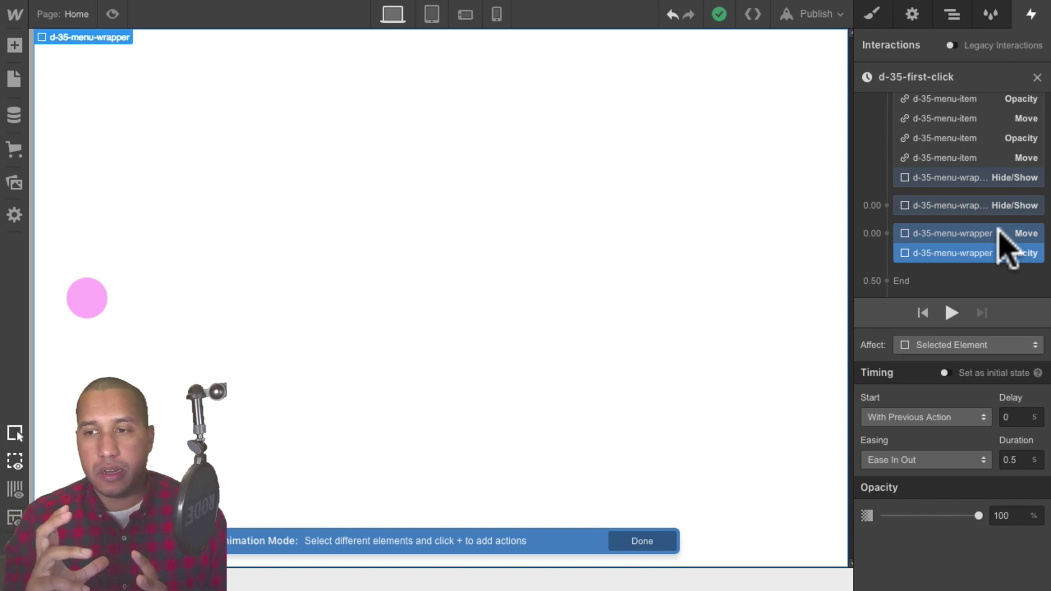
Add a Move action for the first d-35-menu-item at the end of the timeline, with the Y position set to 0%.
scroll(1002, 241, up, 5)
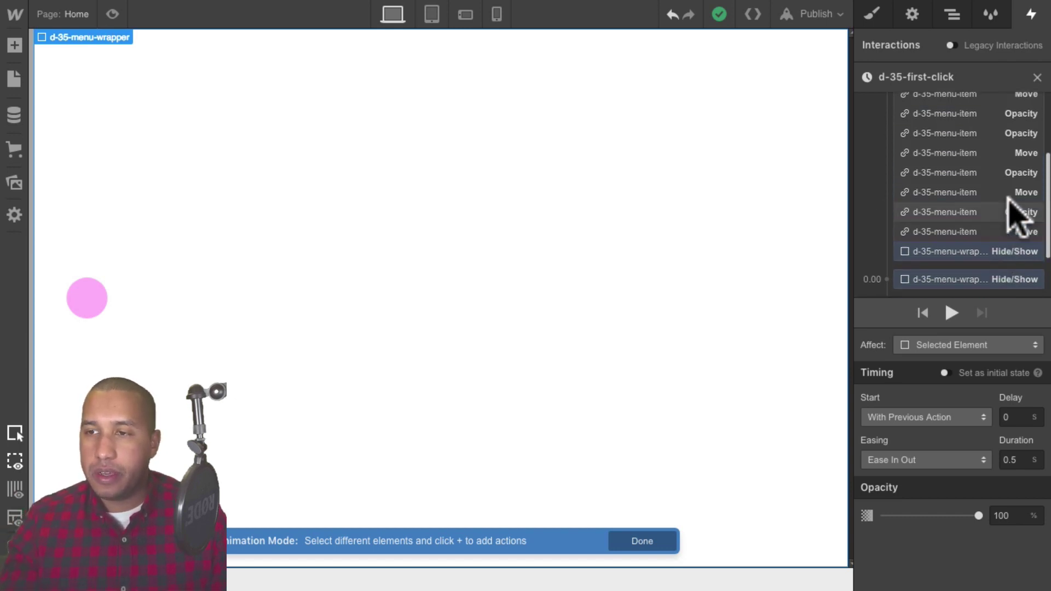
scroll(956, 140, up, 3)
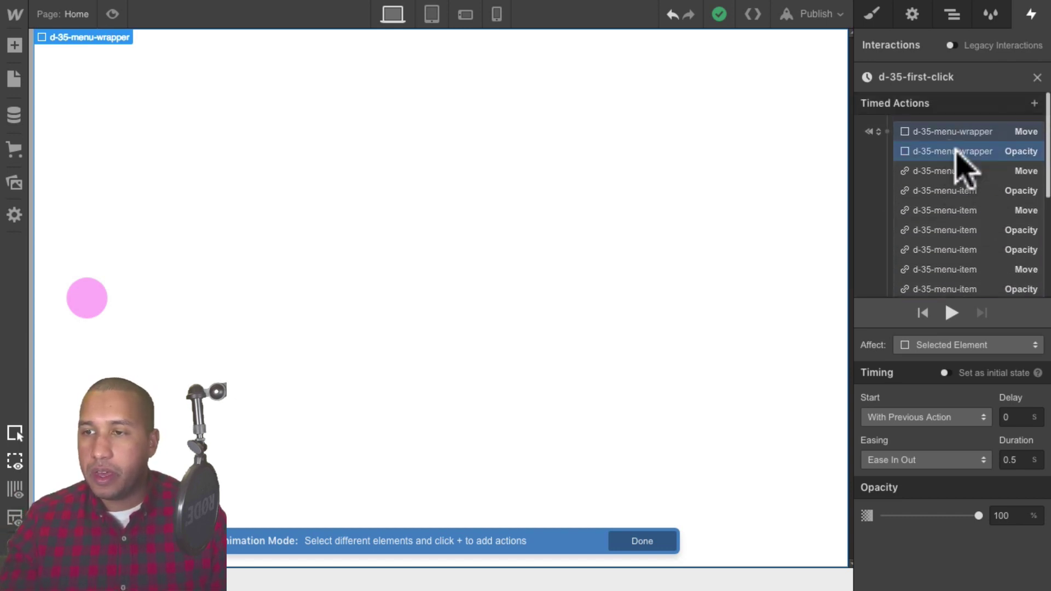
click(953, 173)
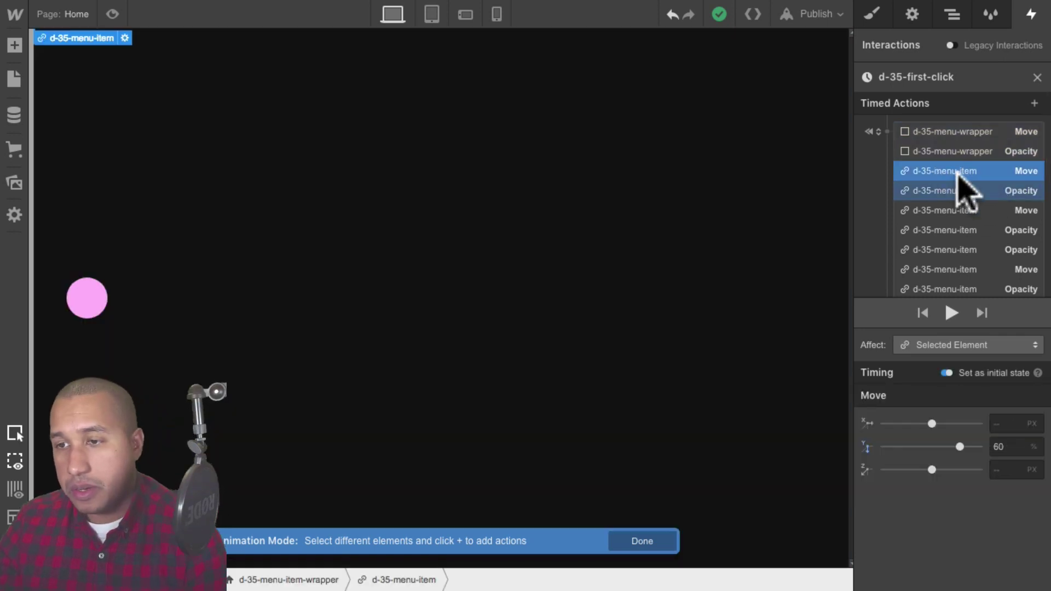
click(952, 15)
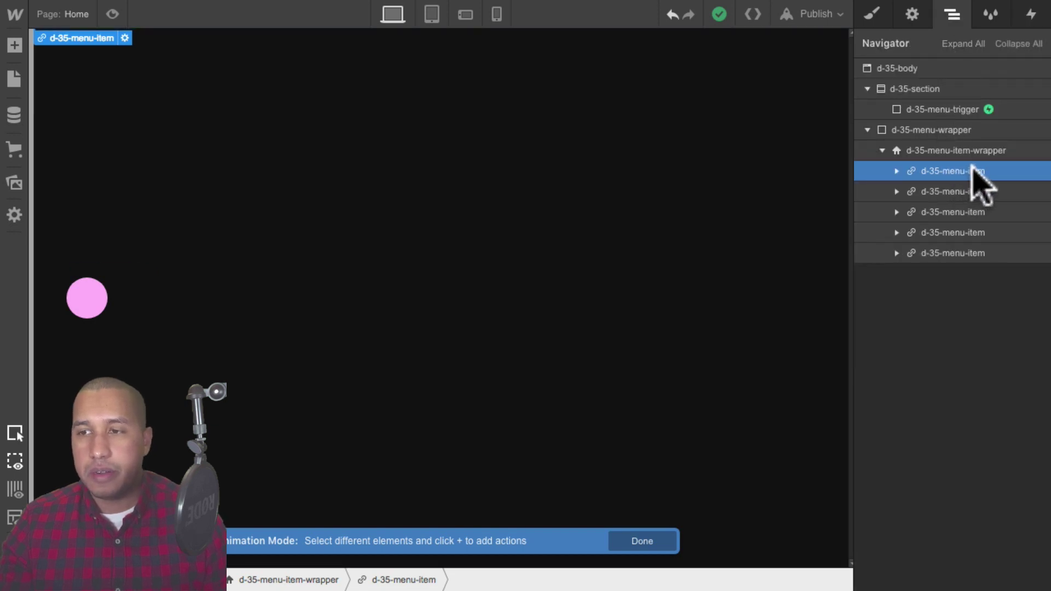
click(1030, 16)
scroll(950, 258, down, 5)
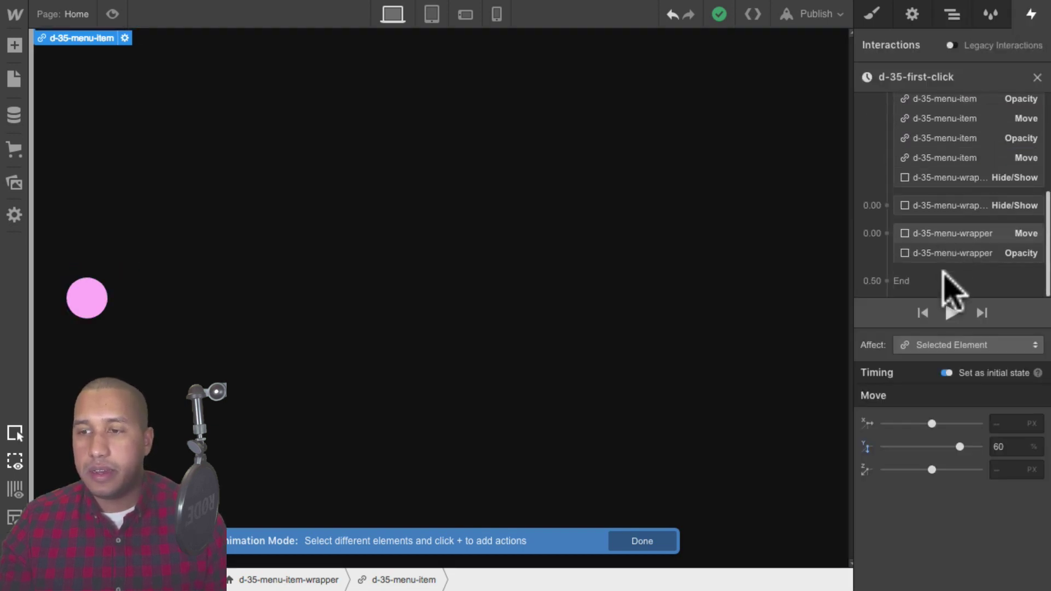
click(956, 285)
click(937, 315)
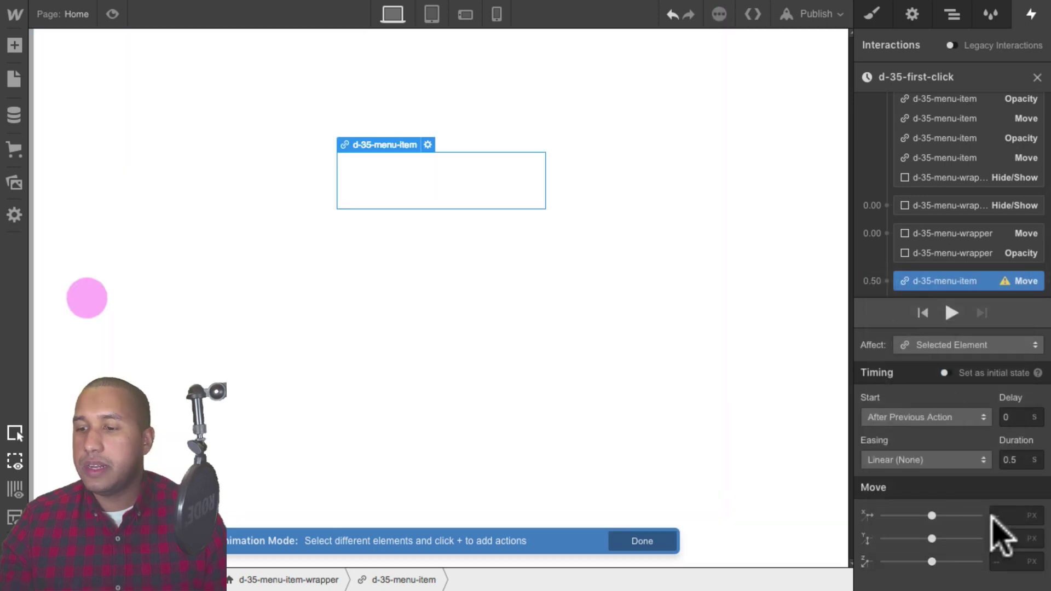
click(1002, 539)
text(0%)
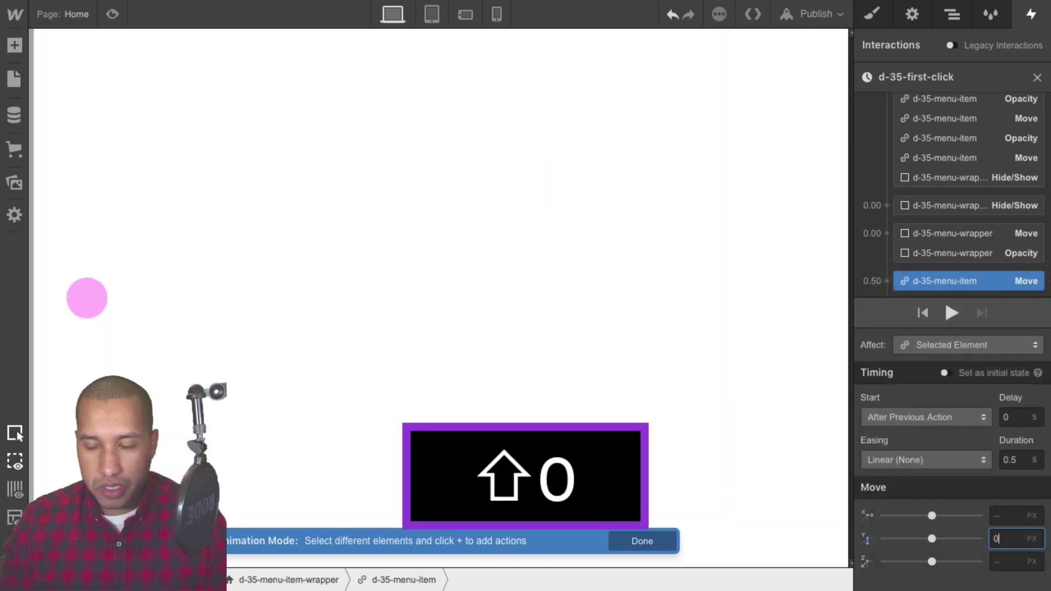
key(shift+Return)
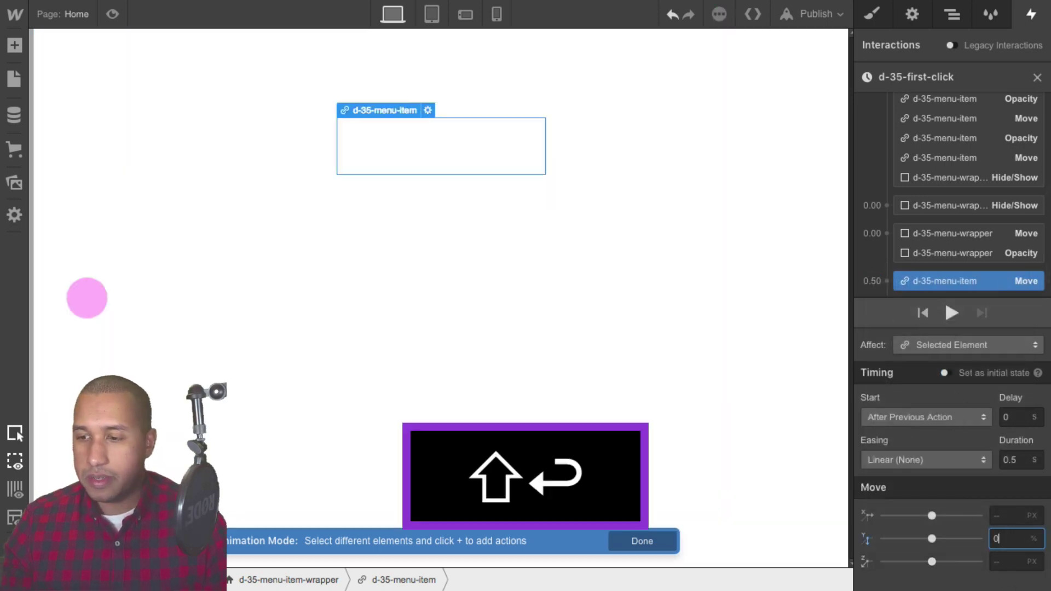
Set the easing of the first menu item's new Move action to Out Expo.
click(951, 461)
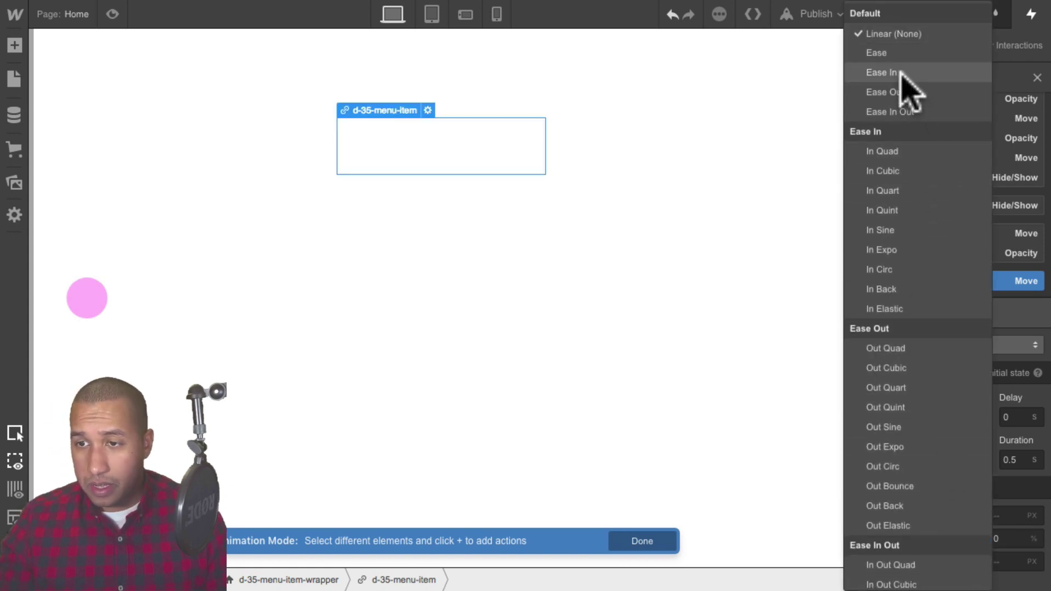
scroll(893, 350, down, 1)
click(893, 426)
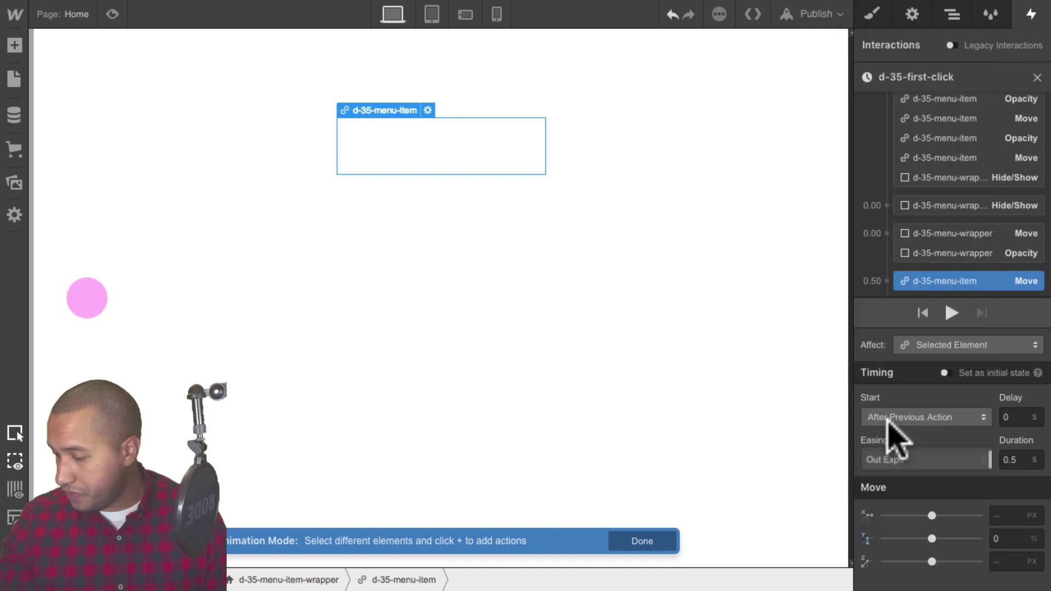
Set the duration of the first menu item's Move action to 2 s.
double_click(1019, 460)
text(2)
key(Return)
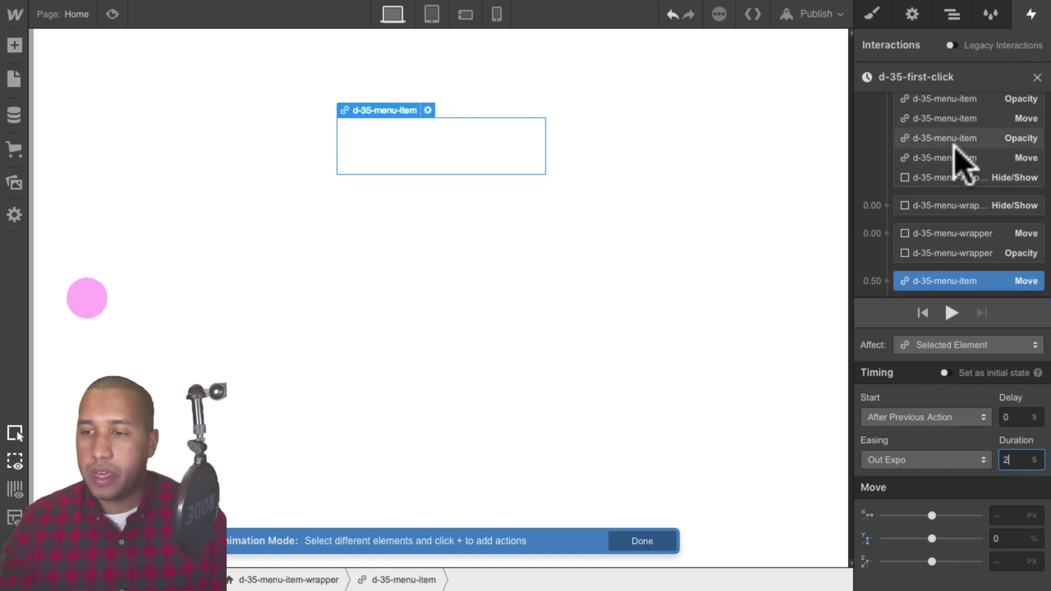
Add a 100% Opacity action for the first d-35-menu-item with 1 s duration and Ease easing, starting together with its Move action.
scroll(963, 158, down, 1)
click(968, 277)
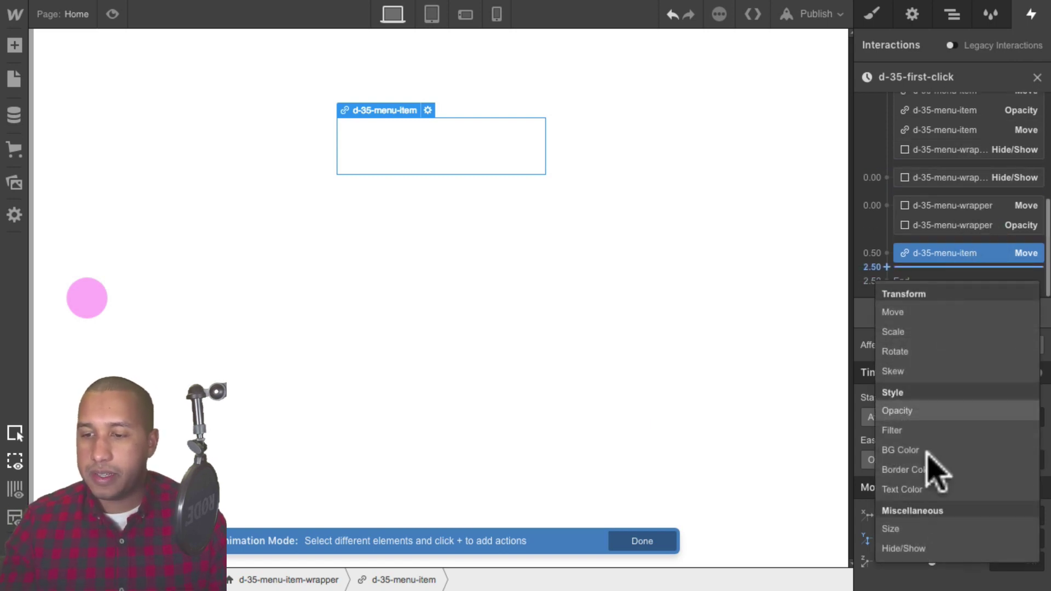
click(920, 412)
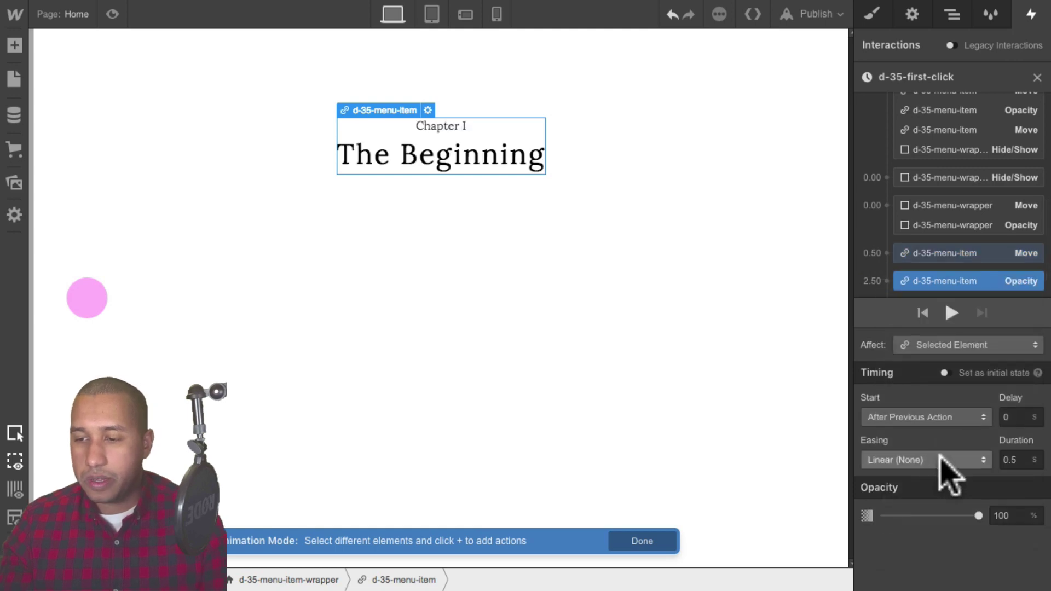
click(1000, 458)
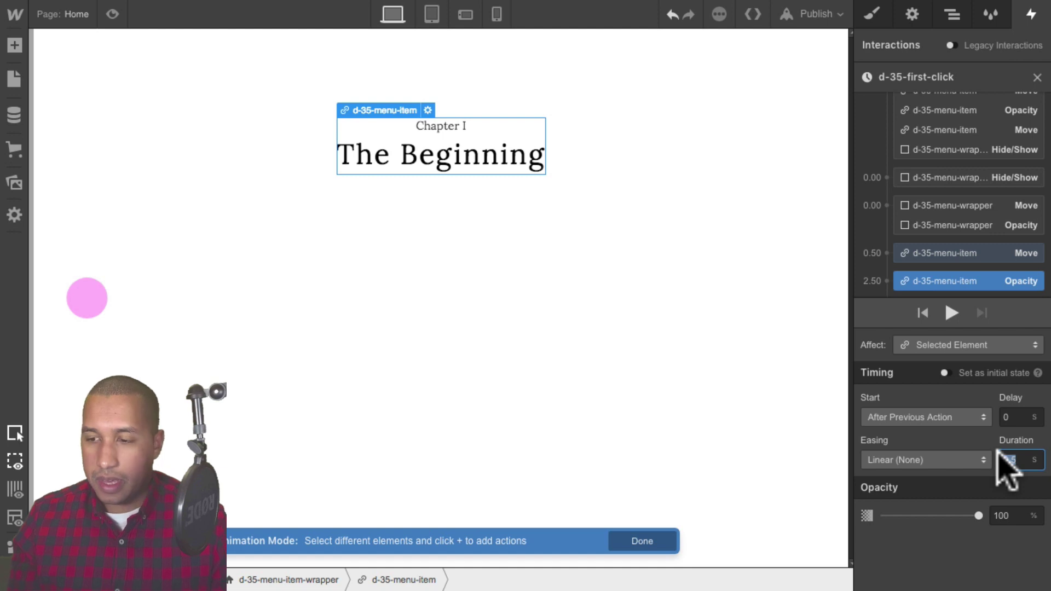
text(1)
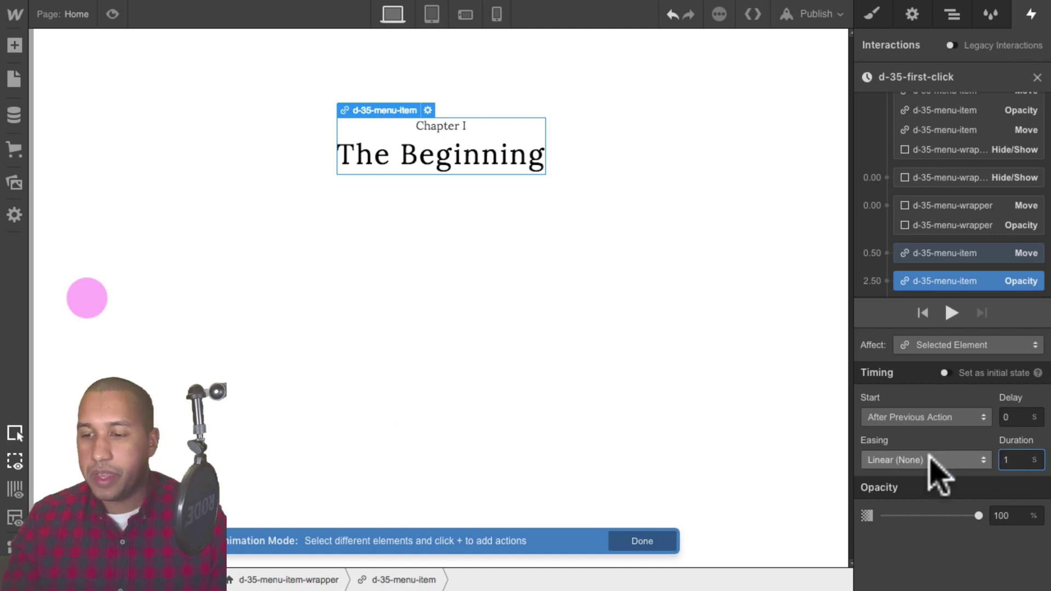
click(931, 462)
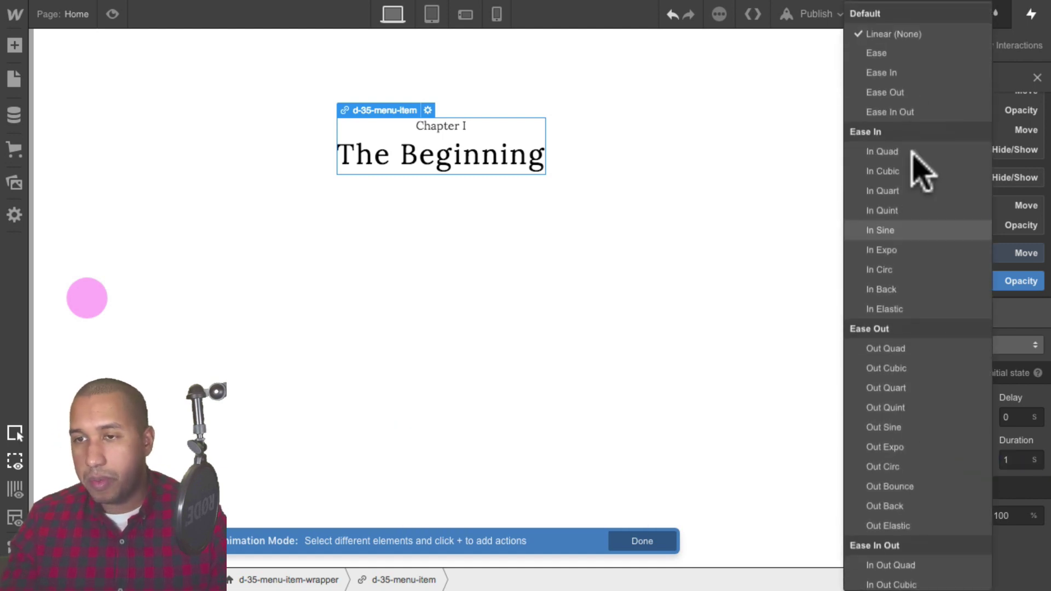
click(883, 52)
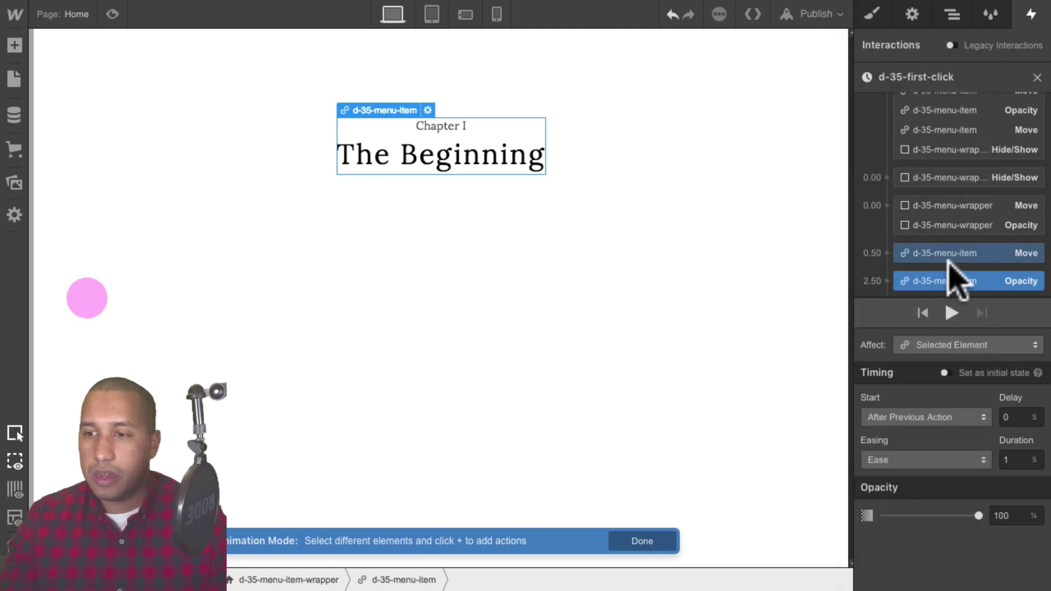
drag(955, 281, 985, 274)
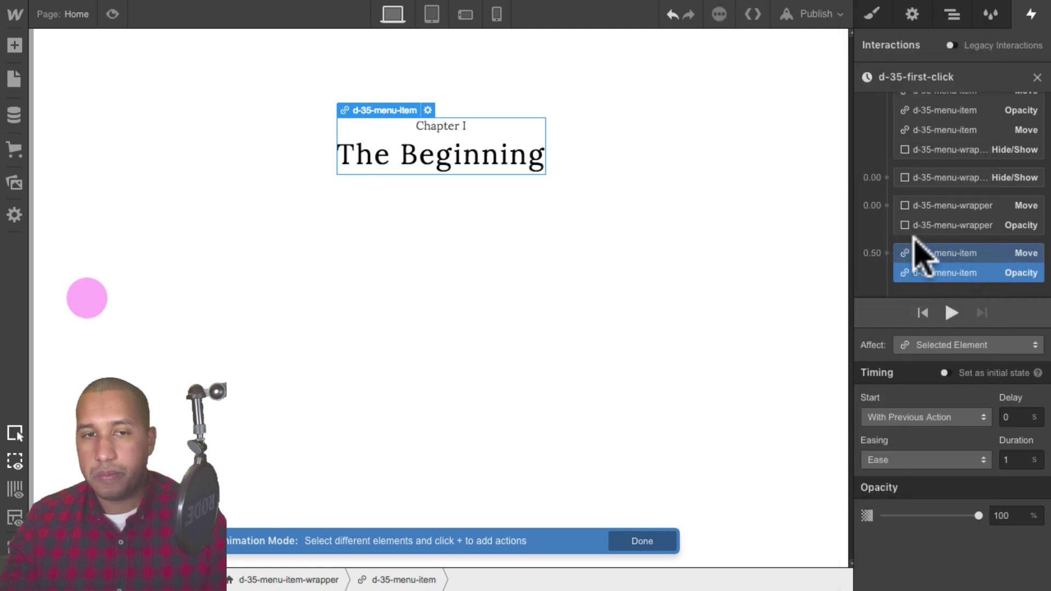
Preview the page and trigger the menu with the pink circle to check the first menu item's reveal.
click(113, 14)
click(63, 312)
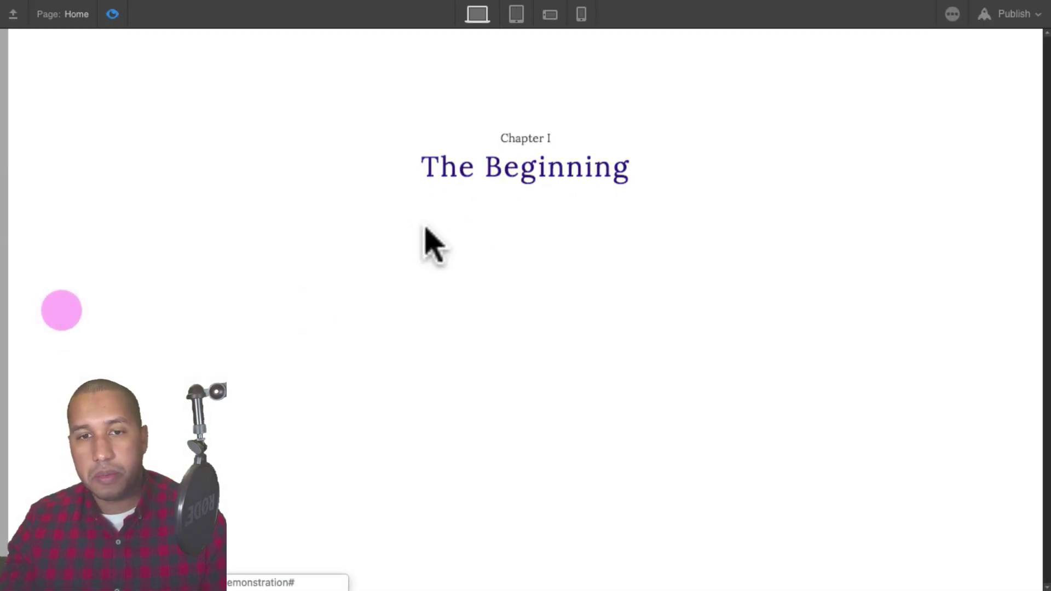
click(112, 13)
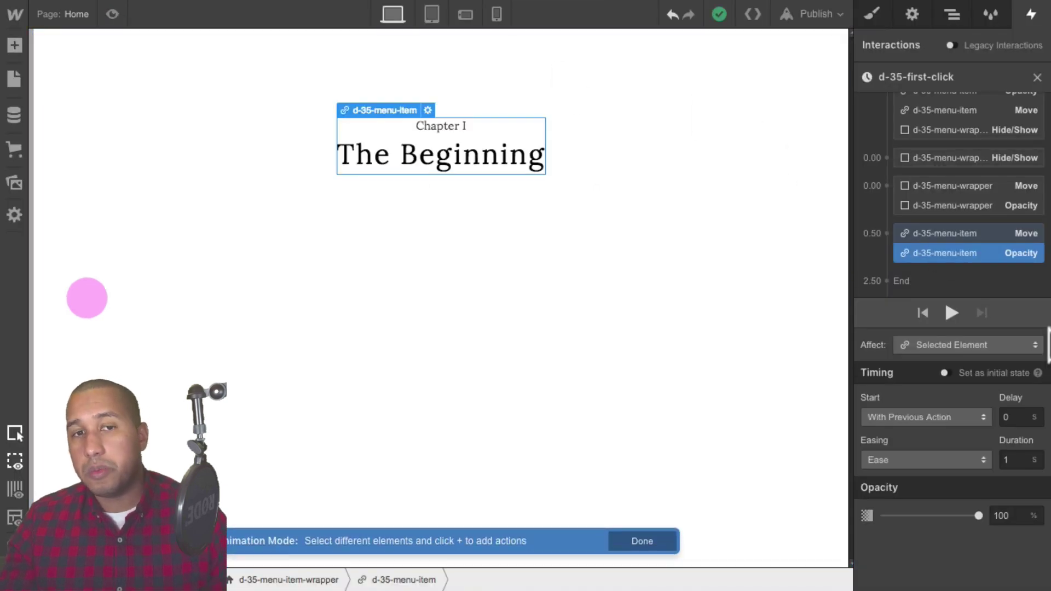
Duplicate the first menu item's Move action and retarget the copy to the second d-35-menu-item.
click(960, 234)
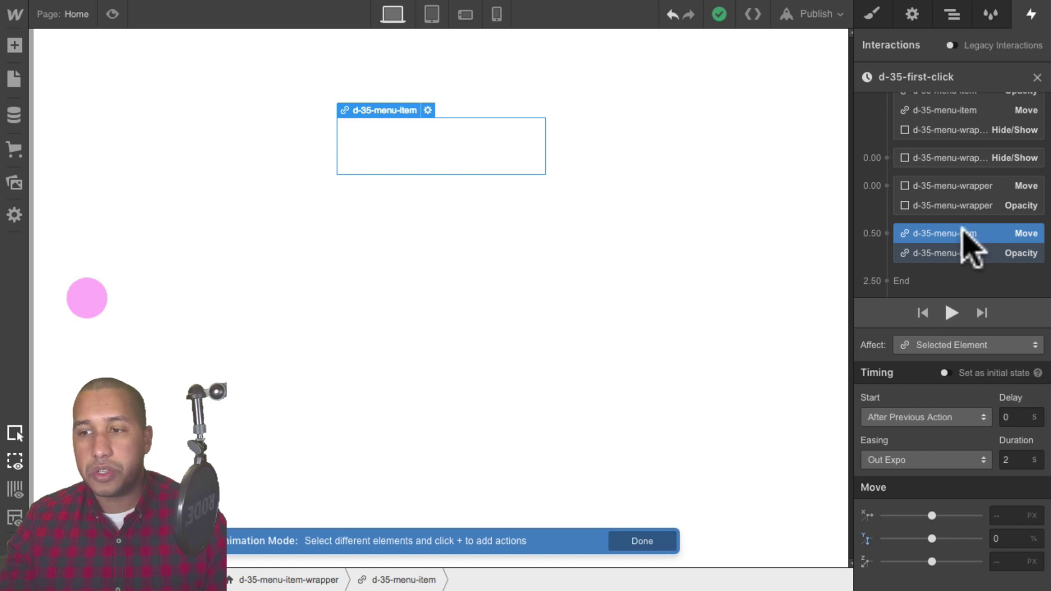
right_click(963, 233)
click(974, 292)
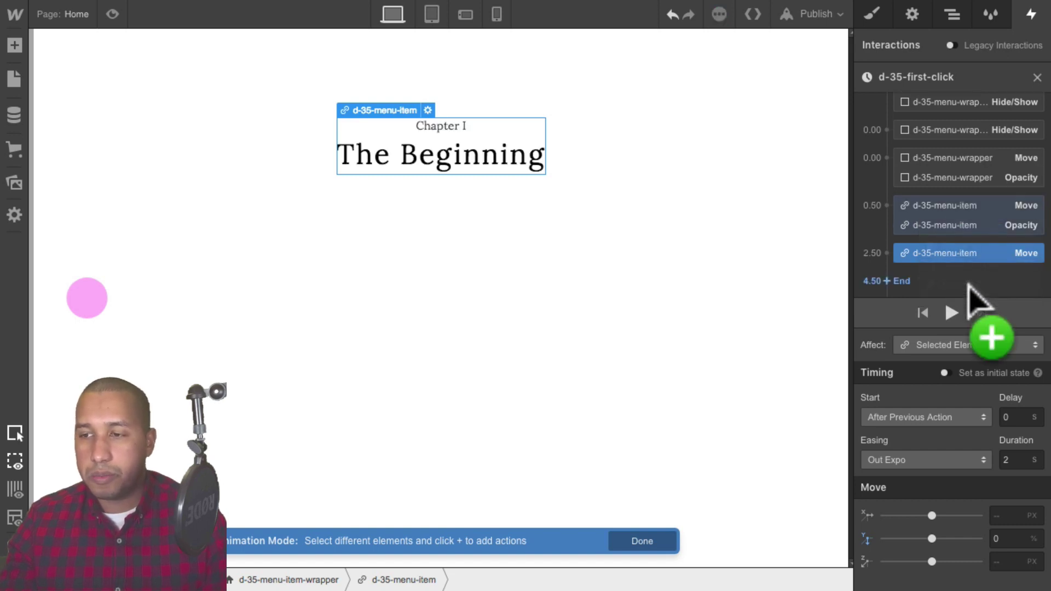
right_click(971, 255)
click(986, 292)
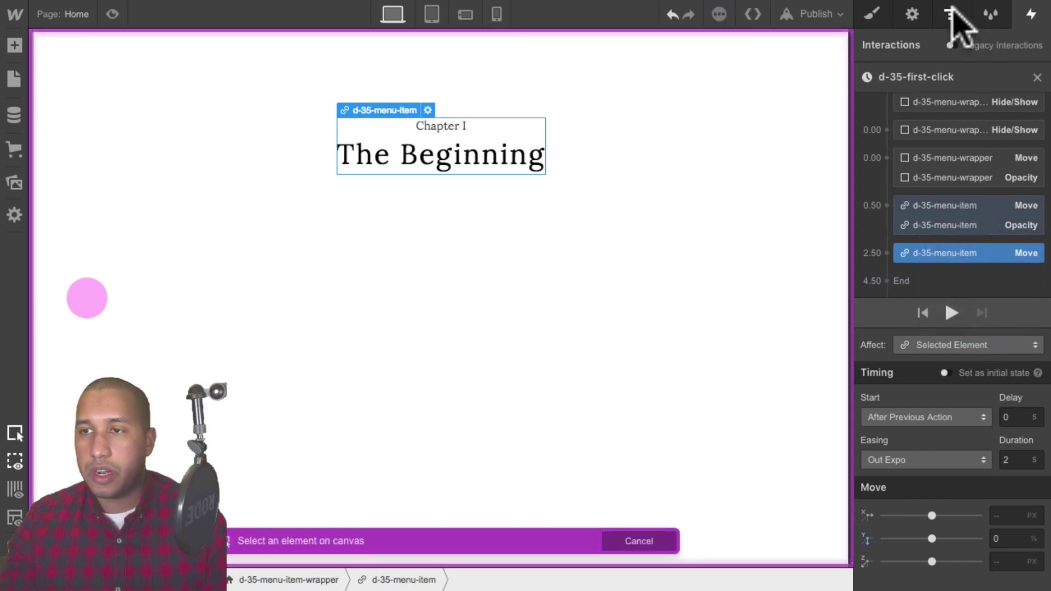
click(952, 14)
click(951, 192)
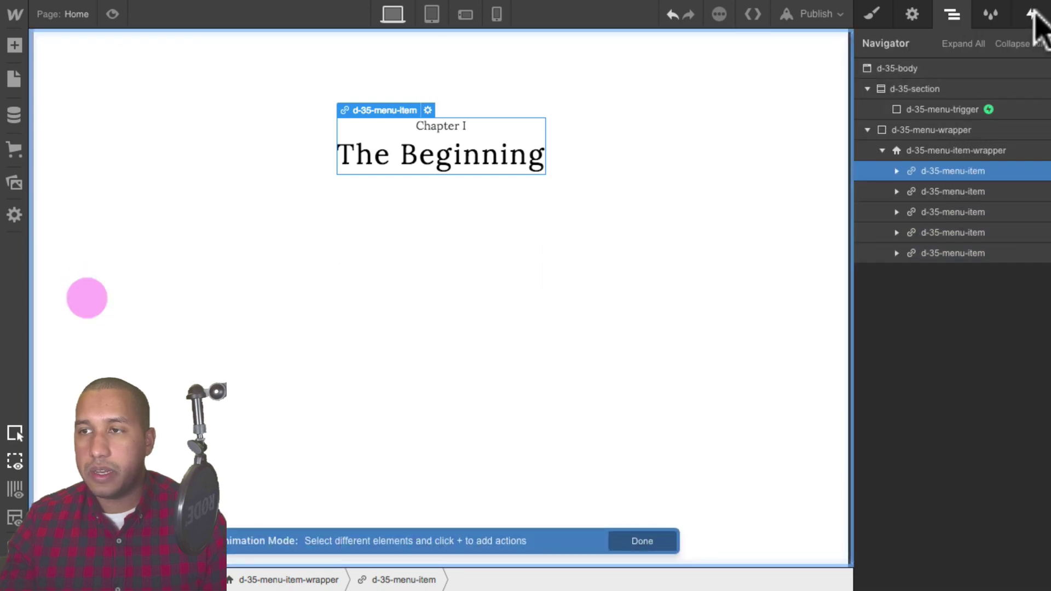
click(1032, 16)
Duplicate the first item's Opacity action, retarget the copy to the second d-35-menu-item, and start both second-item actions with the previous ones.
right_click(965, 226)
click(974, 287)
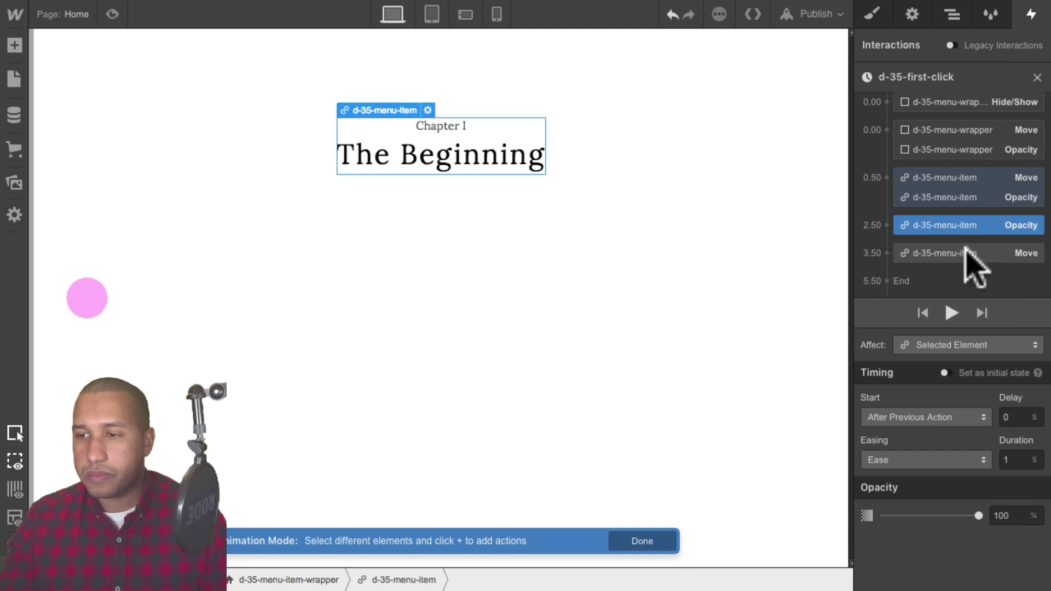
right_click(970, 226)
click(976, 269)
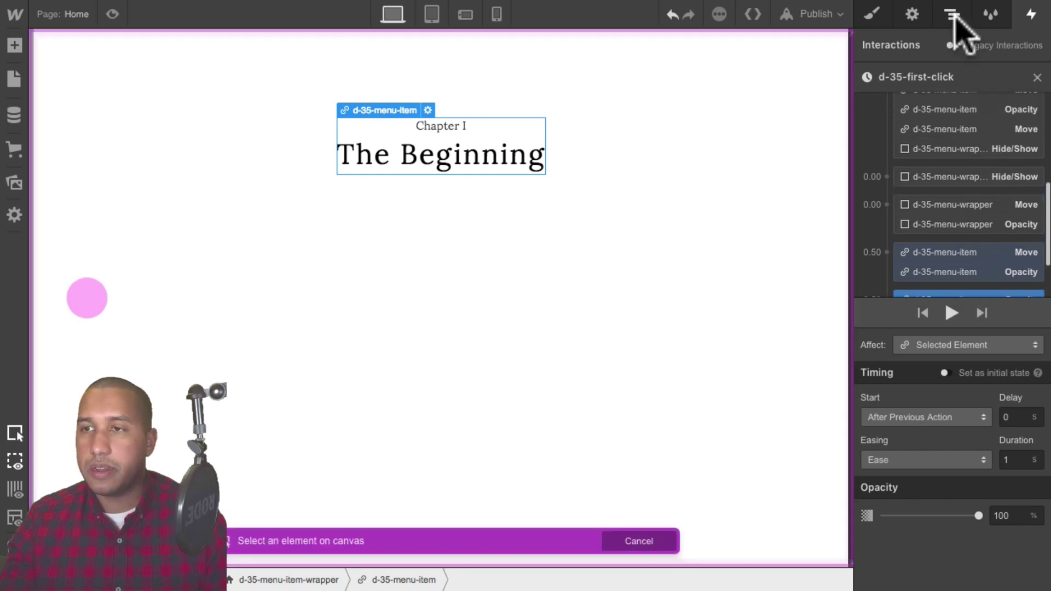
click(952, 15)
click(953, 192)
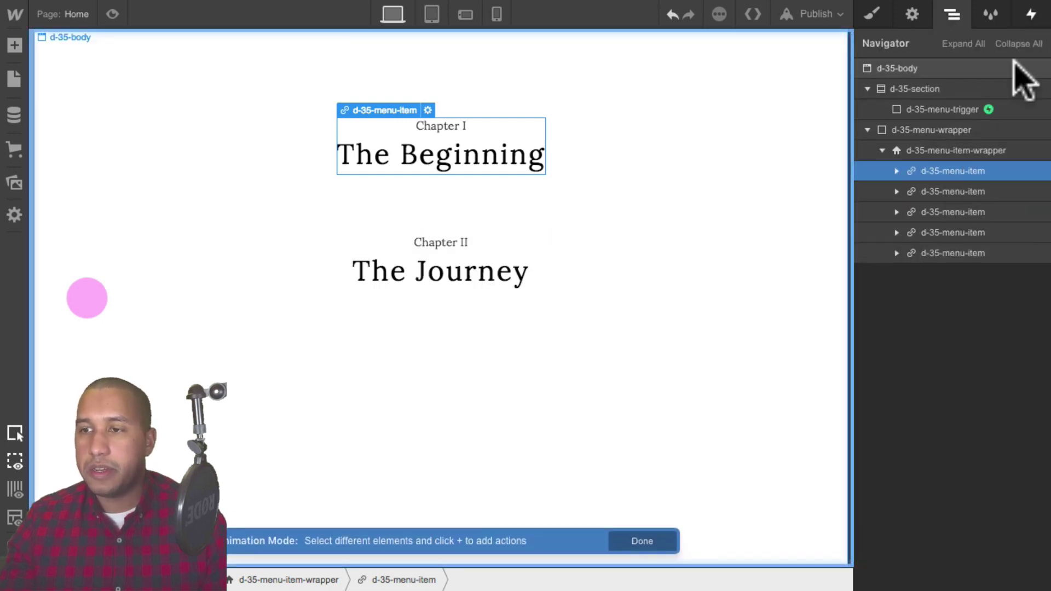
click(1031, 14)
drag(969, 226, 968, 208)
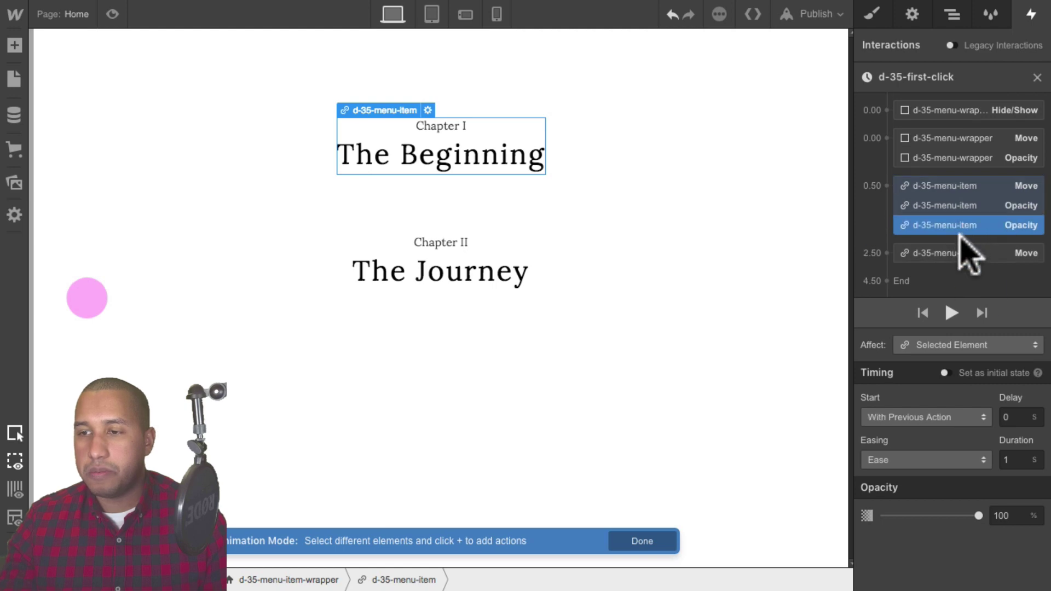
drag(940, 255, 971, 254)
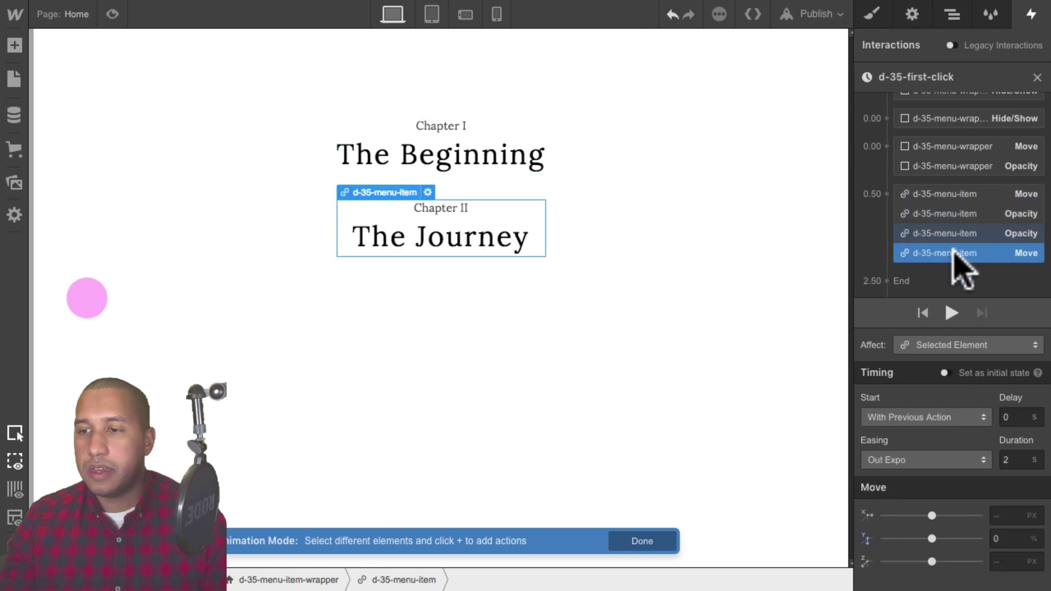
Duplicate the second menu item's Move action and retarget the copy to the third d-35-menu-item.
click(965, 311)
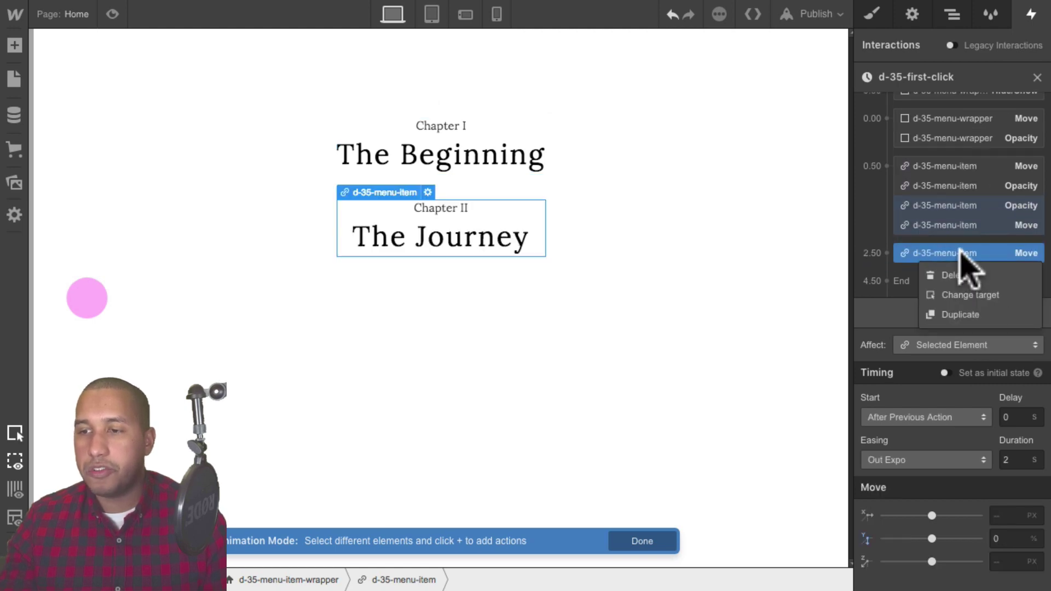
click(985, 290)
click(952, 14)
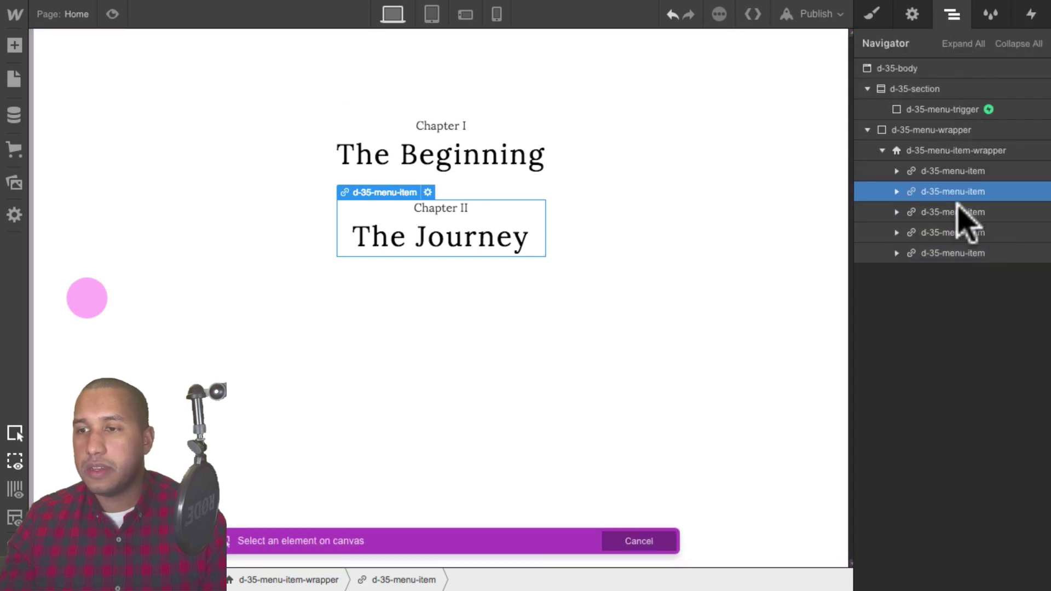
click(959, 213)
click(1031, 14)
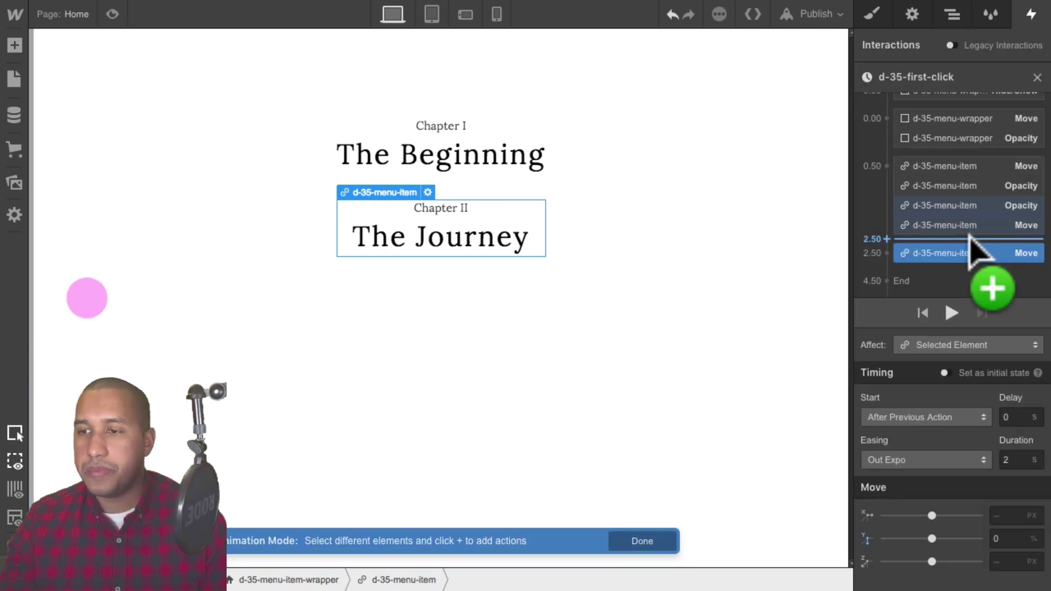
Duplicate the second item's Opacity action, retarget the copy to the third d-35-menu-item, and start both third-item actions with the previous ones.
click(967, 207)
click(983, 263)
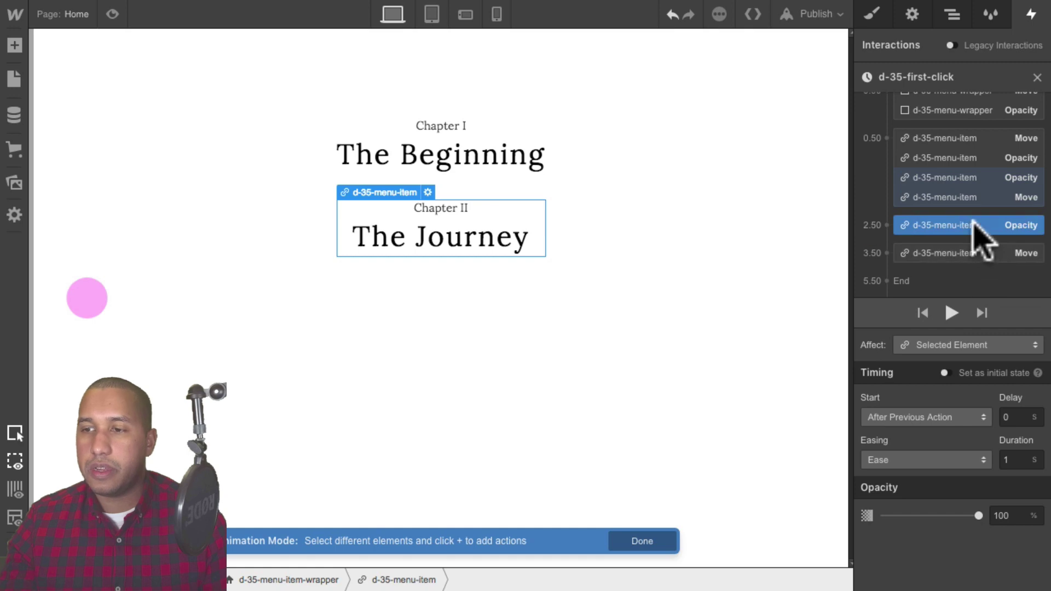
click(988, 261)
click(958, 16)
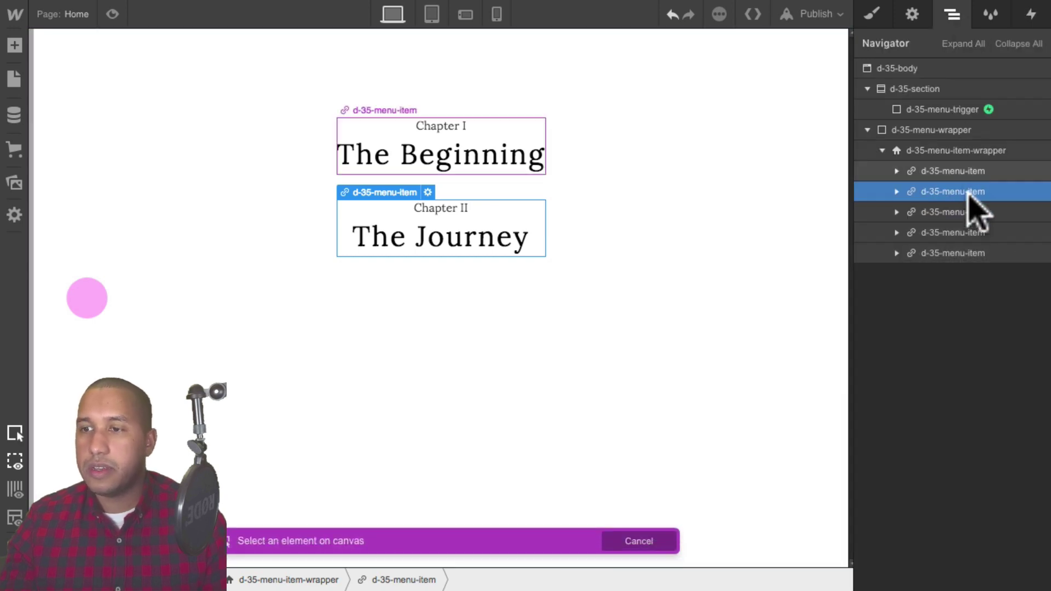
click(971, 211)
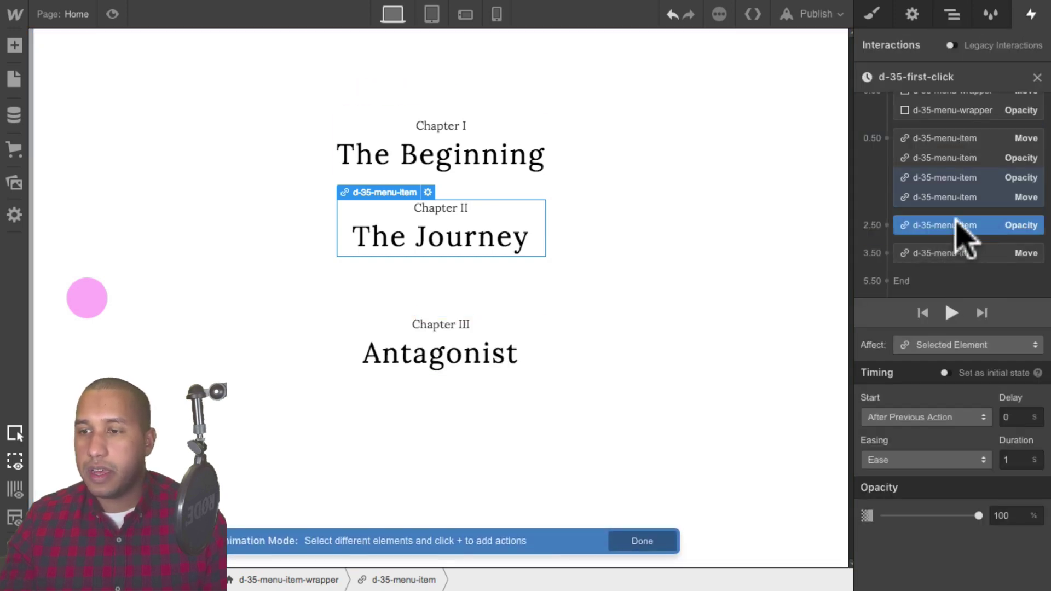
drag(959, 201, 962, 238)
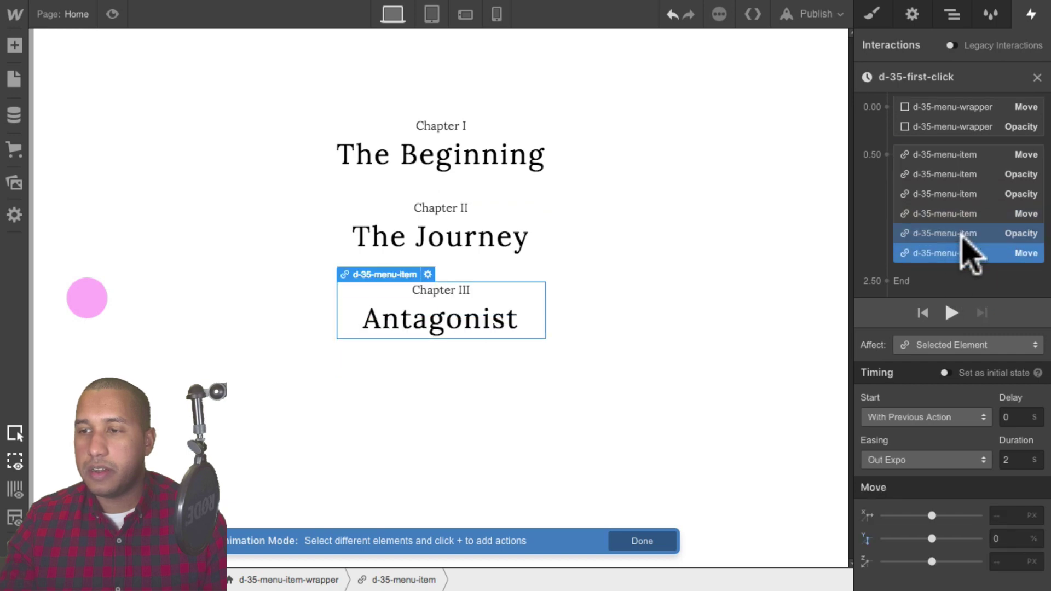
Duplicate the third menu item's Move action and retarget the copy to the fourth d-35-menu-item.
click(962, 316)
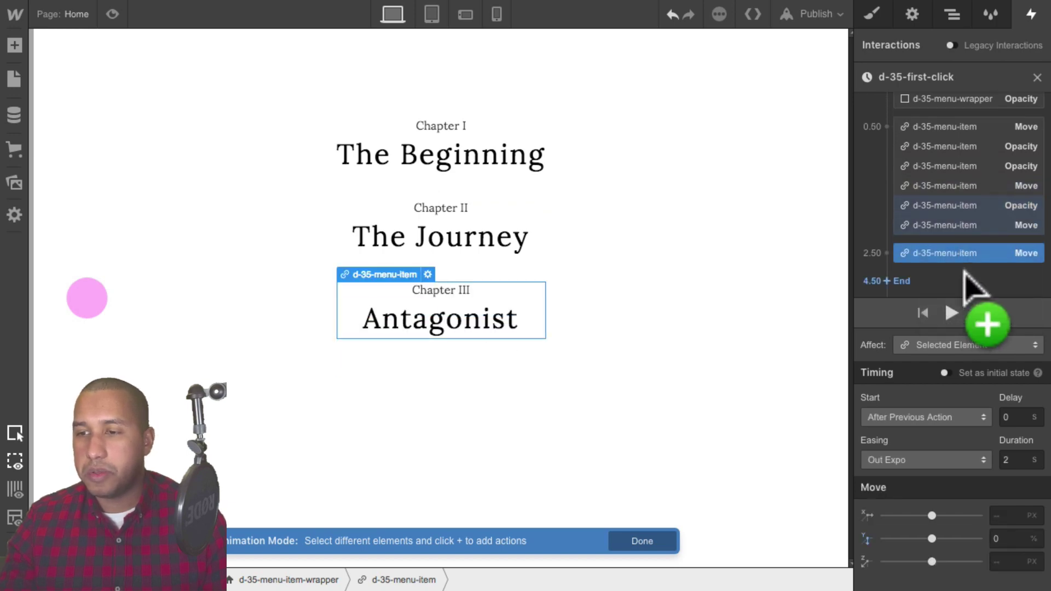
click(969, 294)
click(953, 16)
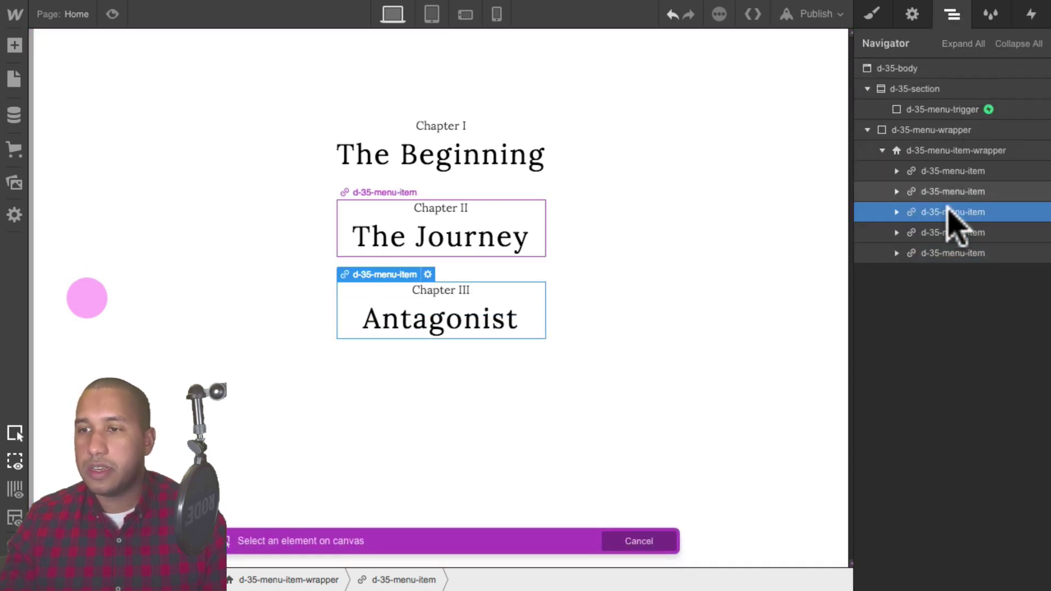
click(953, 231)
click(1031, 14)
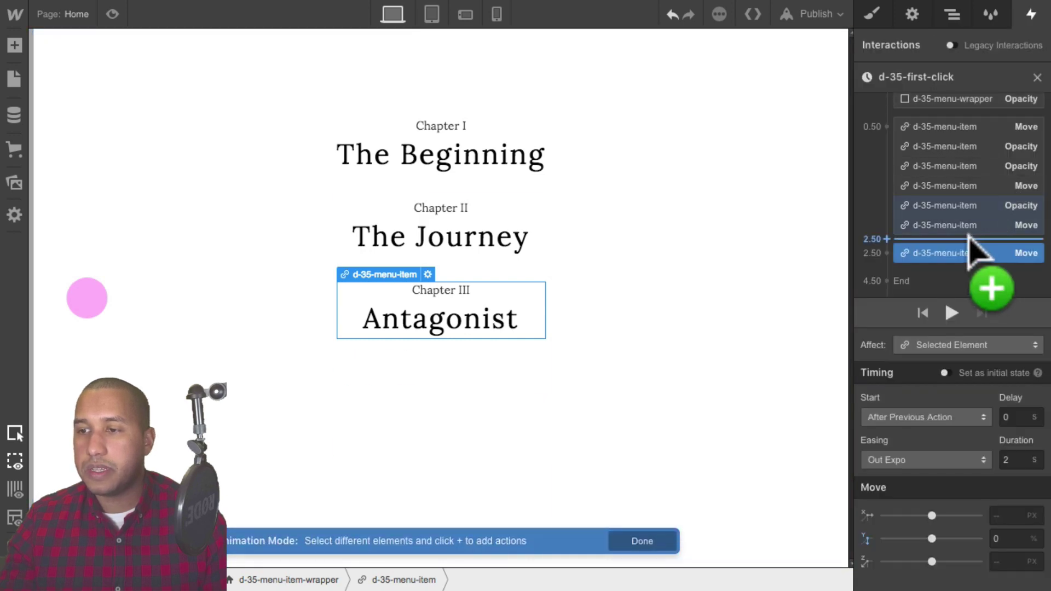
Duplicate the third item's Opacity action, retarget the copy to the fourth d-35-menu-item, and start both fourth-item actions with the previous ones.
click(962, 205)
click(982, 270)
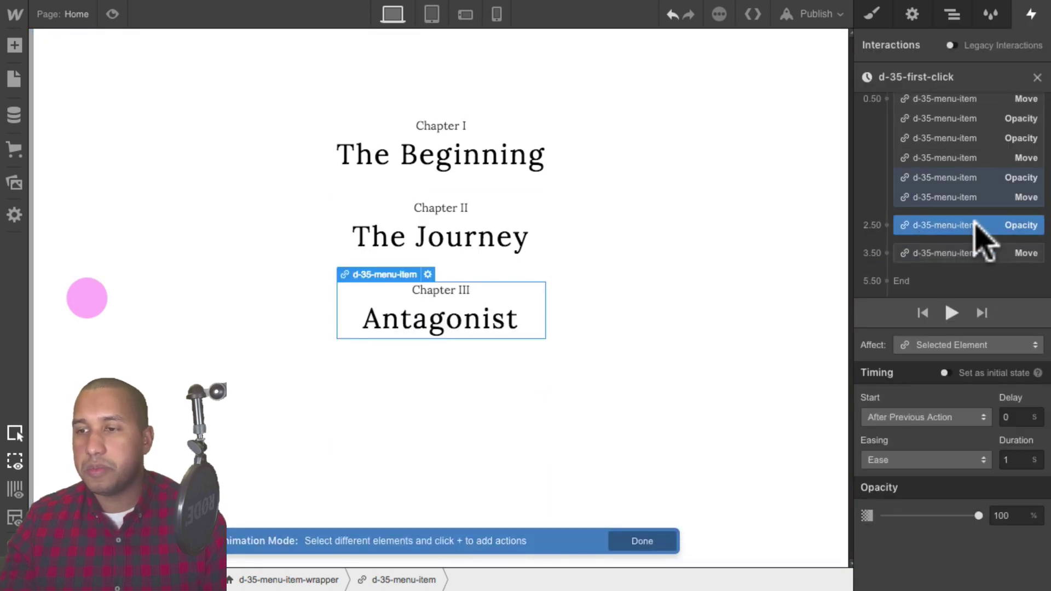
click(992, 267)
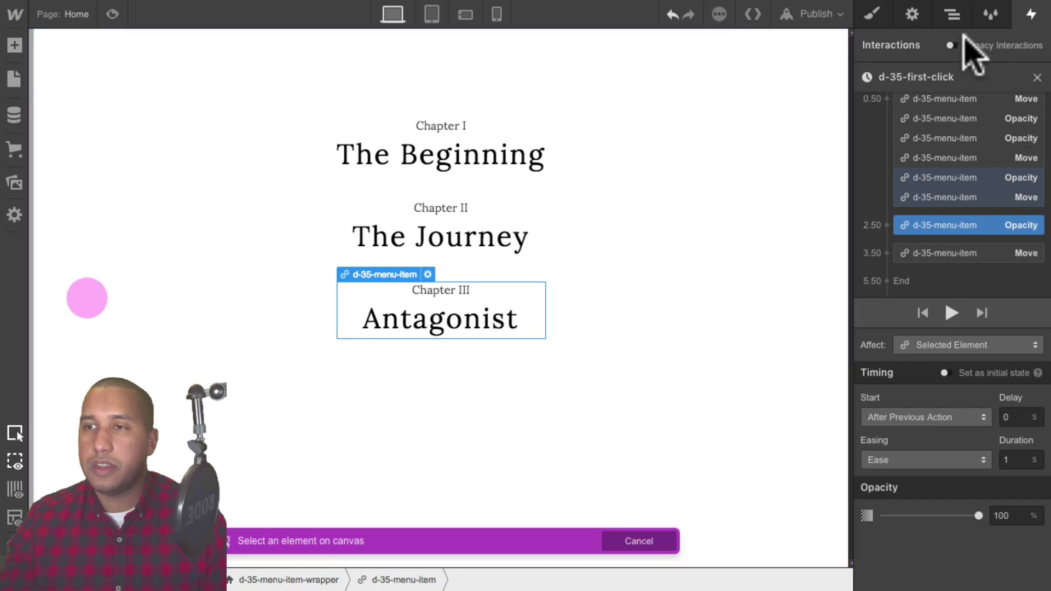
click(952, 14)
click(970, 232)
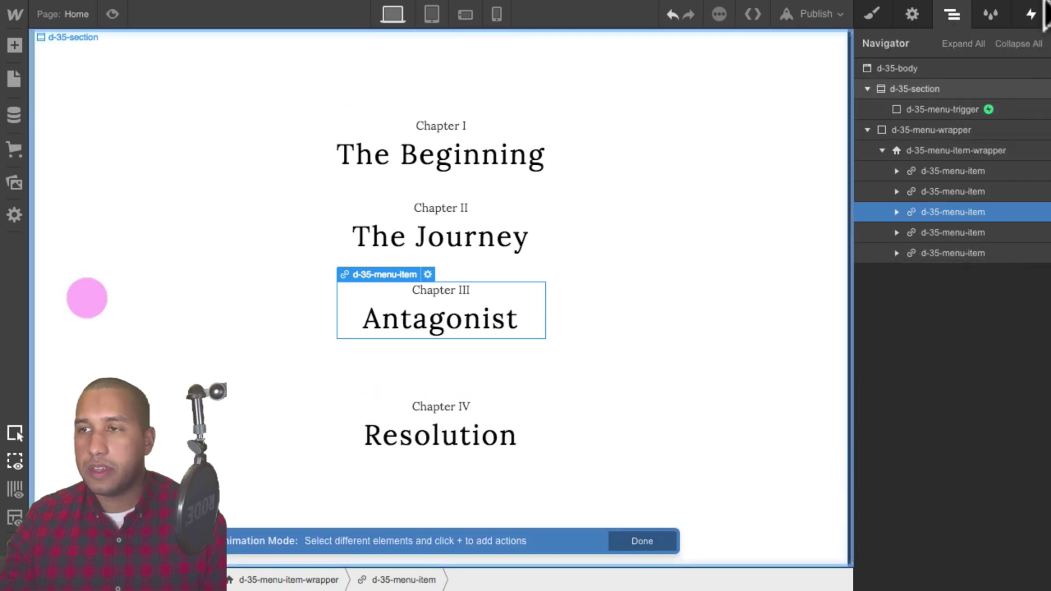
drag(979, 192, 979, 199)
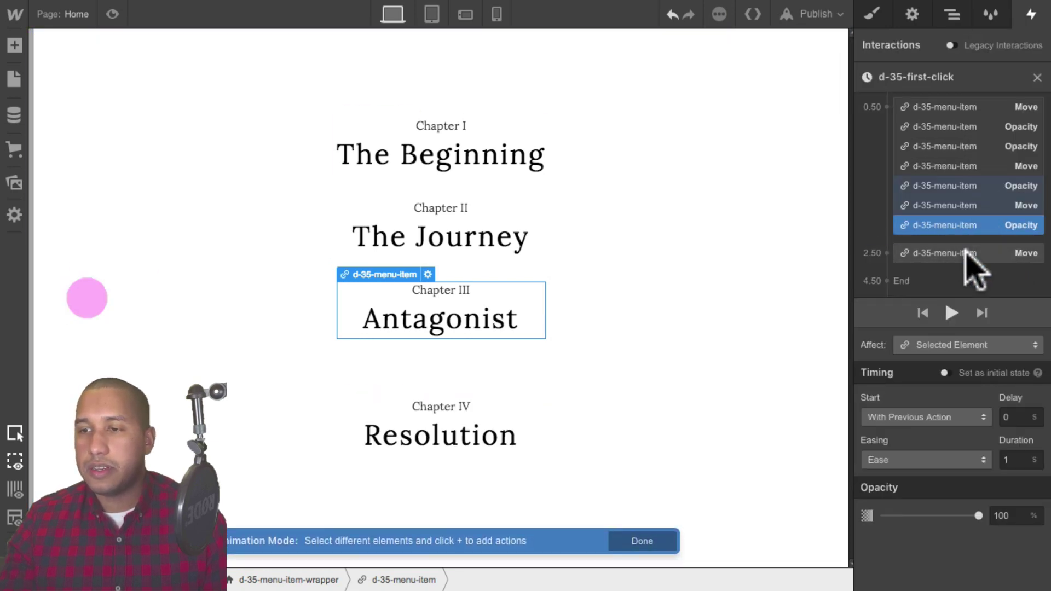
click(963, 253)
drag(957, 247, 955, 257)
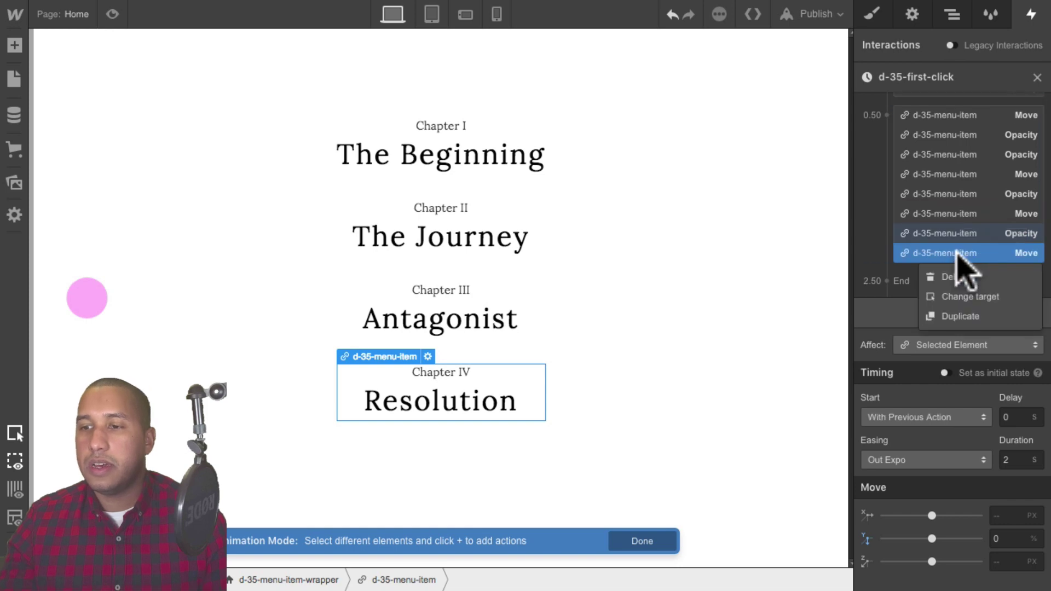
Duplicate the fourth menu item's Move action and retarget the copy to the fifth d-35-menu-item.
click(989, 297)
click(952, 15)
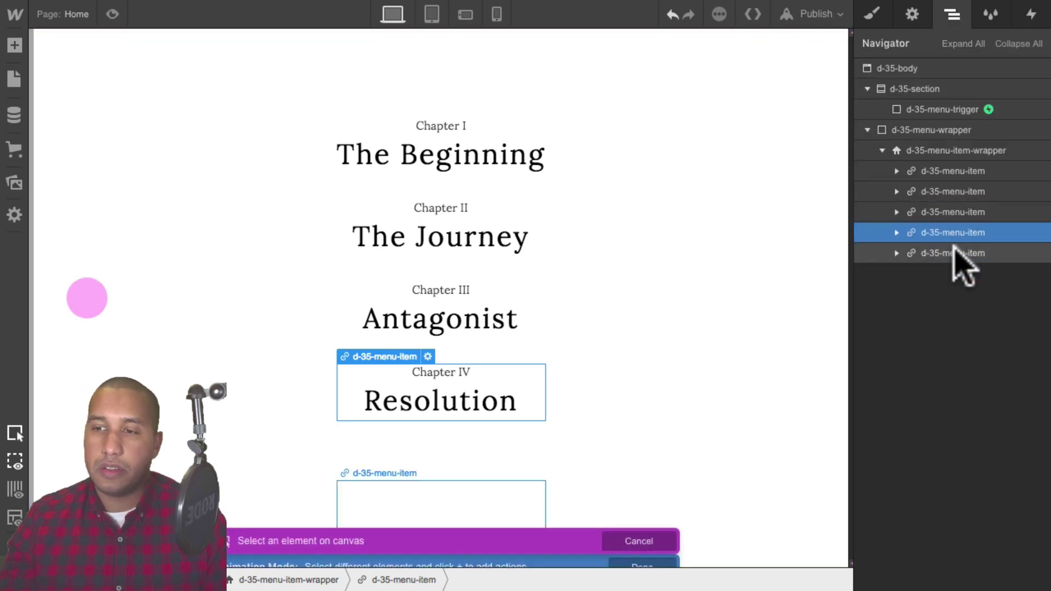
click(956, 252)
click(1031, 15)
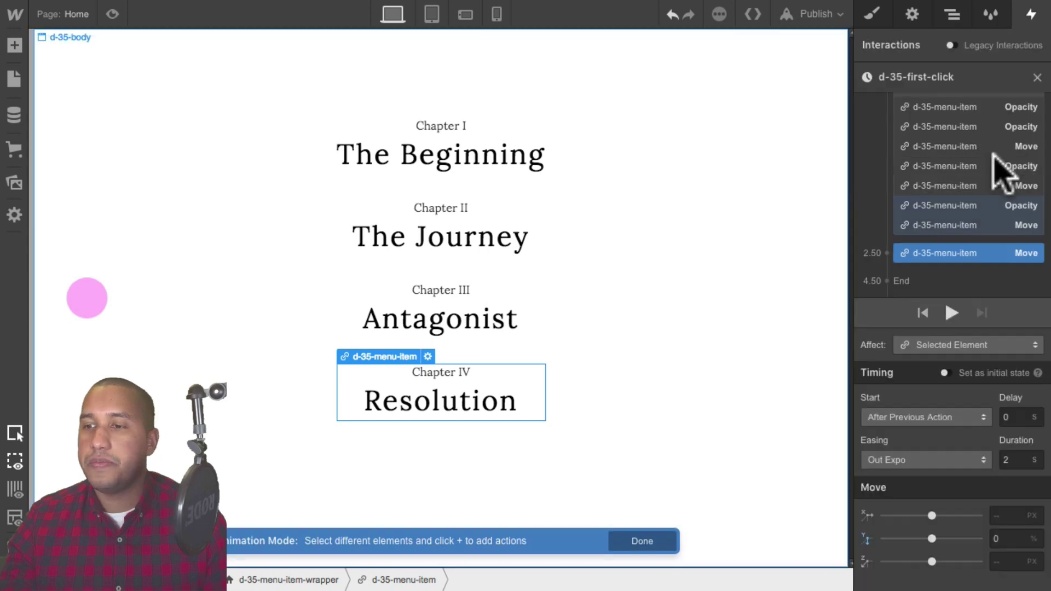
Duplicate the fourth item's Opacity action, retarget the copy to the fifth d-35-menu-item, and start both fifth-item actions with the previous ones.
right_click(975, 203)
click(982, 267)
right_click(974, 229)
click(986, 274)
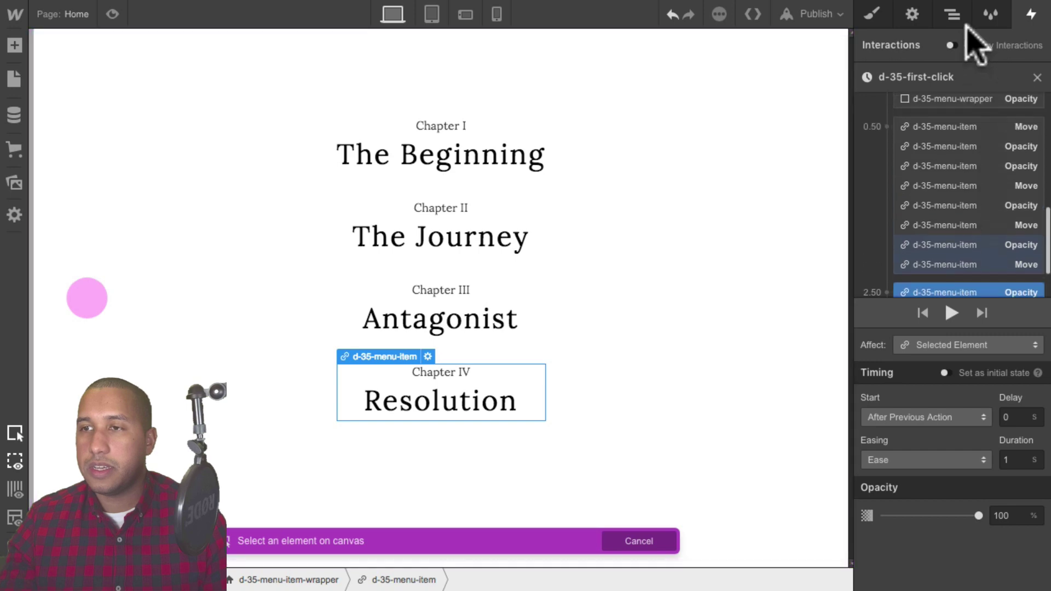
click(969, 253)
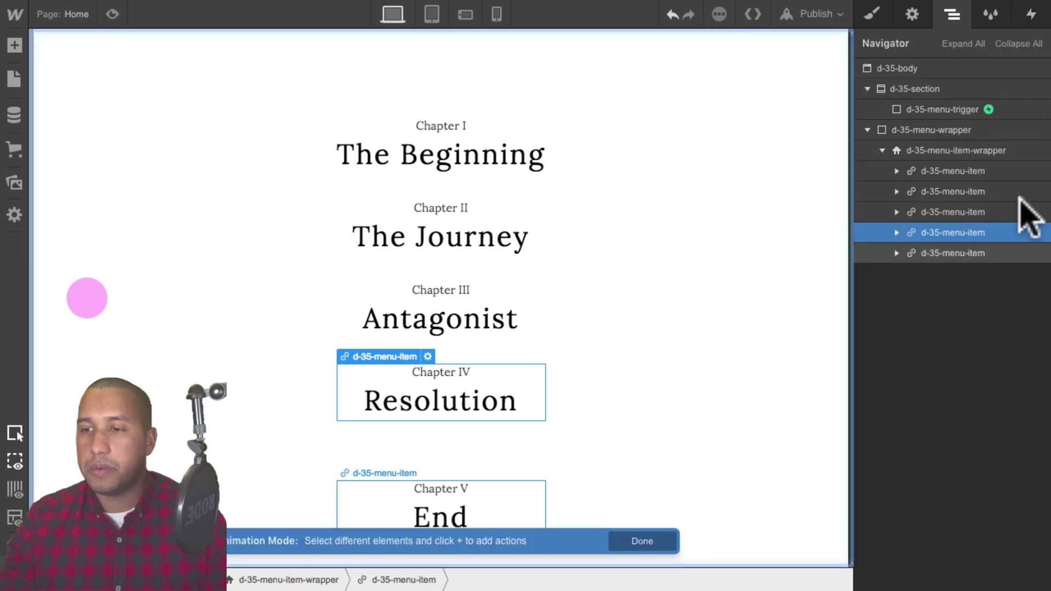
click(1033, 13)
mouse_move(950, 224)
mouse_down()
mouse_move(960, 186)
mouse_move(958, 205)
mouse_up()
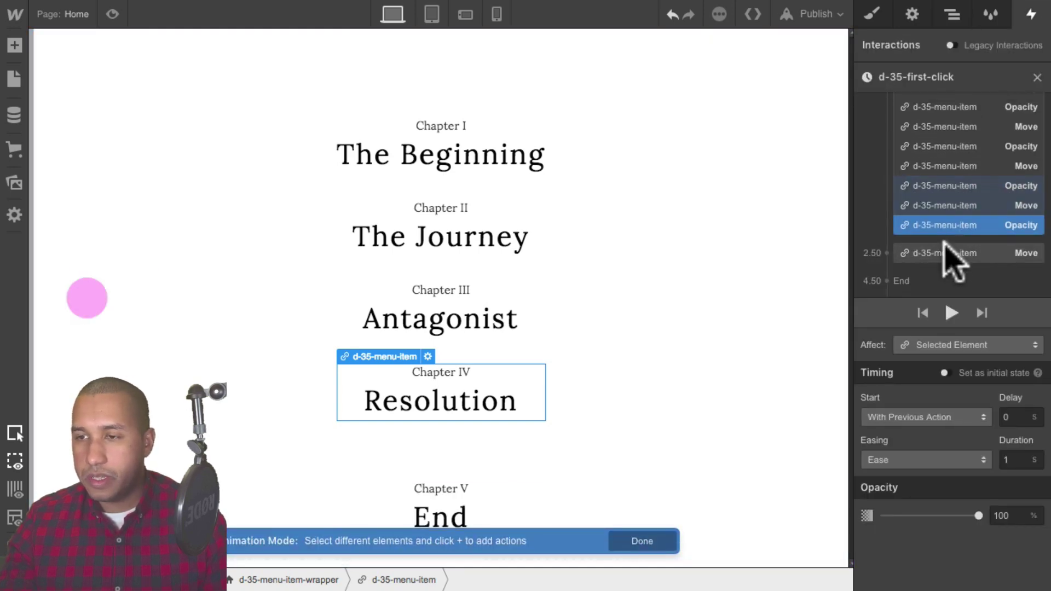
drag(959, 258, 969, 241)
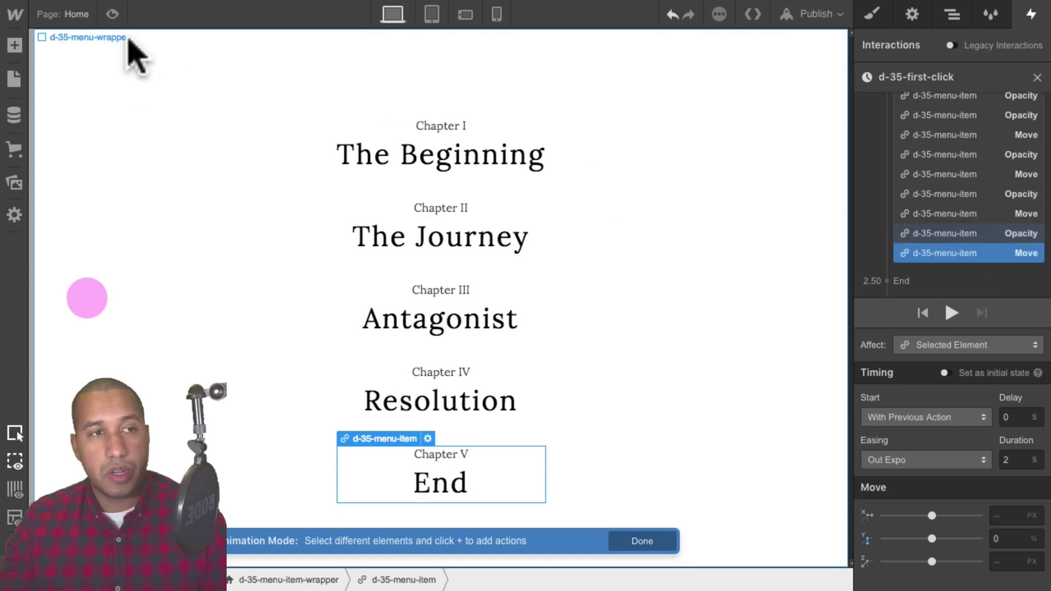
Preview the menu reveal on the page and review the menu items' actions in the d-35-first-click timeline.
click(112, 14)
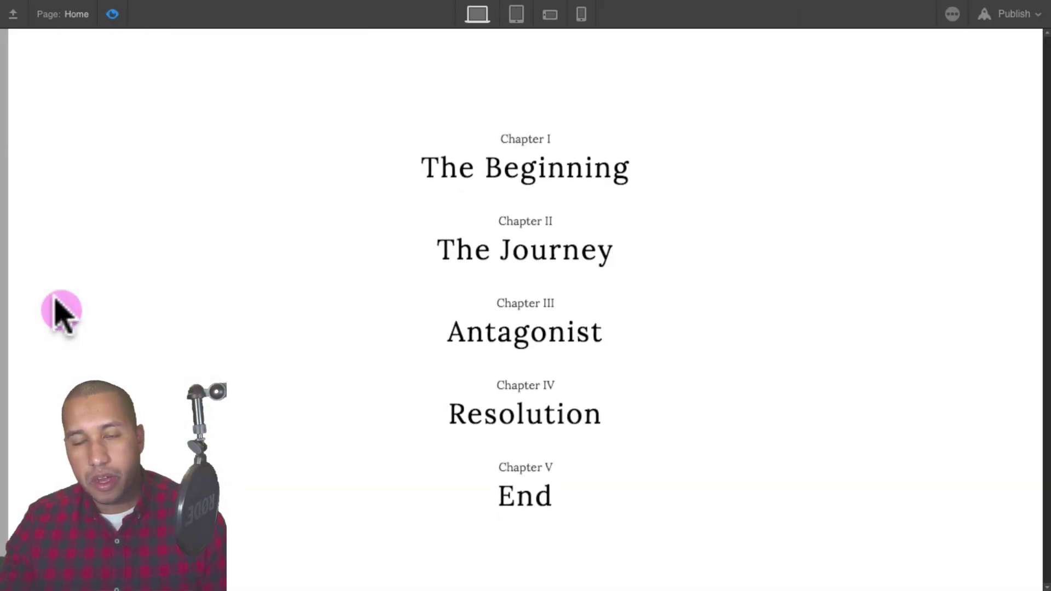
click(113, 14)
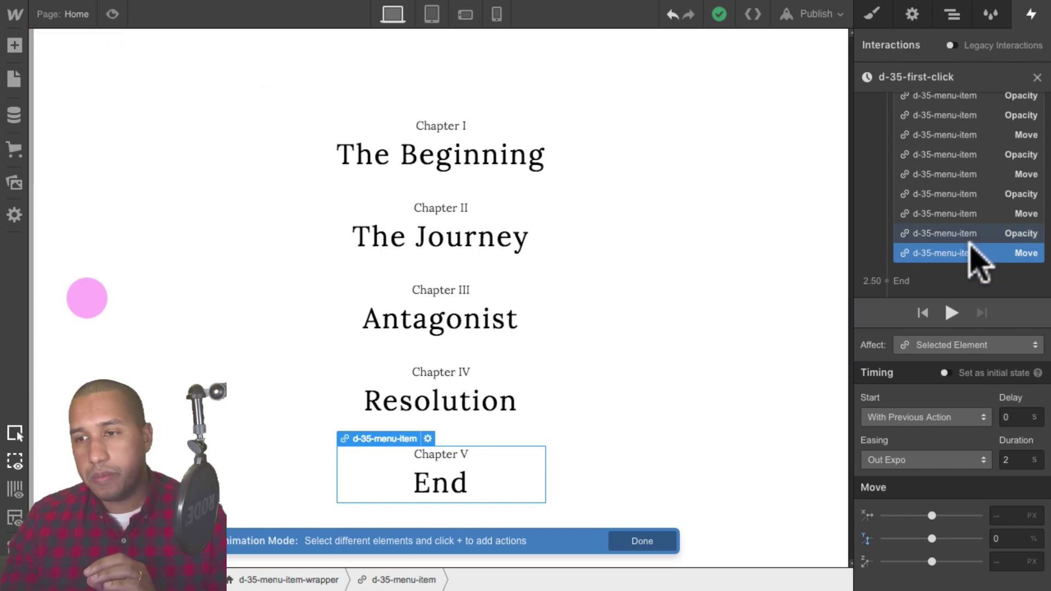
scroll(972, 257, up, 1)
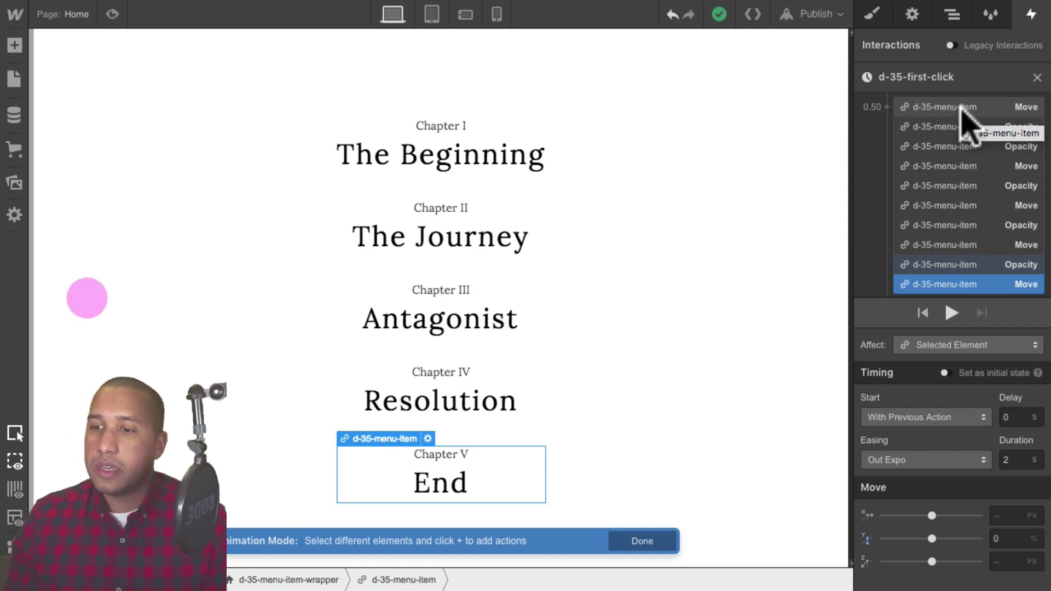
scroll(957, 277, down, 2)
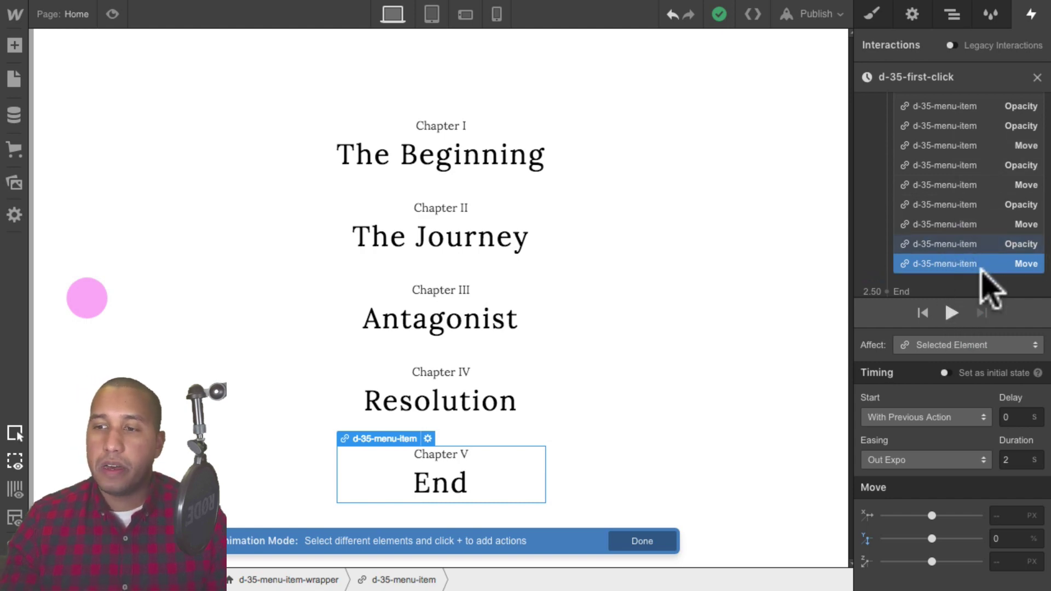
scroll(960, 246, up, 2)
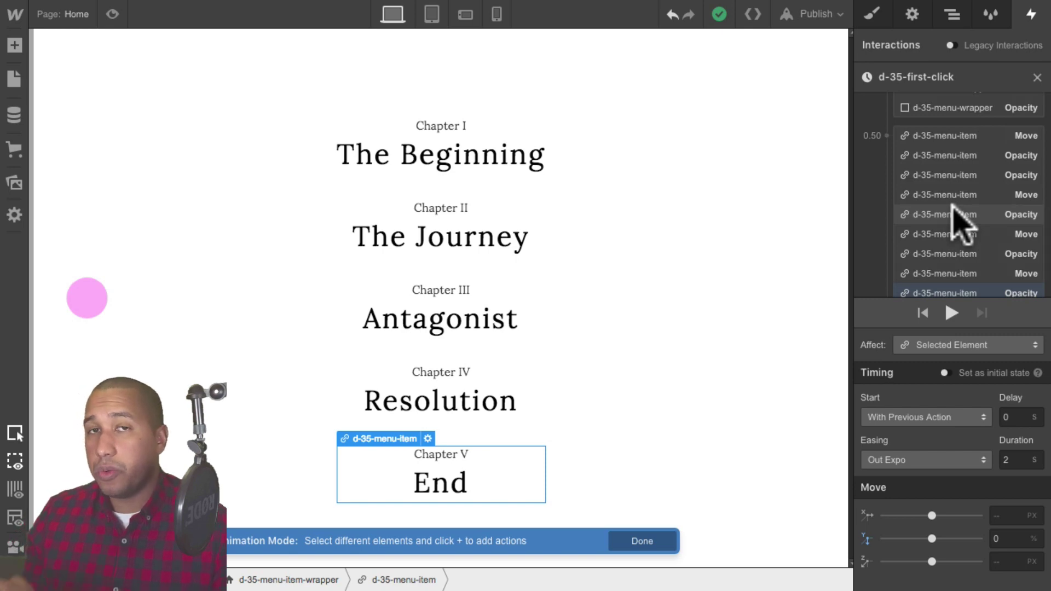
click(964, 135)
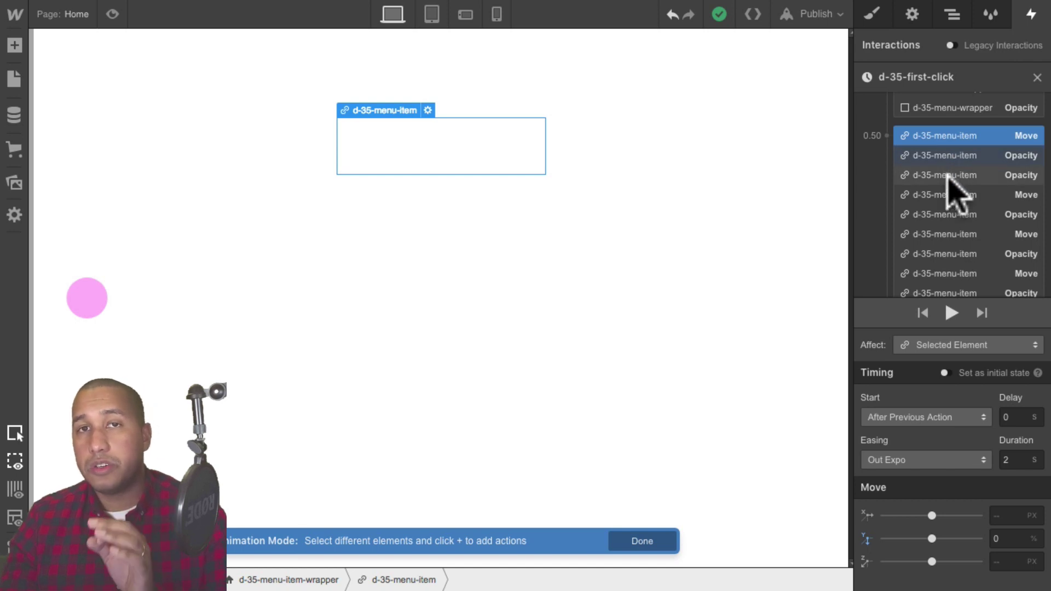
scroll(963, 187, down, 3)
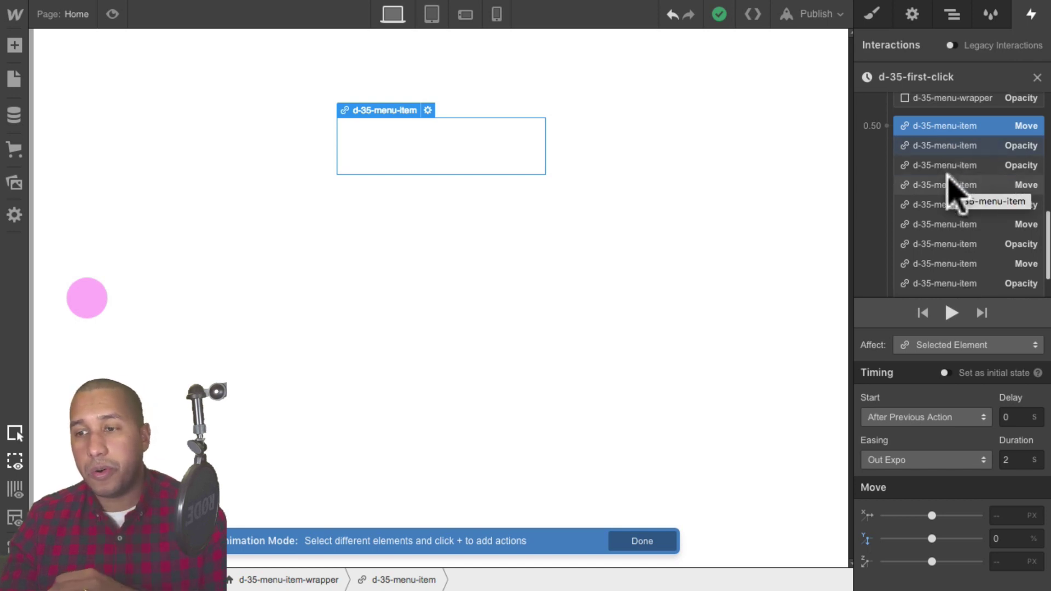
Set the delay of the fifth menu item's Move and Opacity actions to 0.4 s.
click(937, 263)
scroll(968, 259, down, 1)
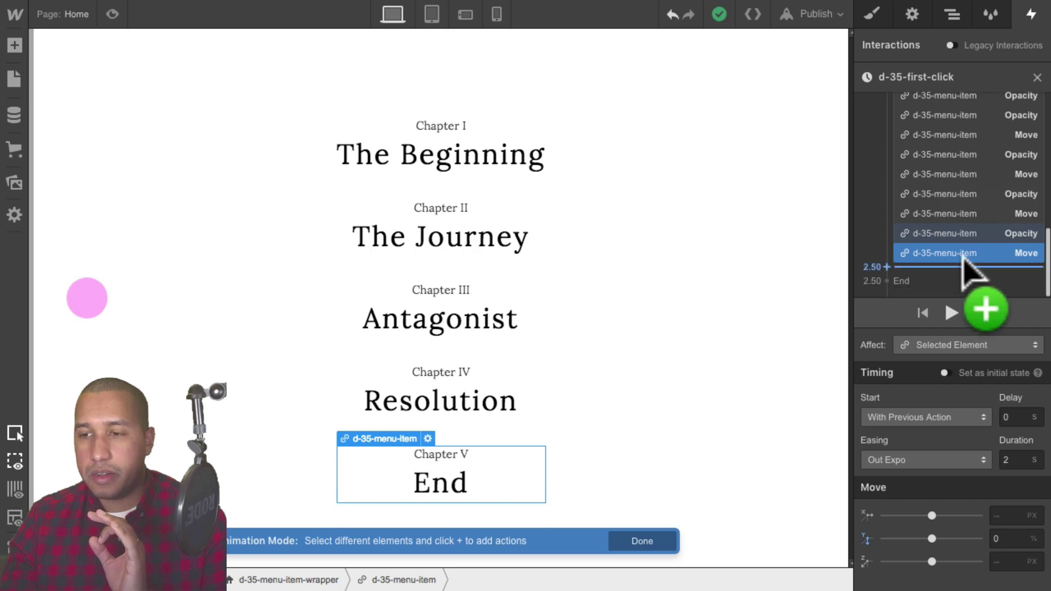
click(1010, 417)
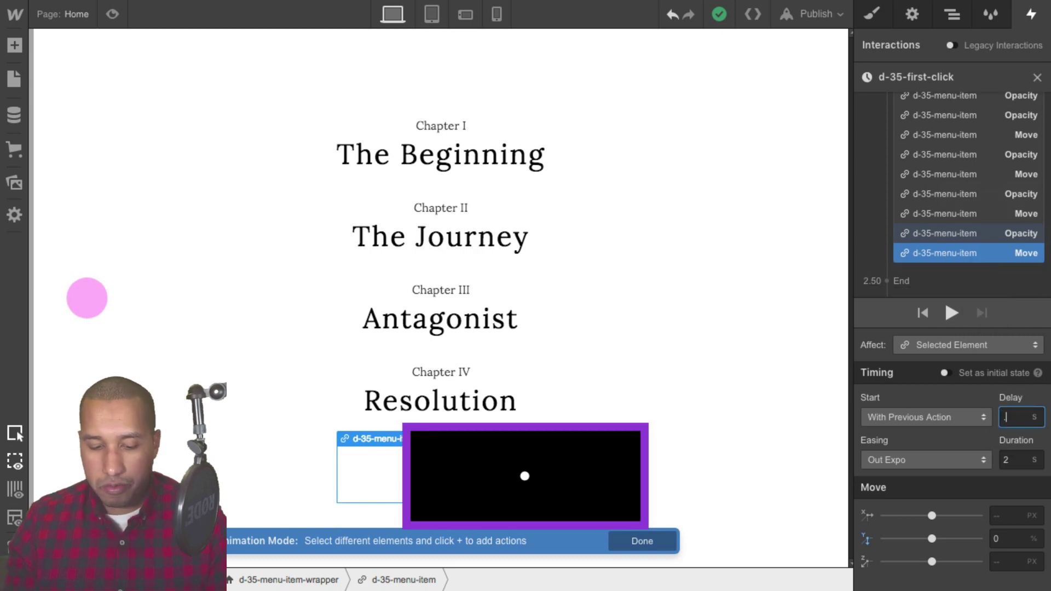
click(977, 233)
text(.4)
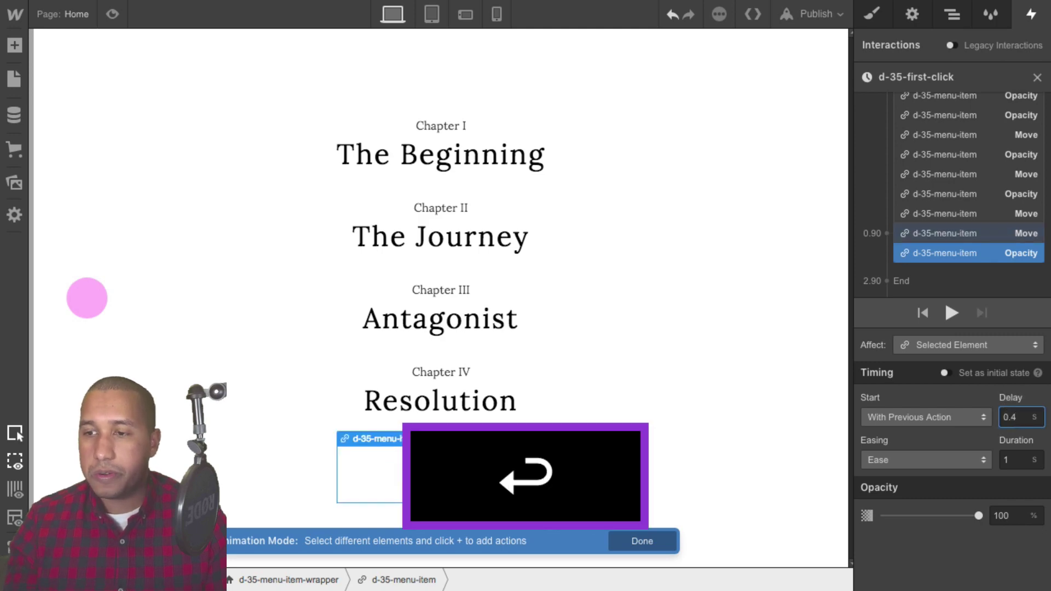
Set the delay of the fourth menu item's Move and Opacity actions to 0.3 s.
click(987, 214)
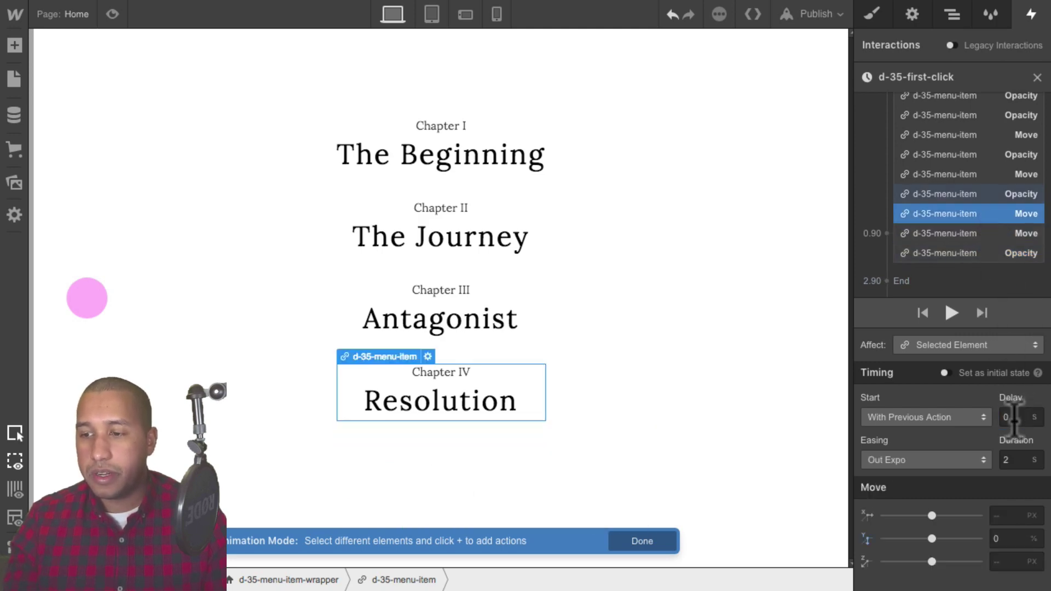
text(.3)
key(Return)
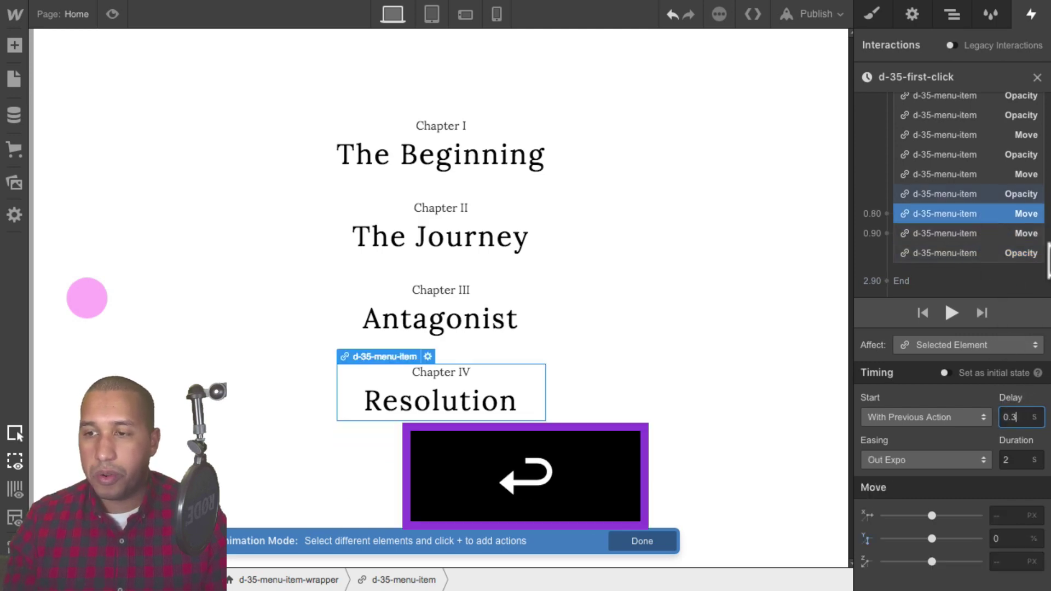
click(969, 194)
text(.3)
key(Return)
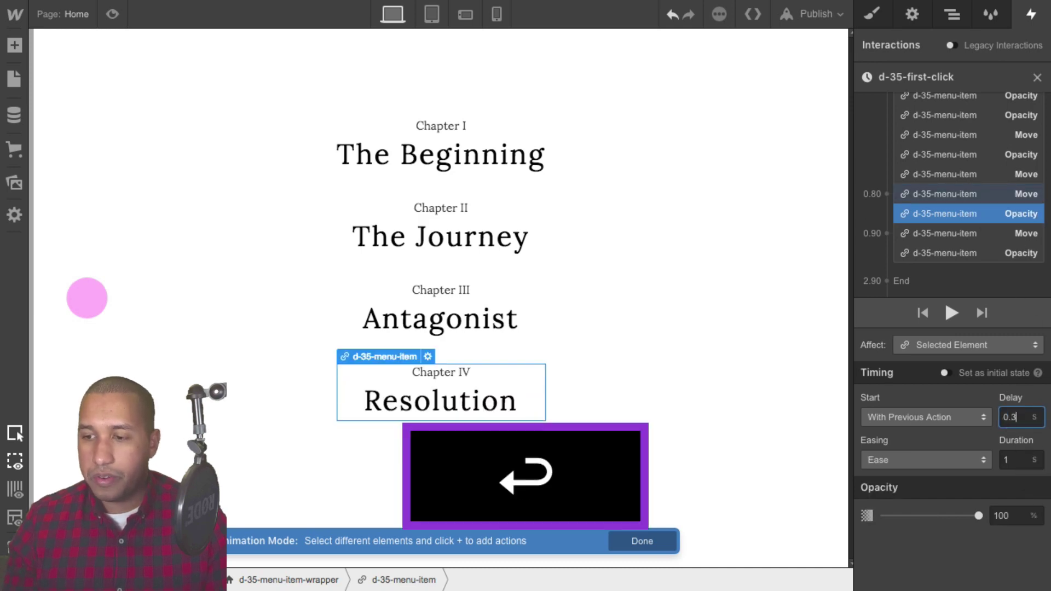
Set the delay of the third menu item's Move and Opacity actions to 0.2 s.
click(952, 175)
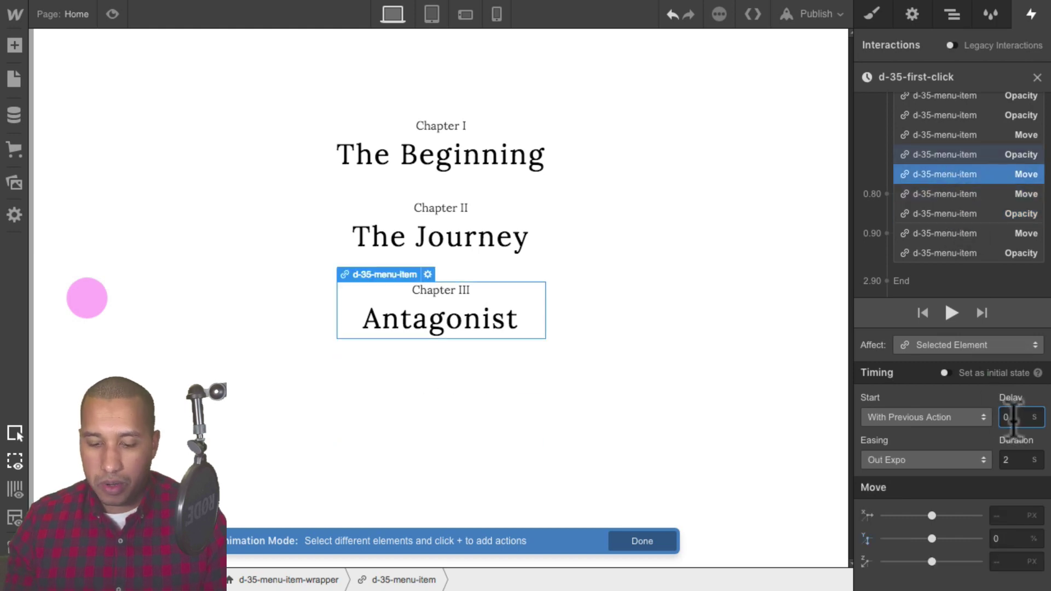
text(.2)
key(Return)
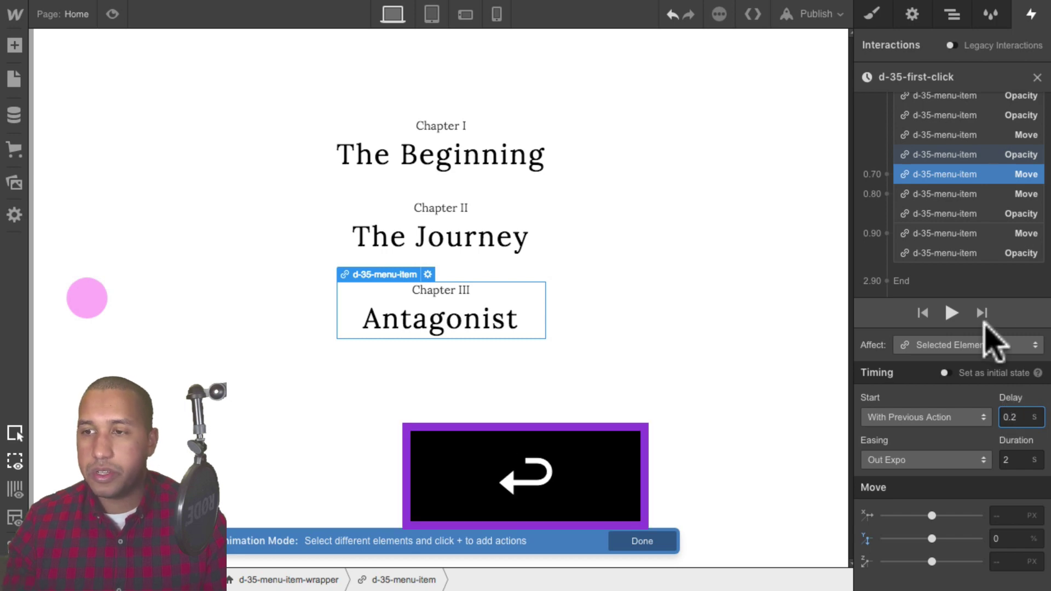
click(962, 155)
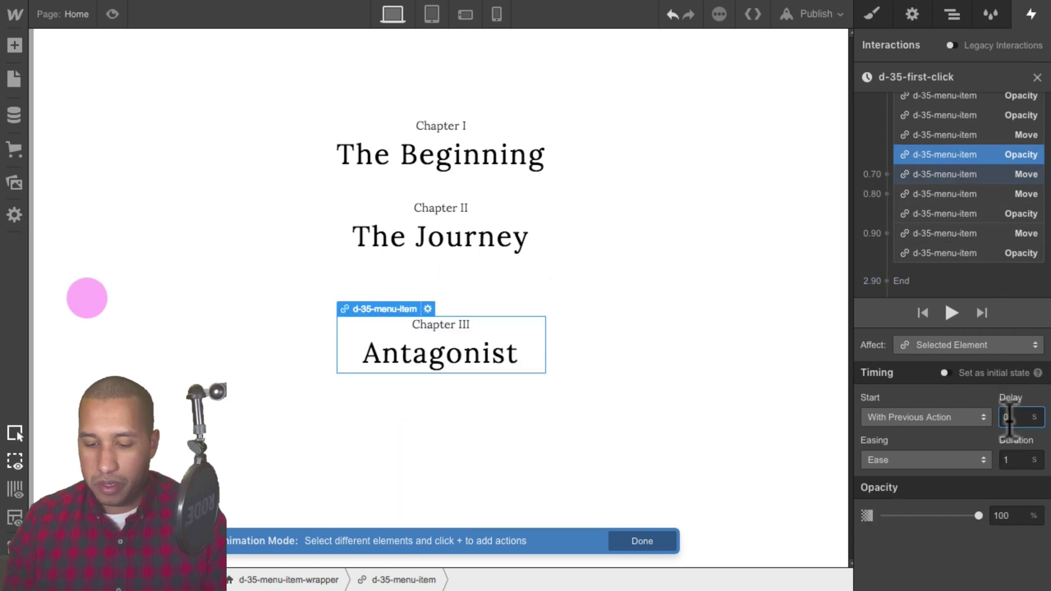
text(.2)
key(Return)
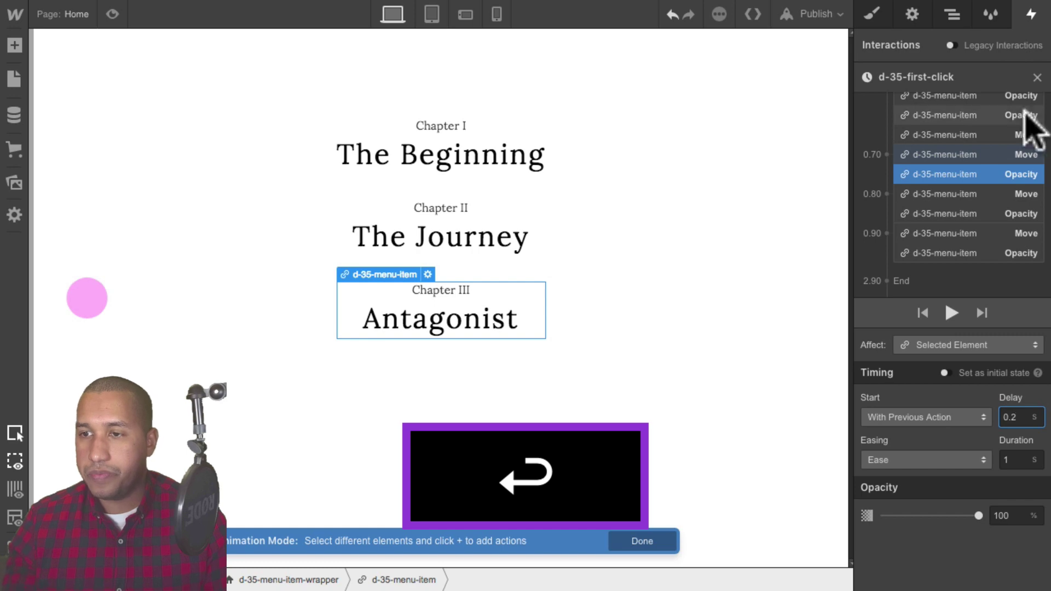
Set the delay of the second menu item's Move and Opacity actions to 0.1 s.
scroll(1005, 156, up, 1)
click(970, 167)
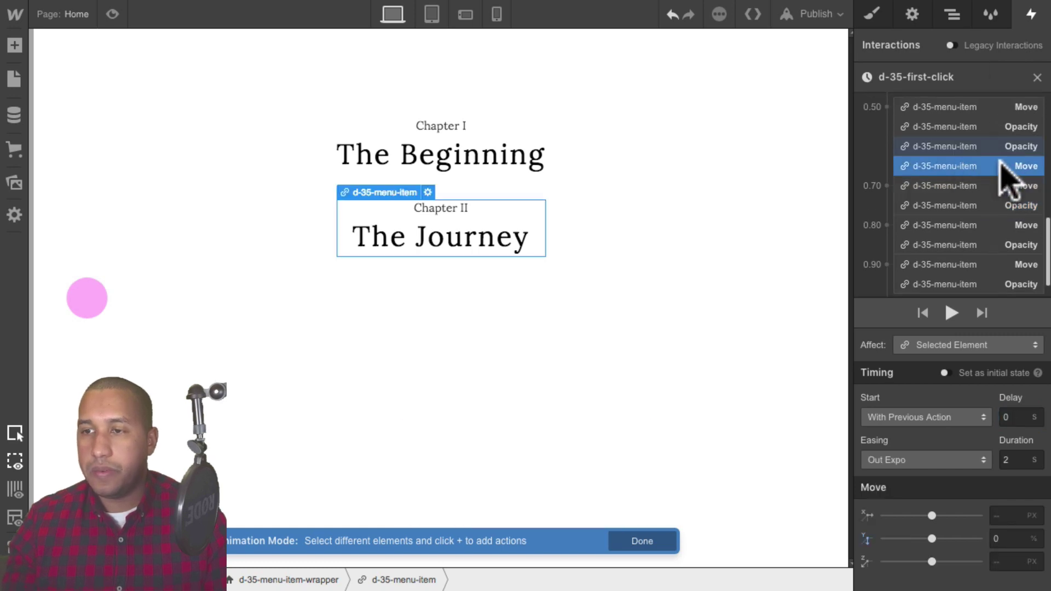
text(.1)
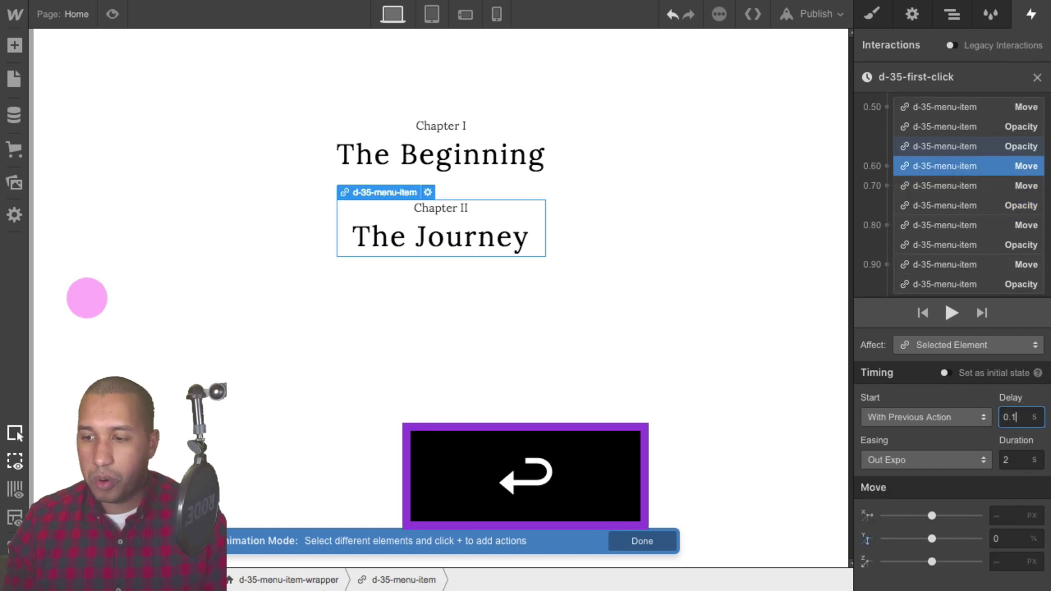
click(967, 147)
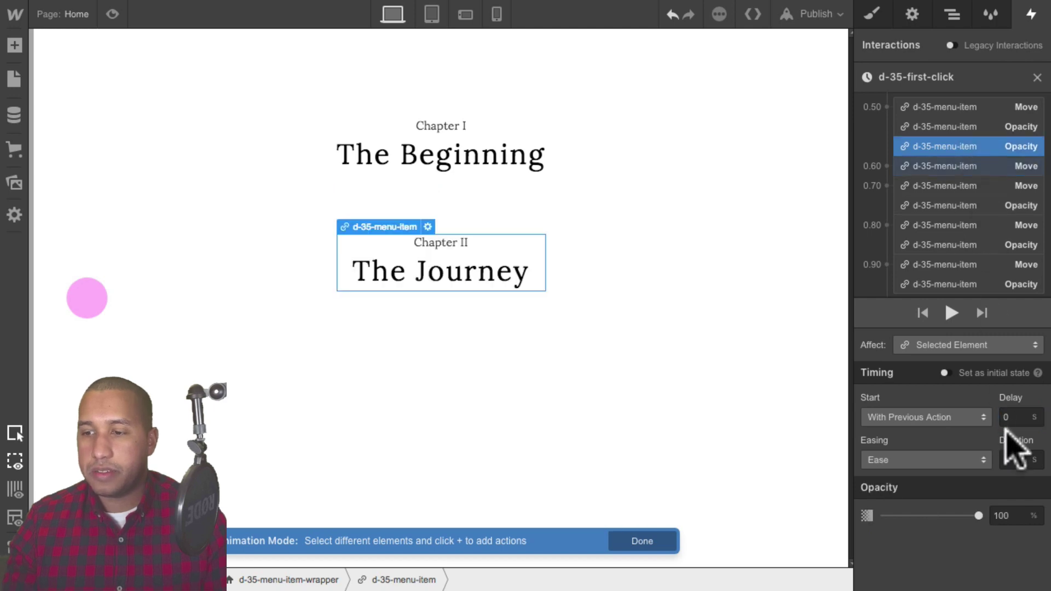
text(.1)
key(Return)
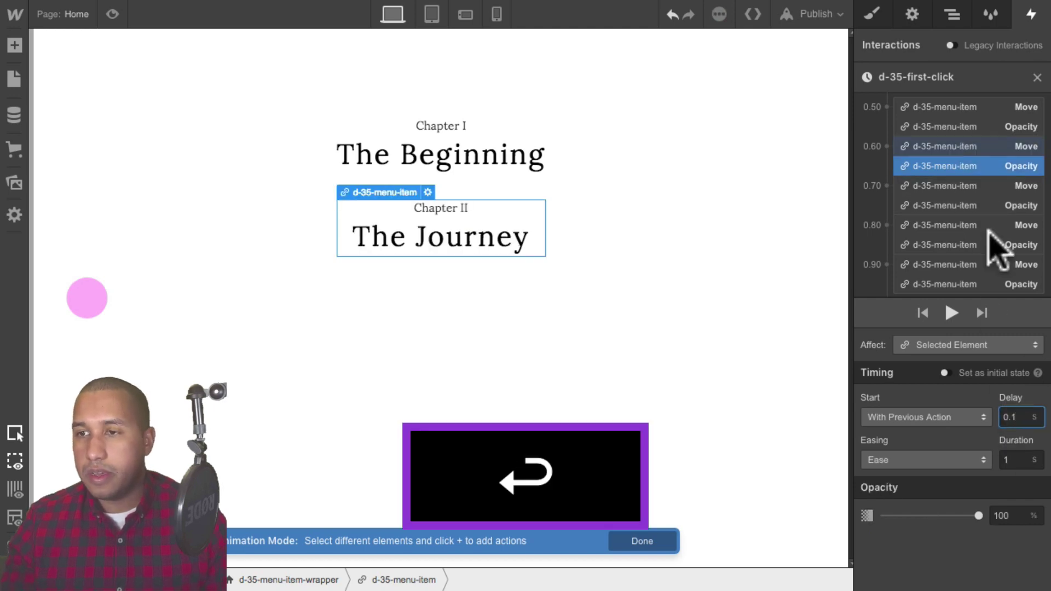
Check the first menu item's Move timing and preview the staggered reveal of the five menu items.
click(941, 107)
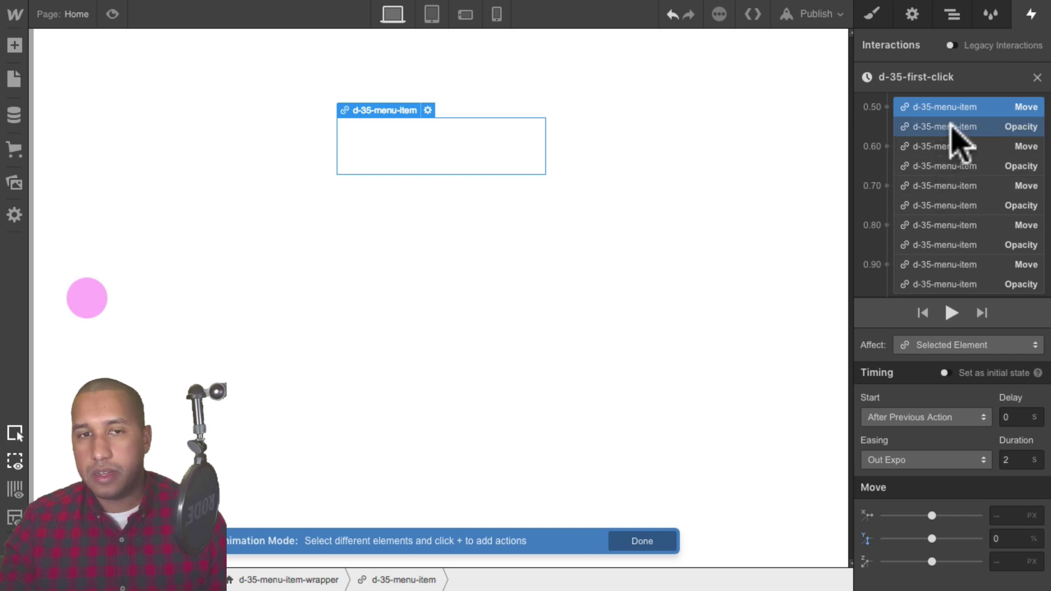
click(113, 14)
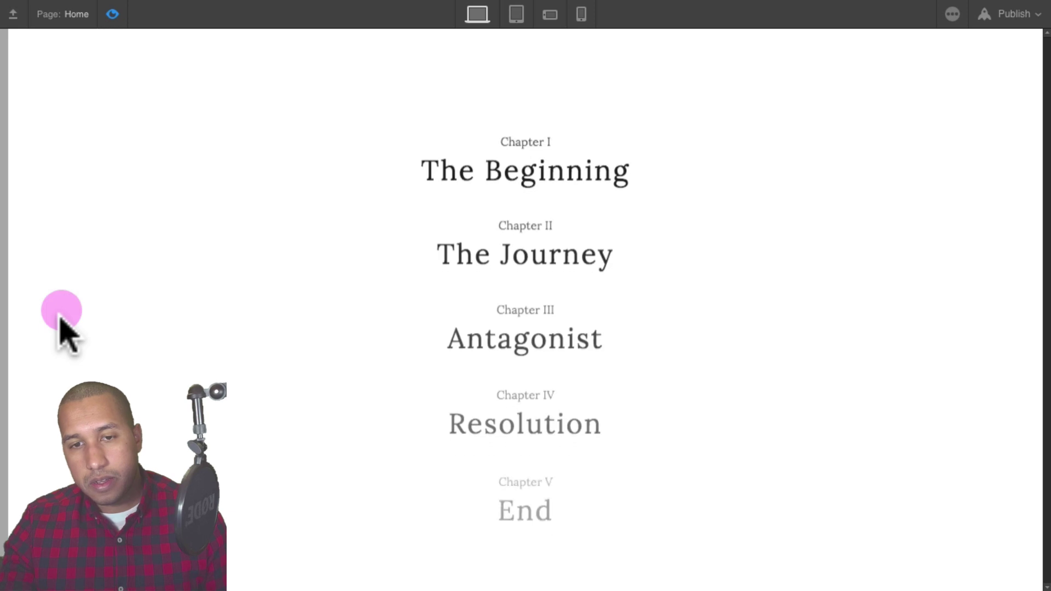
double_click(112, 14)
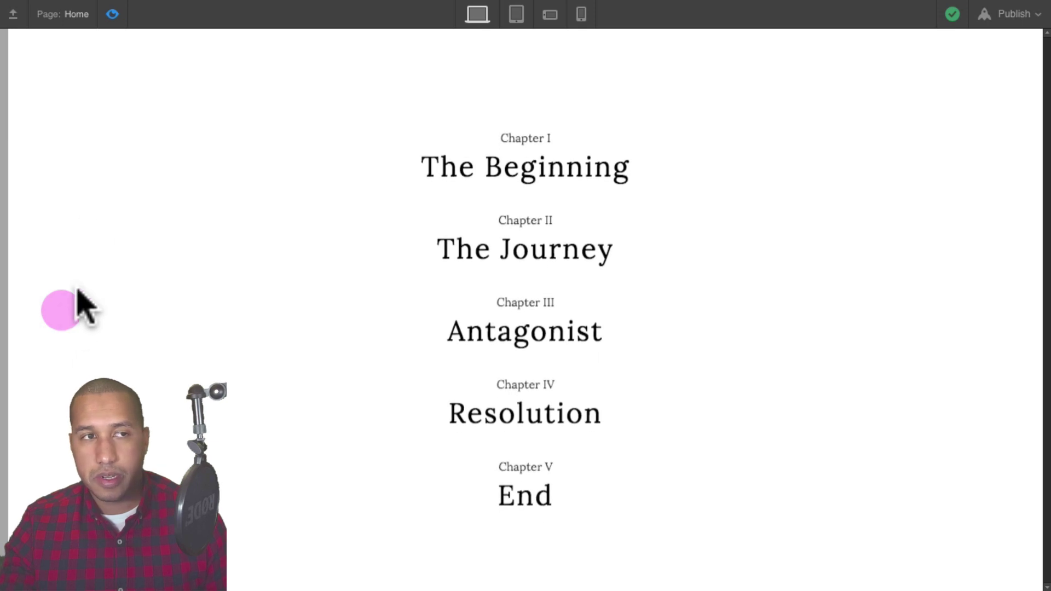
click(112, 15)
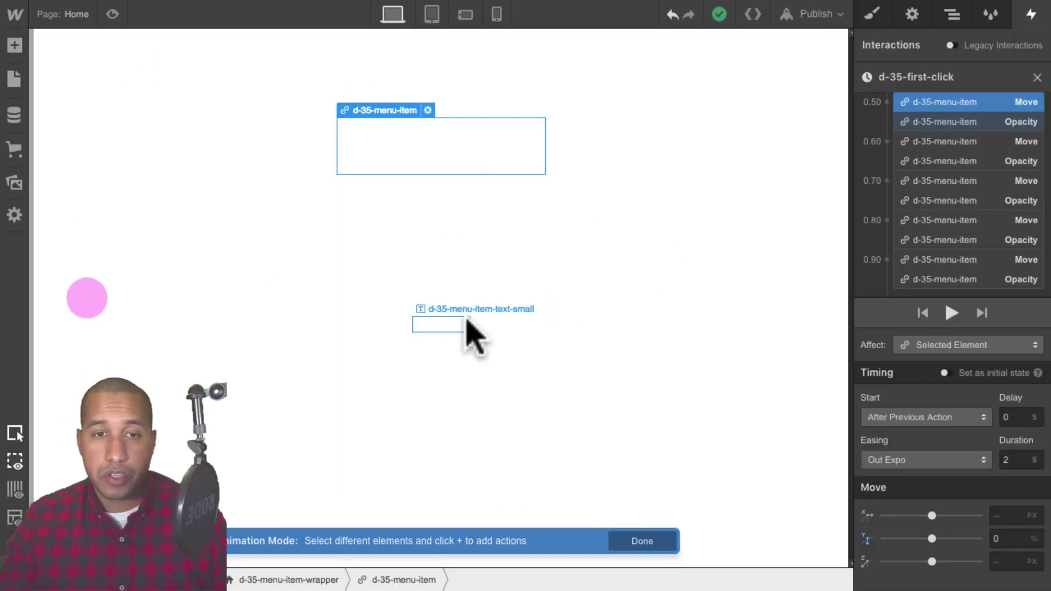
click(114, 14)
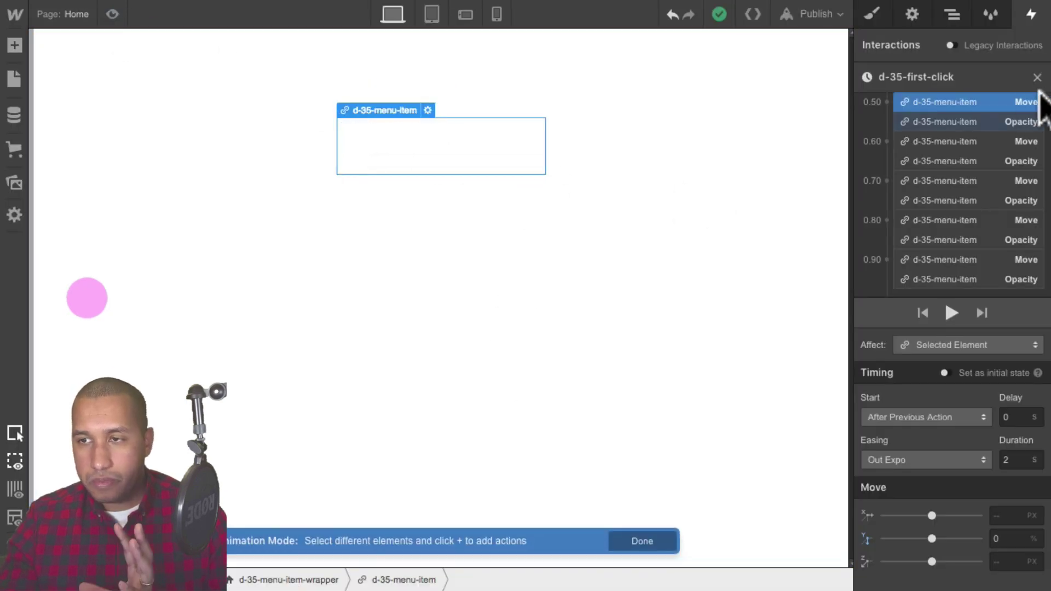
Close the d-35-first-click animation and set the menu trigger's second-click action to Start an Animation.
click(1038, 78)
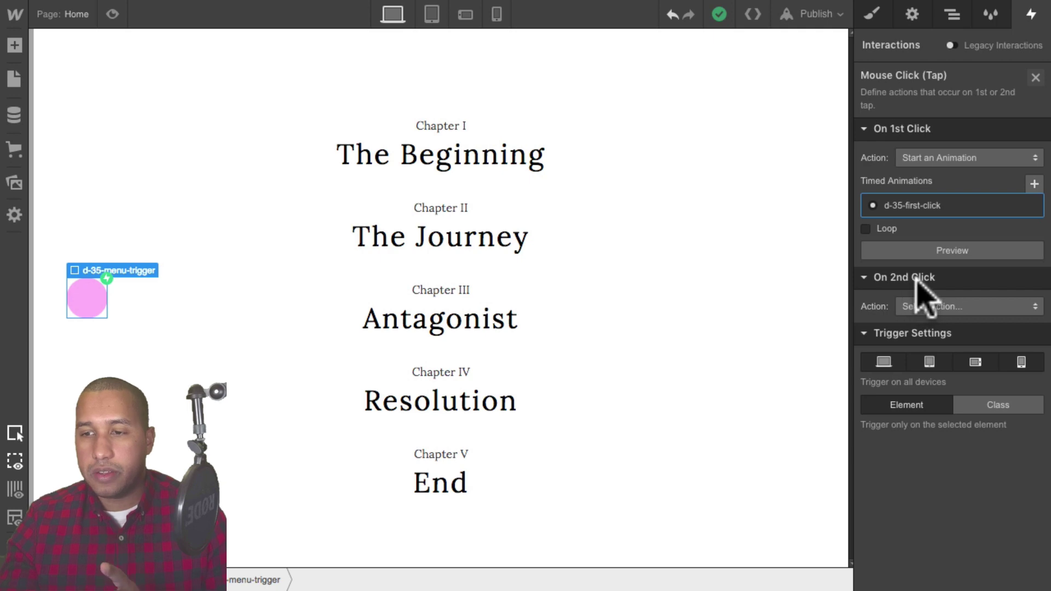
click(936, 307)
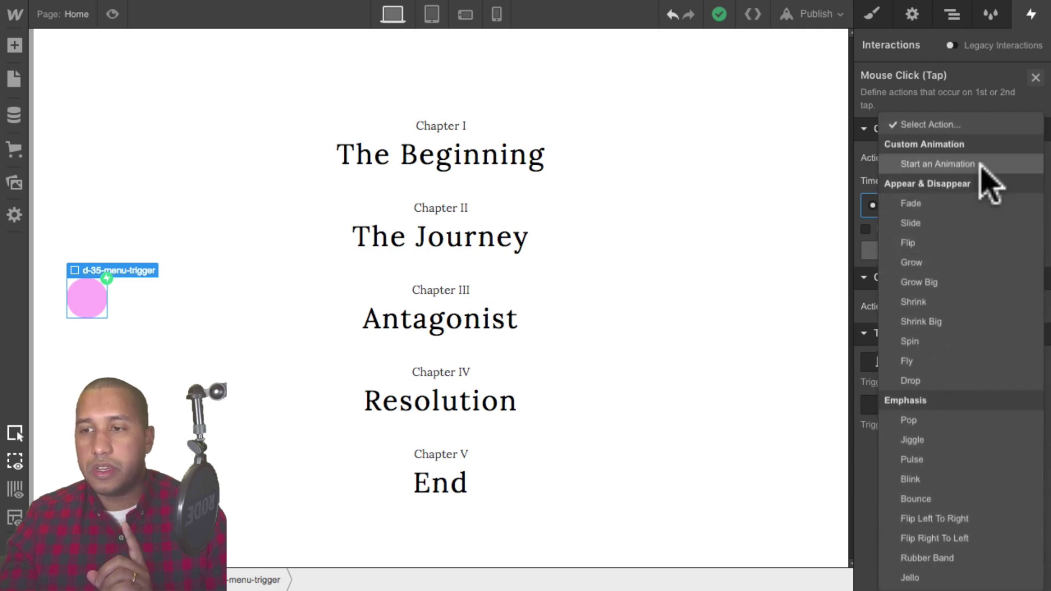
click(980, 164)
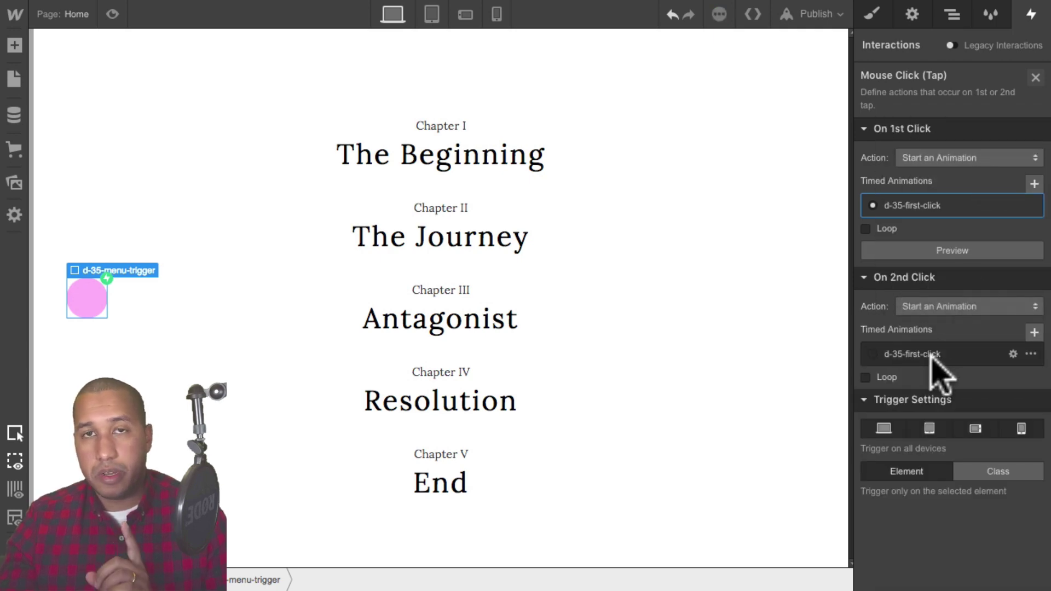
Duplicate the d-35-first-click animation for the second click and rename the copy d-35-second-click.
click(1031, 354)
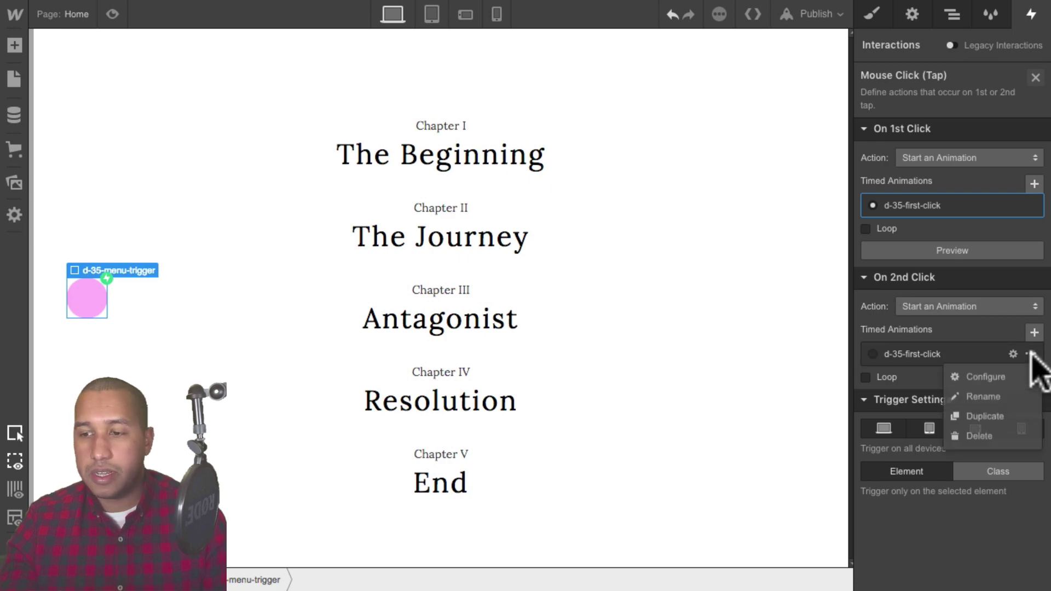
click(1005, 417)
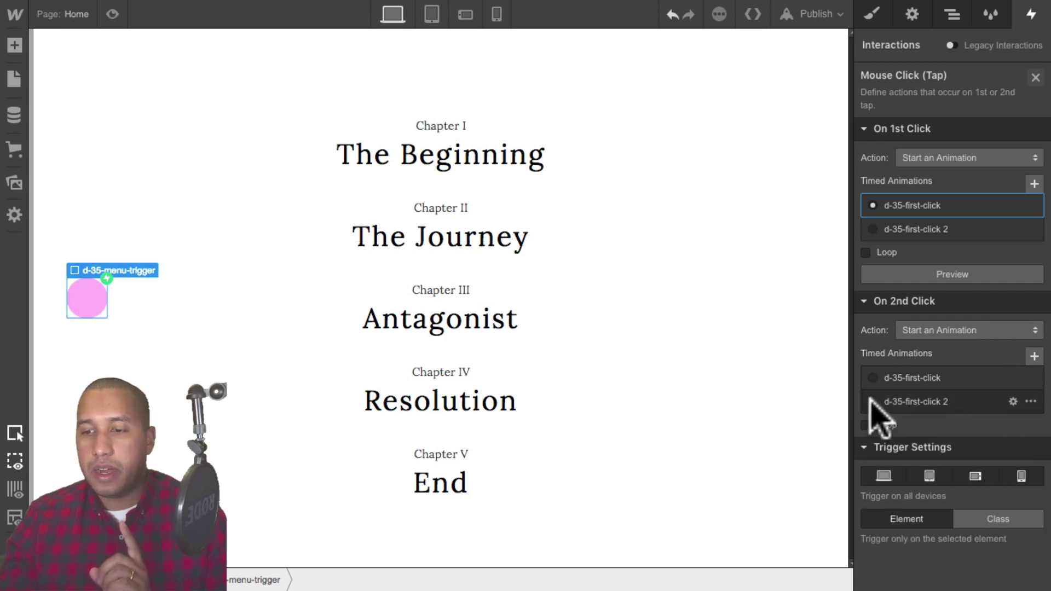
click(929, 403)
click(936, 77)
drag(882, 77, 953, 77)
key(BackSpace)
text(-35-second-click)
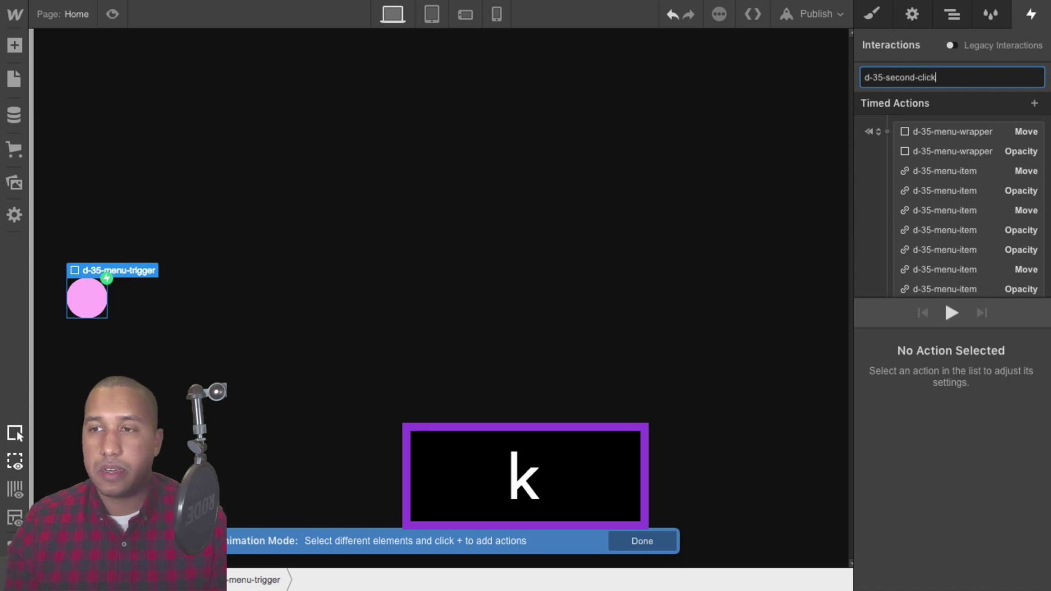
key(Return)
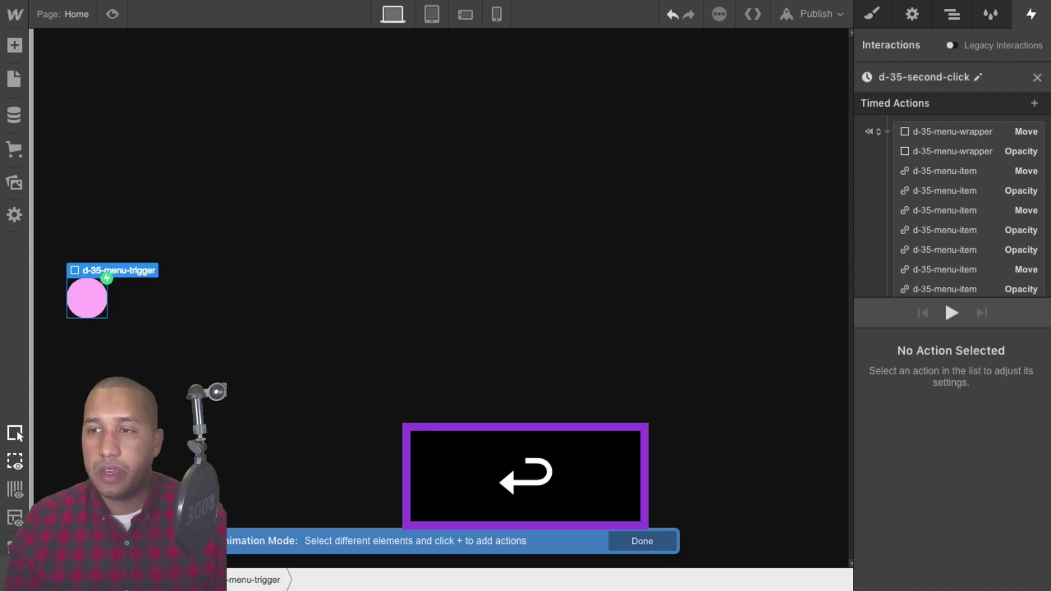
Delete all the initial-state actions of the menu wrapper and menu items from the d-35-second-click animation.
click(990, 126)
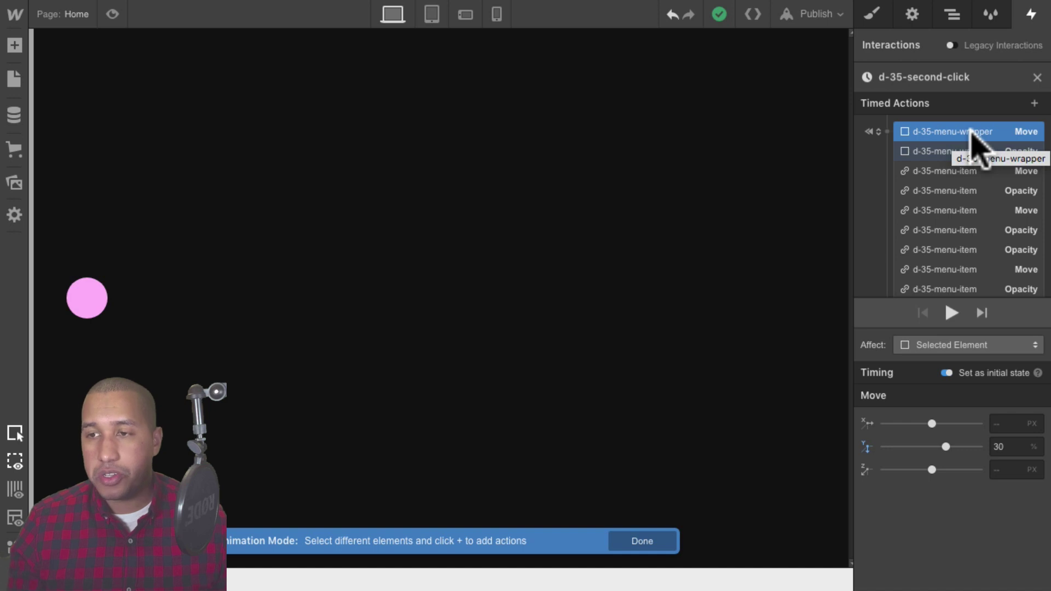
key(BackSpace)
key(BackSpace)
key(BackSpace)
key(BackSpace)
key(BackSpace)
key(BackSpace)
key(BackSpace)
key(BackSpace)
key(BackSpace)
key(BackSpace)
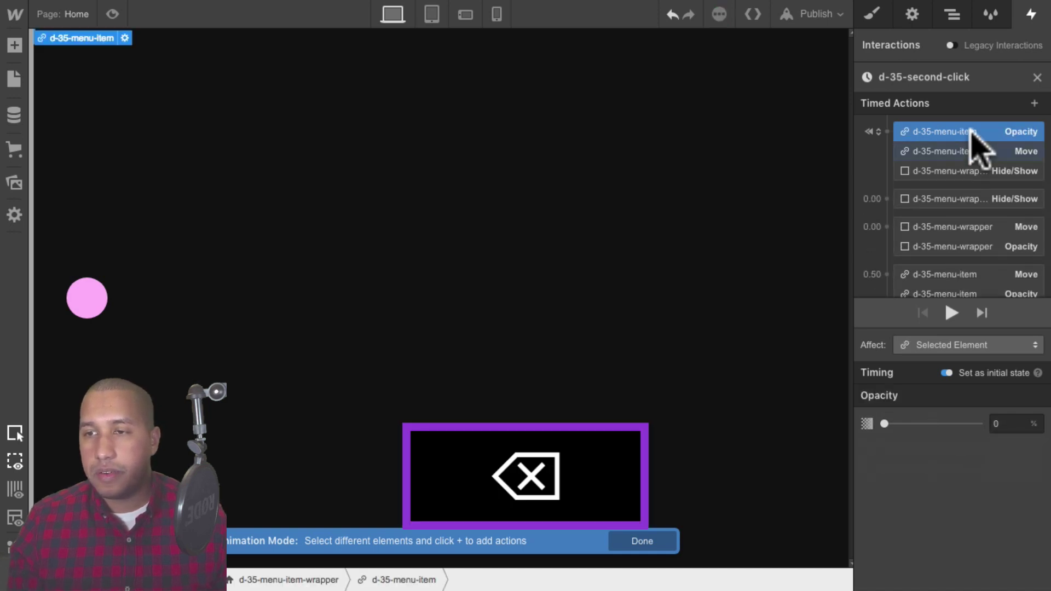
key(BackSpace)
key(BackSpace)
key(BackSpace)
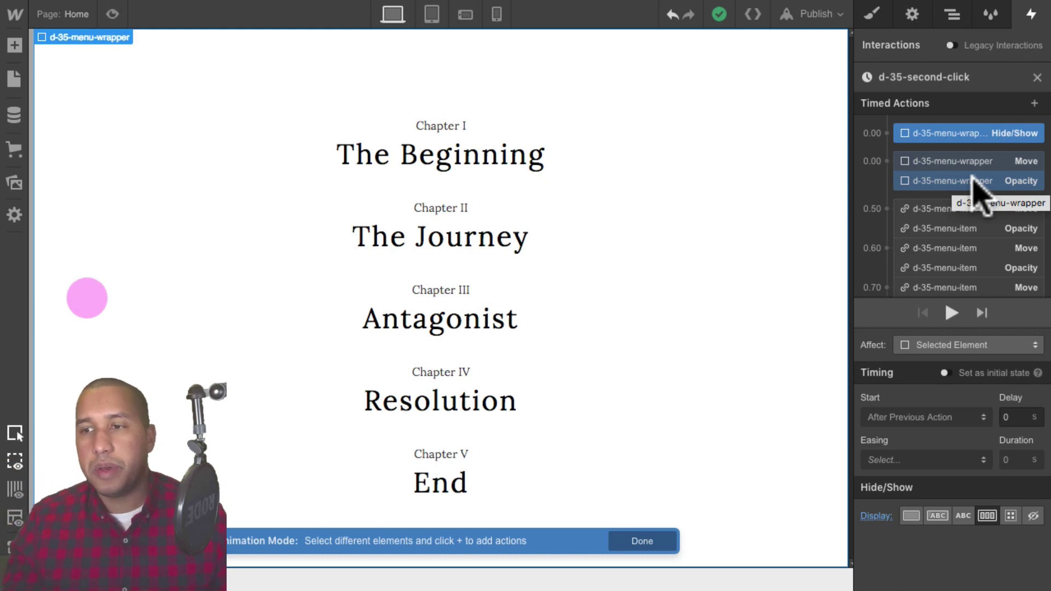
Reorder the menu wrapper's Move and Opacity actions to come after all the menu item actions.
click(951, 162)
drag(951, 155, 958, 274)
scroll(980, 277, up, 5)
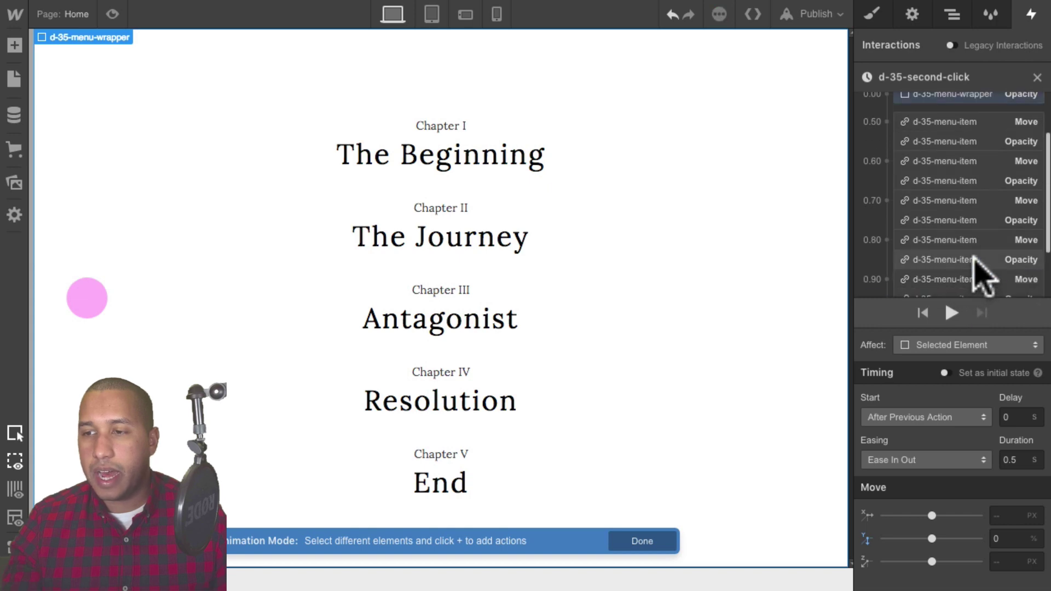
click(958, 162)
drag(953, 160, 973, 254)
scroll(972, 256, up, 5)
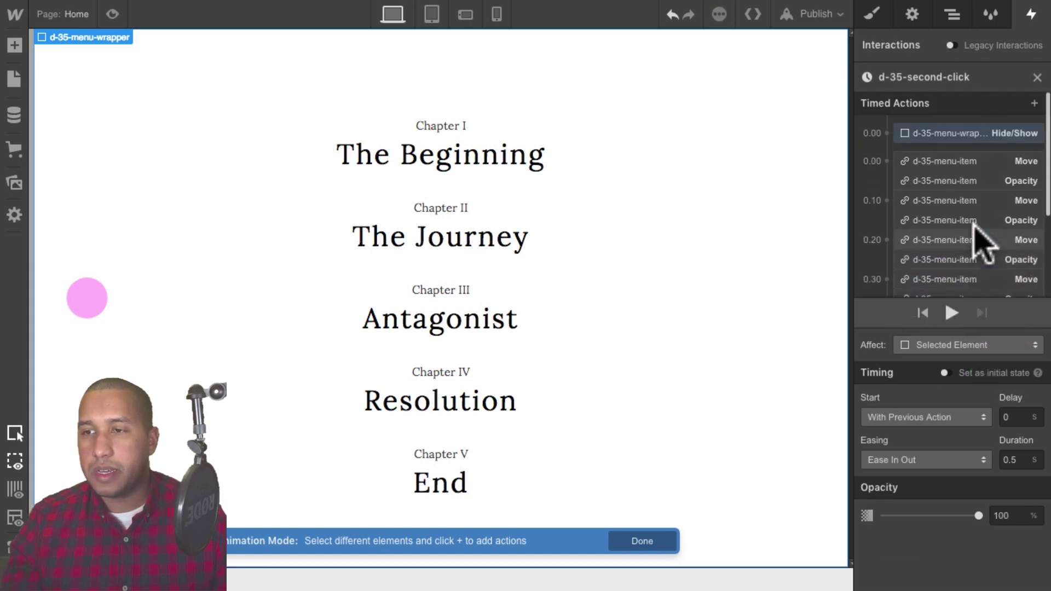
Reorder the menu wrapper's Hide/Show action to the end of the timed actions.
click(953, 134)
drag(948, 135, 963, 262)
scroll(970, 240, up, 3)
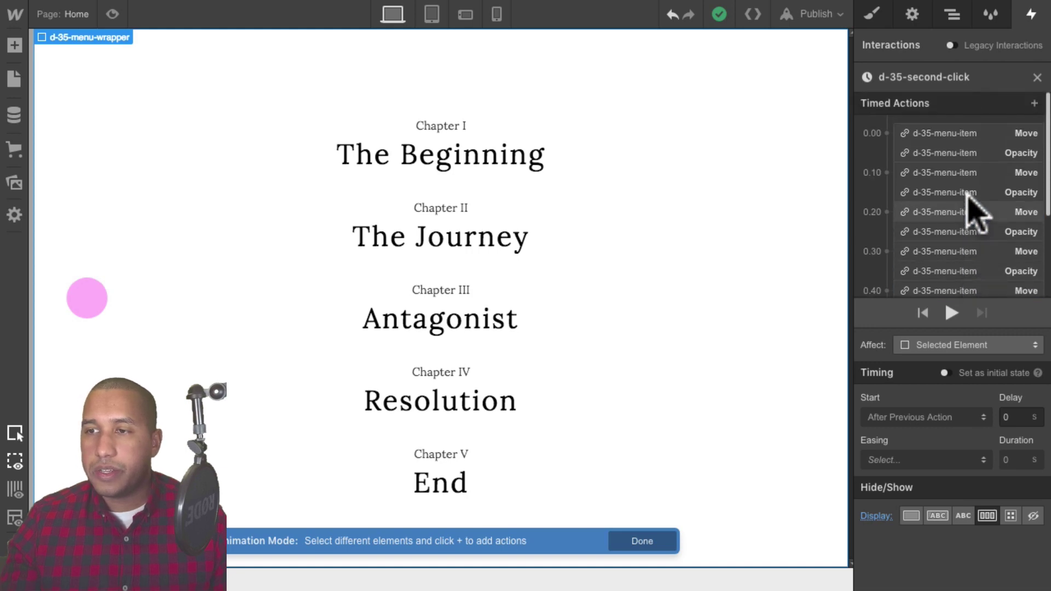
Set the easing of the first and second menu items' Move actions to Ease.
click(960, 133)
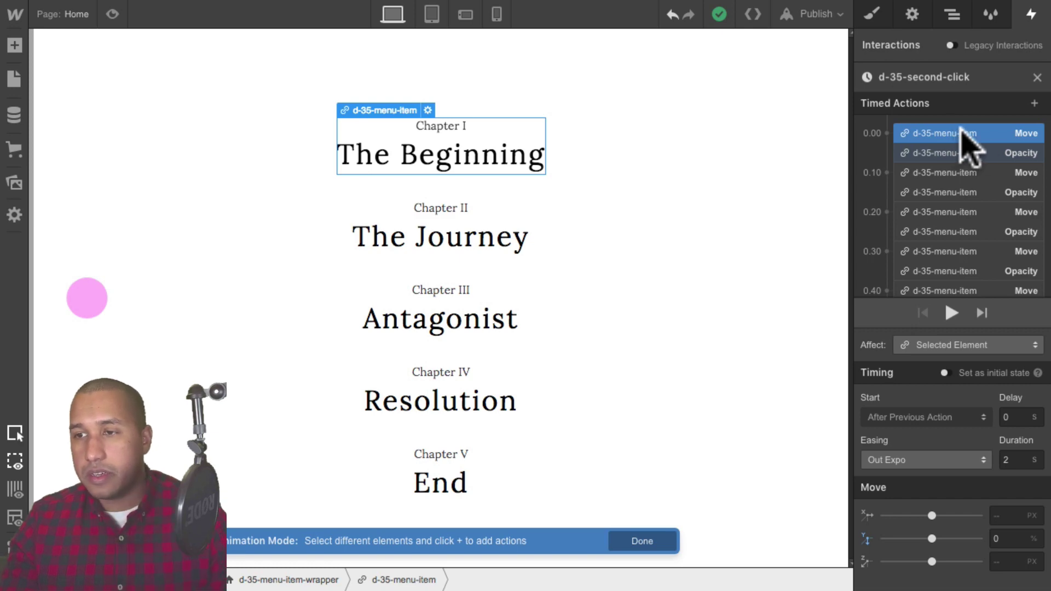
click(938, 461)
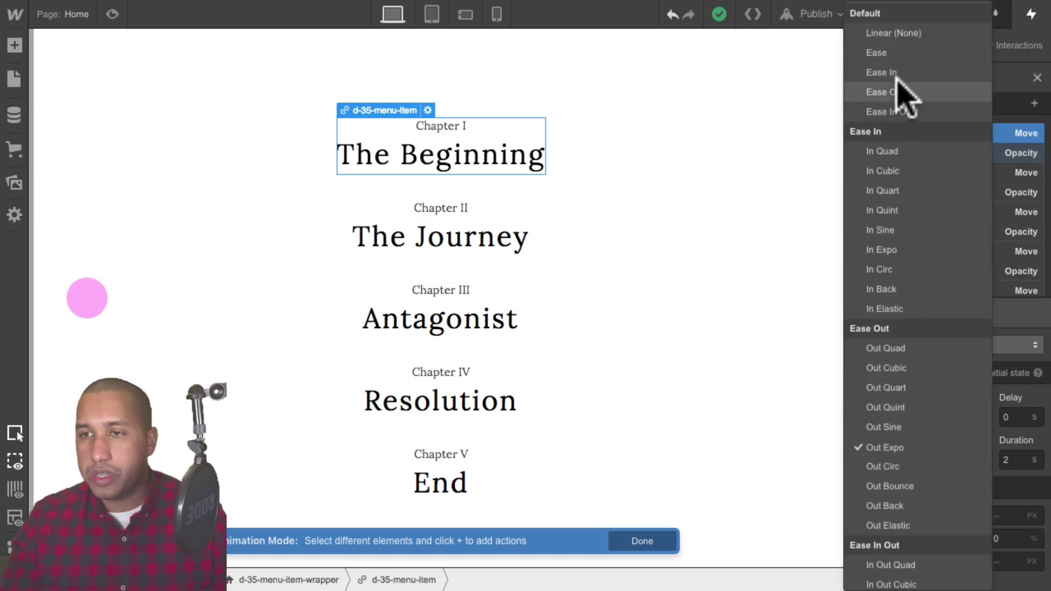
click(887, 54)
click(938, 152)
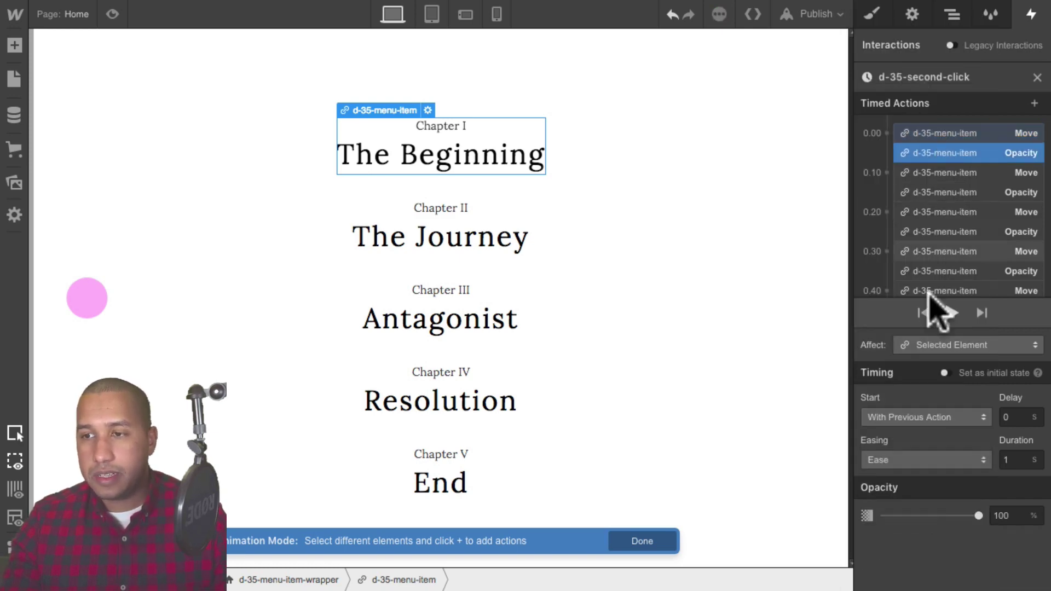
click(953, 173)
click(919, 460)
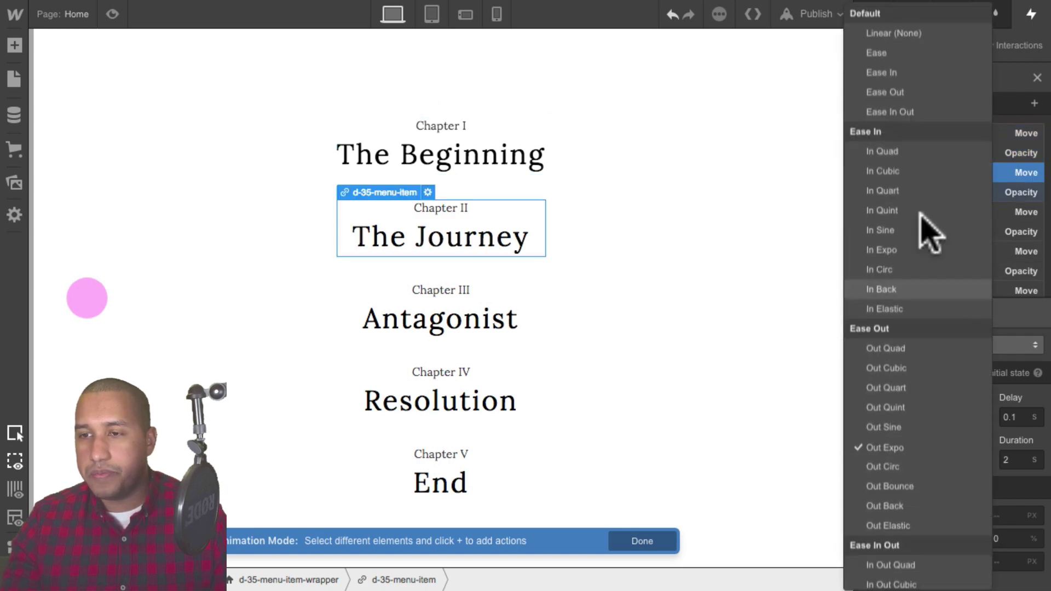
click(881, 52)
Set the easing of the third, fourth and fifth menu items' Move actions to Ease.
click(974, 213)
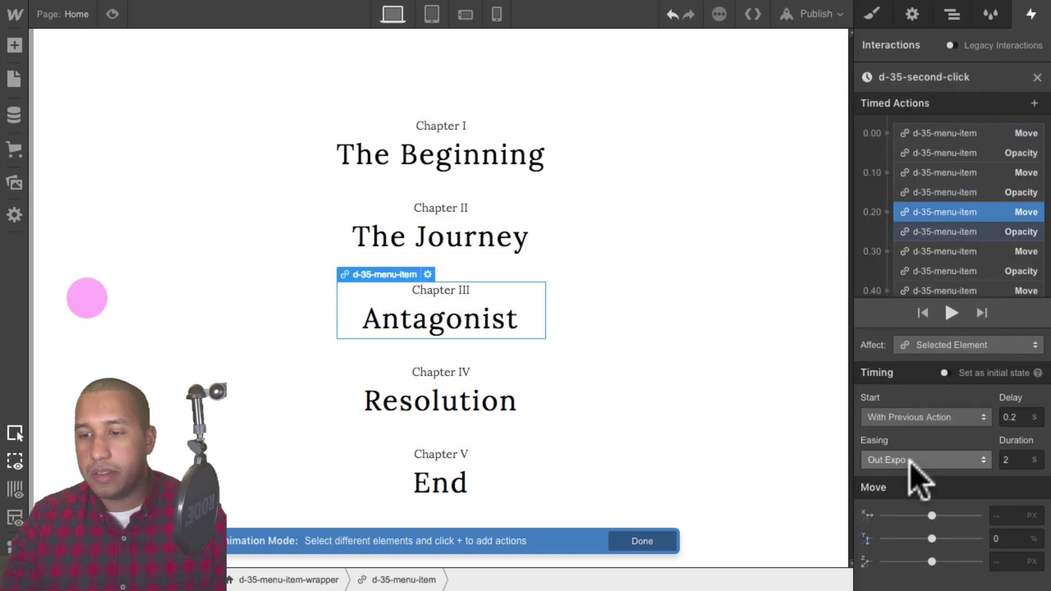
click(919, 459)
click(884, 53)
scroll(975, 230, down, 2)
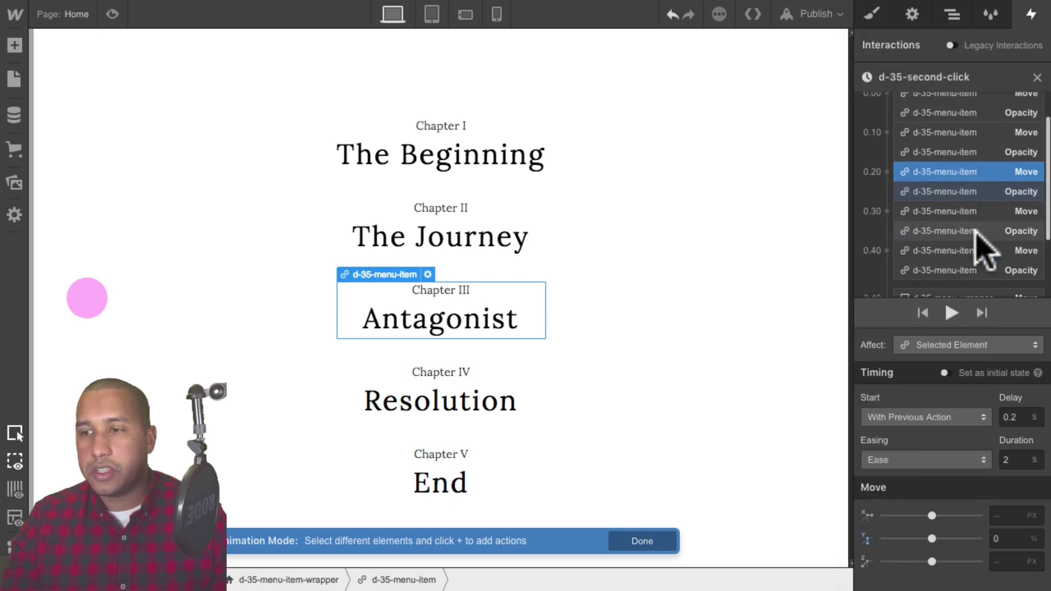
click(974, 214)
click(931, 460)
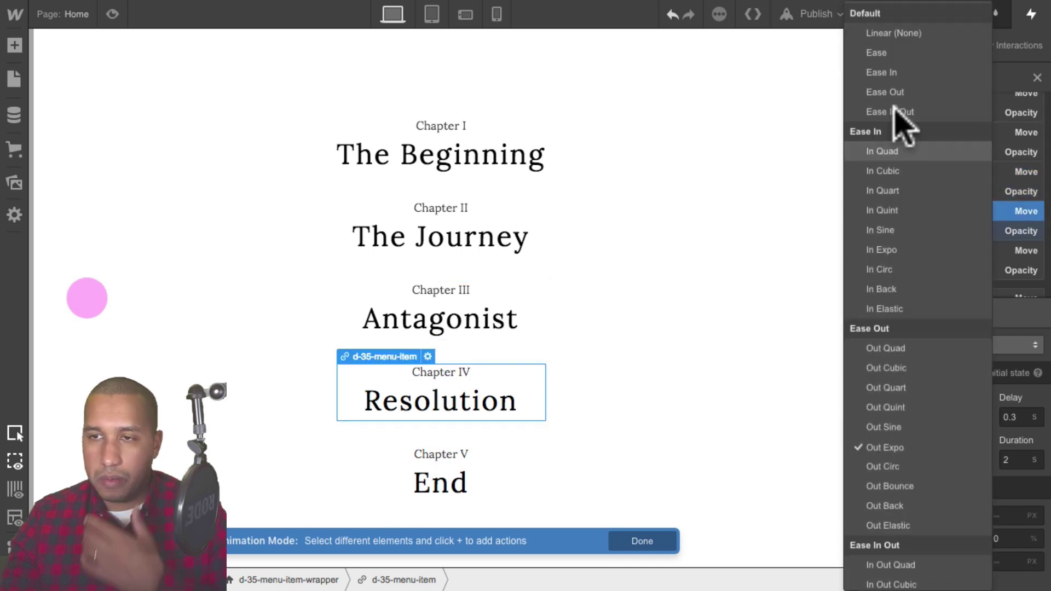
click(895, 53)
click(975, 247)
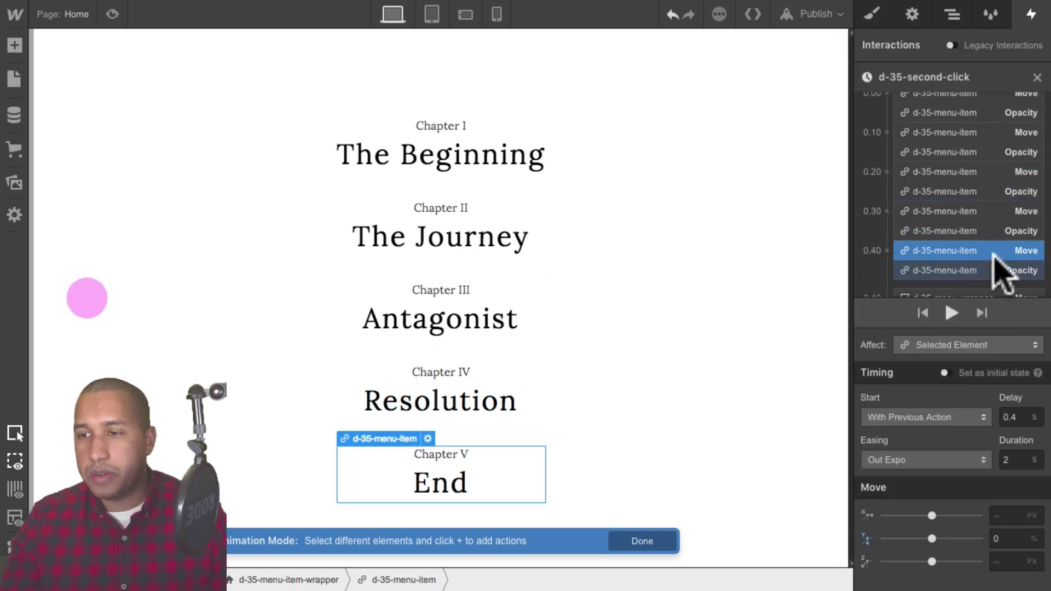
click(933, 461)
click(898, 54)
Review the menu wrapper's Move and Opacity actions and the Move actions of the first and fifth menu items.
scroll(1011, 202, down, 2)
click(973, 245)
click(972, 264)
click(974, 246)
scroll(1009, 257, up, 5)
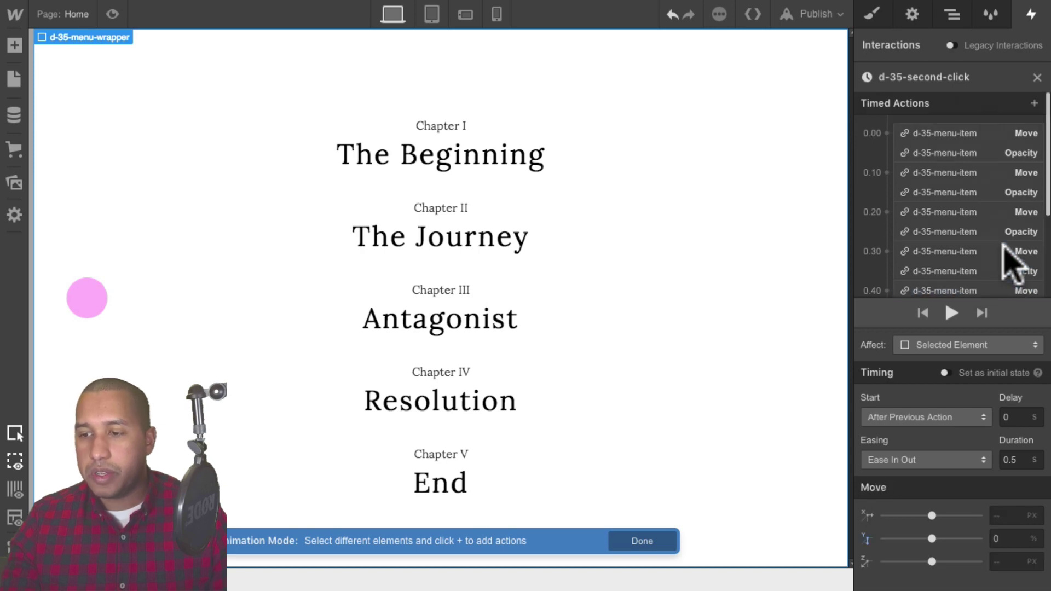
click(955, 134)
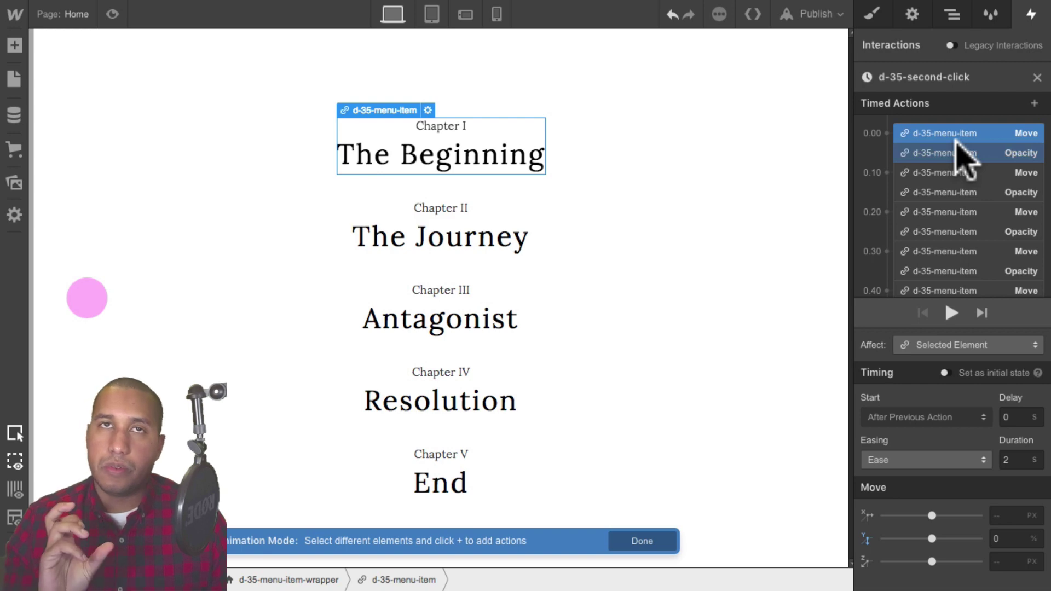
click(954, 16)
click(959, 254)
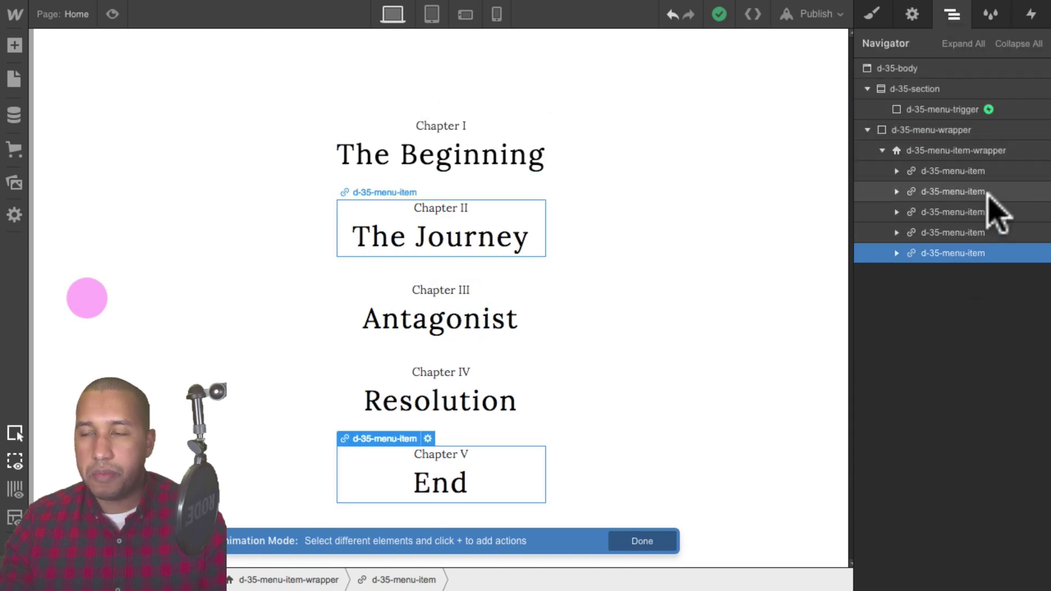
click(1031, 14)
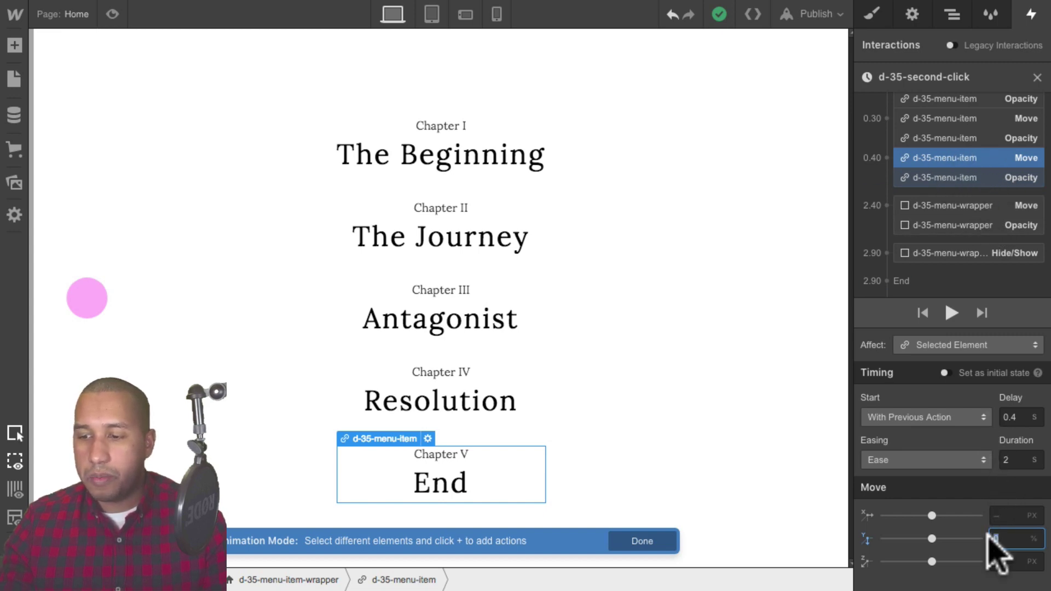
scroll(974, 159, up, 5)
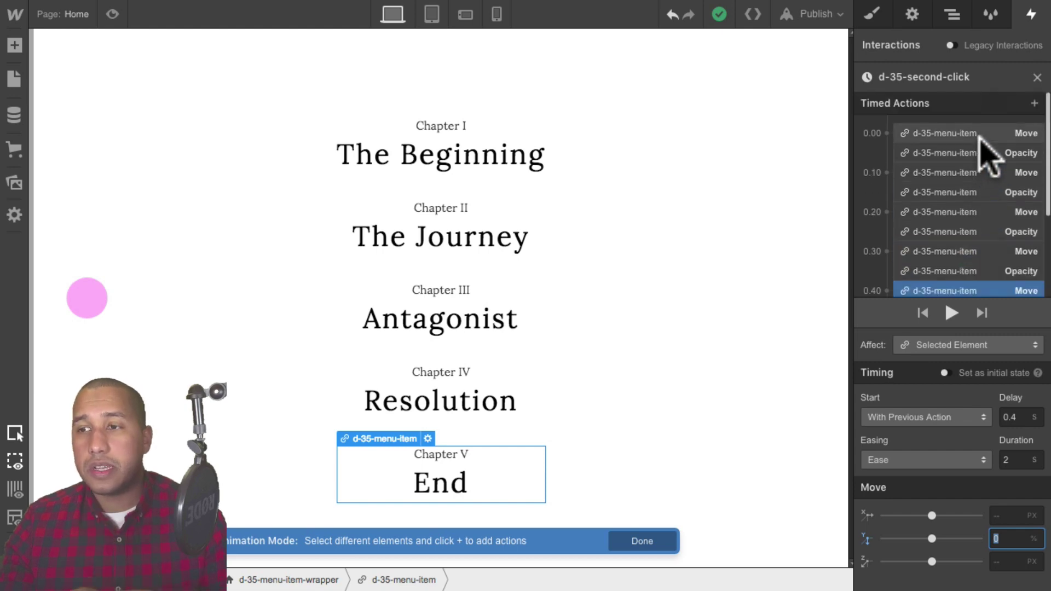
Set the first menu item's vertical Move to 60% and its Opacity to 0%.
click(982, 131)
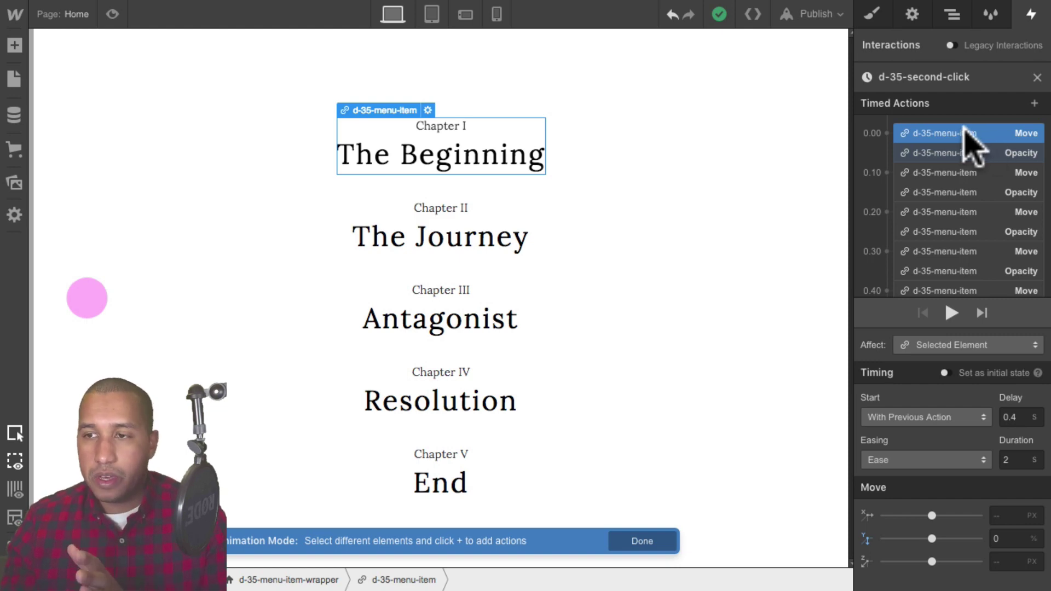
click(1007, 539)
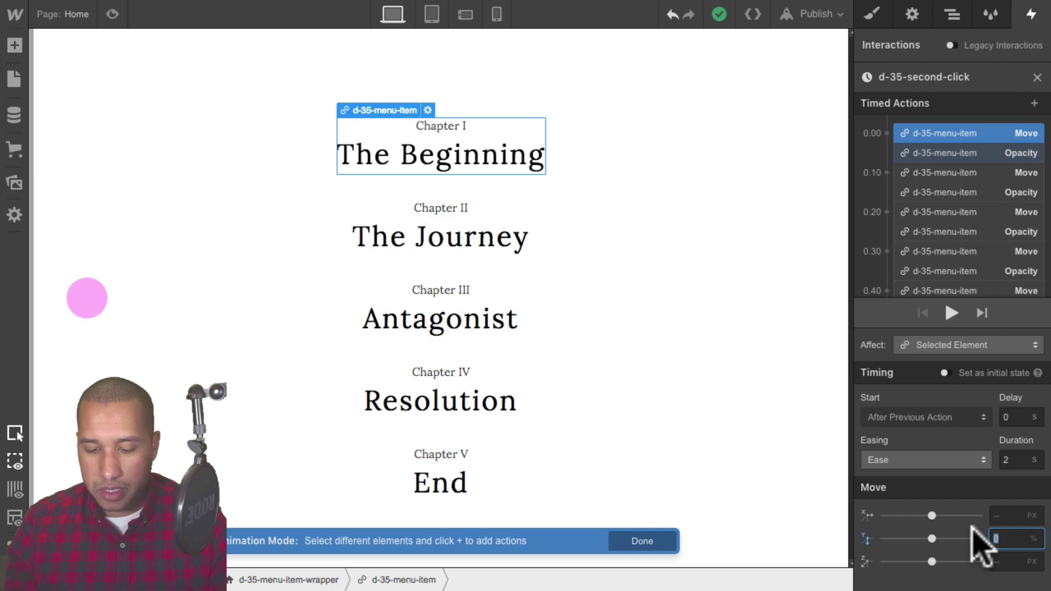
text(60)
key(shift+Return)
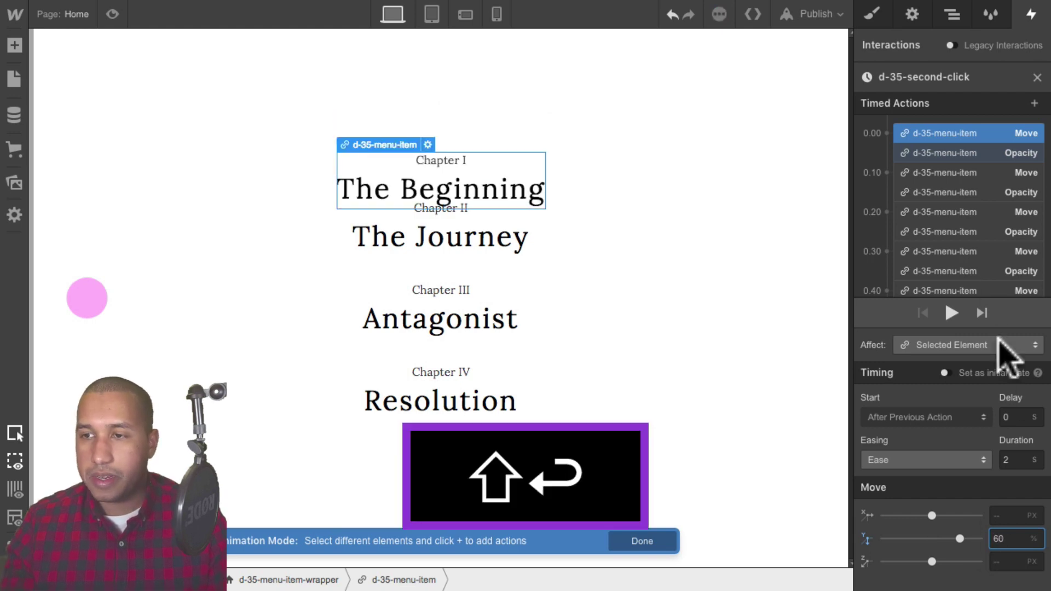
click(965, 154)
click(1017, 515)
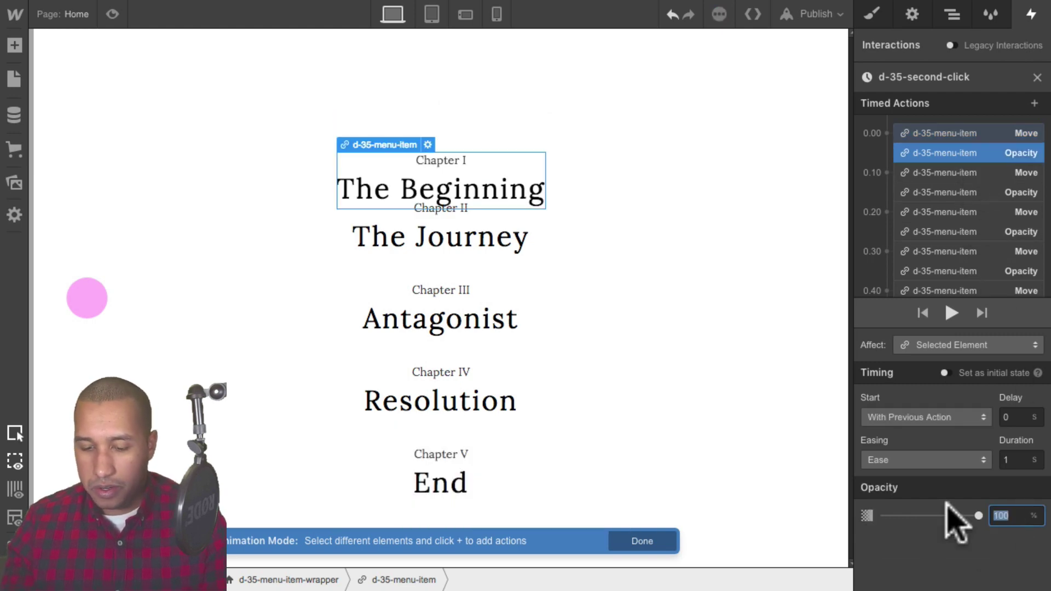
text(0)
key(Return)
Set the second menu item's vertical Move to 60% and its Opacity to 0%.
click(976, 173)
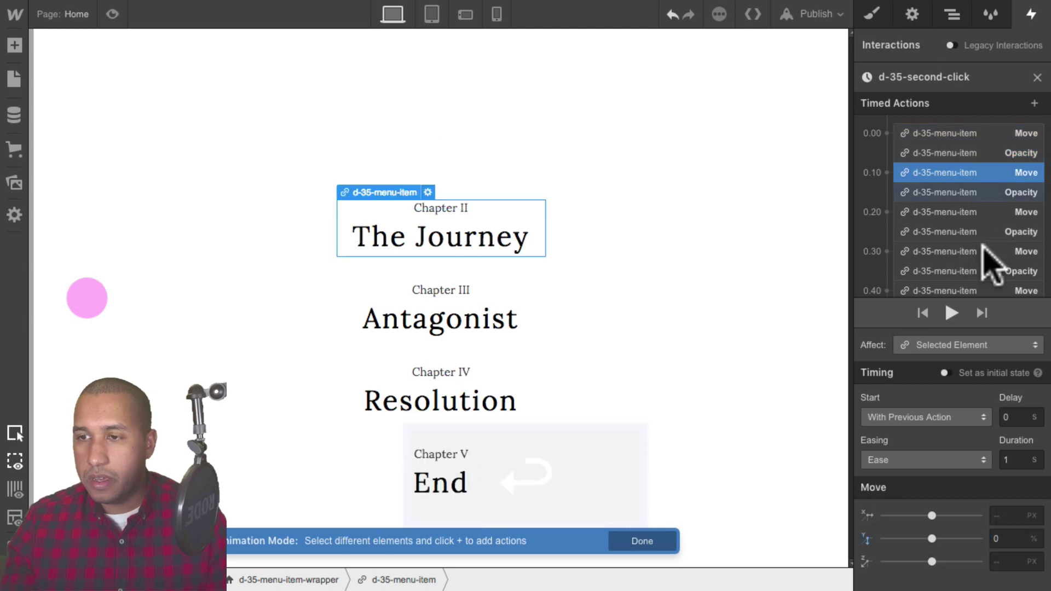
click(1009, 537)
text(60)
key(shift+Return)
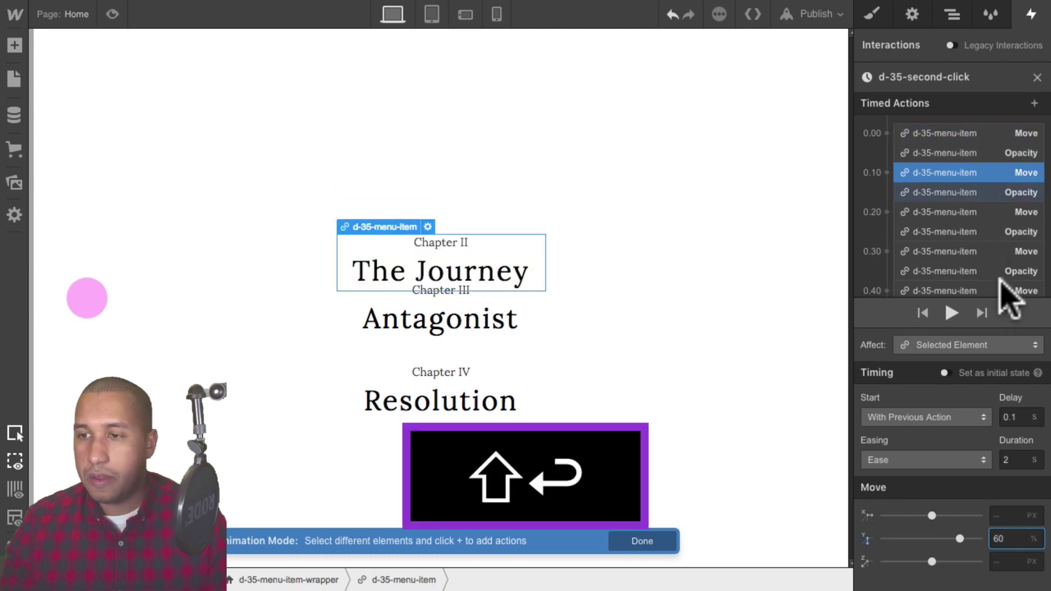
click(1004, 193)
click(1010, 515)
text(00)
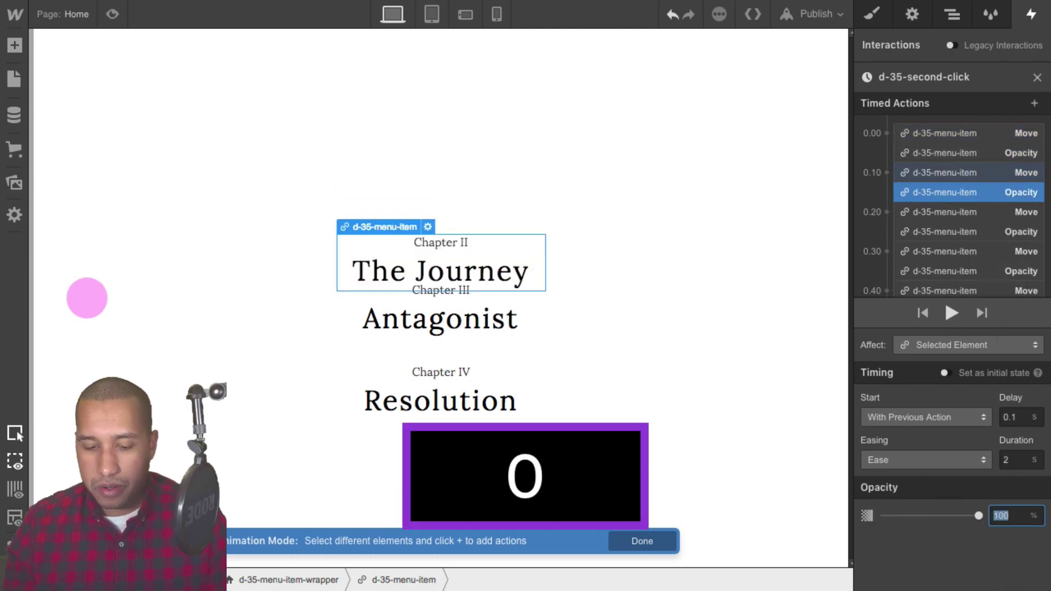
key(shift+Return)
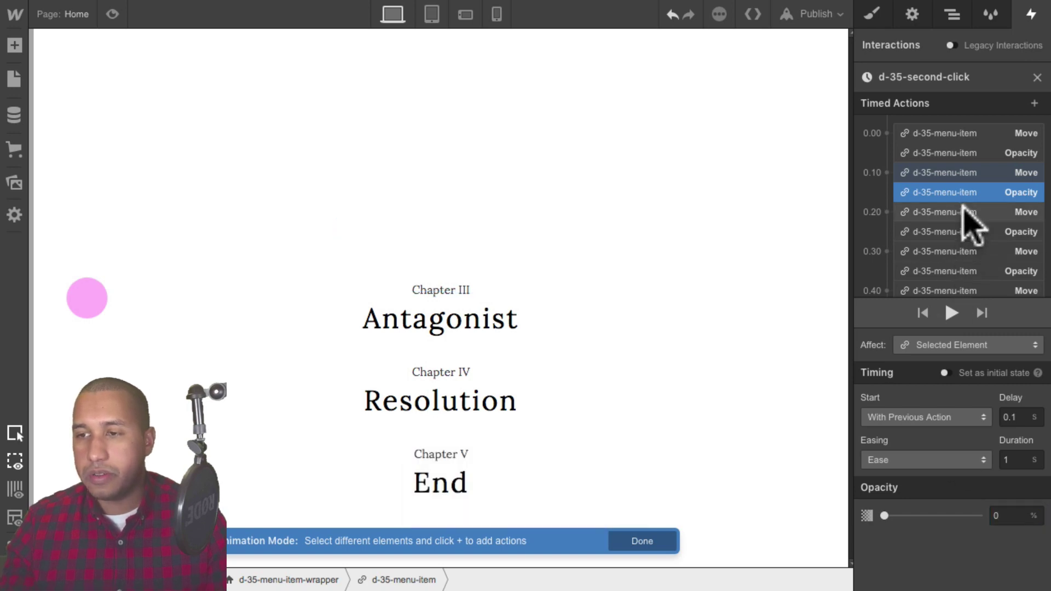
Set the third menu item's vertical Move to 60% and its Opacity to 0%.
click(970, 213)
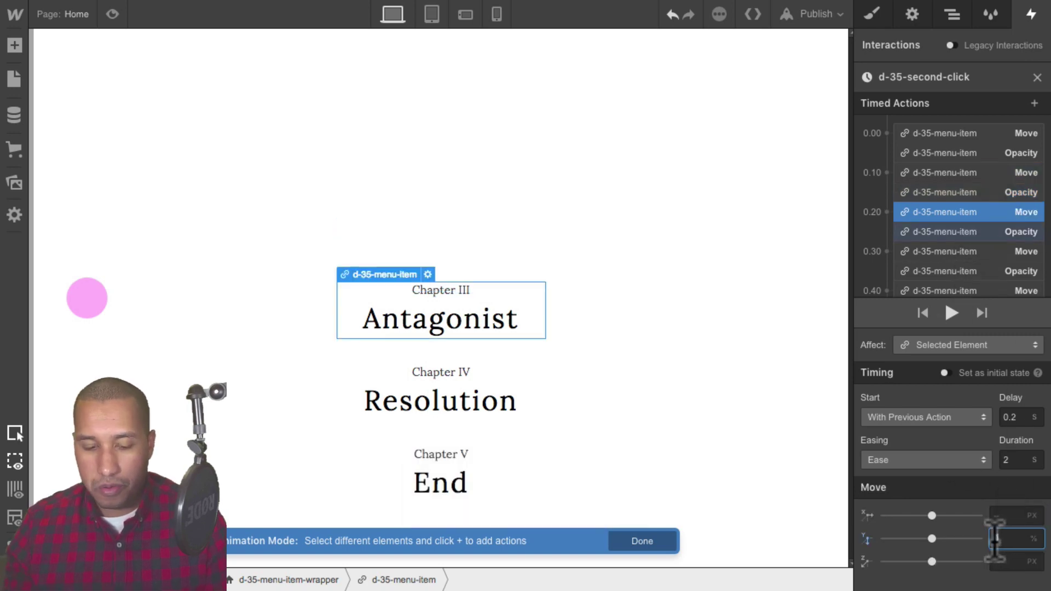
key(shift+6)
key(BackSpace)
key(BackSpace)
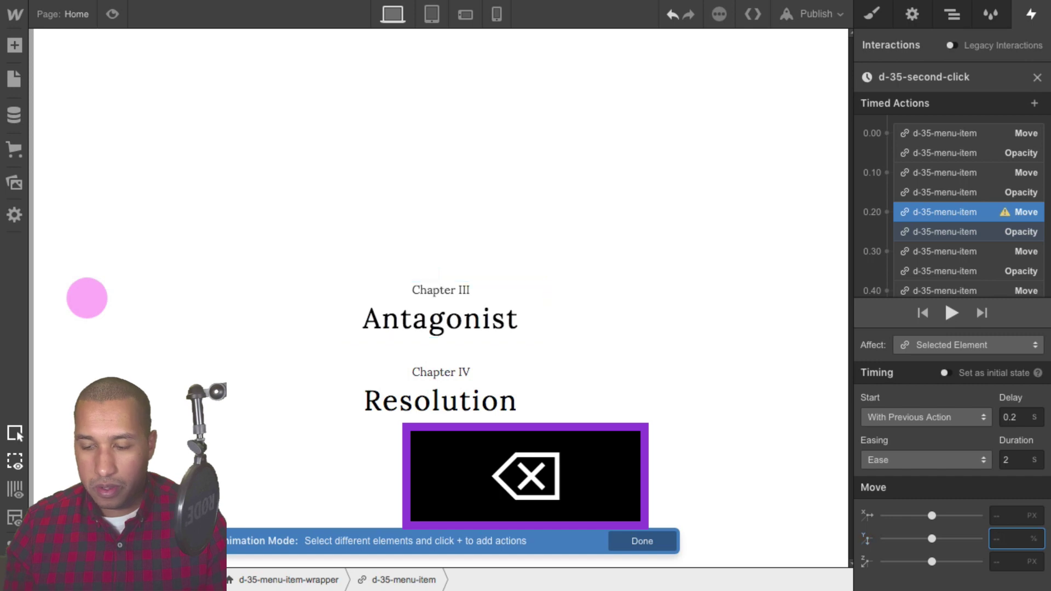
text(60)
key(shift+Return)
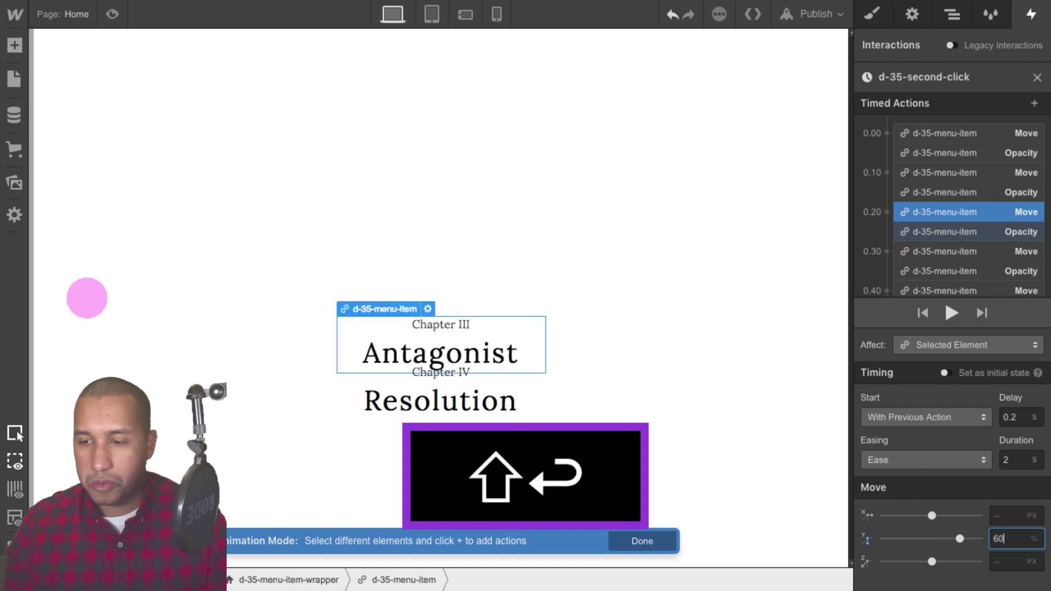
click(1002, 232)
text(0)
key(Return)
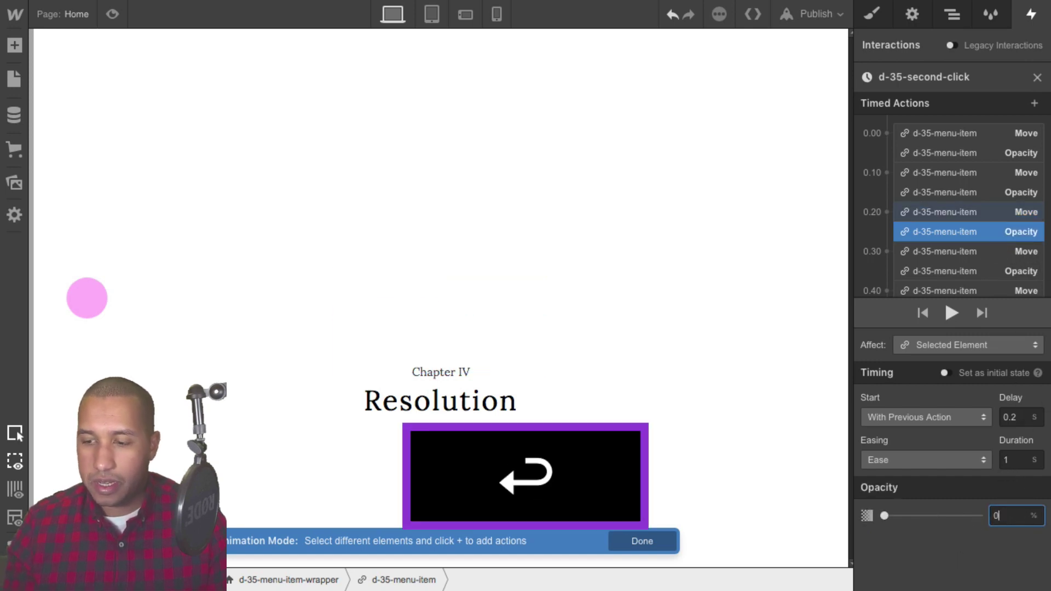
Set the fourth menu item's vertical Move to 60% and its Opacity to 0%.
click(958, 251)
scroll(962, 249, down, 1)
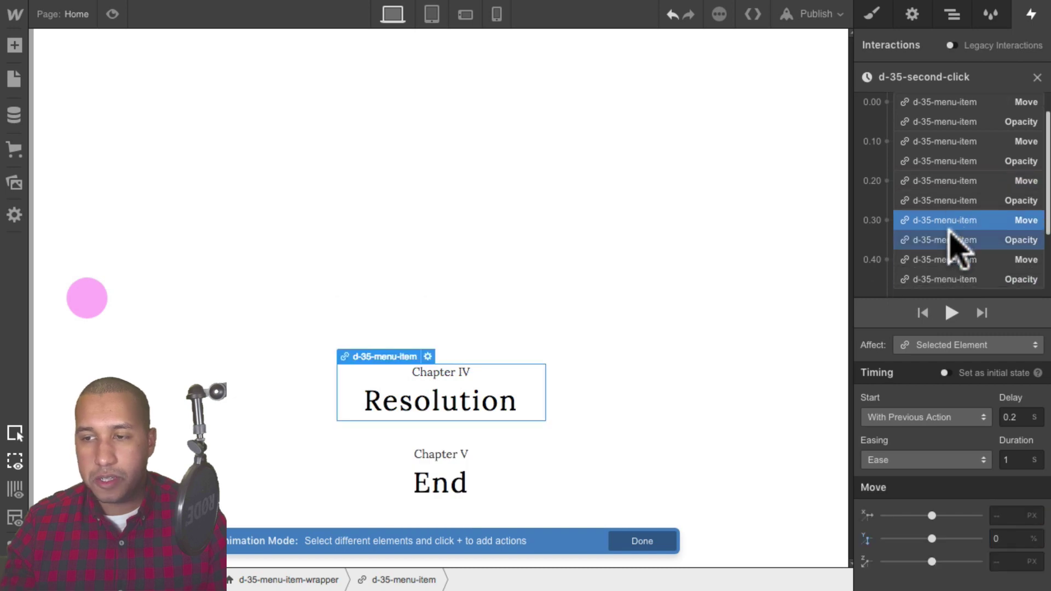
click(1010, 539)
text(60)
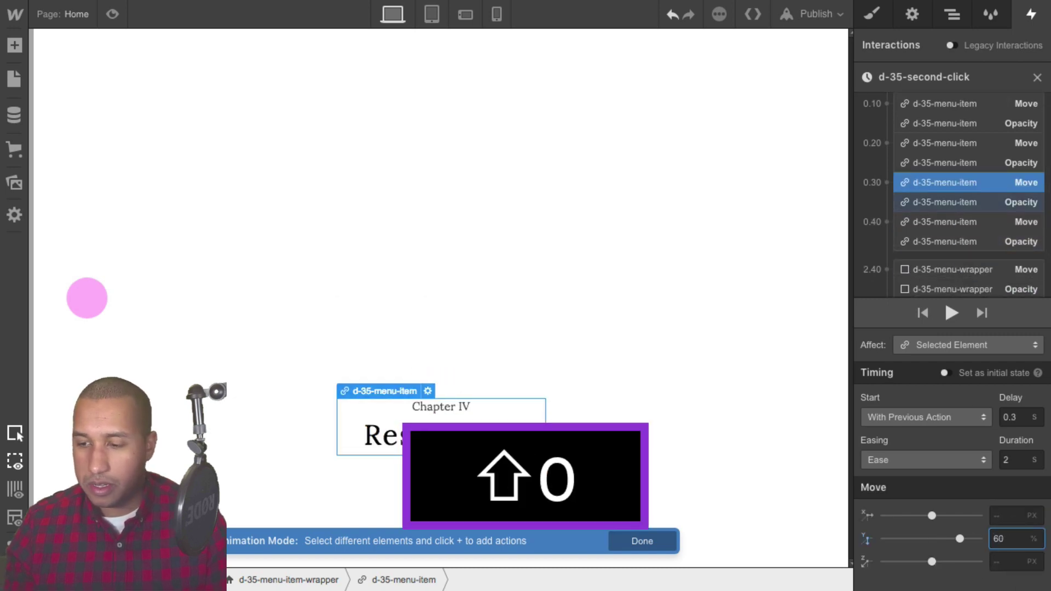
key(shift+Return)
click(966, 206)
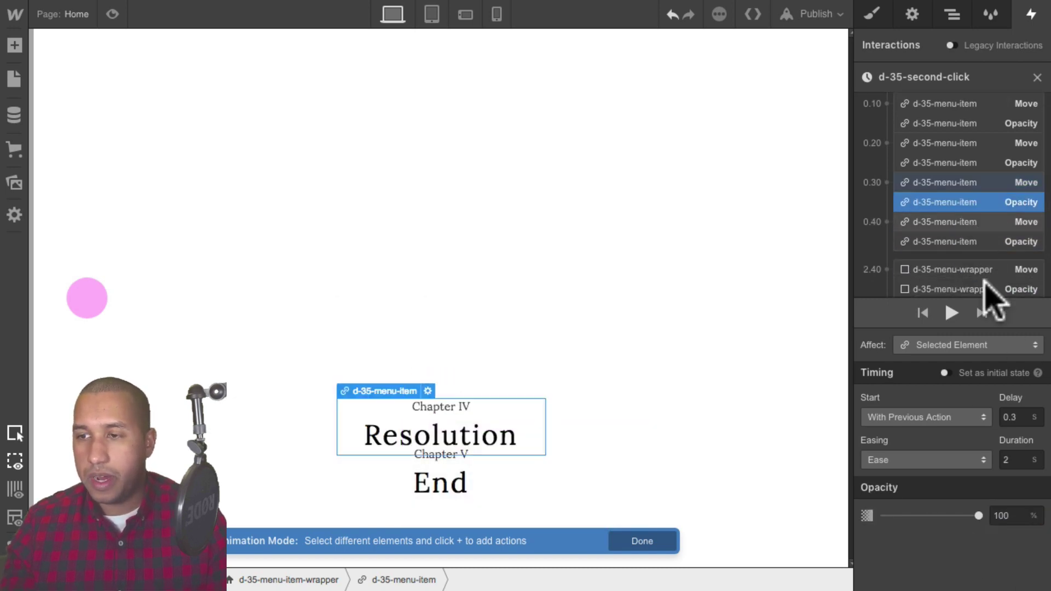
double_click(1009, 514)
text(0)
key(shift+Return)
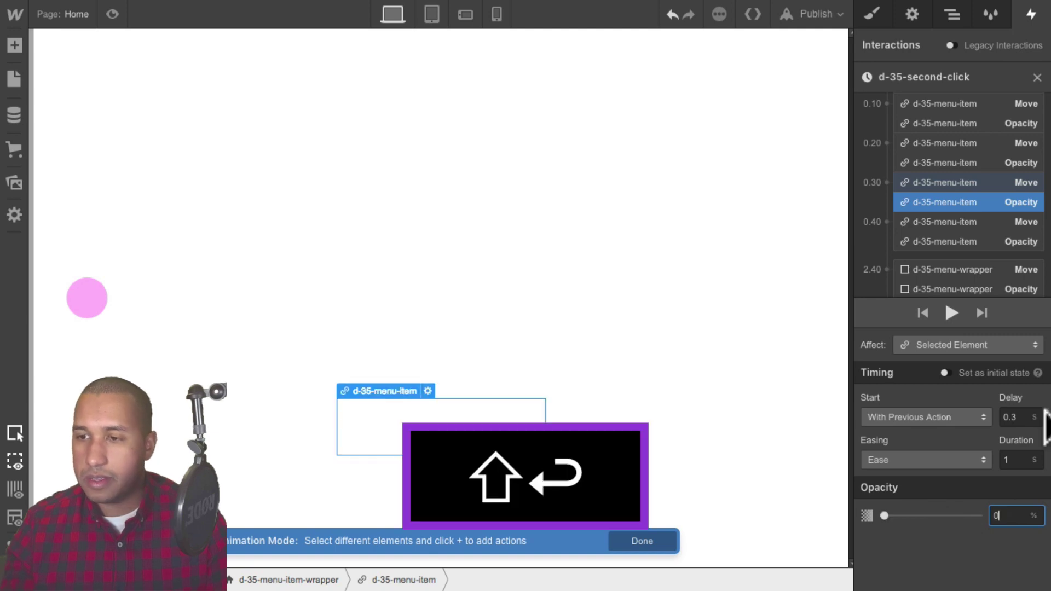
Set the fifth menu item's vertical Move to 60% and its Opacity to 0%.
click(996, 224)
double_click(1004, 539)
text(60%)
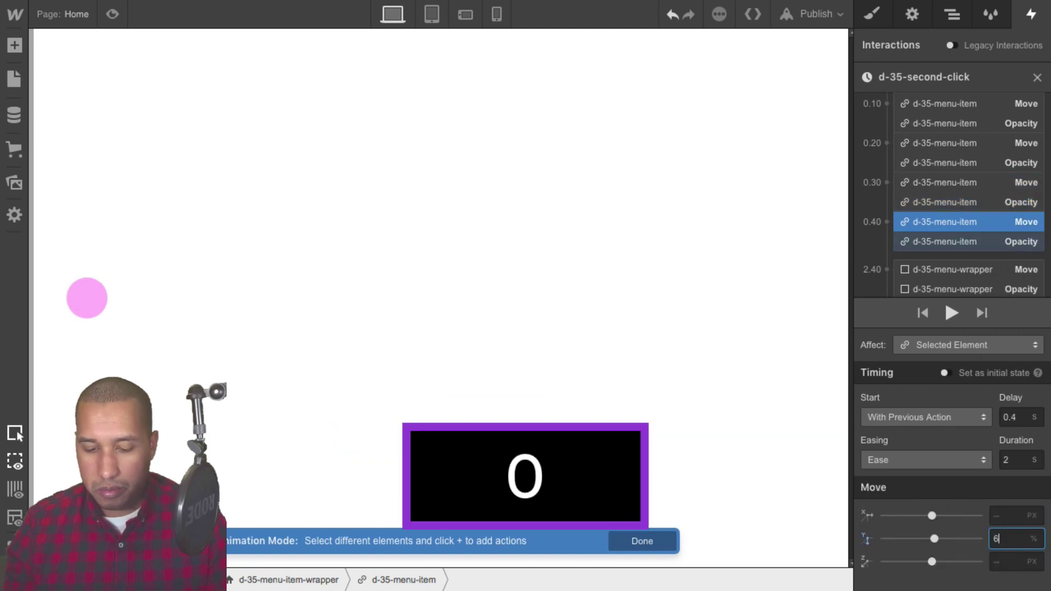
key(shift+Return)
click(956, 242)
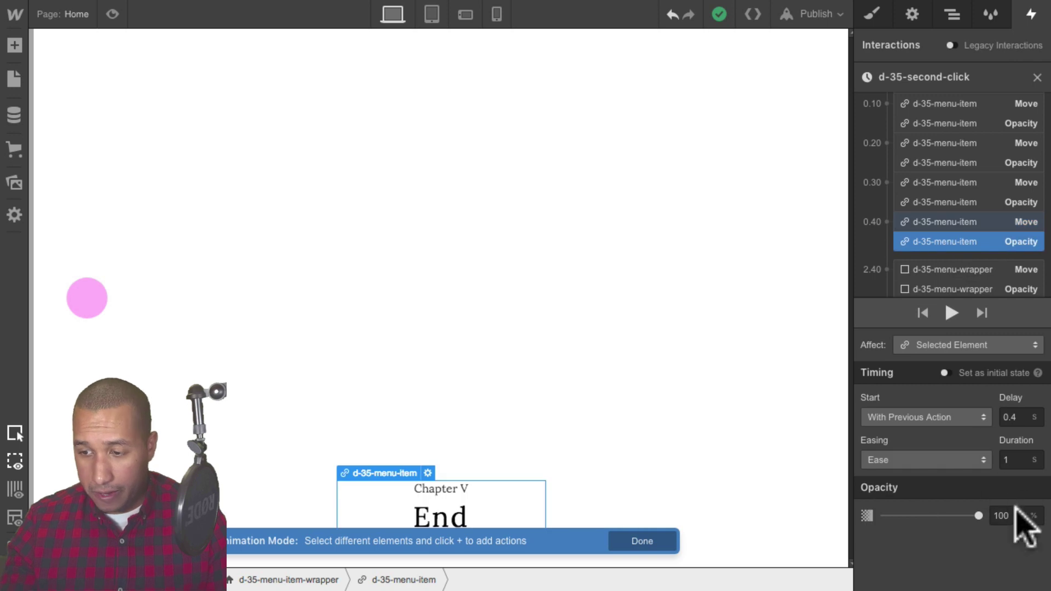
drag(976, 512, 1029, 539)
text(0%)
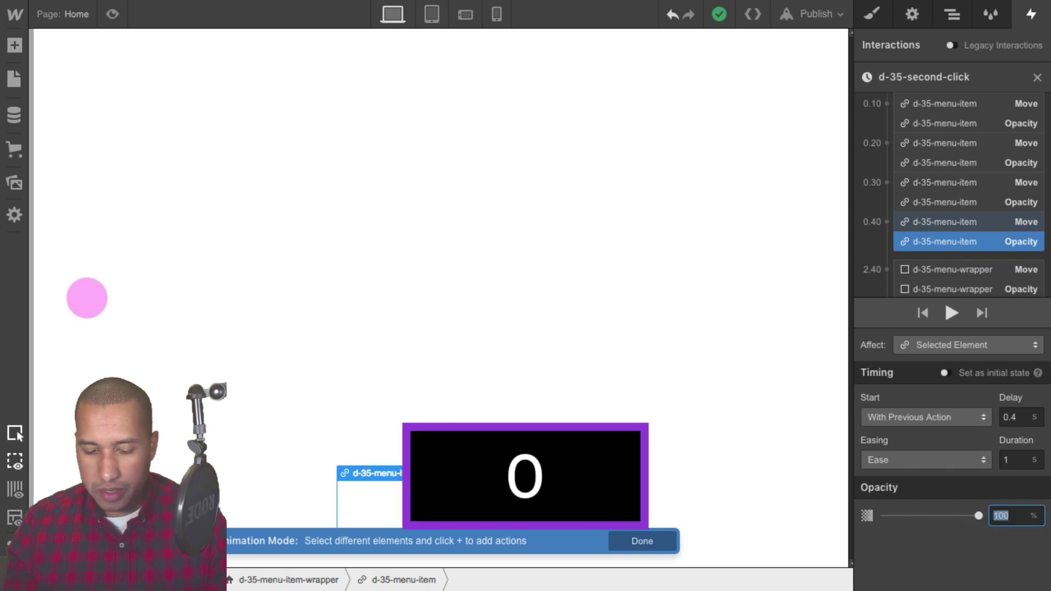
key(shift+Return)
Try setting the menu wrapper's vertical Move to 30% and its Opacity to 0%.
scroll(985, 290, down, 1)
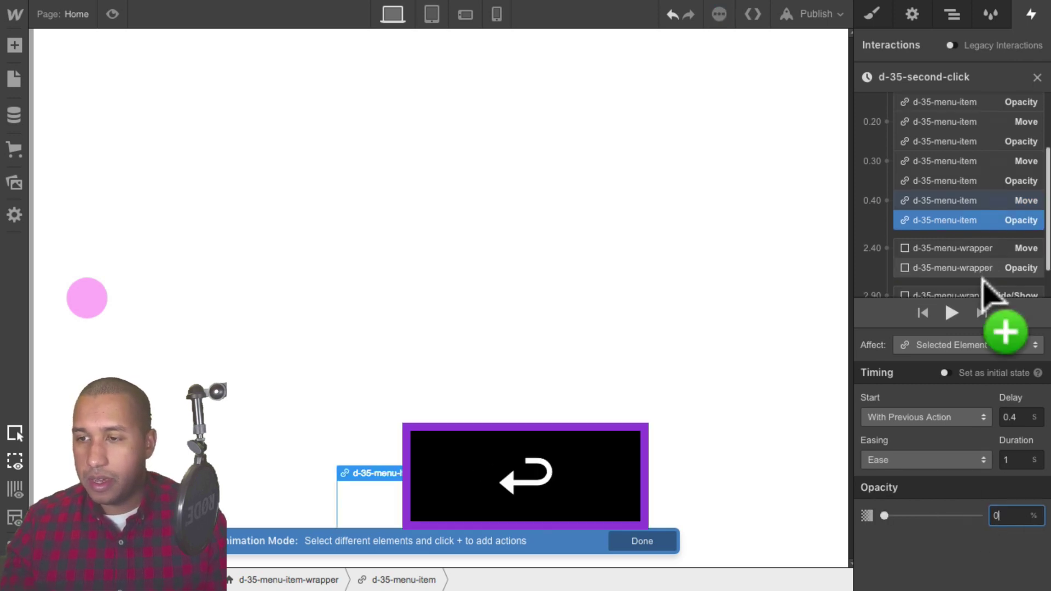
click(974, 248)
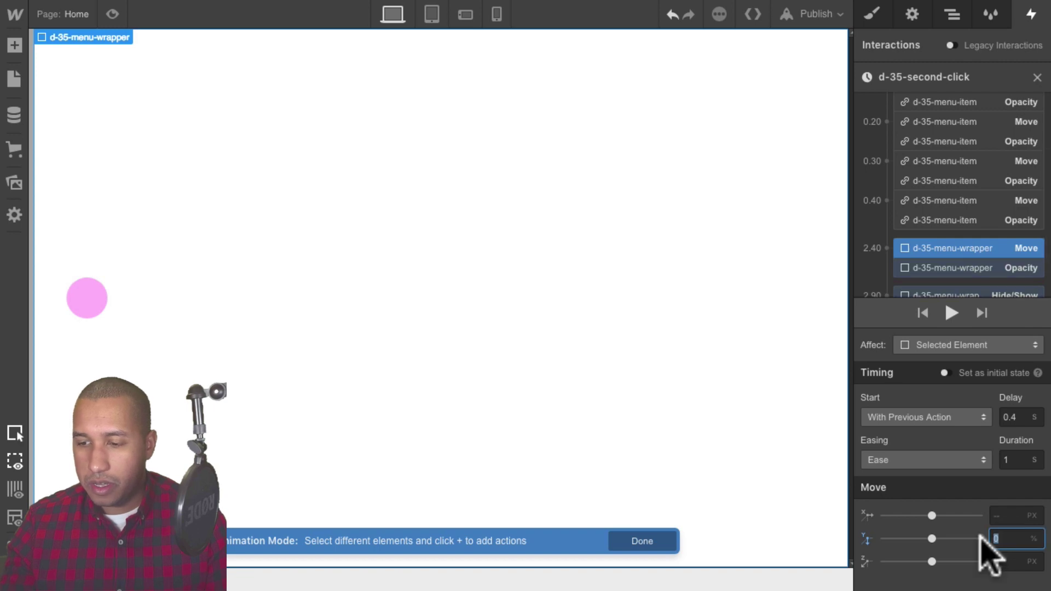
text(30)
key(shift+Return)
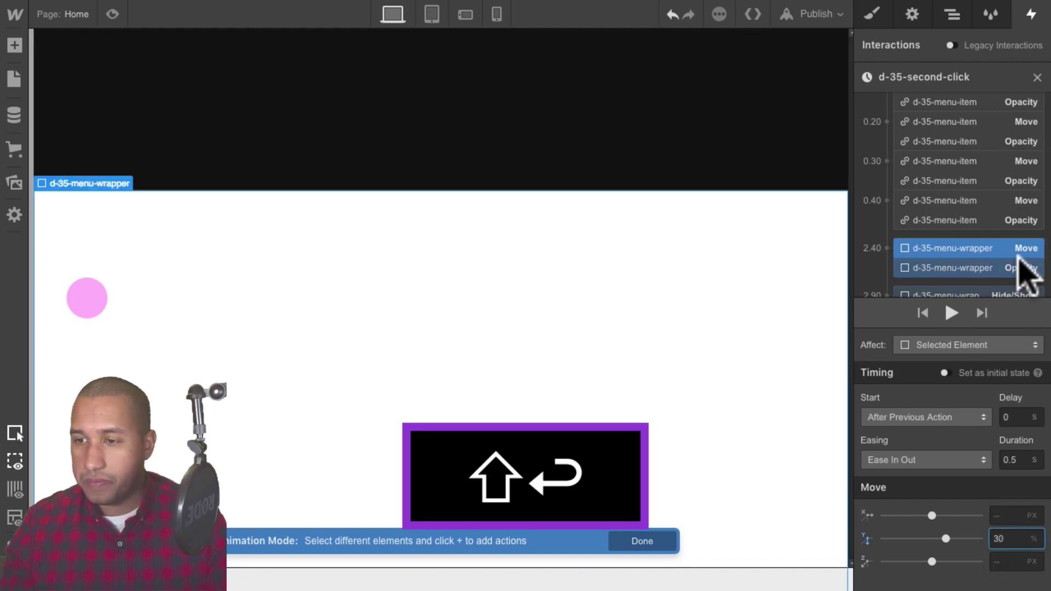
click(983, 268)
click(1002, 516)
text(0)
key(Return)
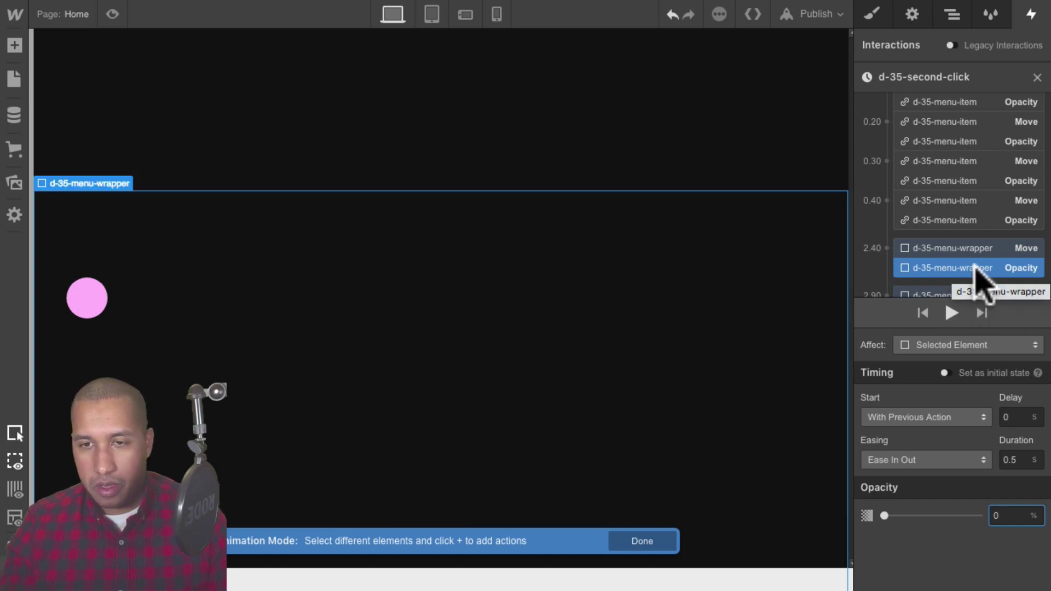
Undo the menu wrapper's last Opacity change and set its vertical Move to 0%.
key(super+z)
click(980, 249)
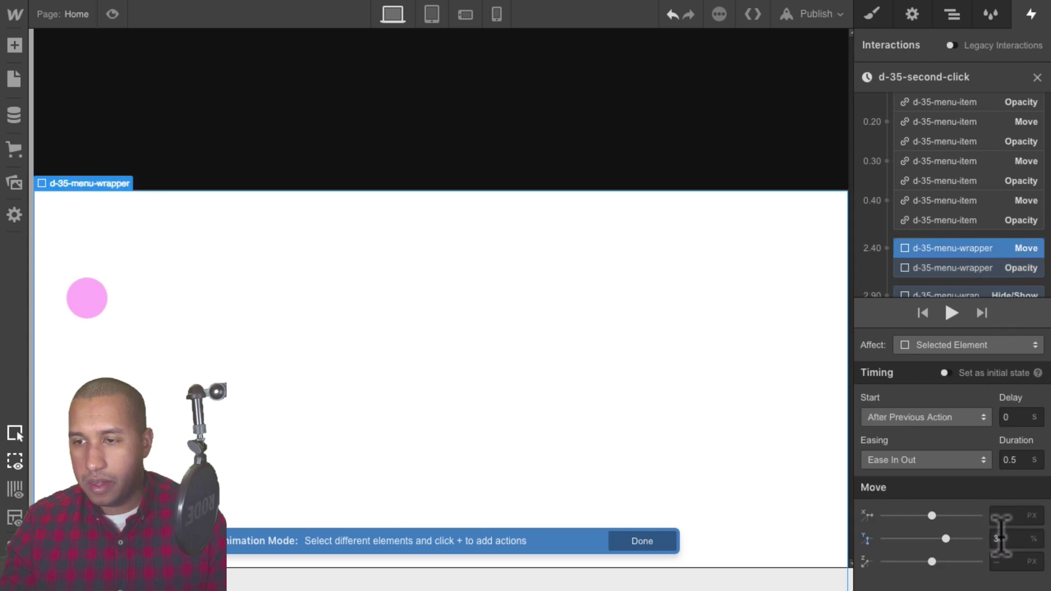
click(966, 220)
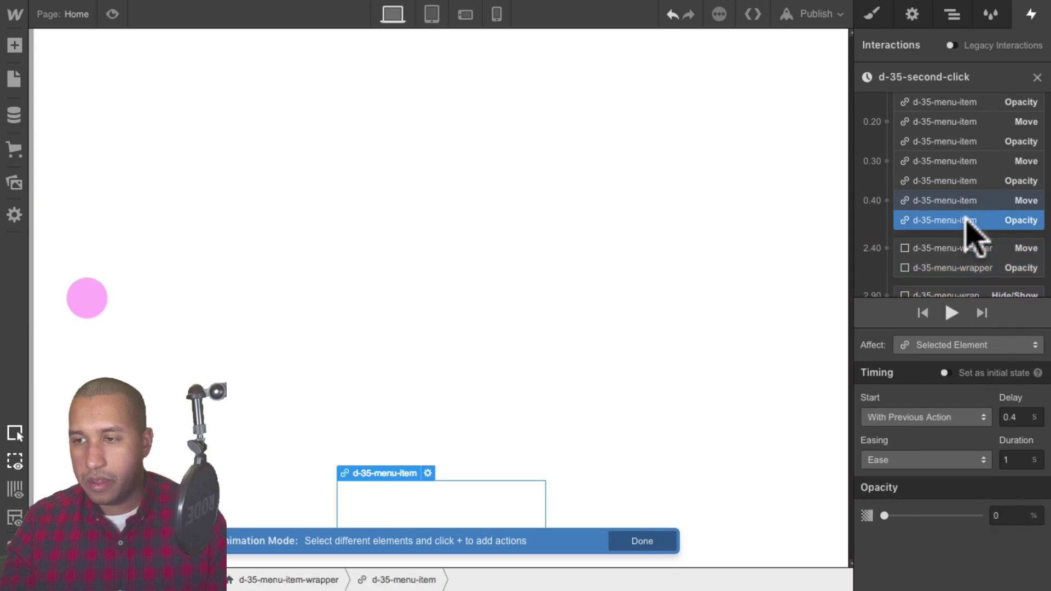
click(978, 267)
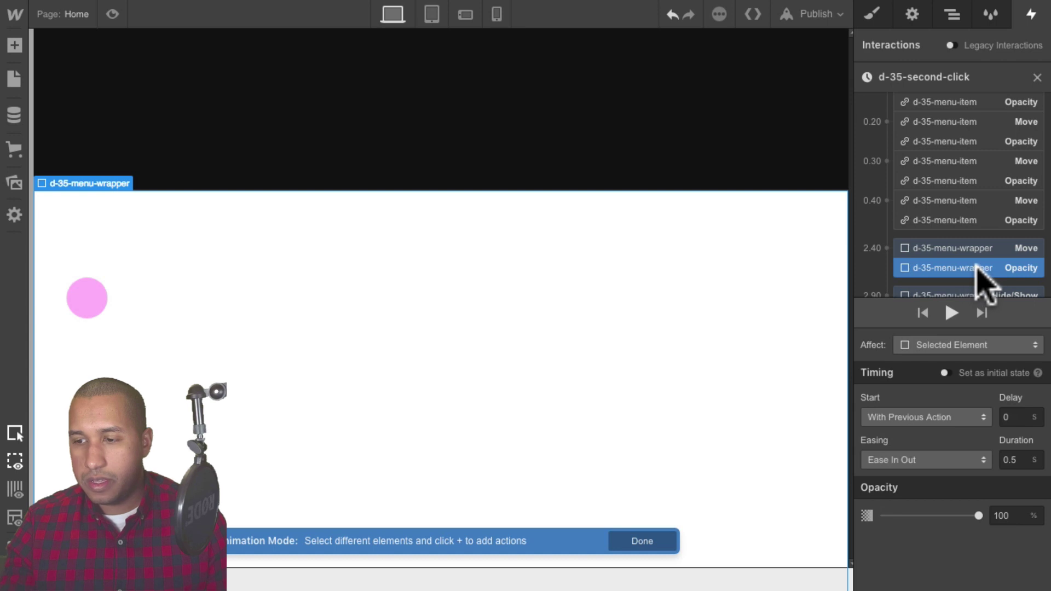
click(974, 250)
click(973, 268)
click(968, 248)
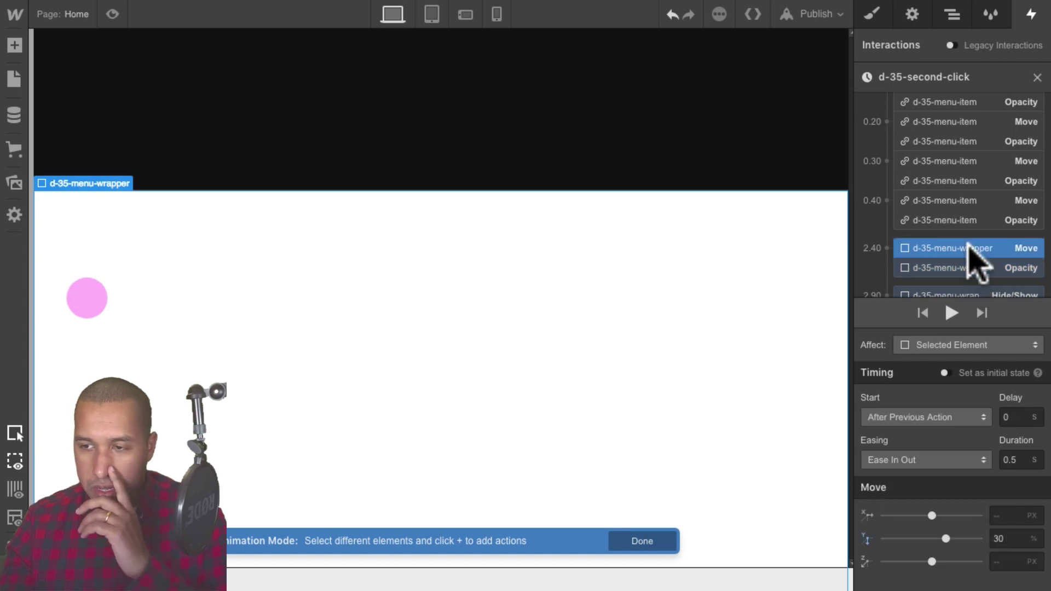
click(1008, 539)
text(0)
key(Return)
Set the delay of the fifth menu item's Opacity and Move actions to 0 s.
scroll(997, 235, up, 5)
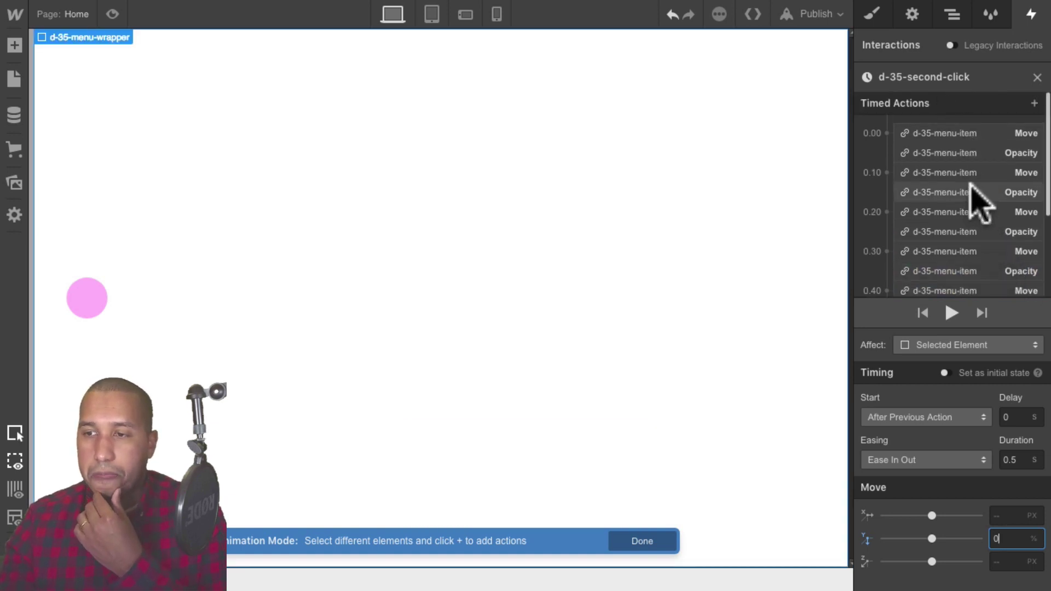
scroll(980, 252, down, 2)
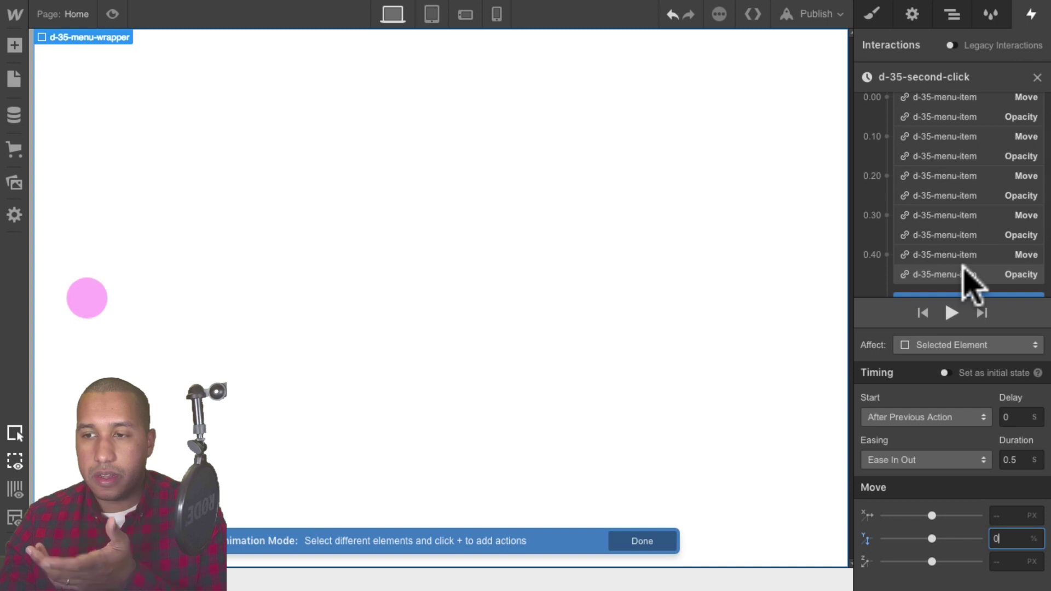
click(953, 15)
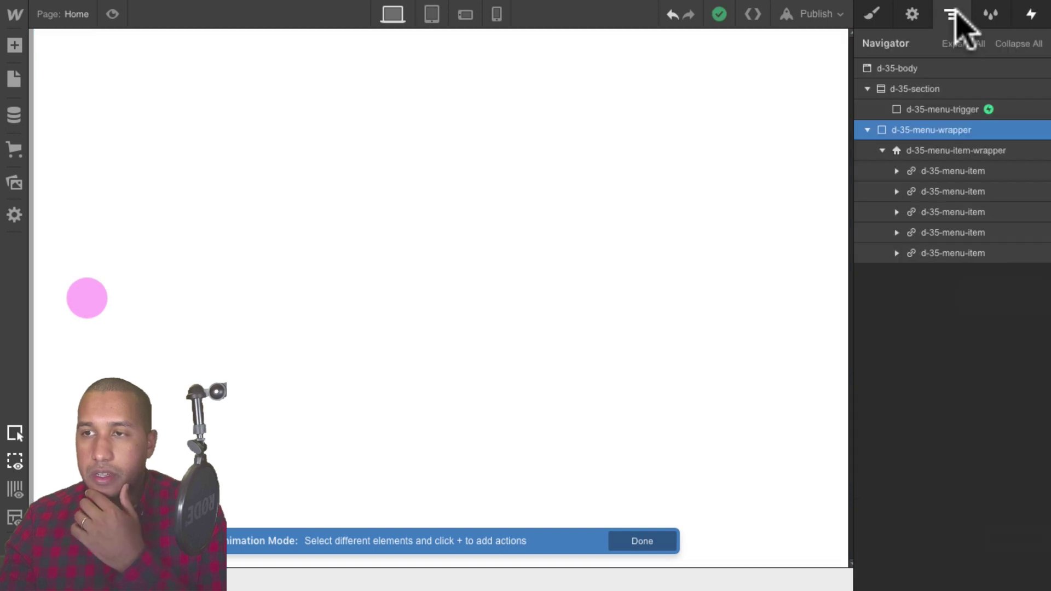
click(945, 252)
click(1031, 16)
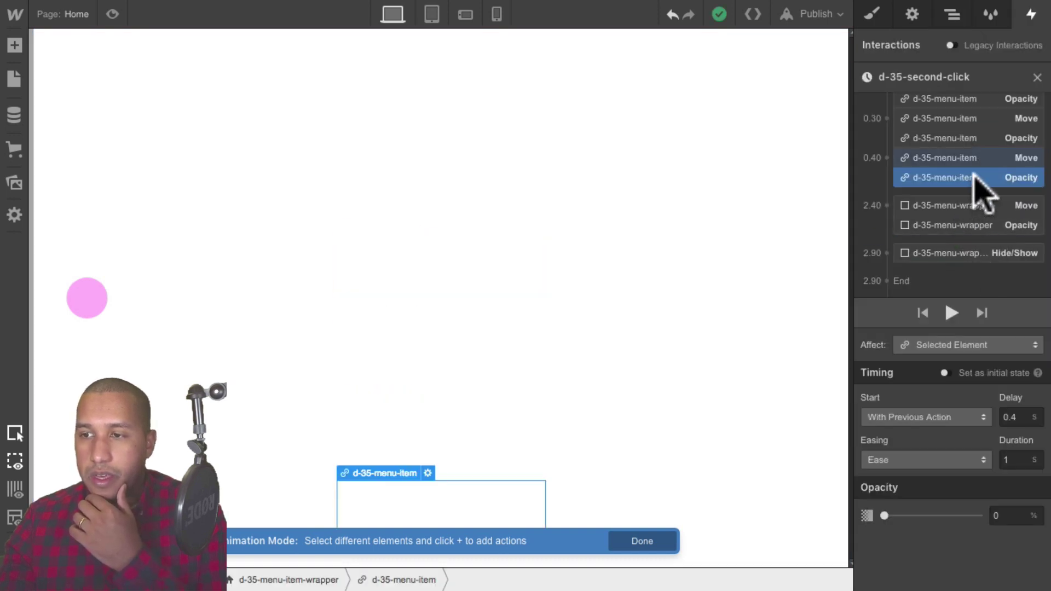
scroll(980, 173, up, 1)
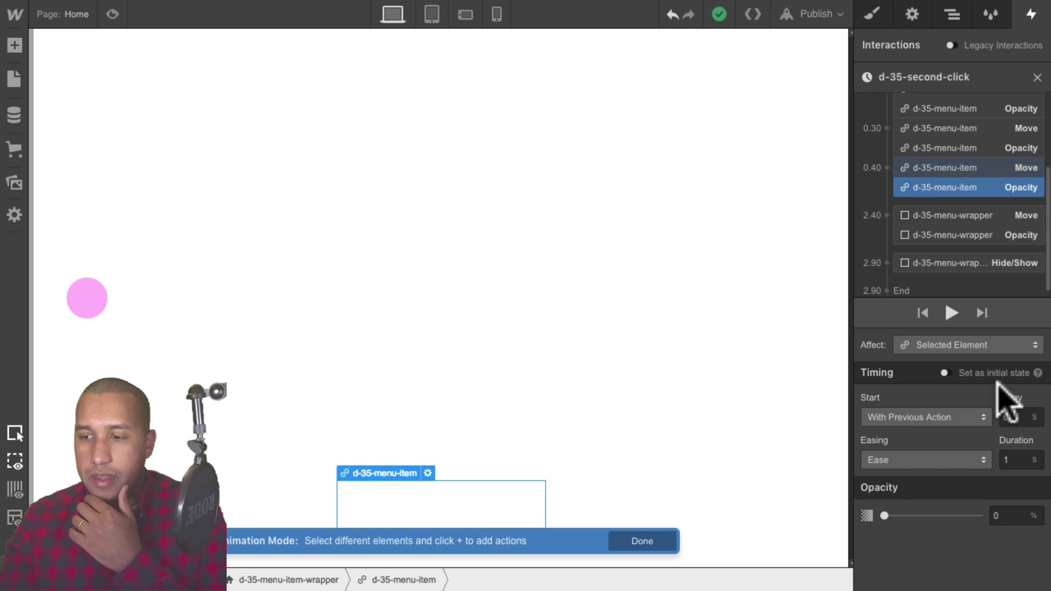
click(1011, 417)
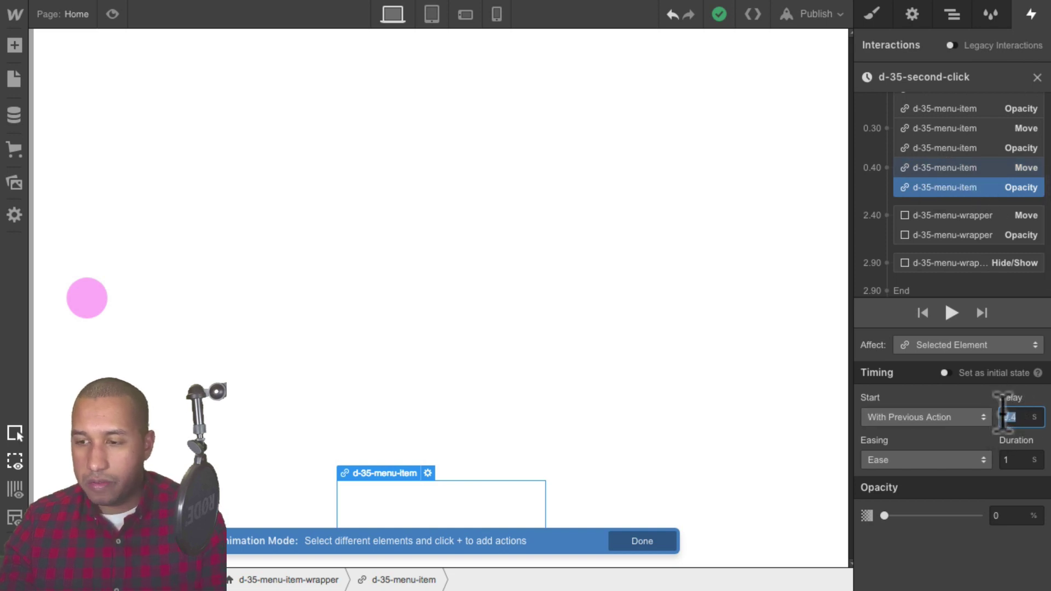
text(0)
click(971, 239)
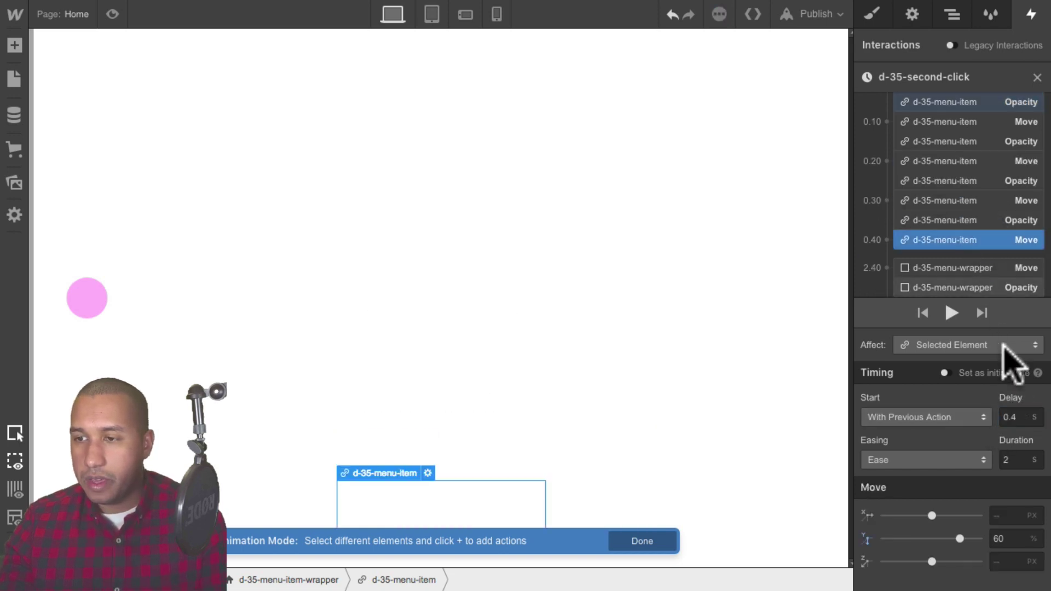
click(1011, 418)
text(0)
key(Return)
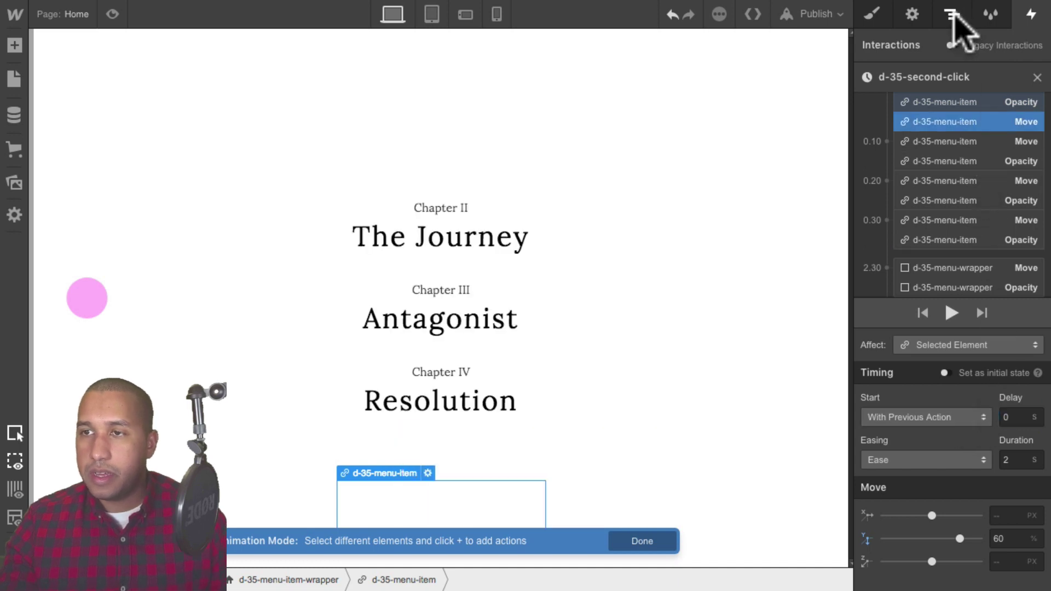
Set the delay of the fourth menu item's Move and Opacity actions to 0.1 s.
click(956, 16)
click(961, 232)
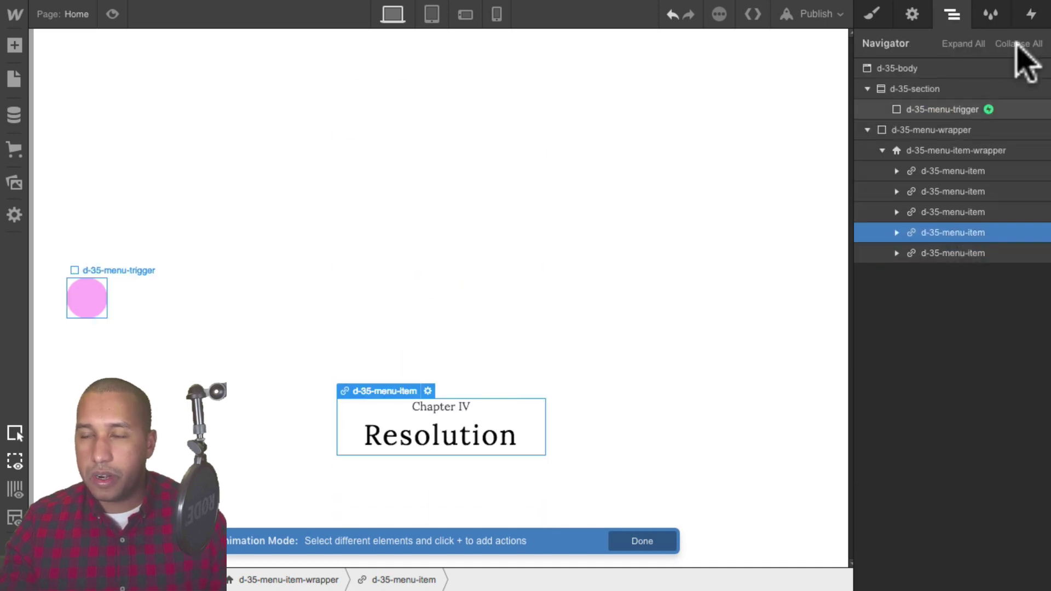
click(1032, 16)
scroll(966, 197, up, 1)
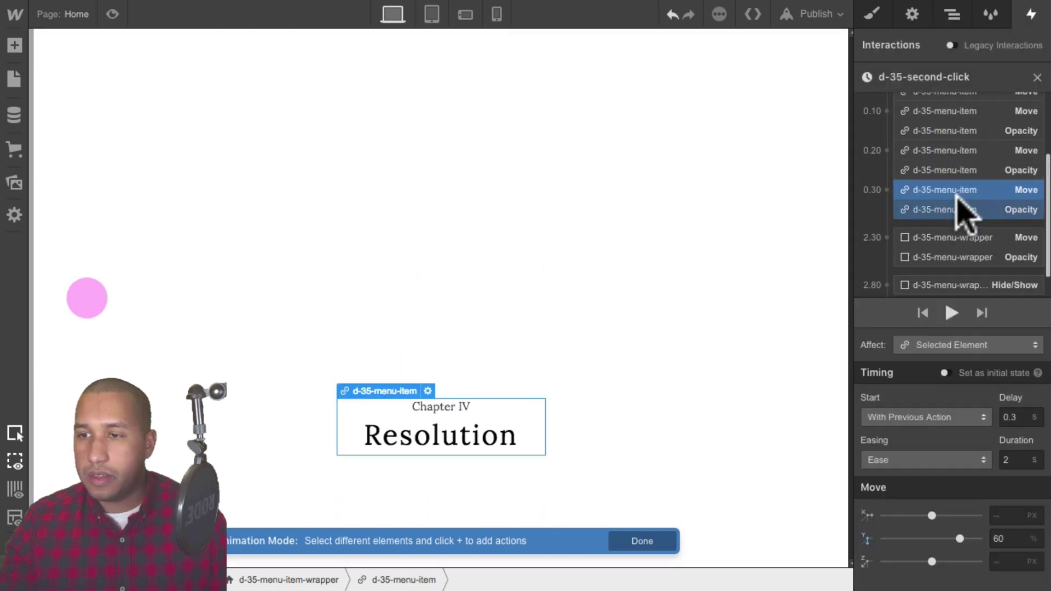
click(1003, 418)
key(Return)
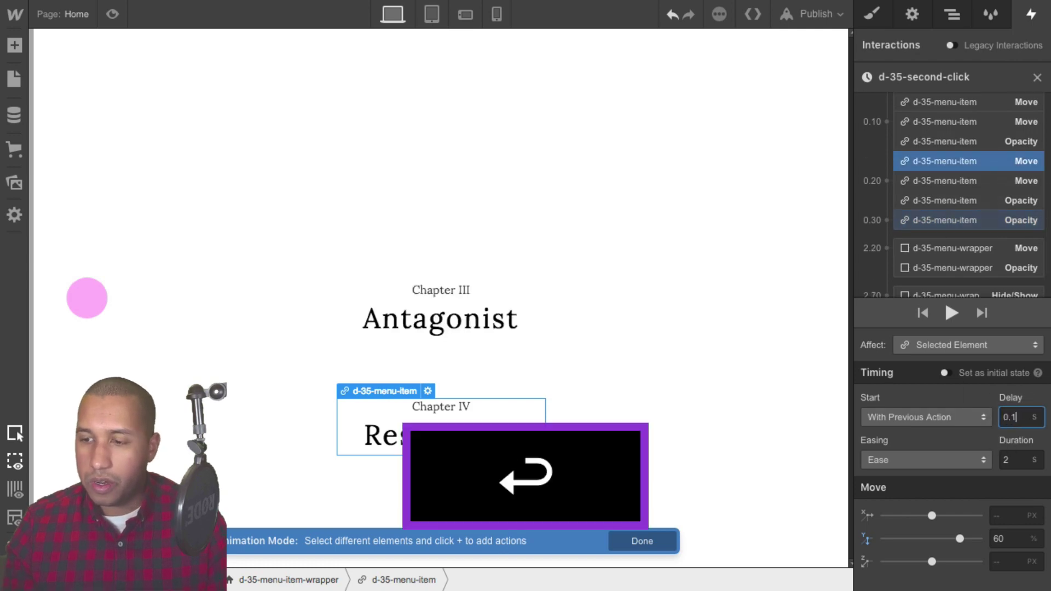
click(980, 220)
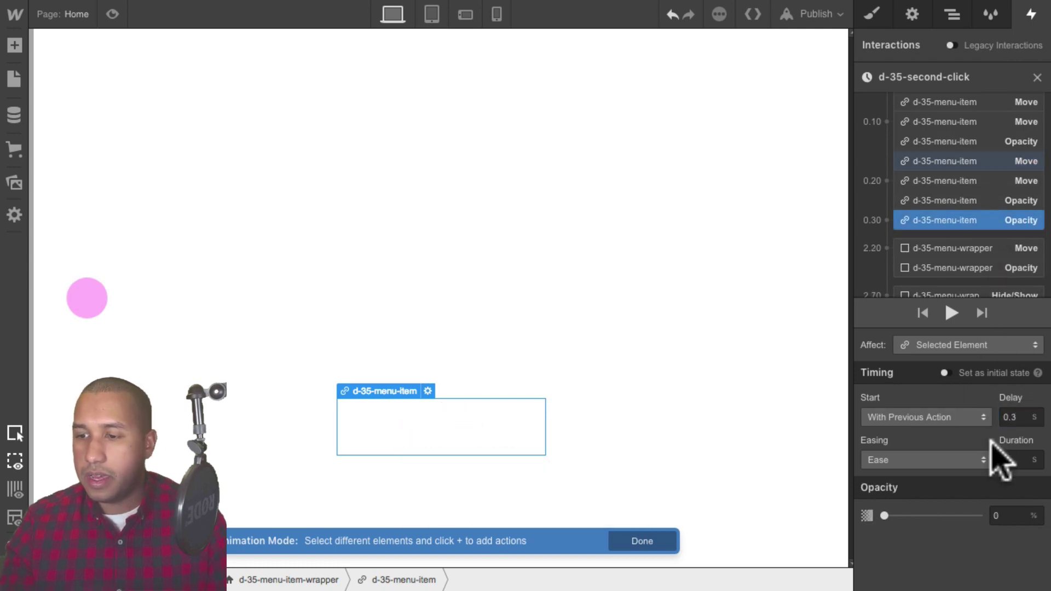
click(1018, 417)
key(Return)
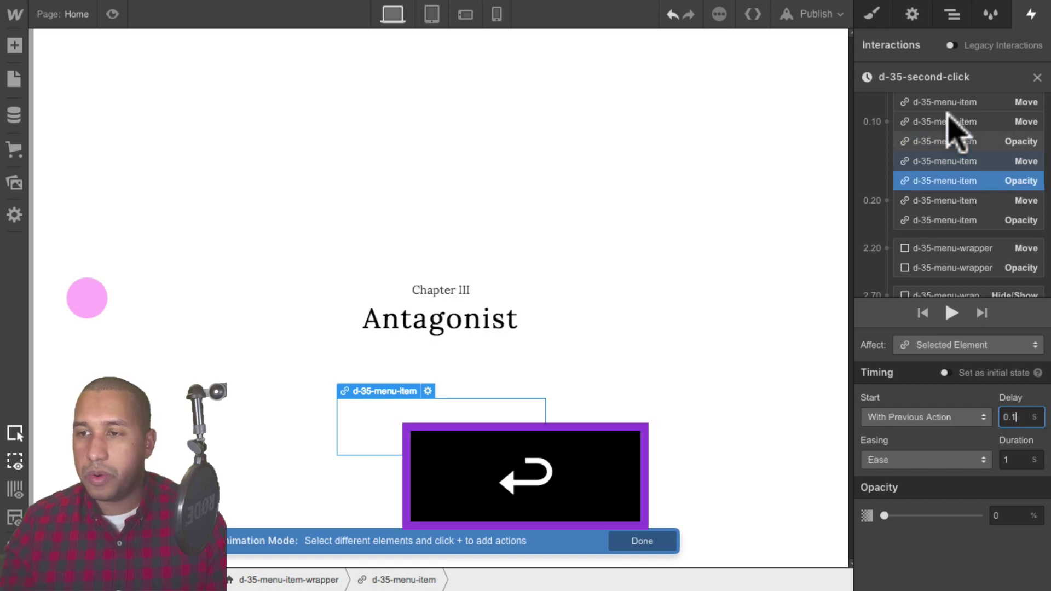
Select the third menu item and check the timing of its Move and Opacity actions.
click(953, 15)
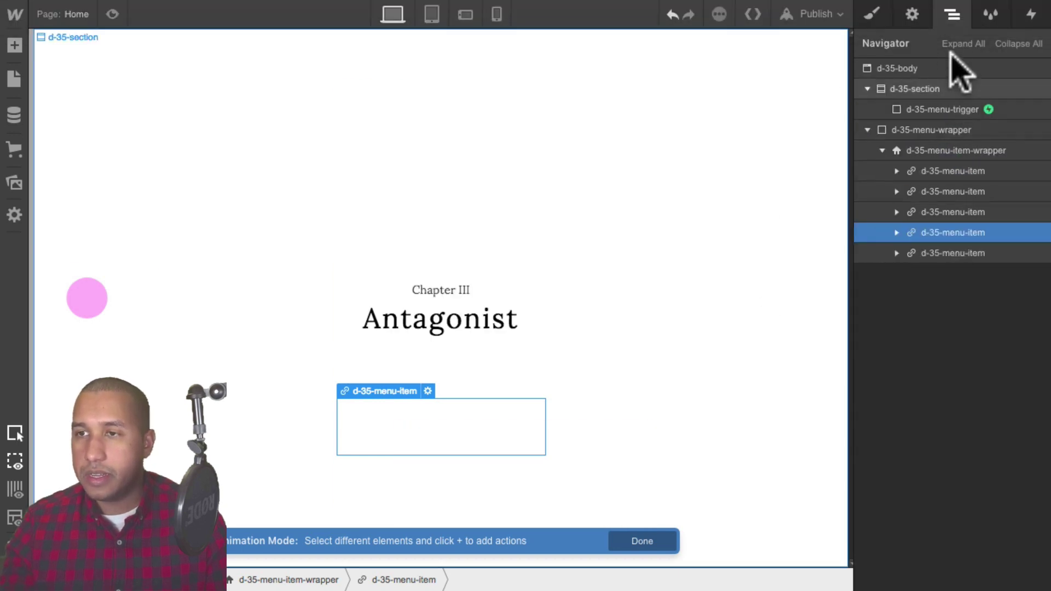
click(950, 212)
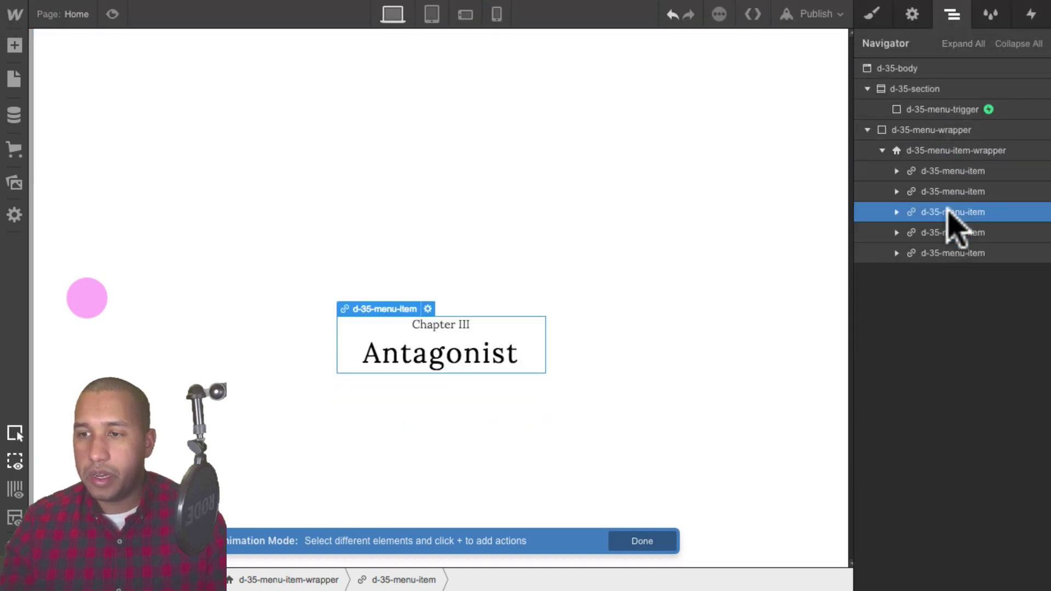
click(1031, 14)
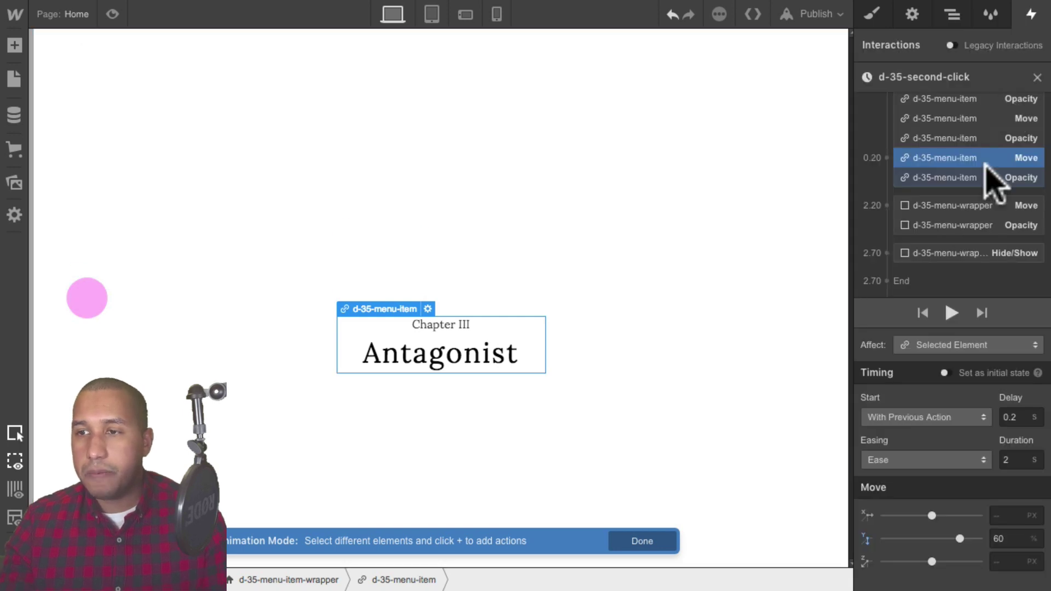
scroll(988, 186, up, 1)
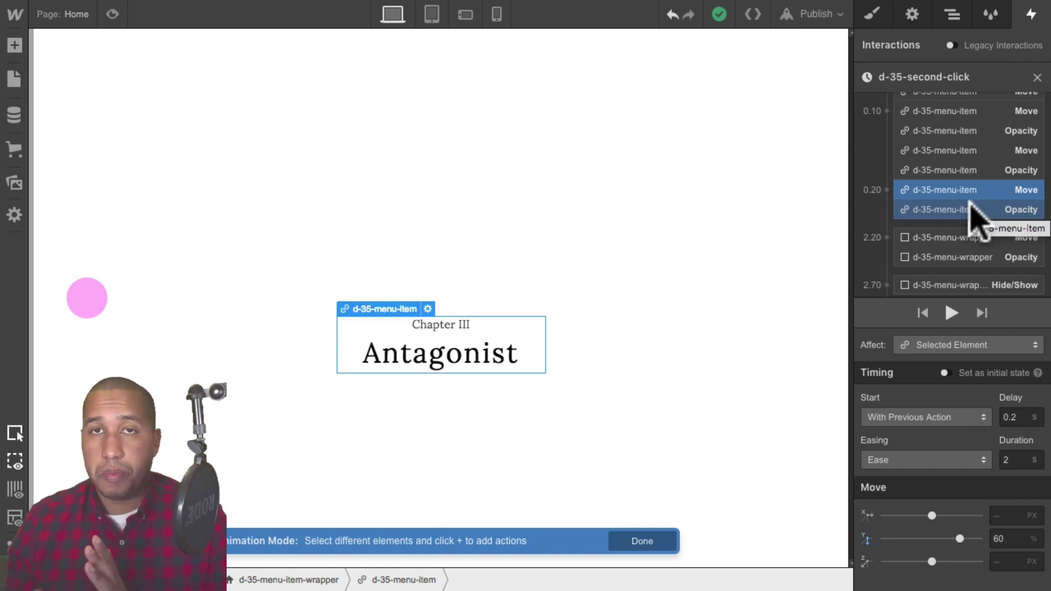
mouse_move(972, 210)
mouse_down()
mouse_move(1009, 223)
mouse_move(1005, 171)
mouse_up()
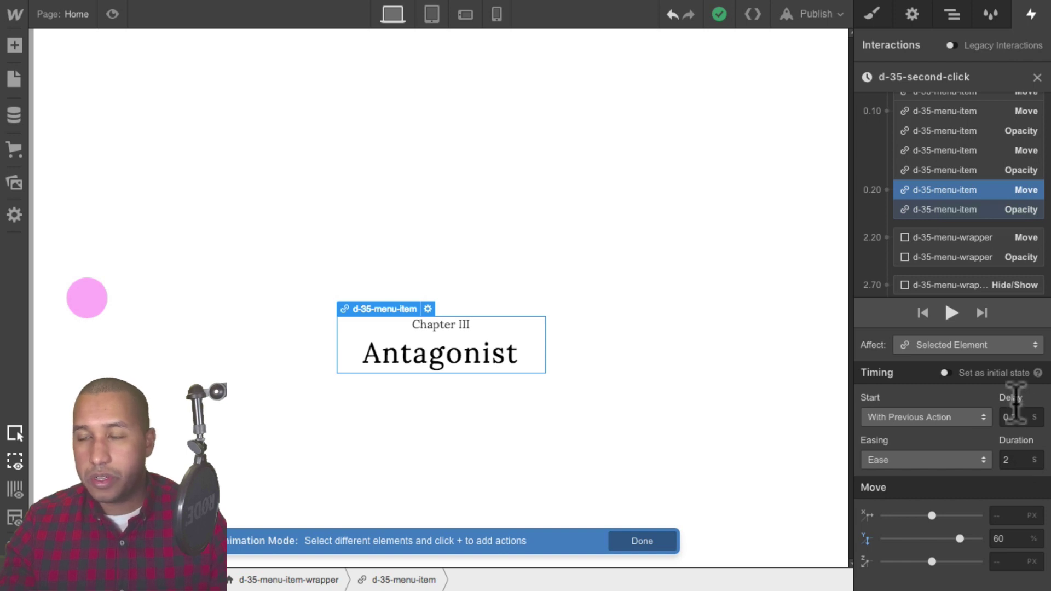
Set the delay of the second menu item's Opacity and Move actions to 0.3 s.
click(952, 14)
click(947, 191)
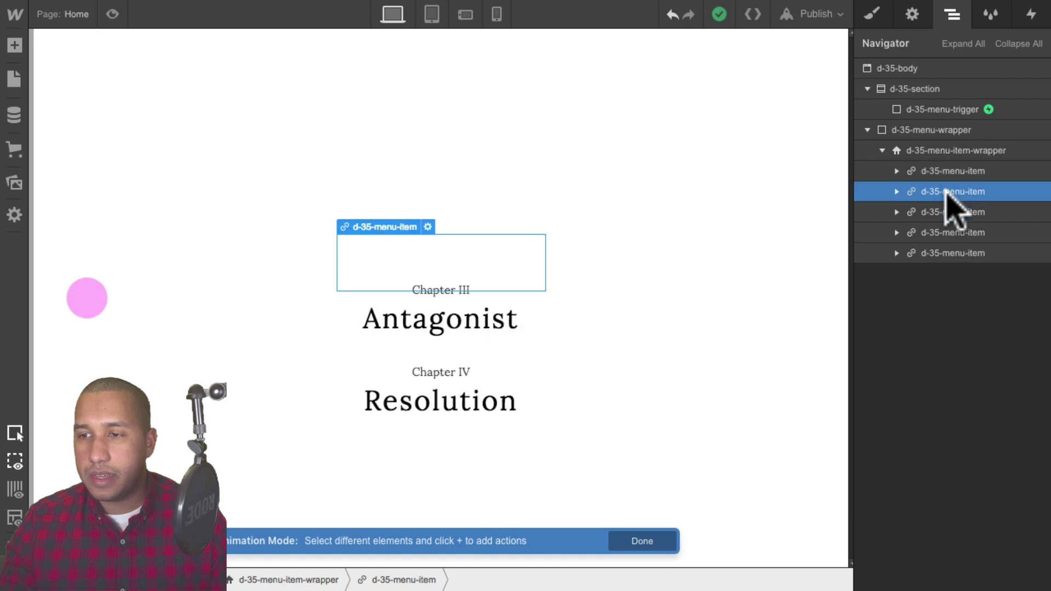
click(1032, 15)
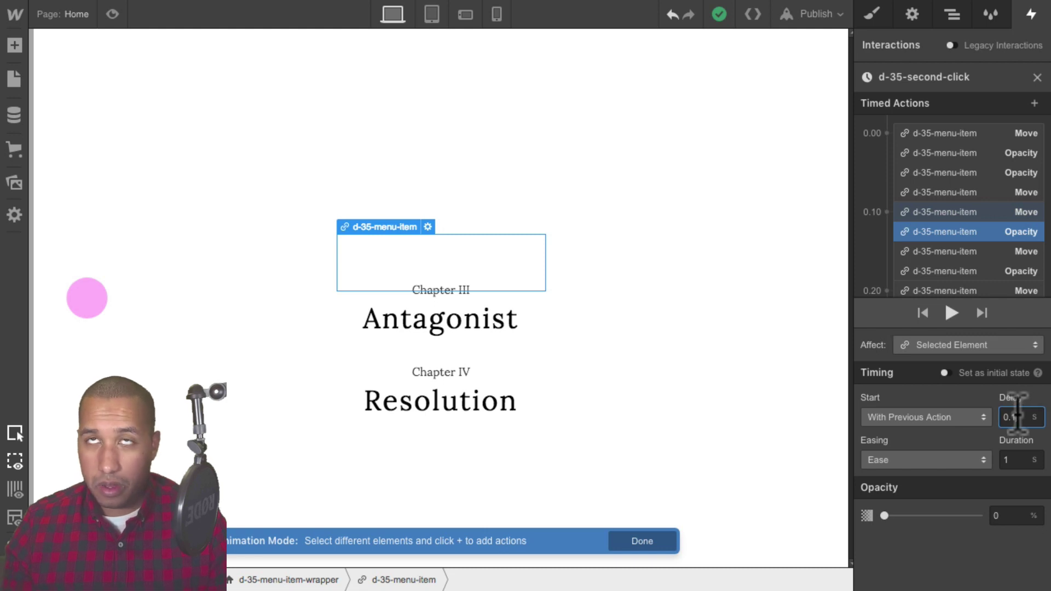
text(3)
scroll(980, 181, up, 3)
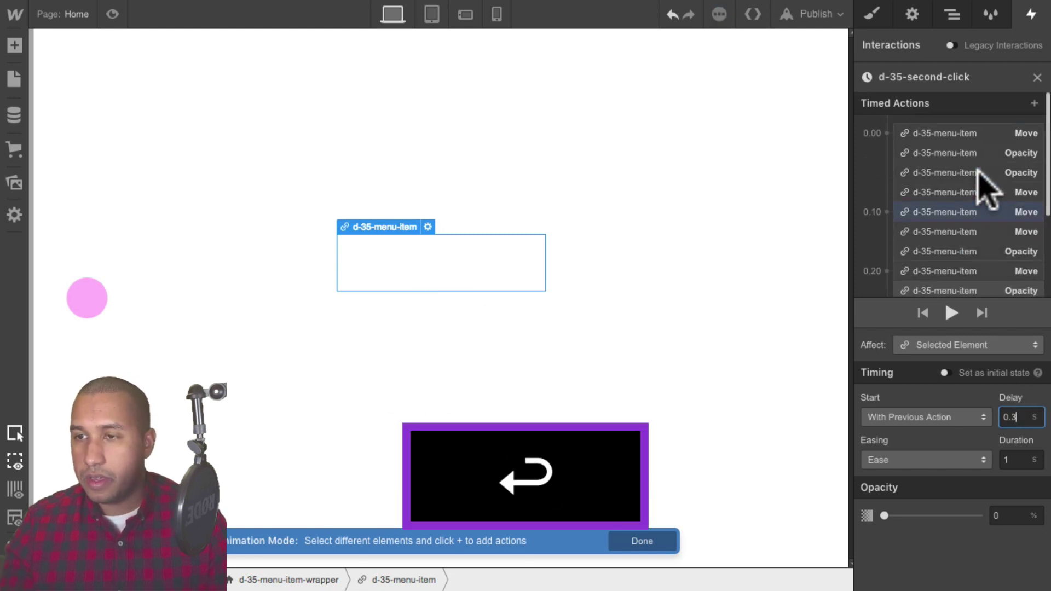
click(963, 212)
text(3)
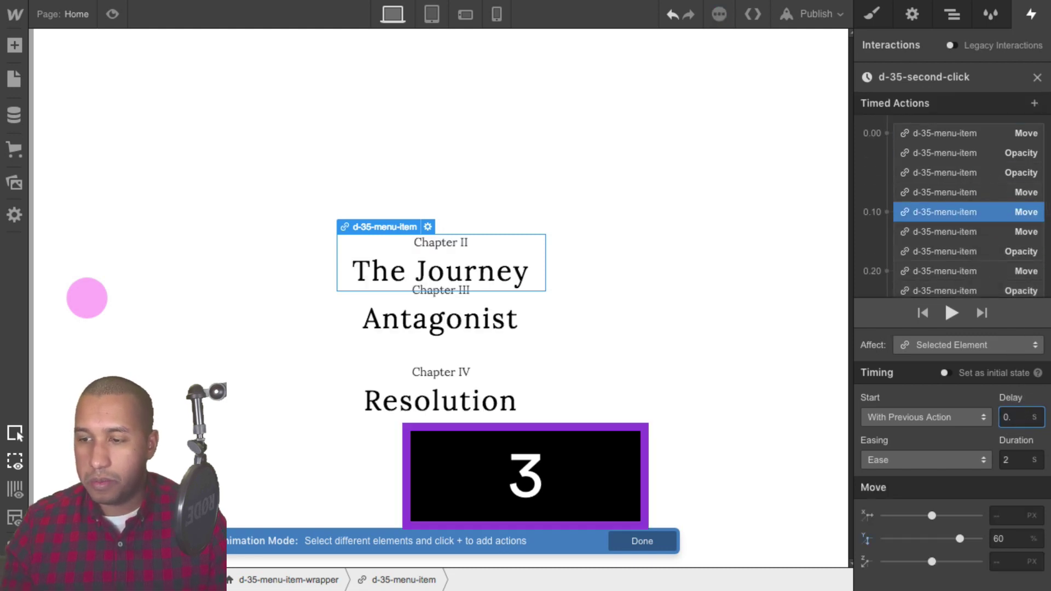
key(Return)
Set the delay of the first menu item's Move and Opacity actions to 0.4 s and preview the click animation.
click(952, 14)
click(931, 172)
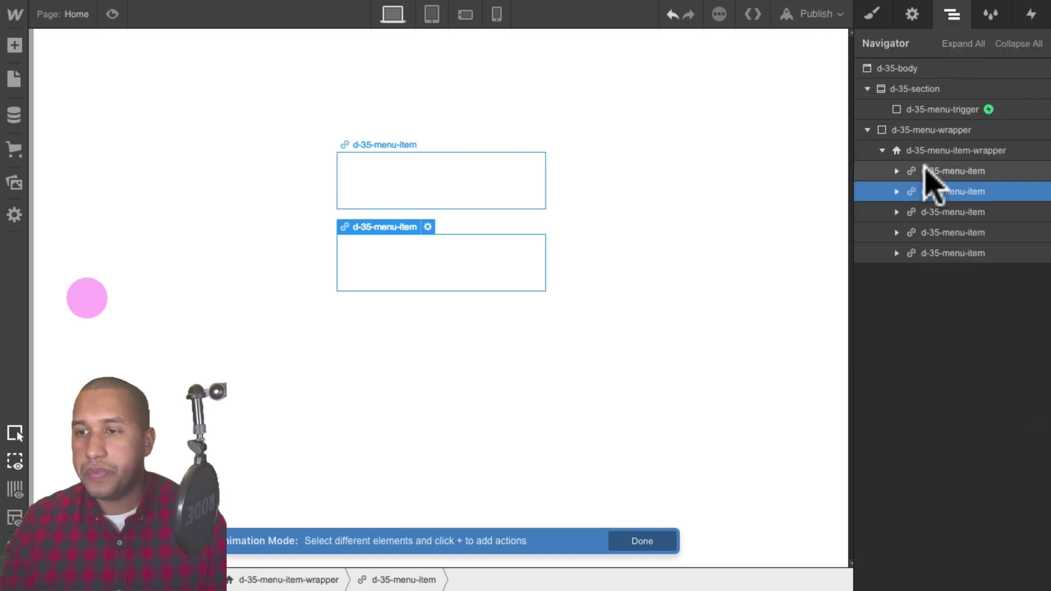
click(1030, 17)
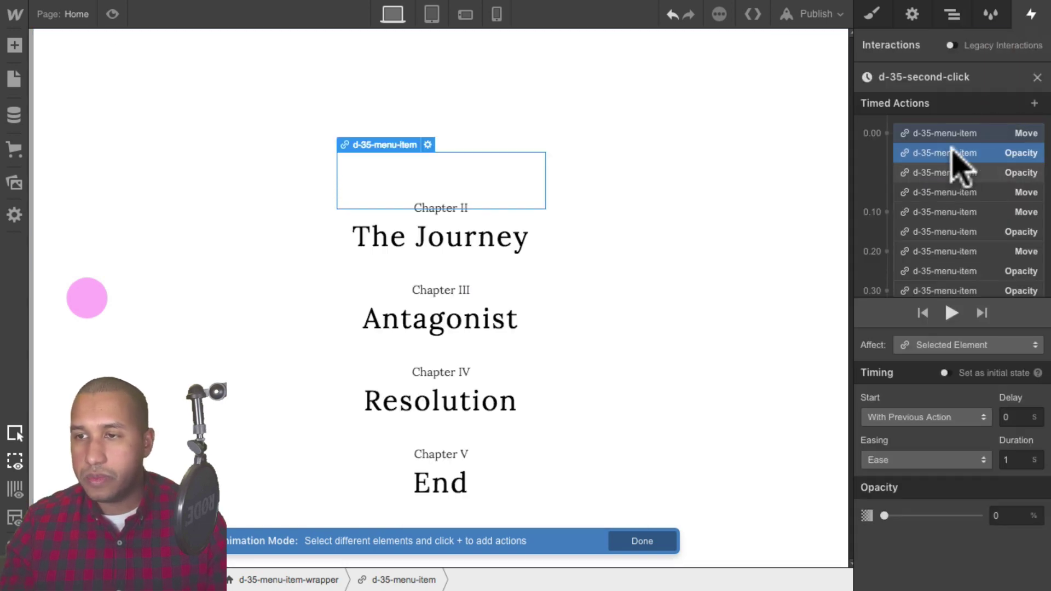
click(957, 134)
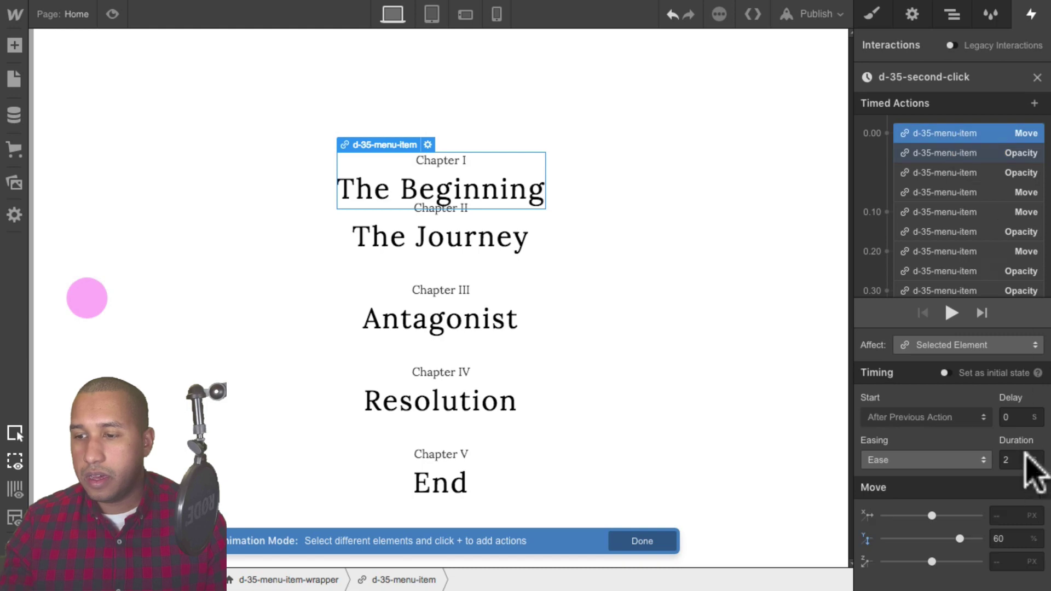
text(4)
key(Return)
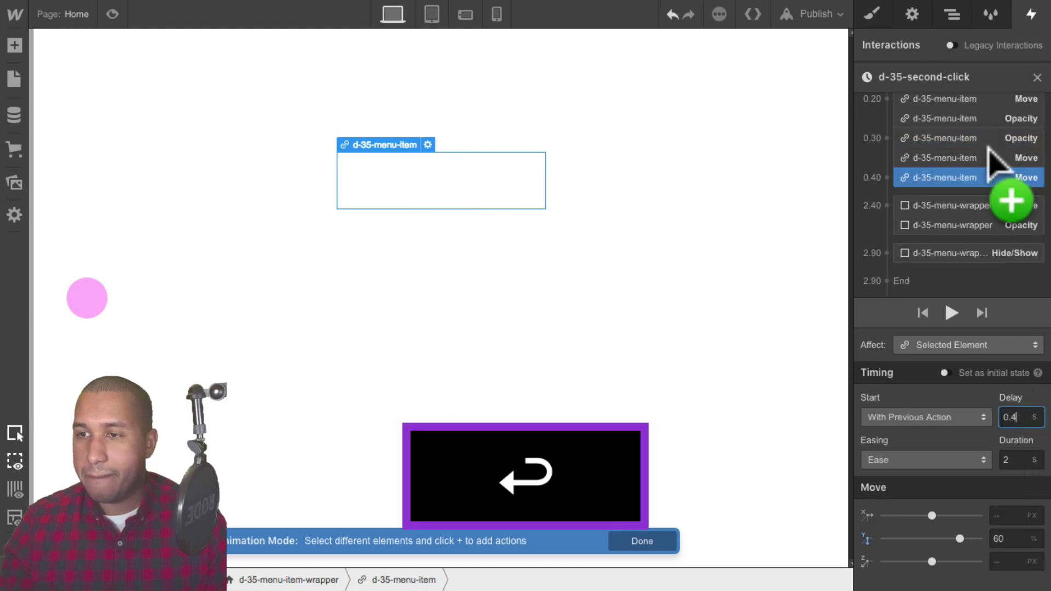
click(974, 133)
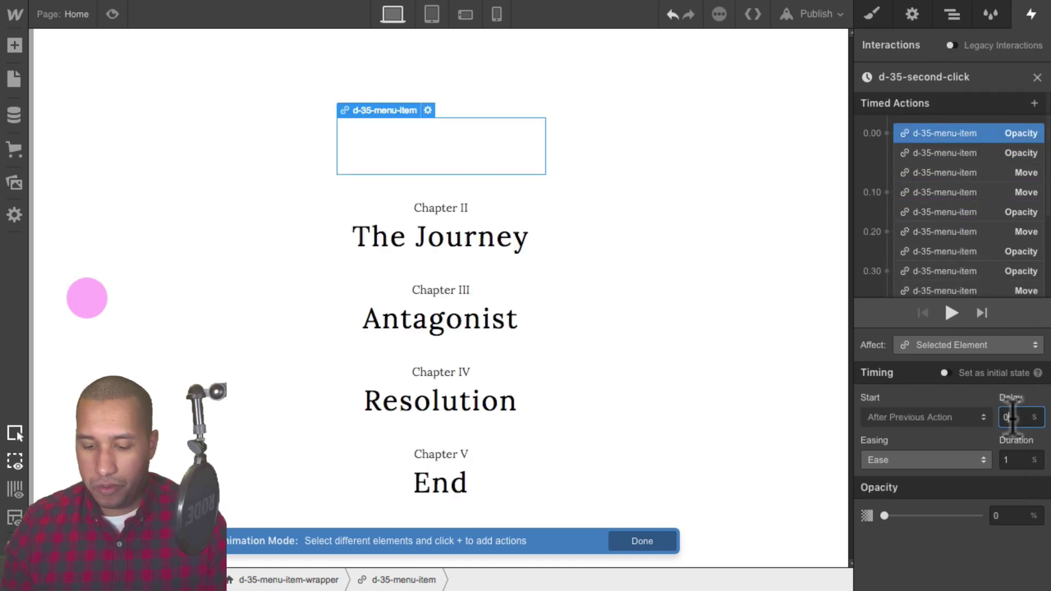
text(.4)
key(Return)
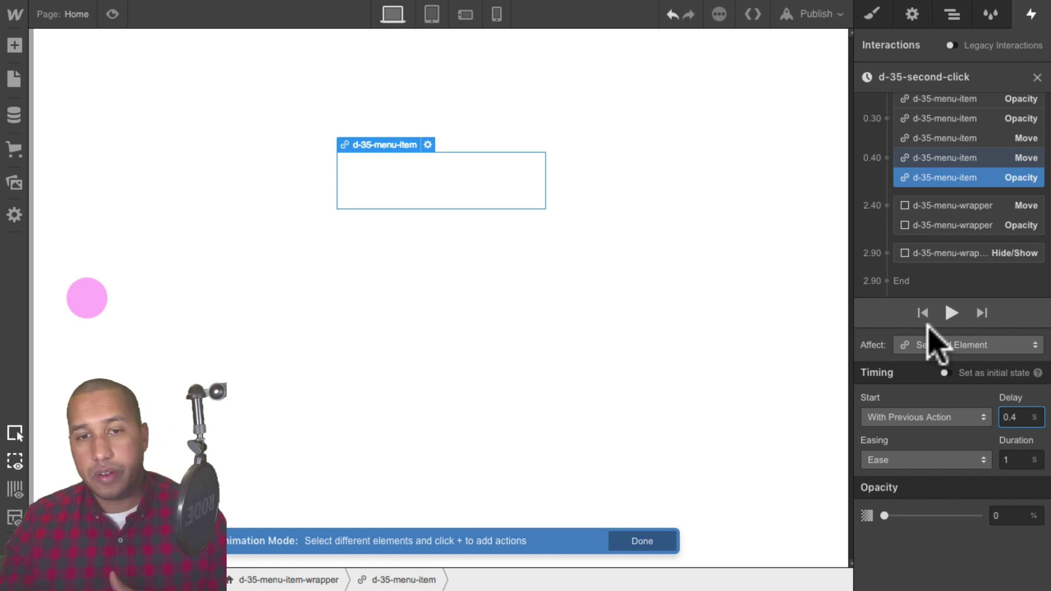
click(112, 14)
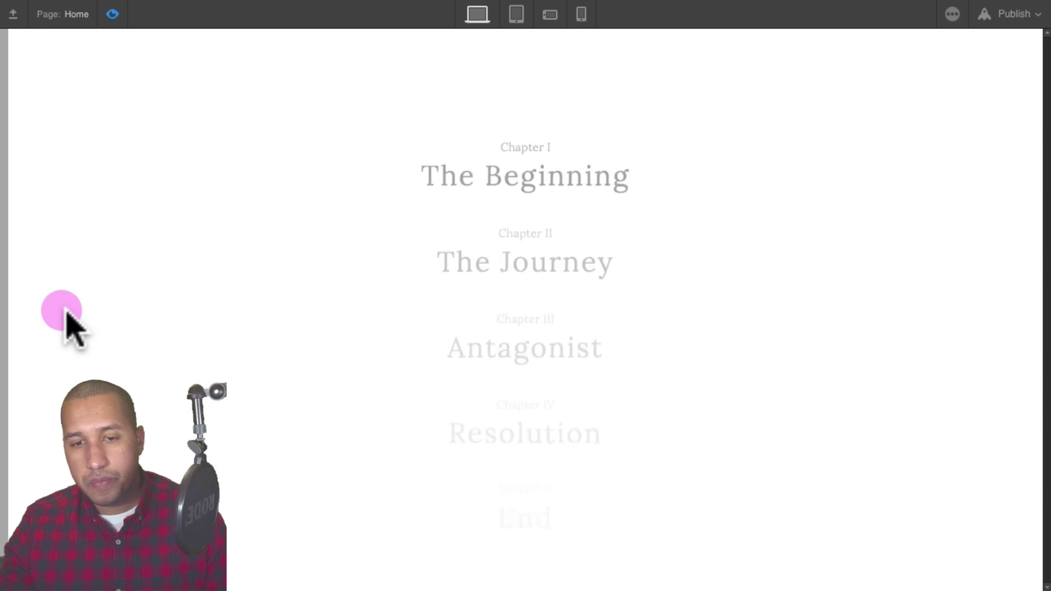
click(112, 16)
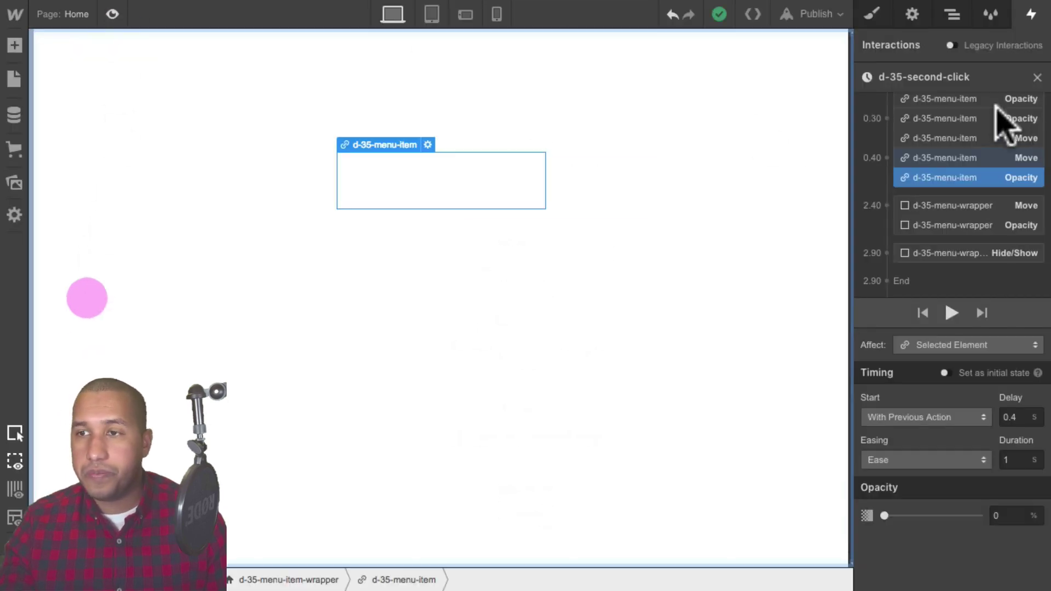
Set the menu wrapper's vertical Move to 30% and its Opacity to 0% in the second-click animation.
click(975, 208)
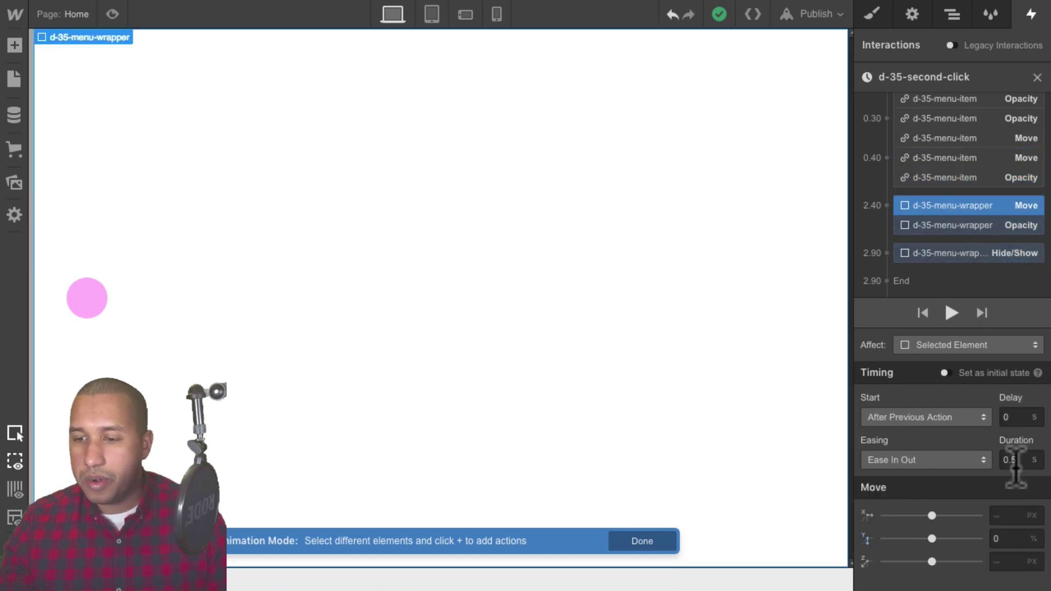
click(995, 538)
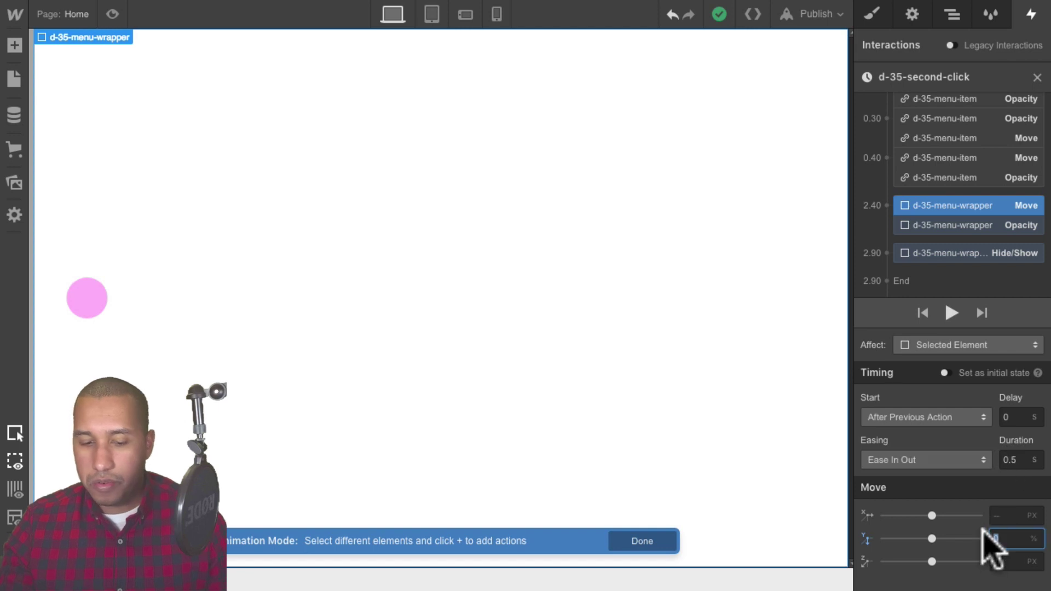
text(0)
key(Return)
click(964, 225)
click(1008, 516)
text(0)
key(Return)
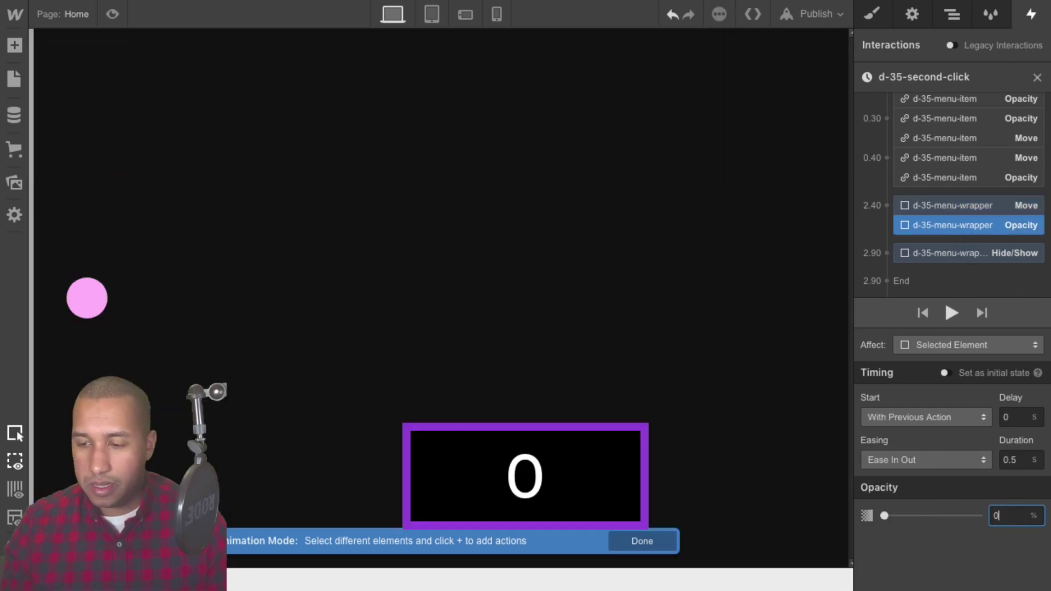
Set the display of the menu wrapper's Hide/Show action to None and preview the click animation.
click(964, 253)
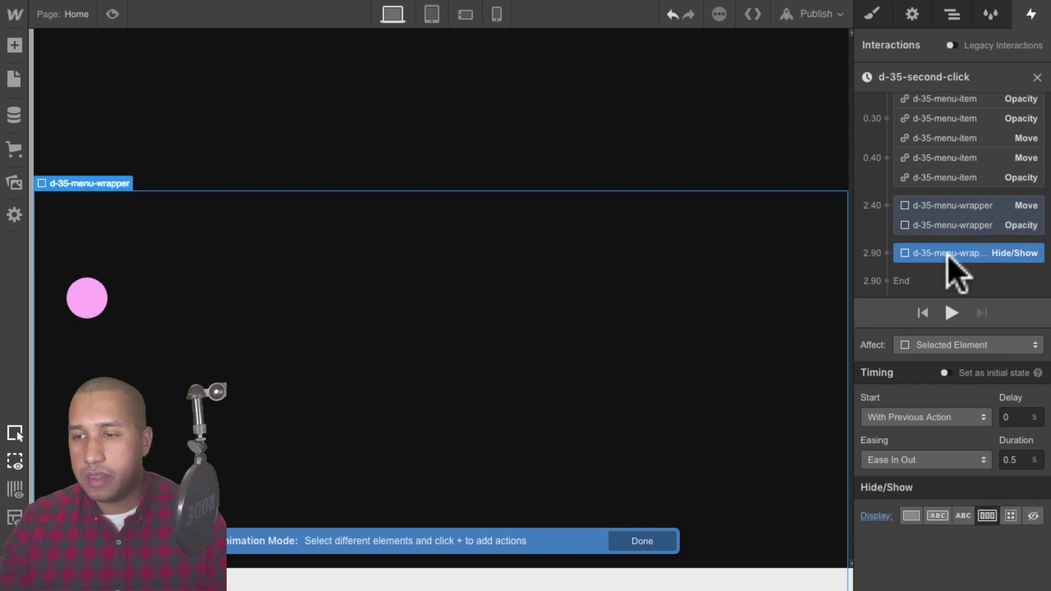
drag(969, 253, 983, 290)
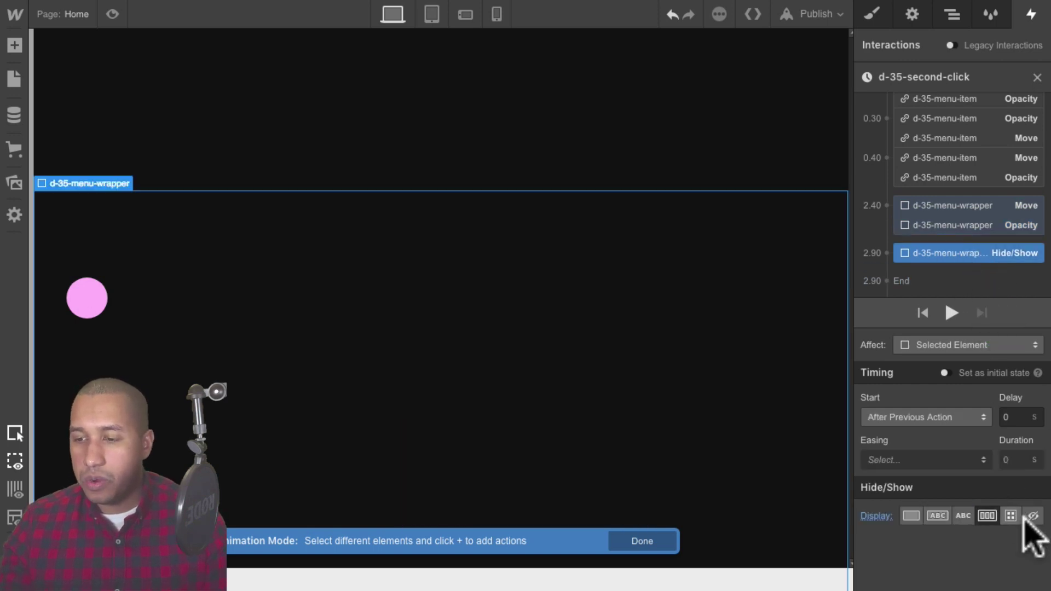
click(1033, 514)
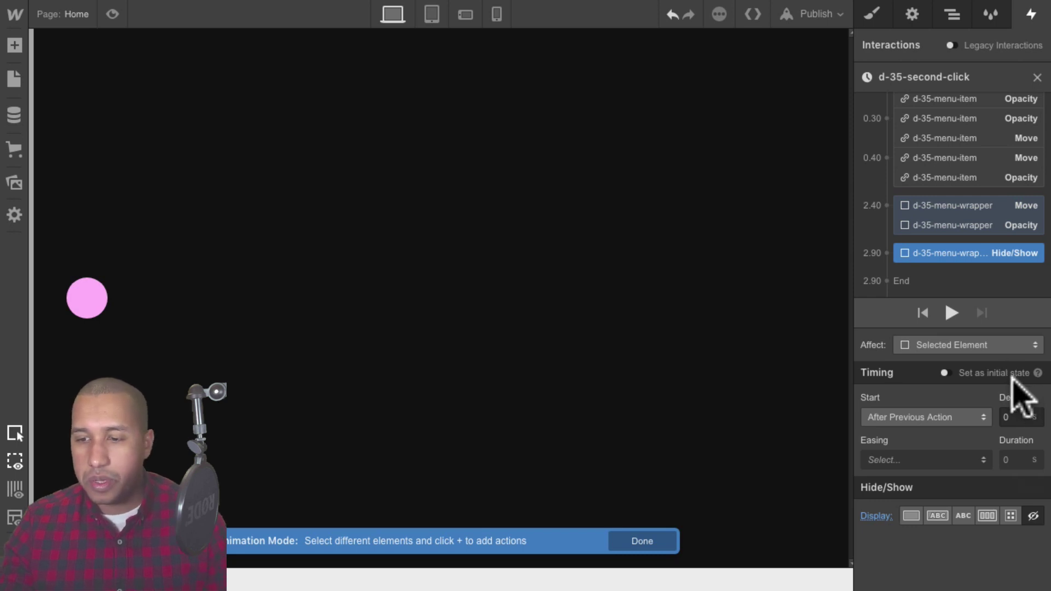
click(112, 15)
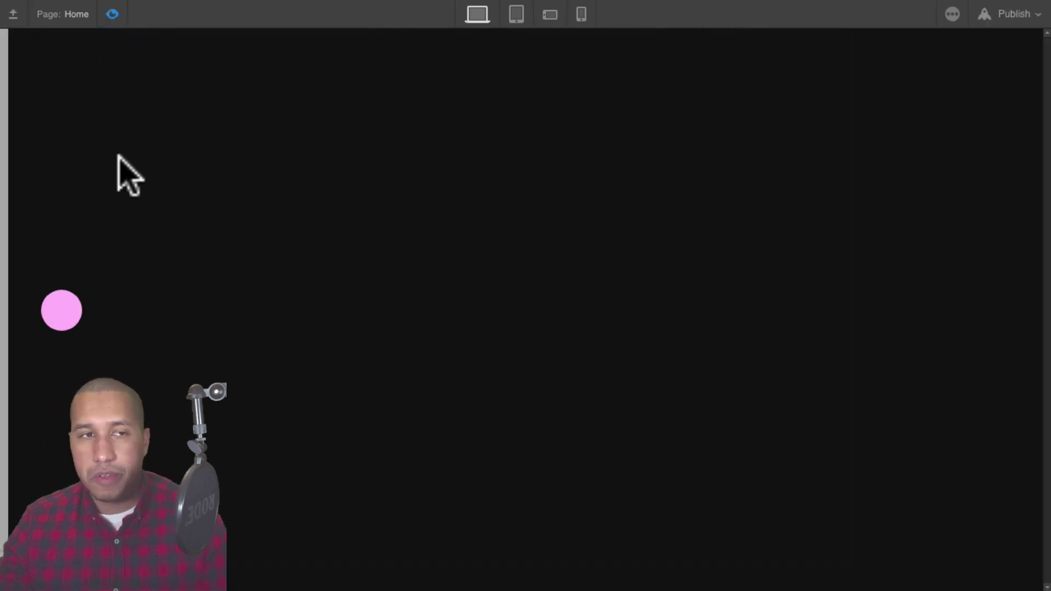
click(58, 314)
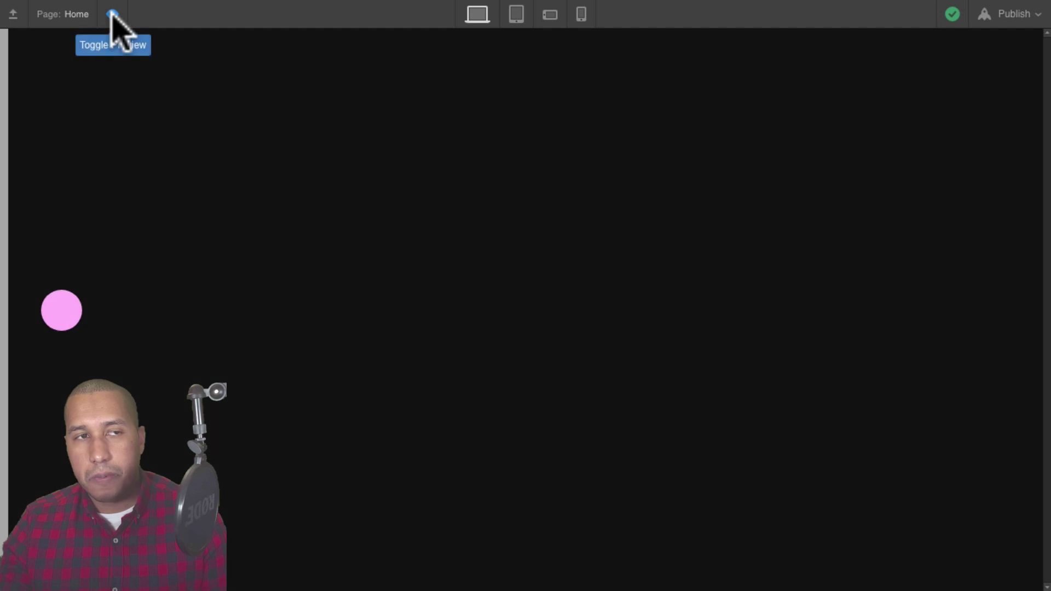
click(112, 14)
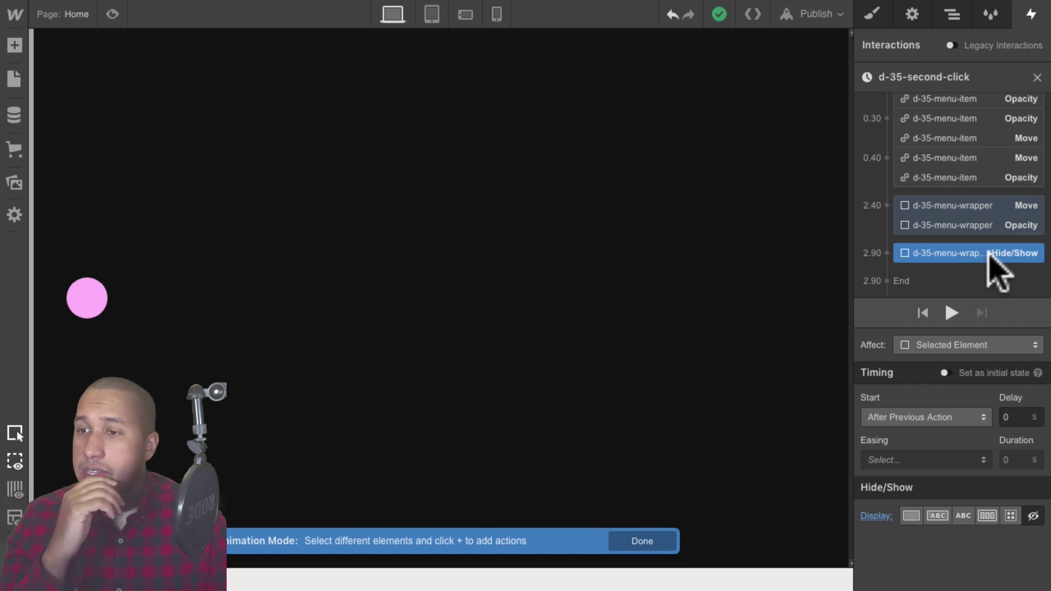
Move the menu wrapper's Move and Opacity actions into the menu items' group so they start with the previous action, and compare their timing.
drag(959, 207, 957, 183)
drag(938, 223, 980, 213)
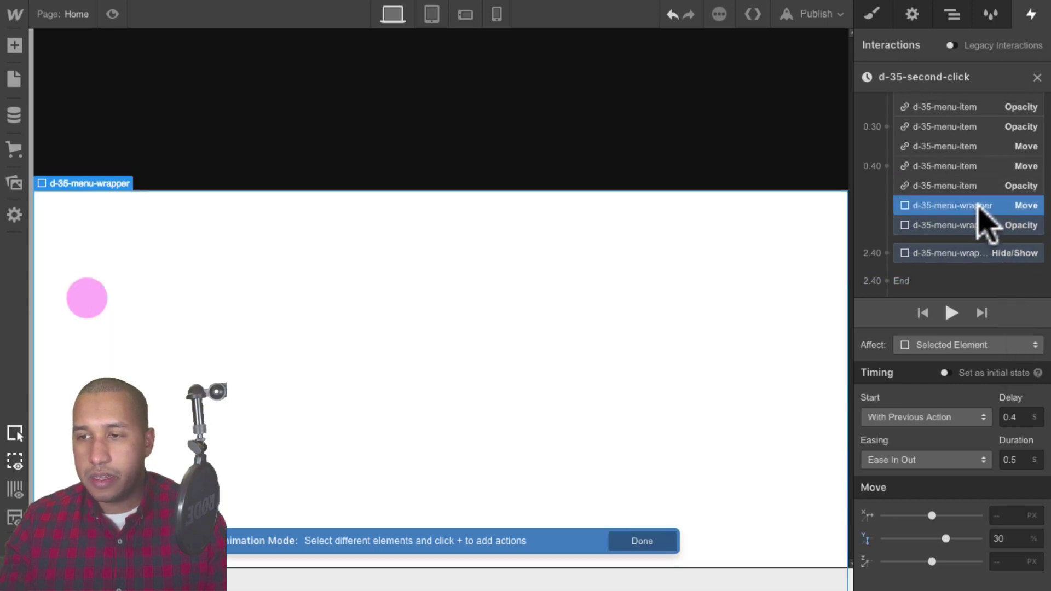
click(1018, 418)
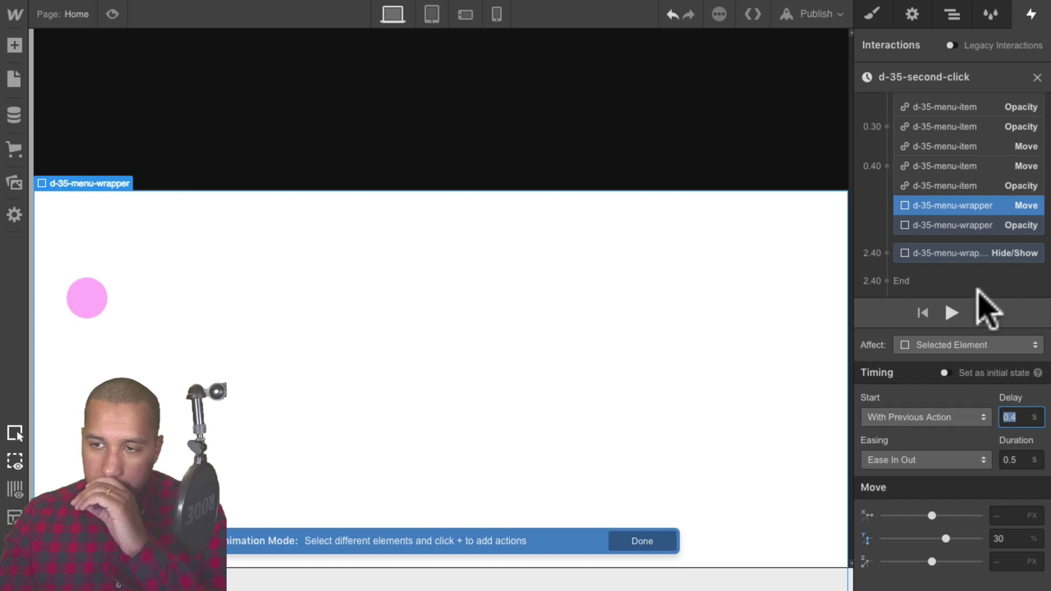
click(957, 167)
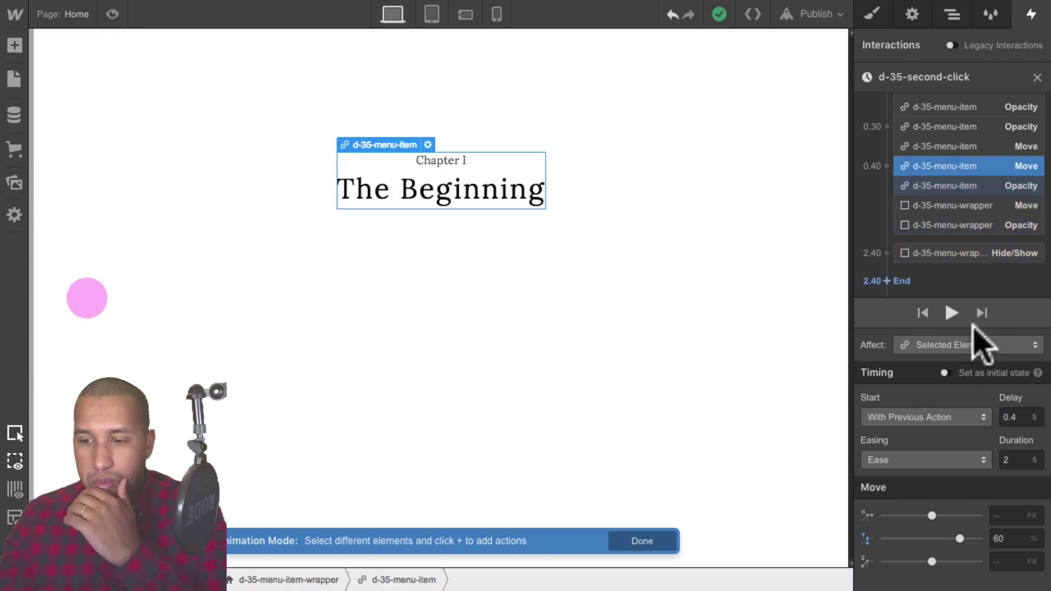
click(960, 208)
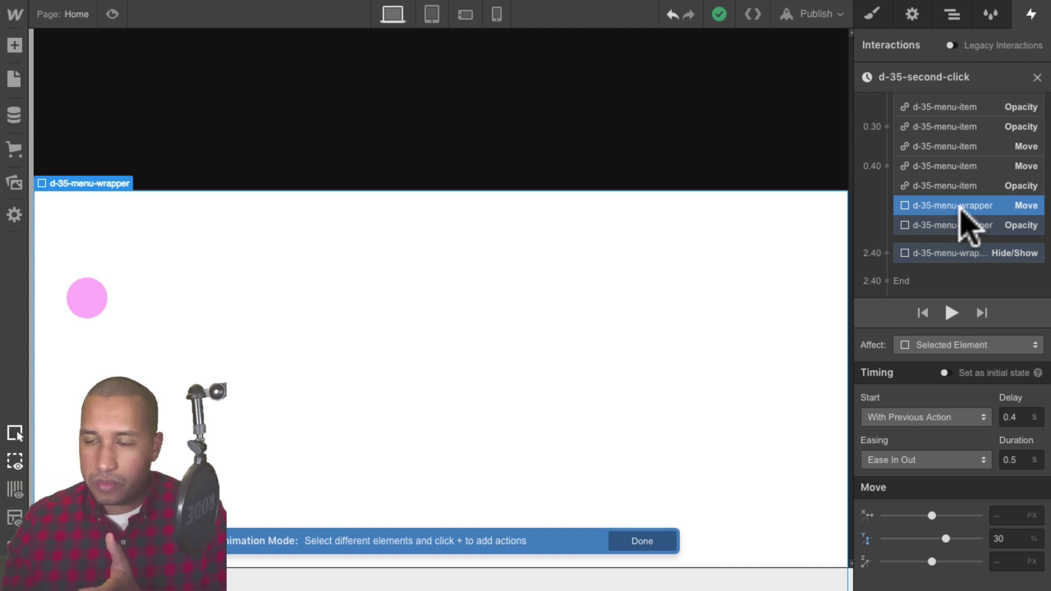
Set the delay of the menu wrapper's Move and Opacity actions to 1.2 s.
click(1020, 416)
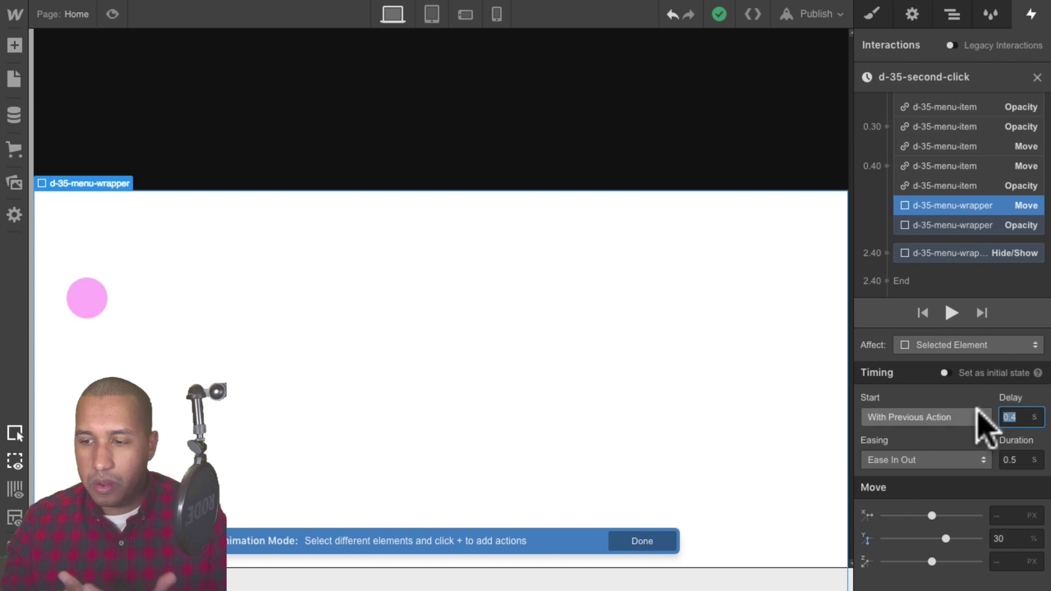
text(1.2)
key(Return)
click(1015, 206)
click(1013, 417)
text(1.2)
key(Return)
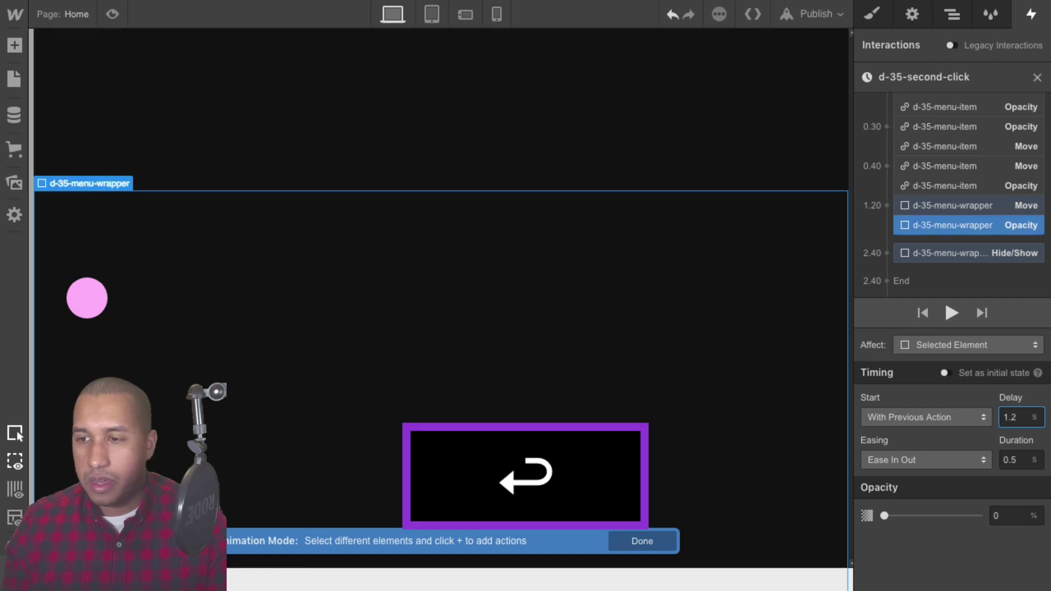
Compare the timing of the wrapper's and first menu item's Move and Opacity actions, and preview the click animation.
click(983, 208)
click(966, 226)
click(958, 206)
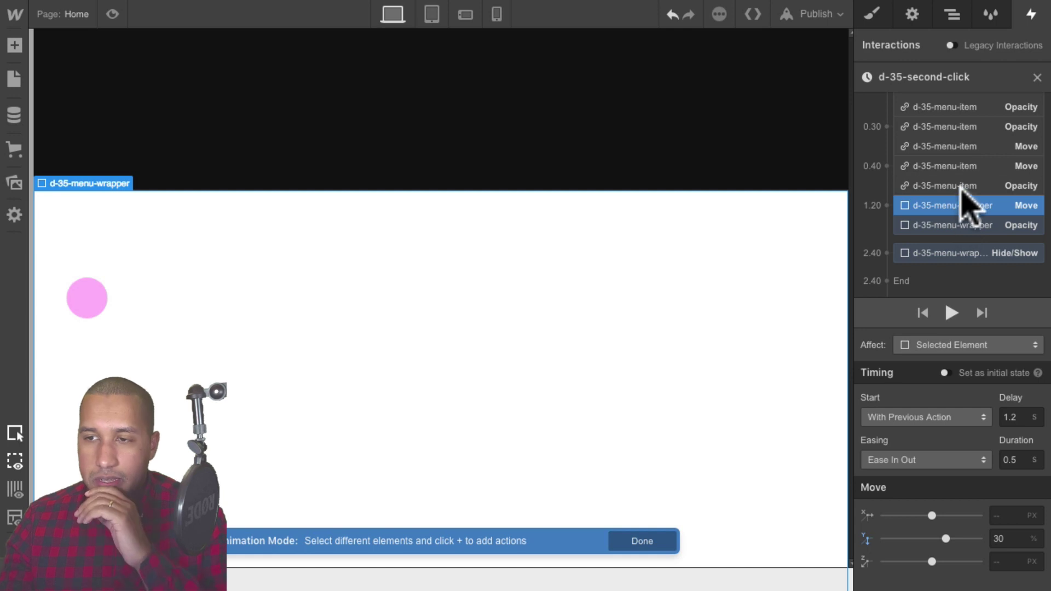
click(958, 167)
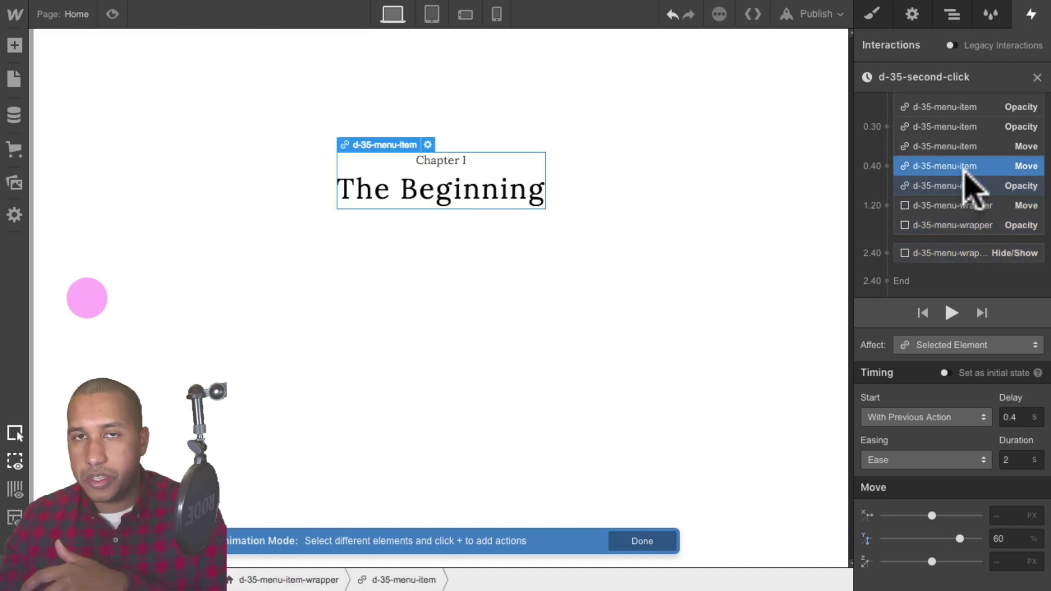
click(962, 186)
click(959, 166)
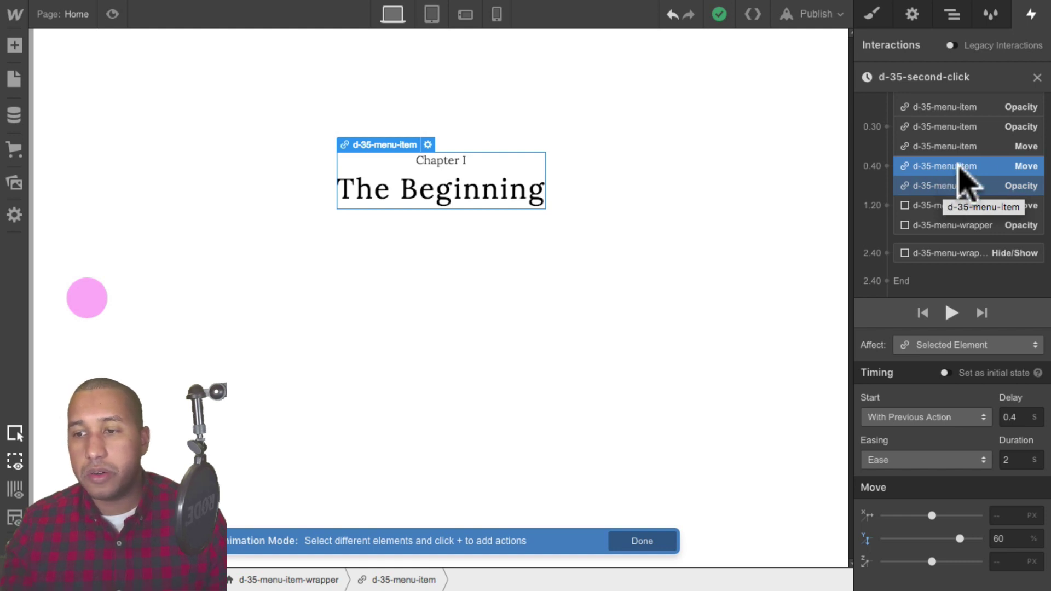
click(113, 13)
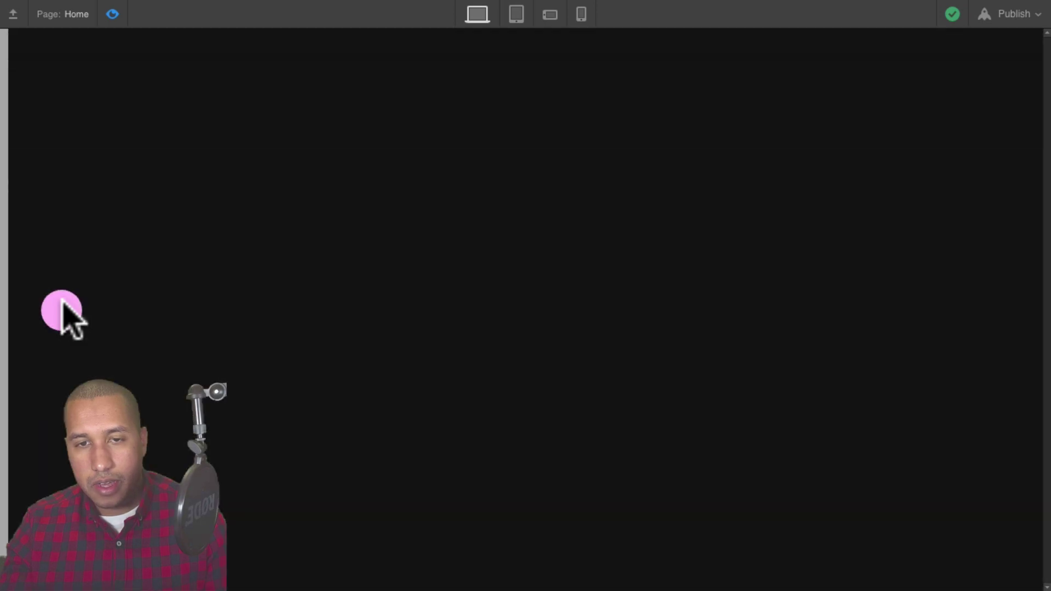
click(112, 14)
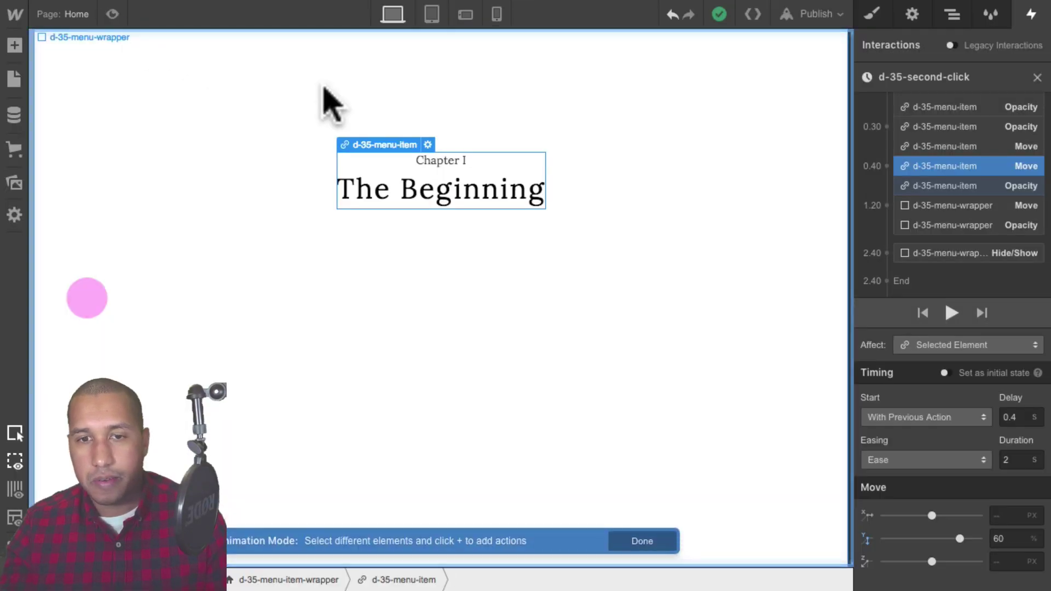
Check the timing of the menu wrapper's Hide/Show, Opacity and Move actions.
click(962, 252)
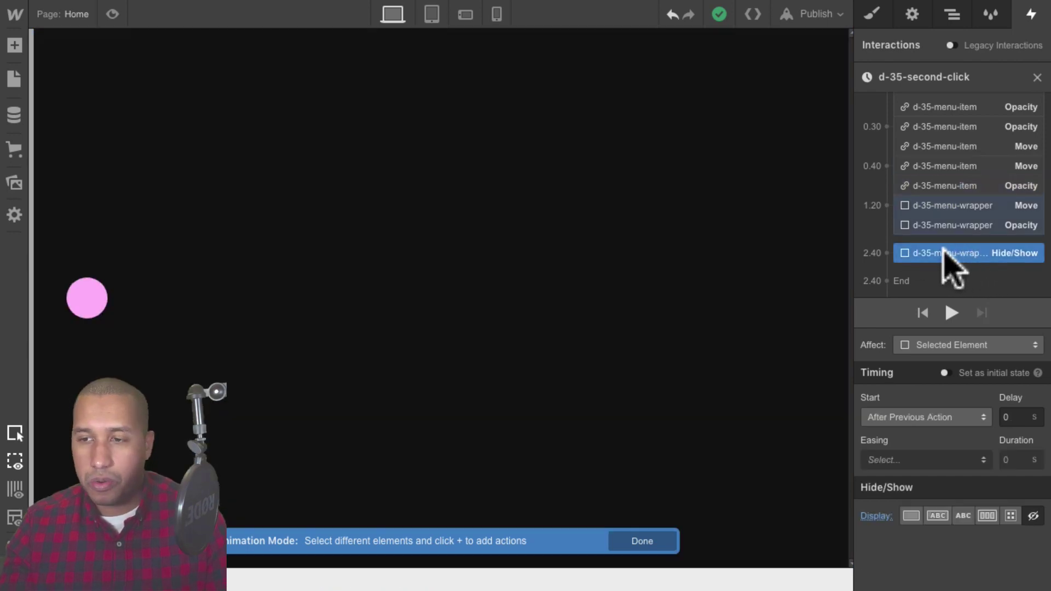
click(951, 223)
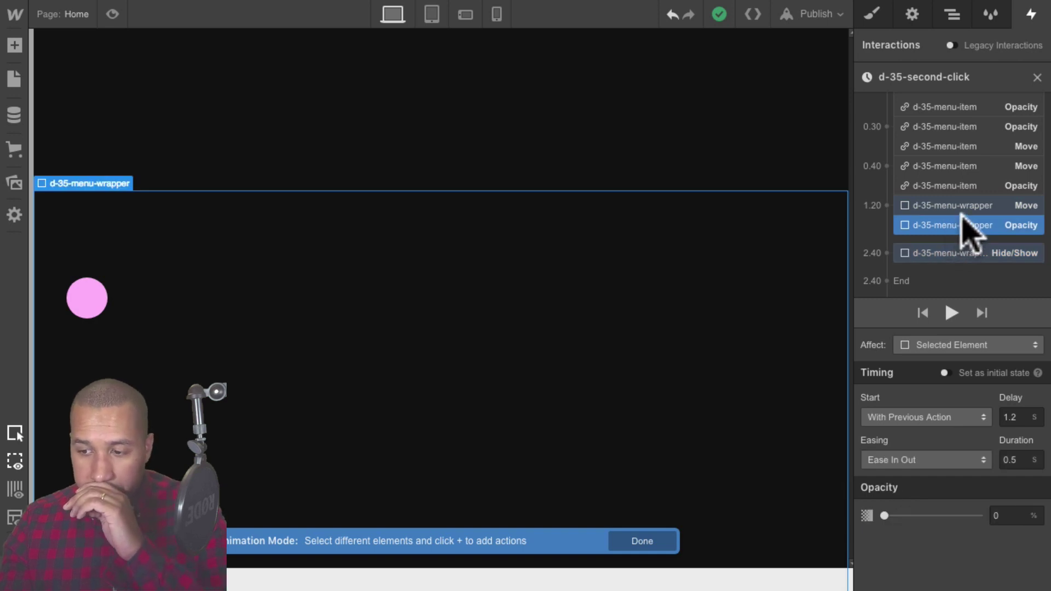
shift+click(959, 211)
click(957, 211)
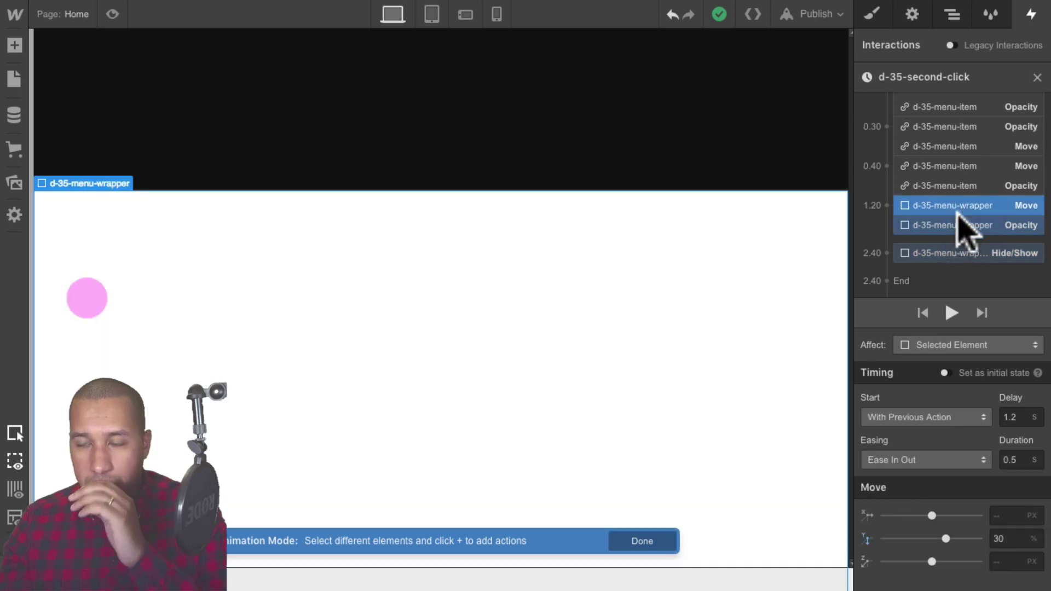
Check the menu wrapper's Hide/Show action in the second-click animation and preview the menu's click animation on the page.
click(953, 254)
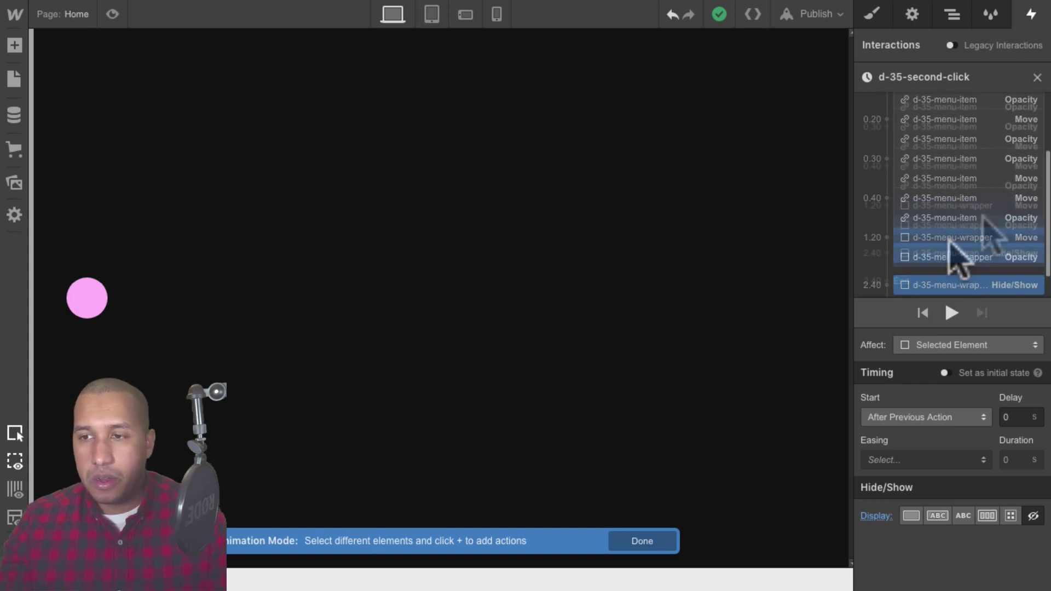
click(111, 13)
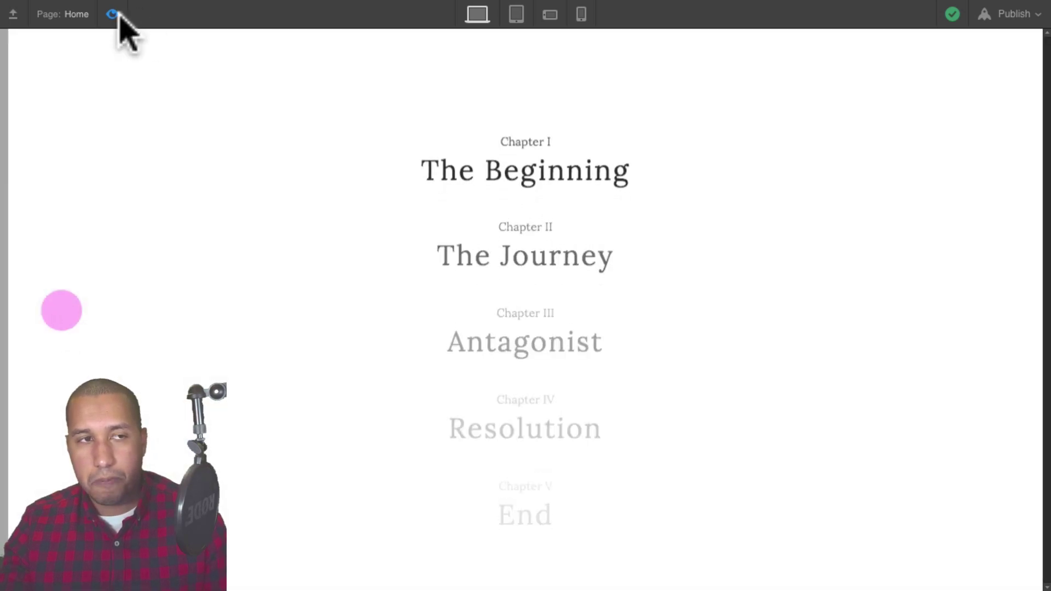
click(111, 12)
Publish the site to its webflow.io domain and open the live page to test the menu.
click(816, 13)
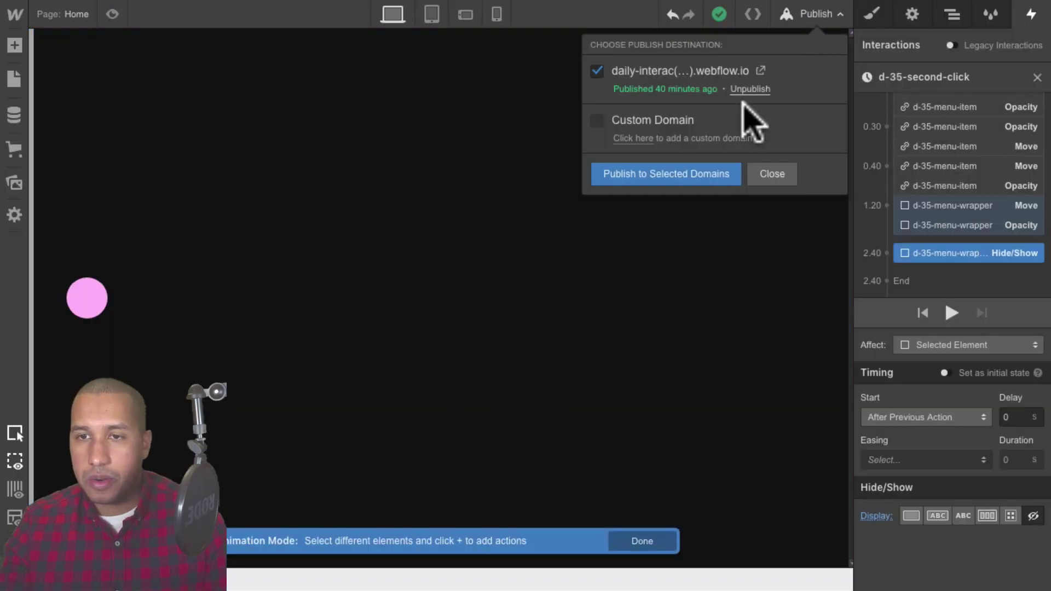
click(680, 174)
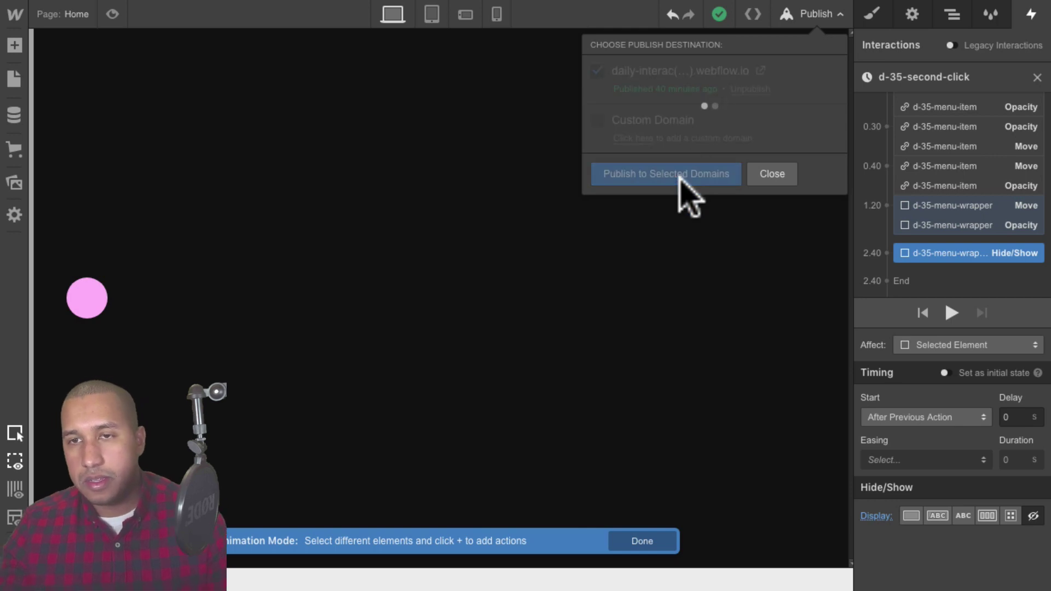
click(761, 72)
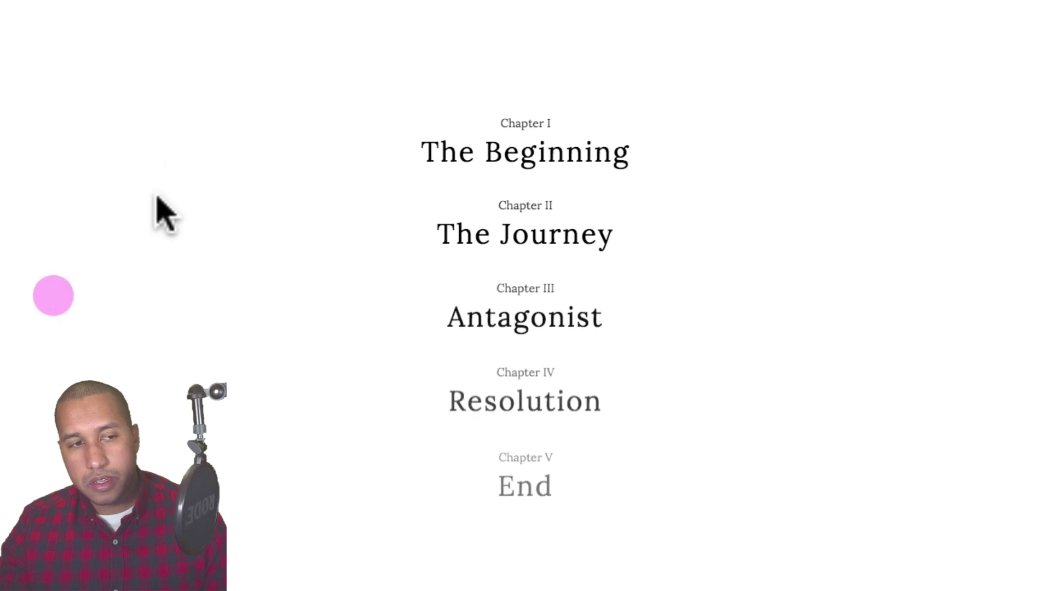
Set Chrome to always show its toolbar in full screen.
mouse_move(277, 6)
click(187, 9)
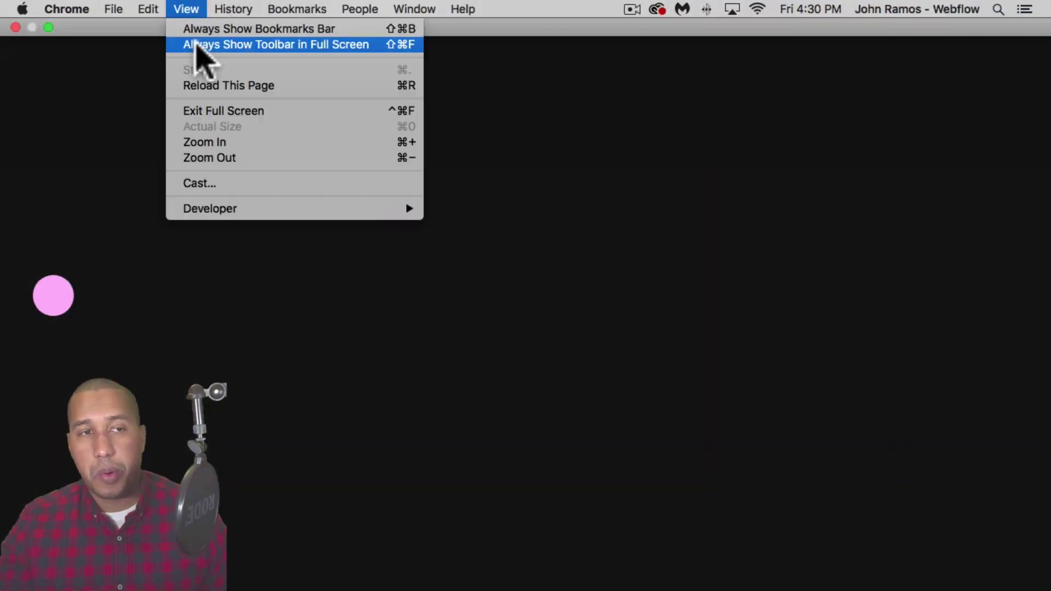
click(198, 44)
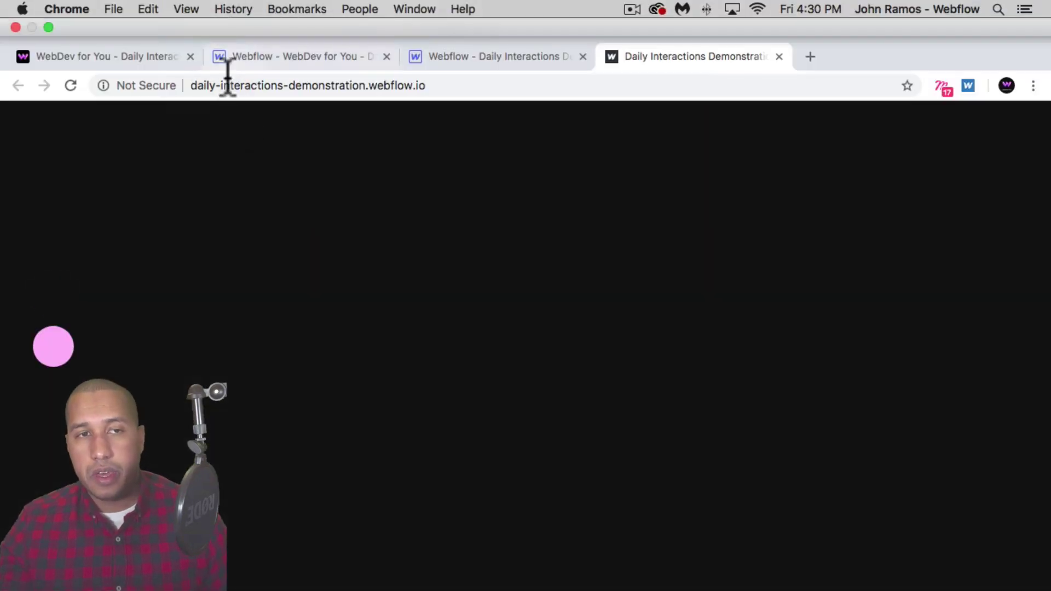
Return to the Webflow Designer, select d-35-menu-trigger, and leave the second-click animation to show the trigger's style settings.
click(502, 60)
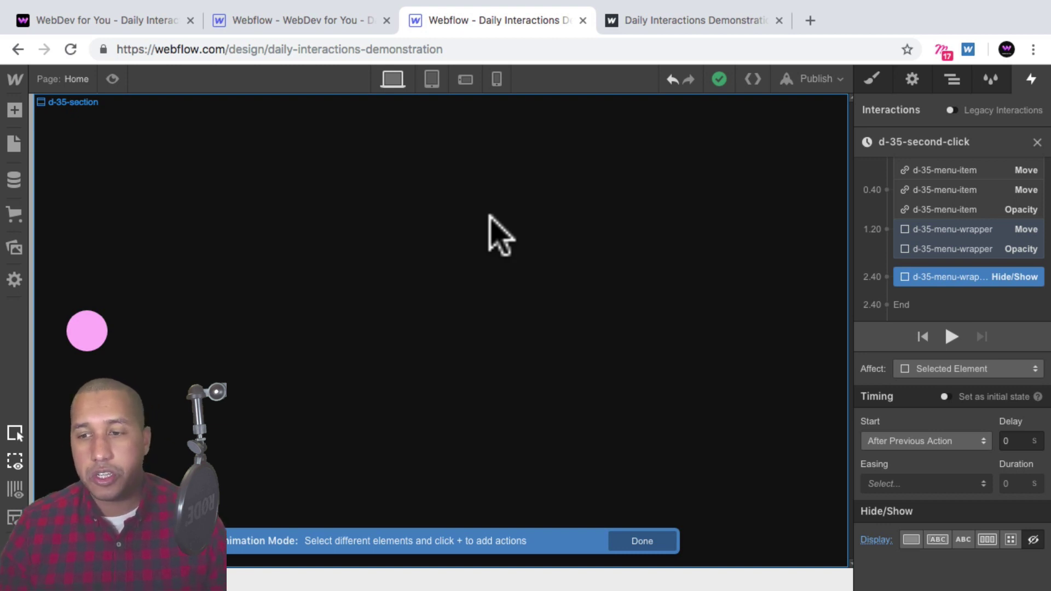
click(92, 346)
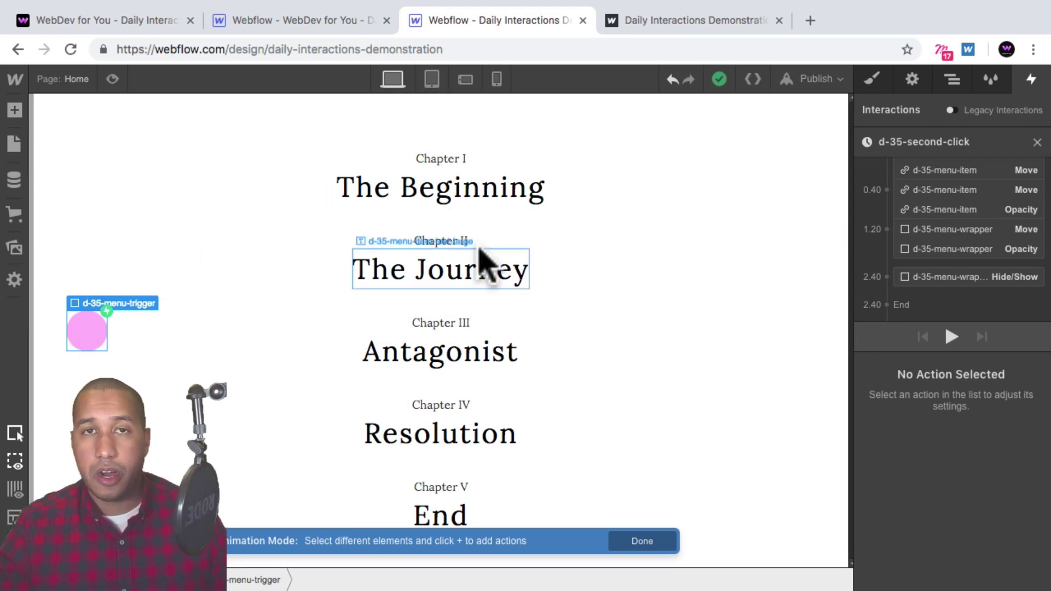
click(130, 22)
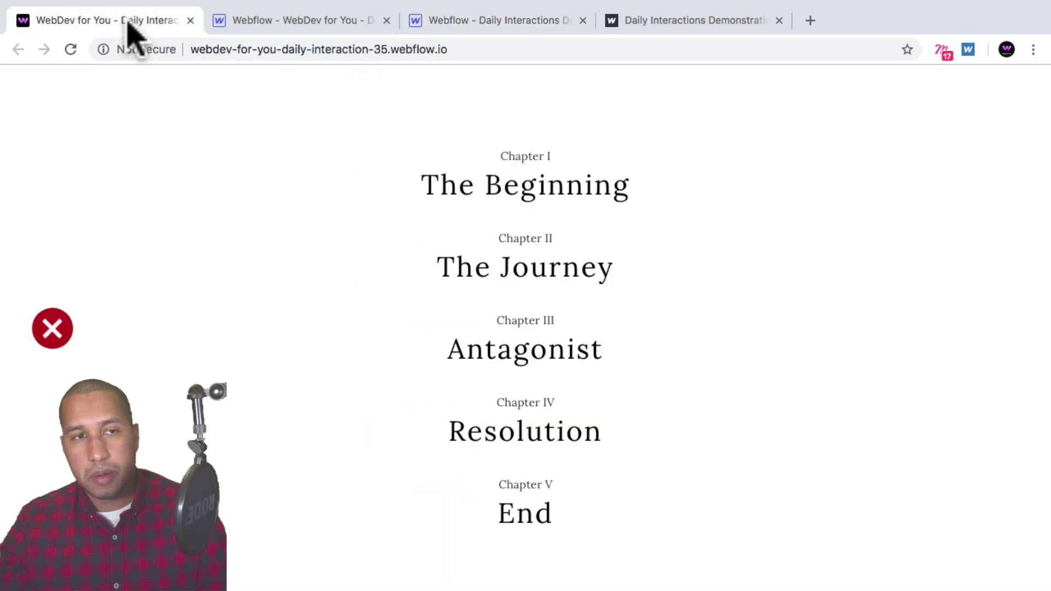
click(528, 21)
click(953, 79)
click(810, 141)
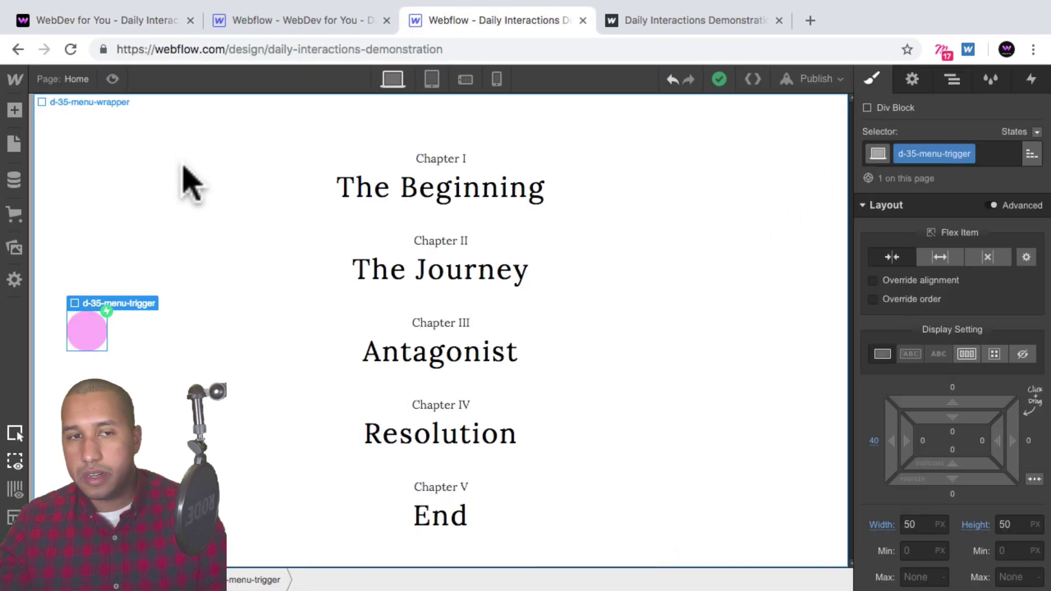
Switch to the finished Daily Interaction 35 demo and examine its round trigger's icon change while repeatedly closing and opening the menu.
click(117, 21)
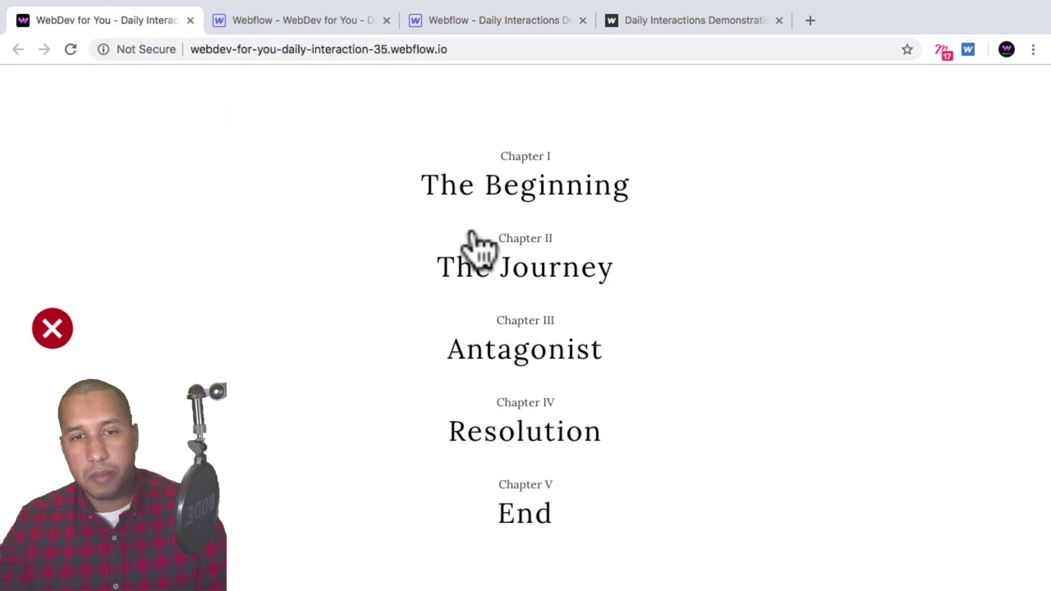
click(54, 332)
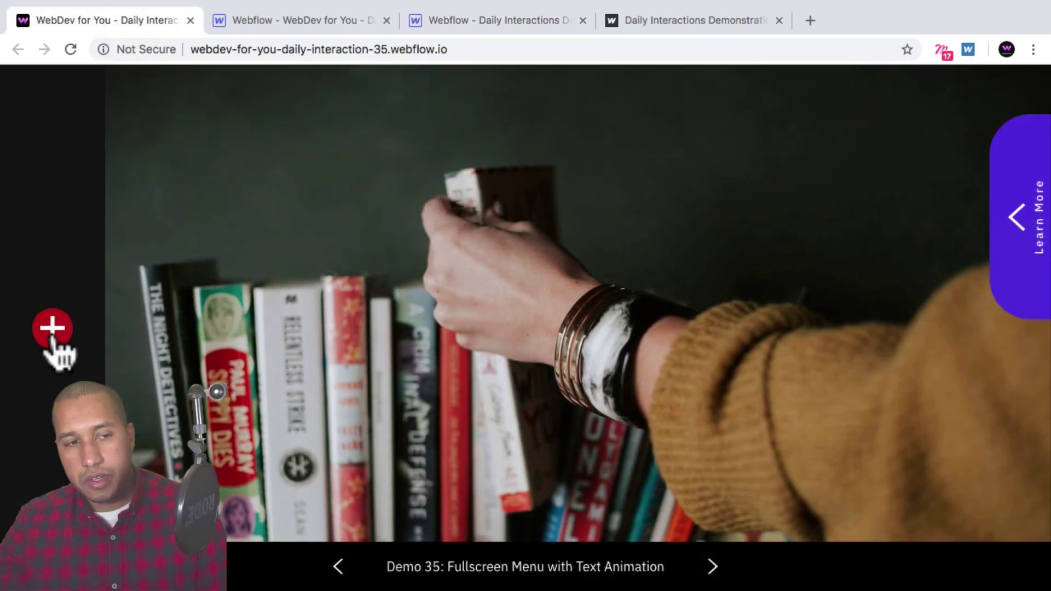
click(53, 330)
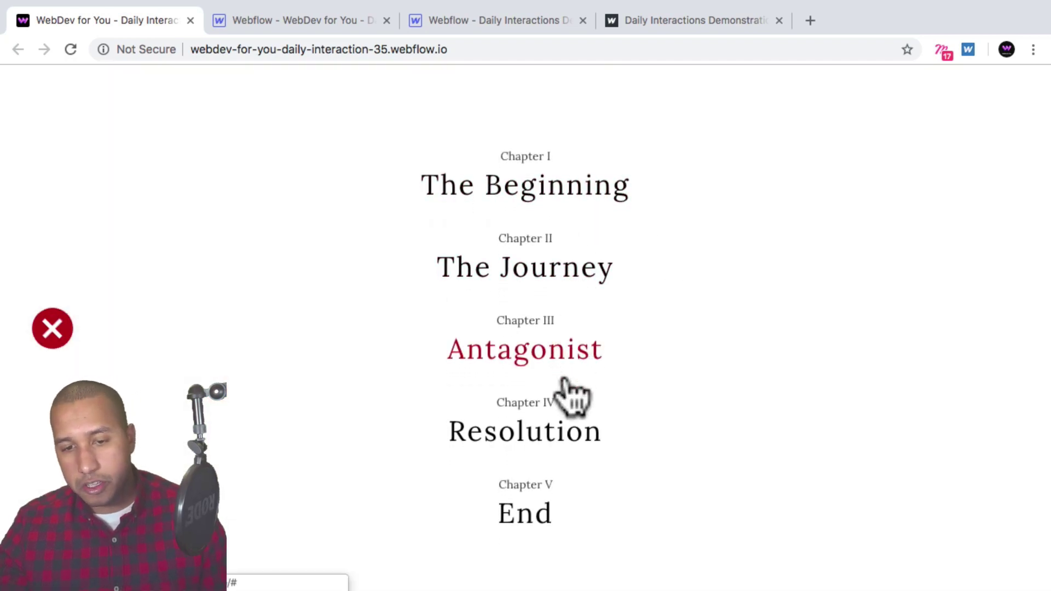
click(53, 330)
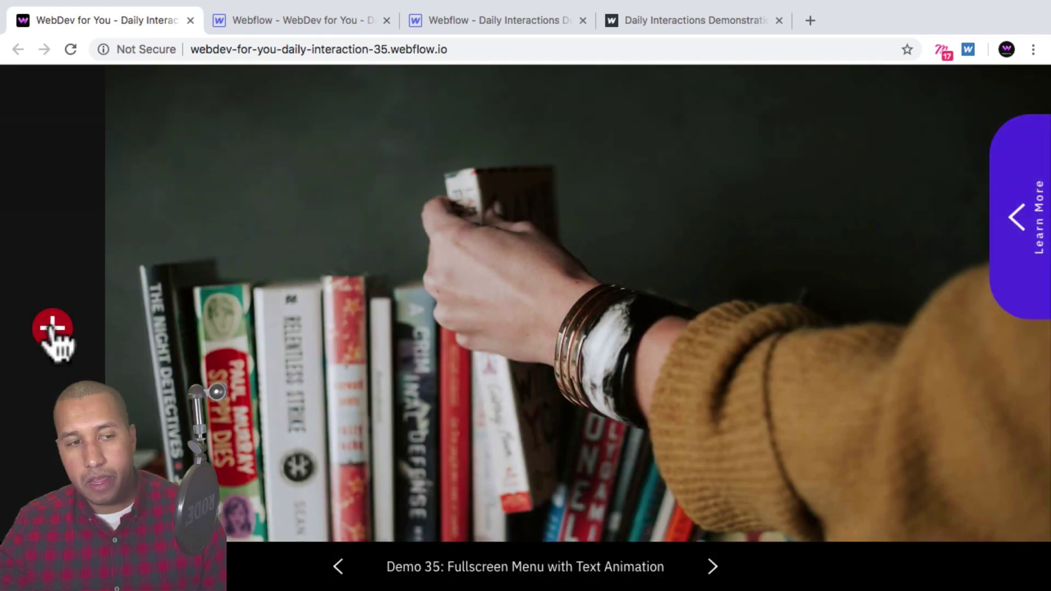
click(52, 329)
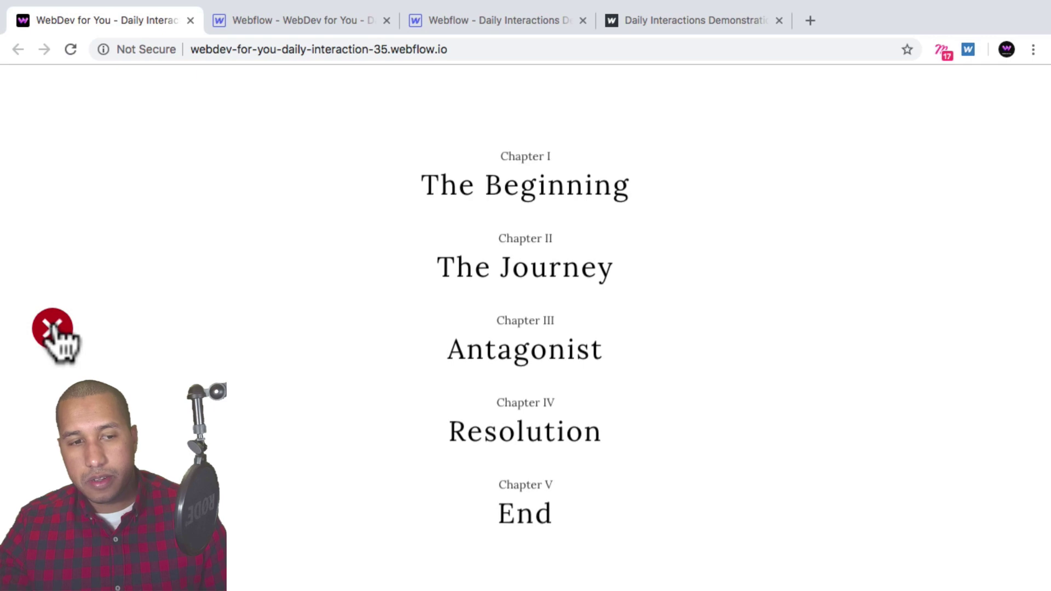
click(54, 328)
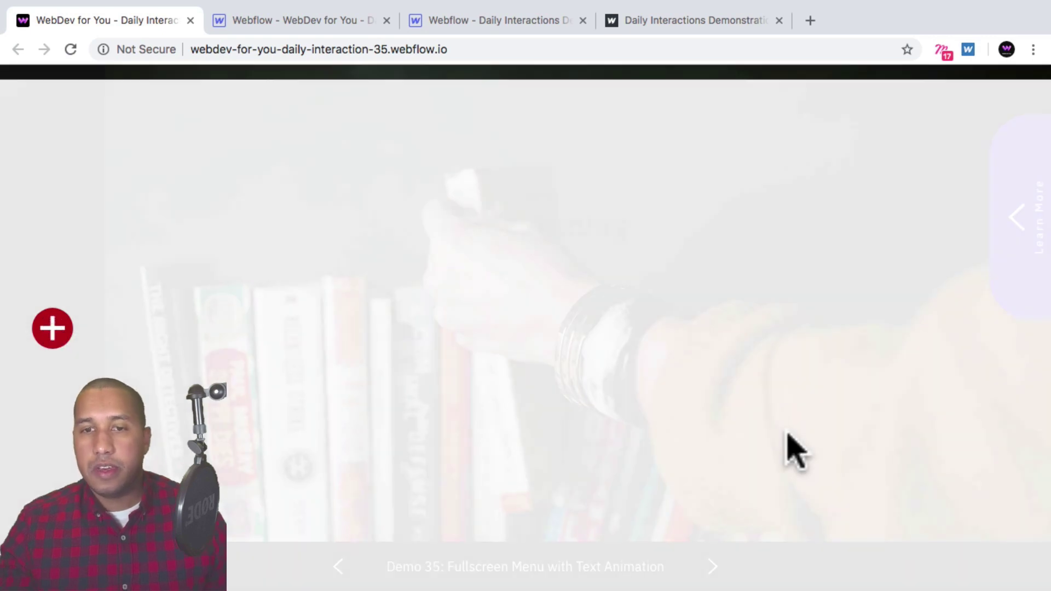